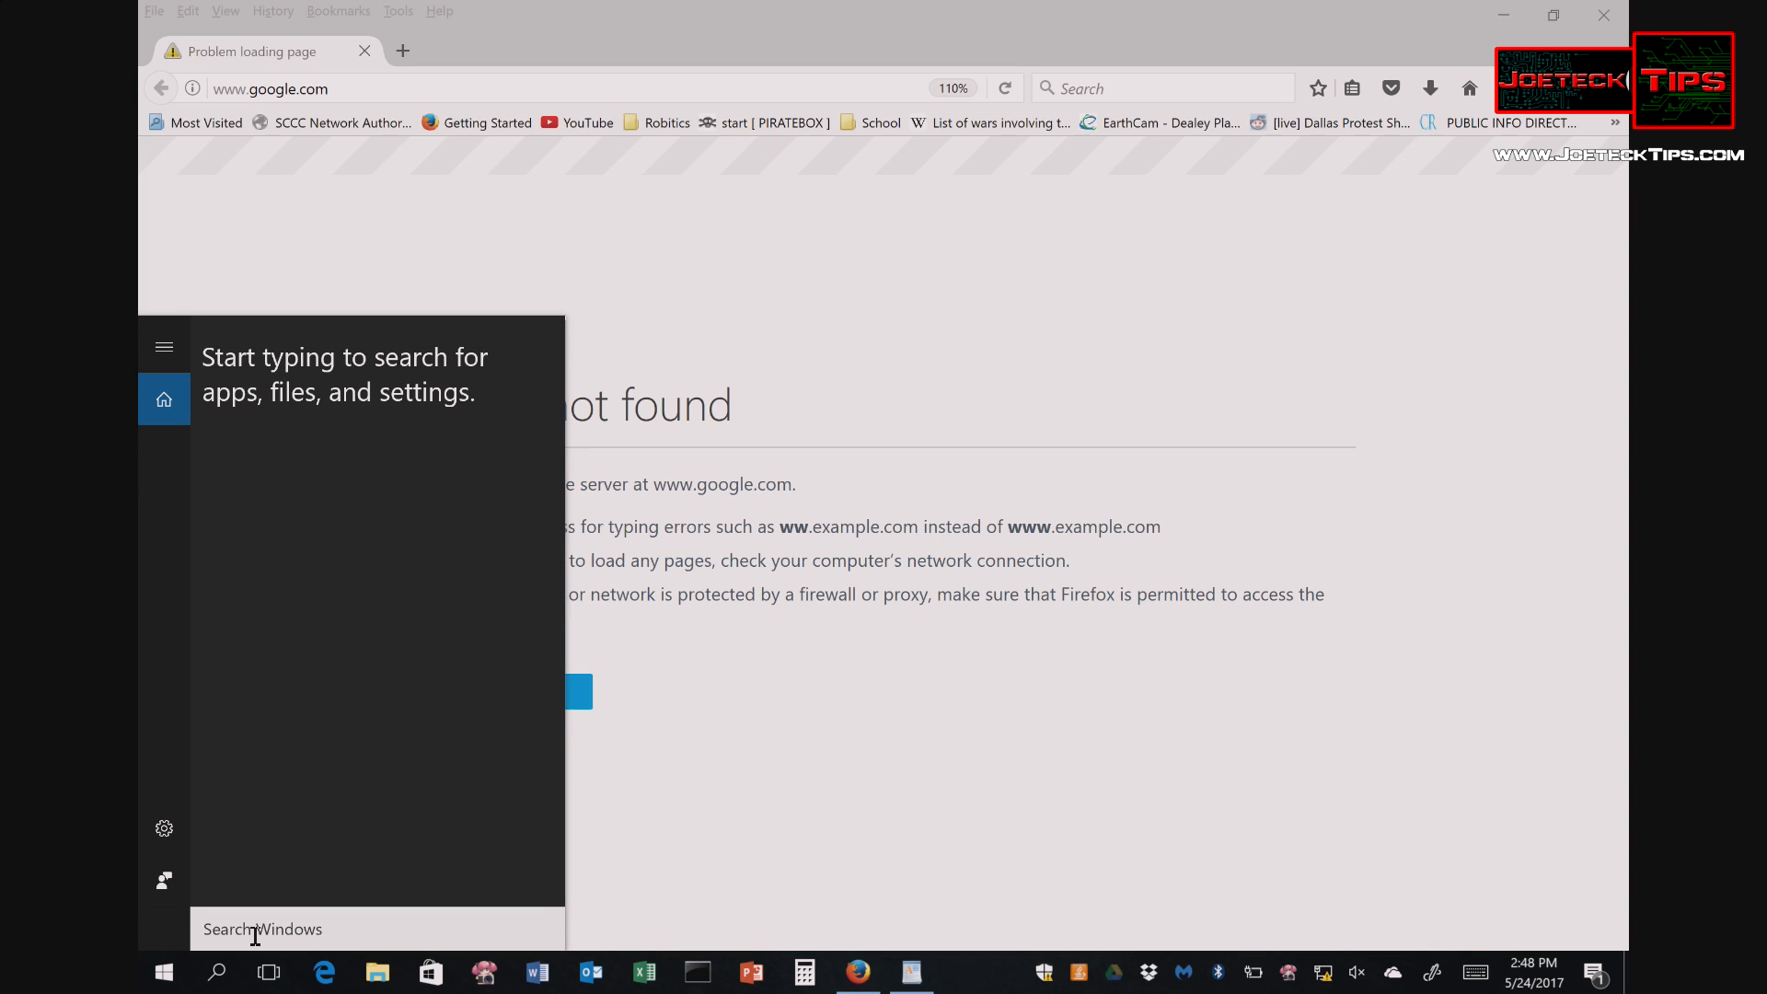
- Run ipconfig in Command Prompt to find the gateway 192.168.1.1, then close the window
type("cmd")
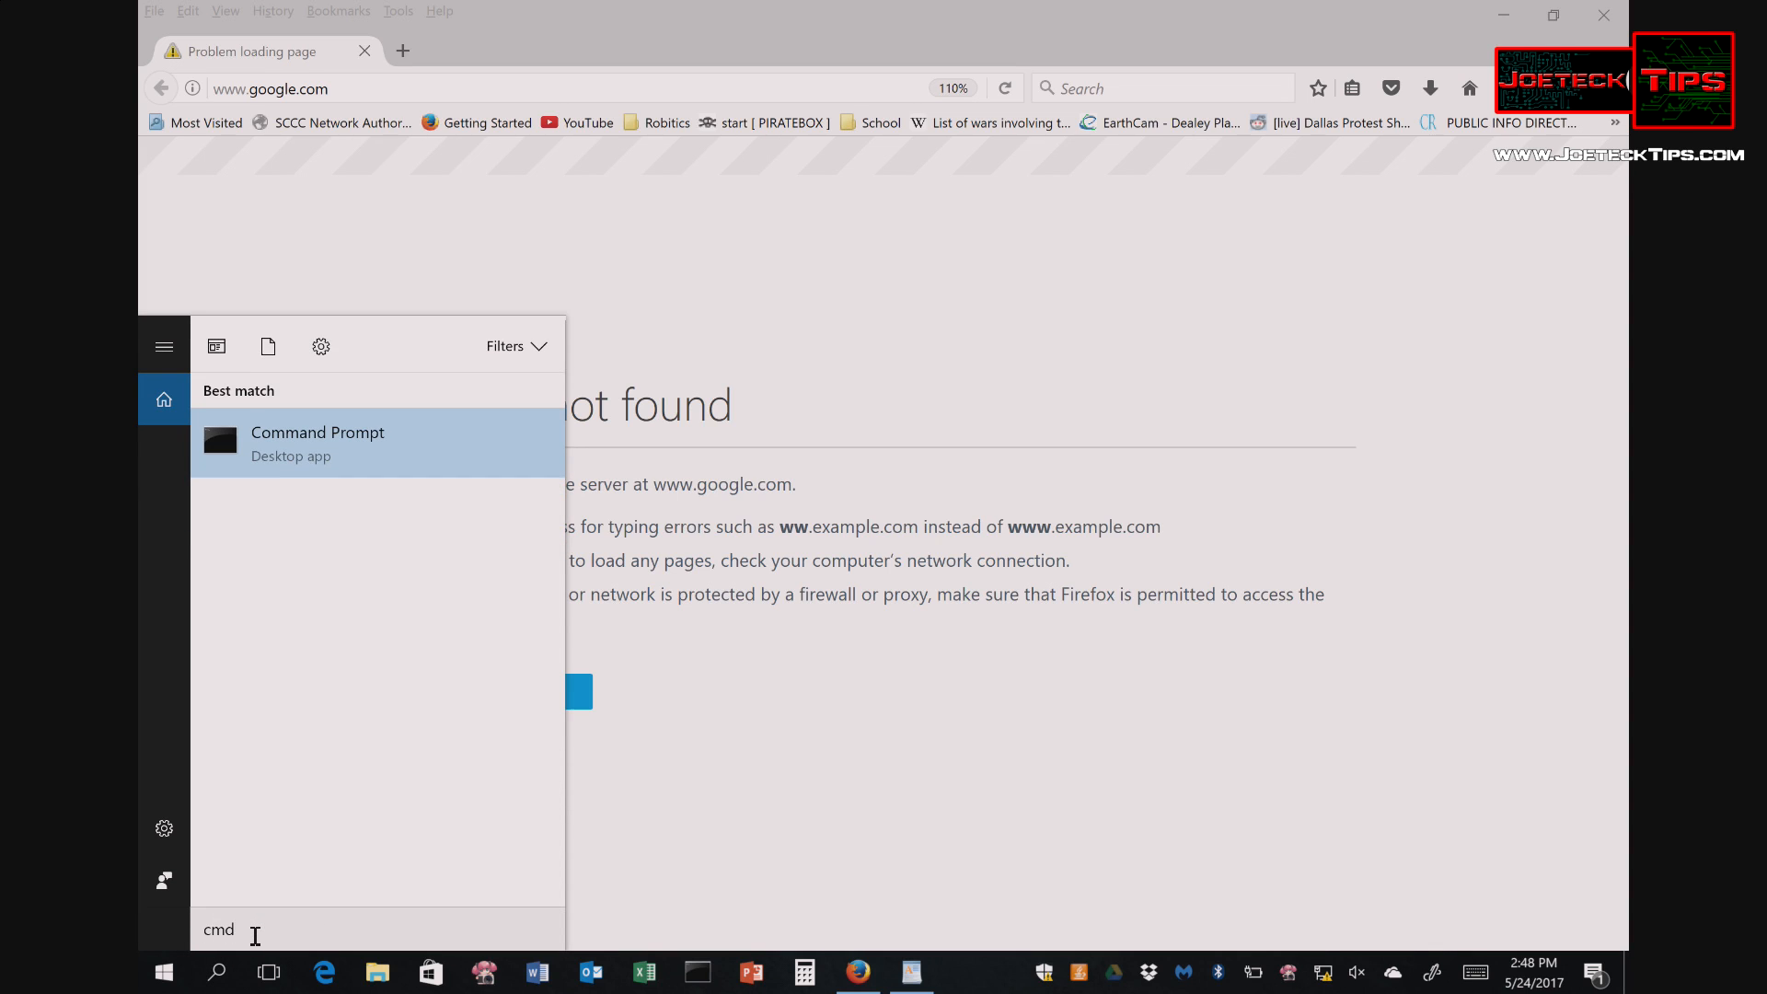
key("Return")
type("ipconfig")
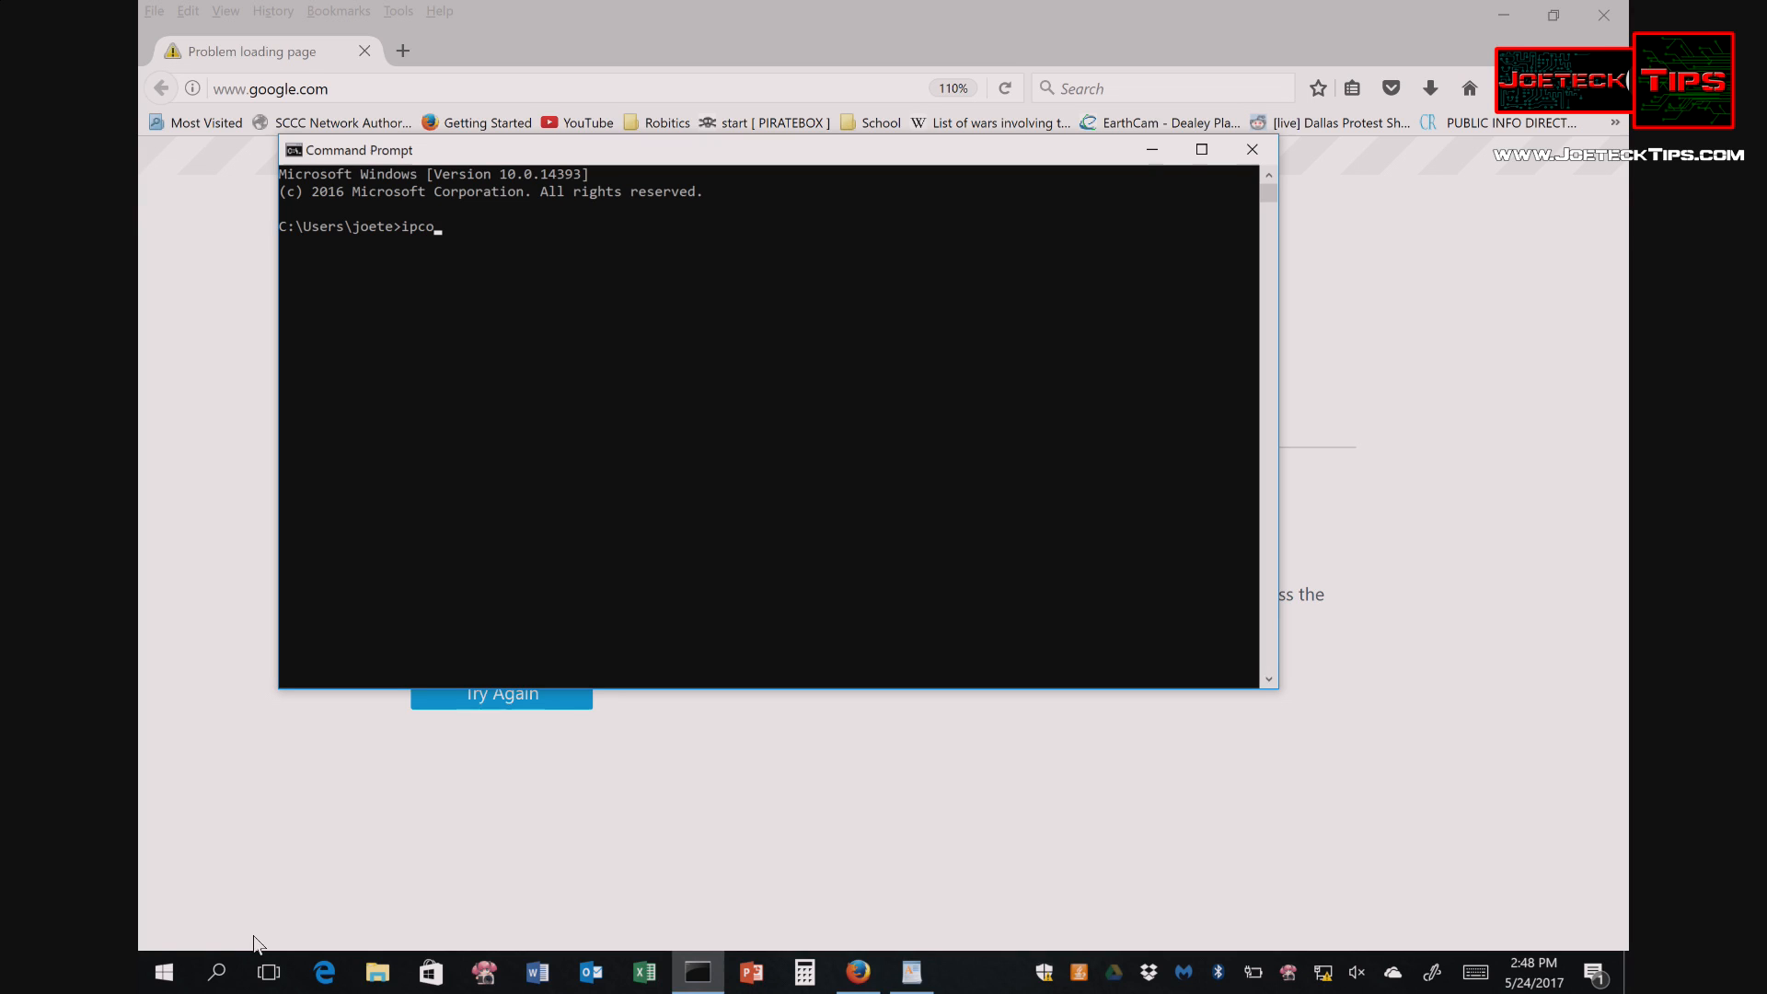
key("Return")
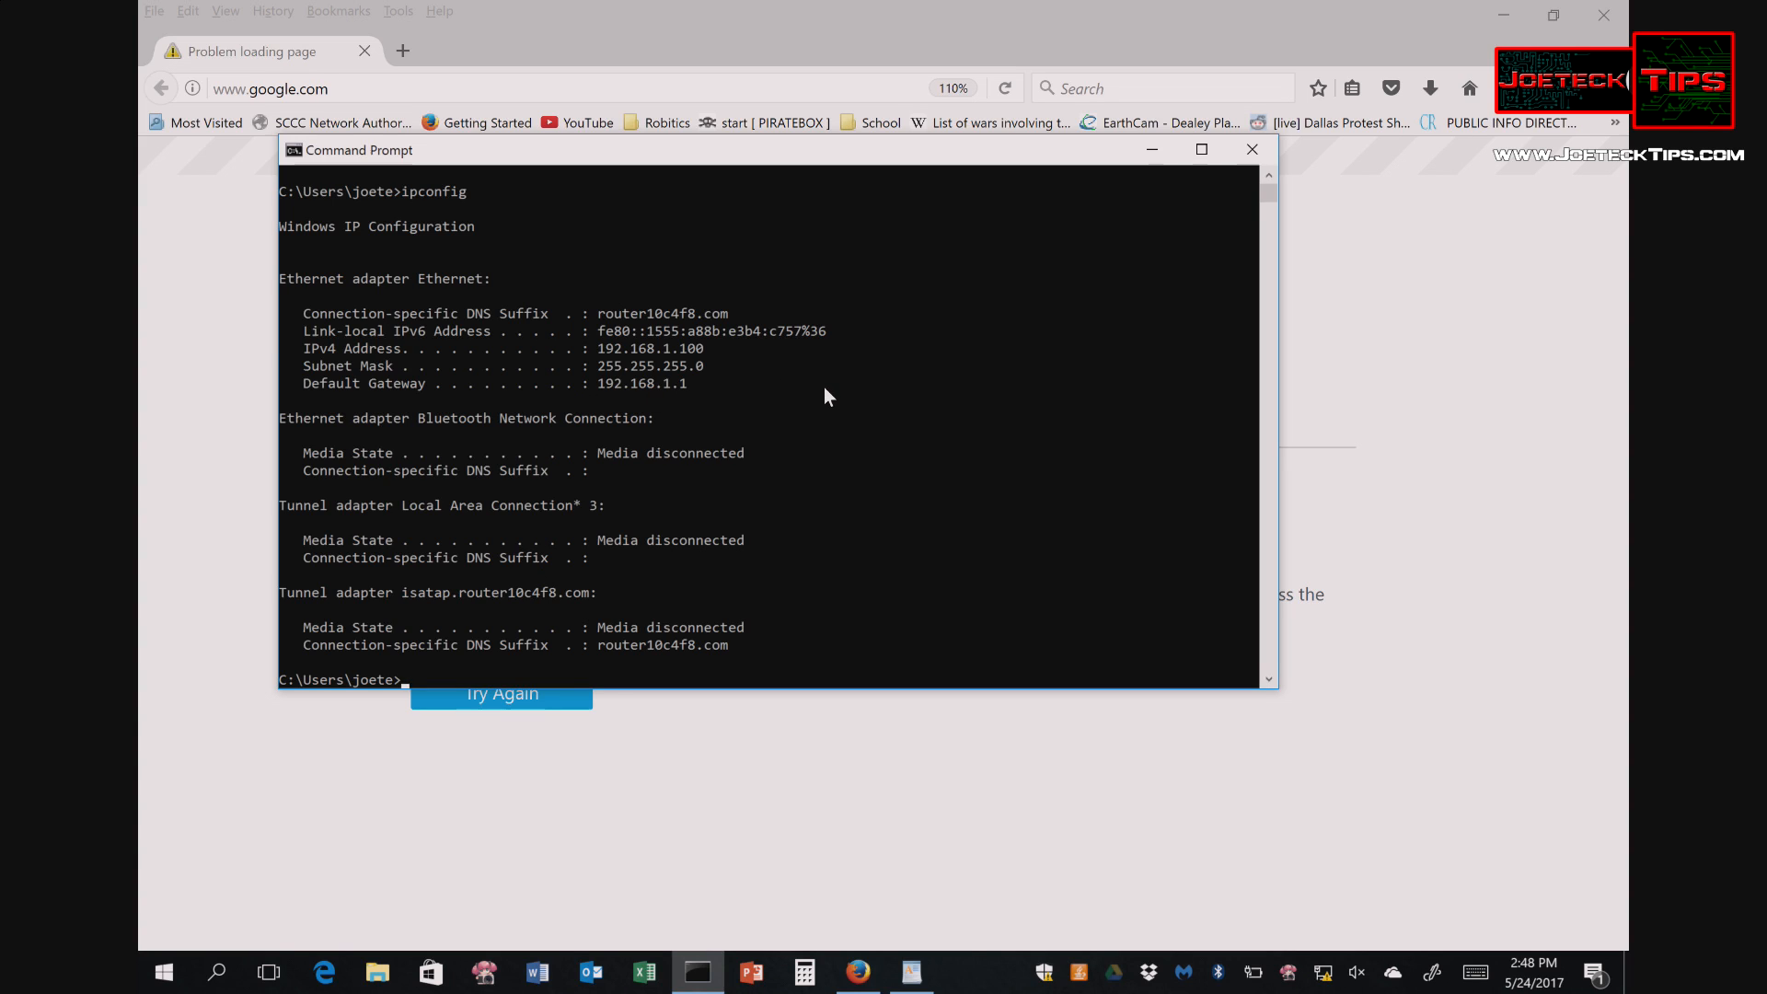
left_click(1251, 155)
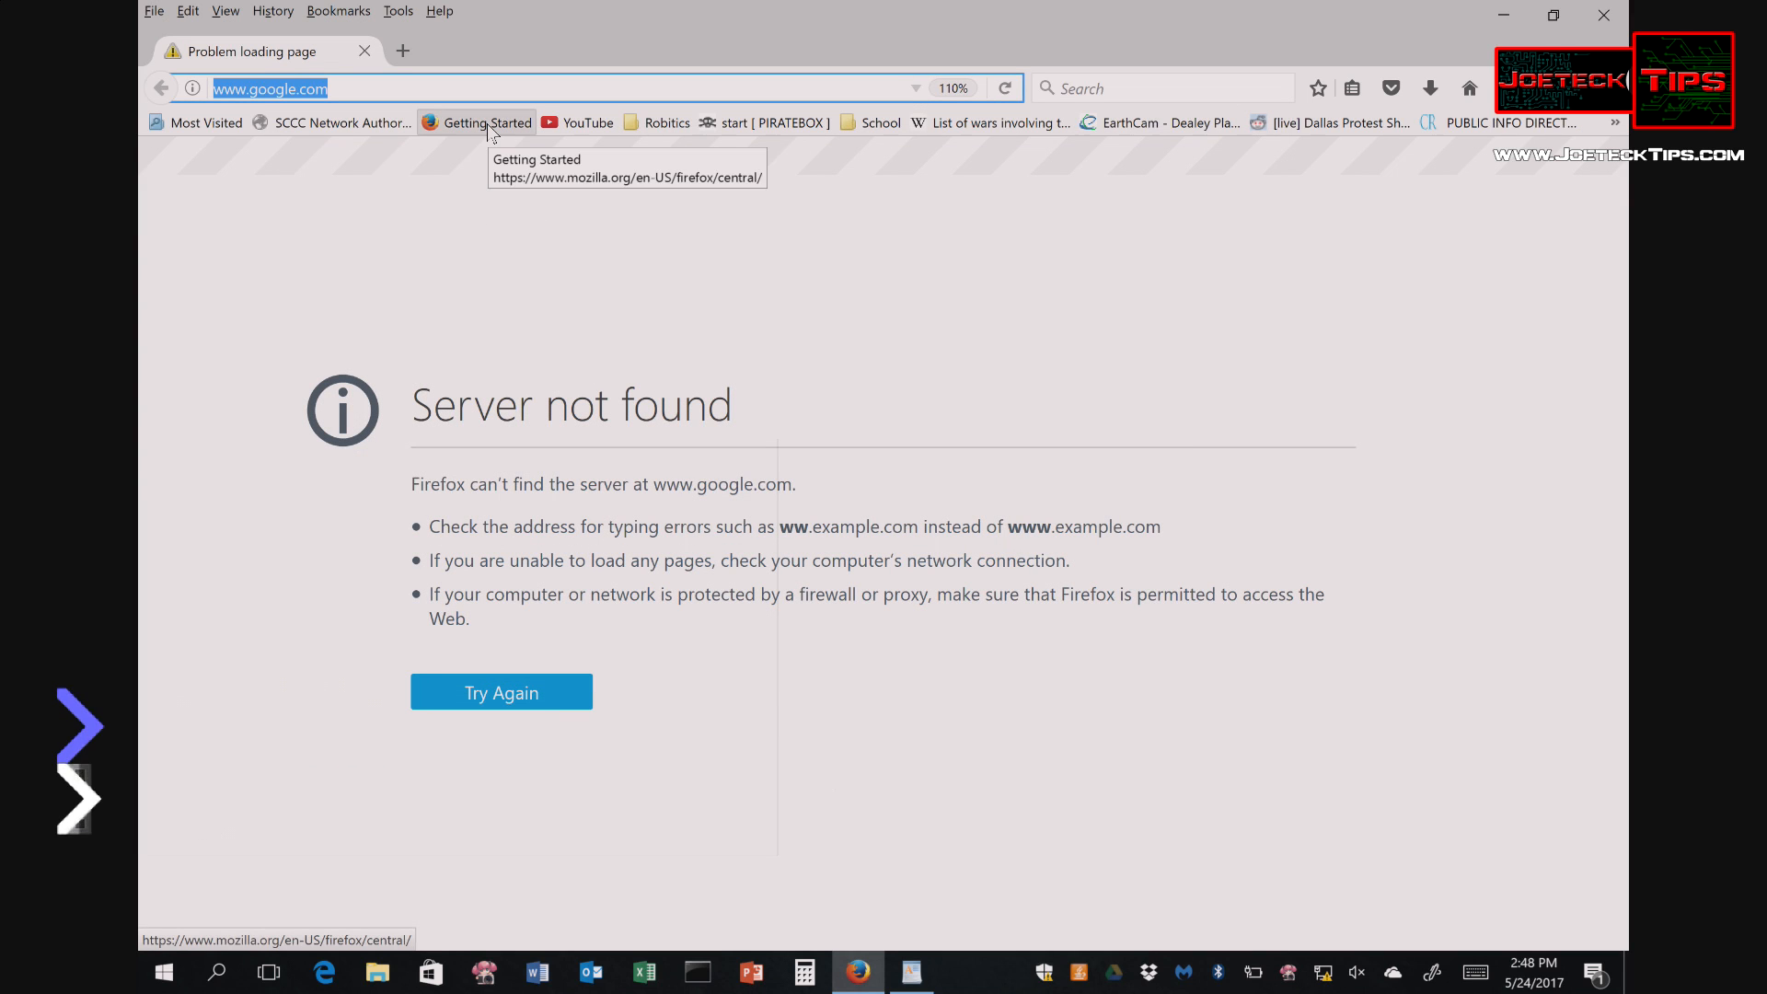
- Browse to 192.168.1.1 and accept a security exception for the router's self-signed certificate
type("192")
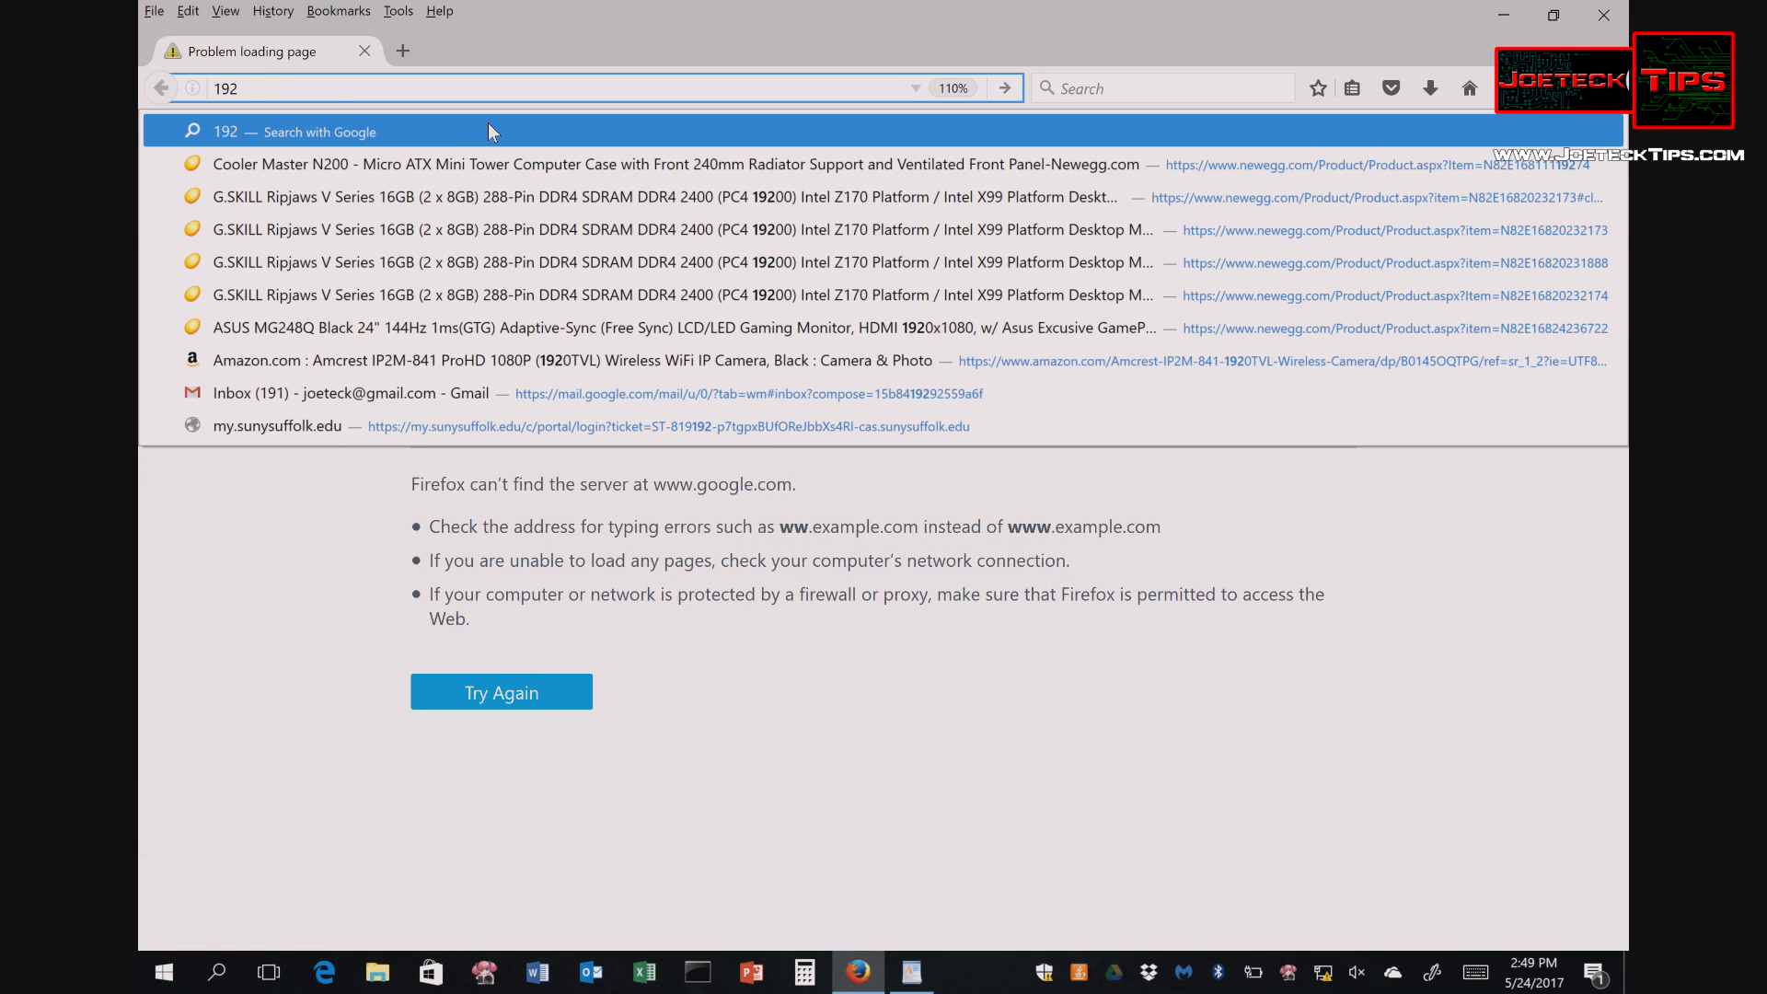
type(".168.1.1")
key("Return")
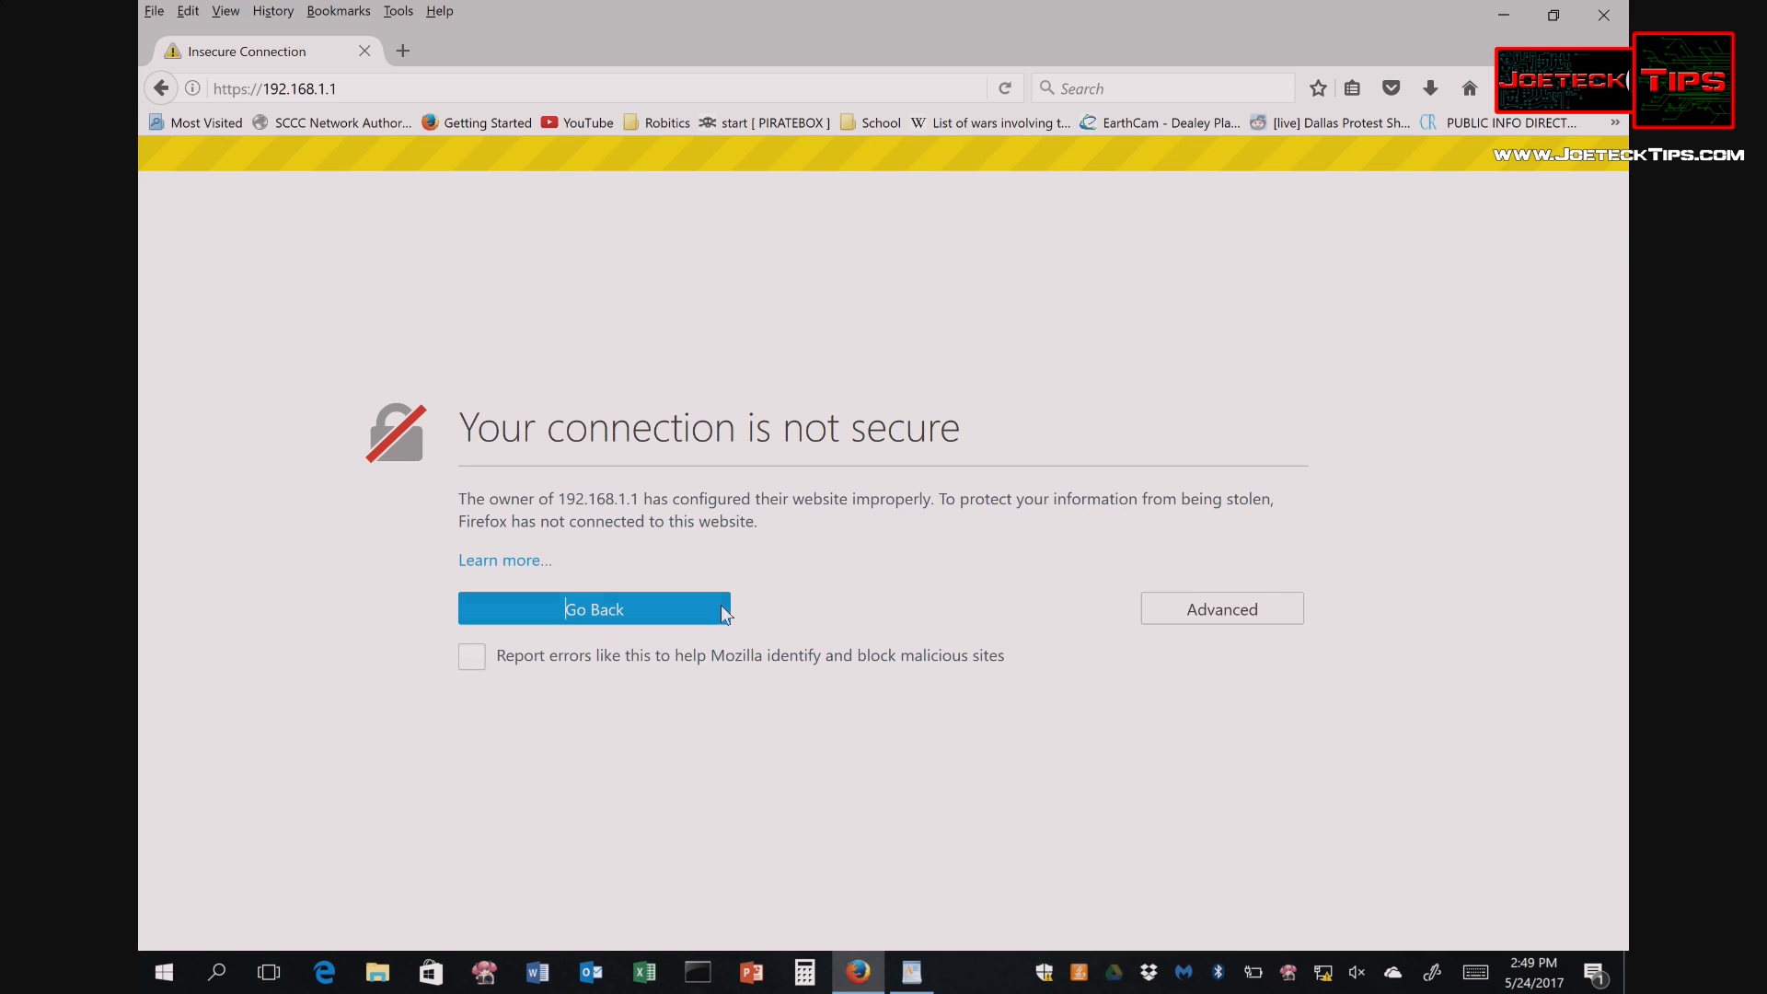
left_click(1214, 609)
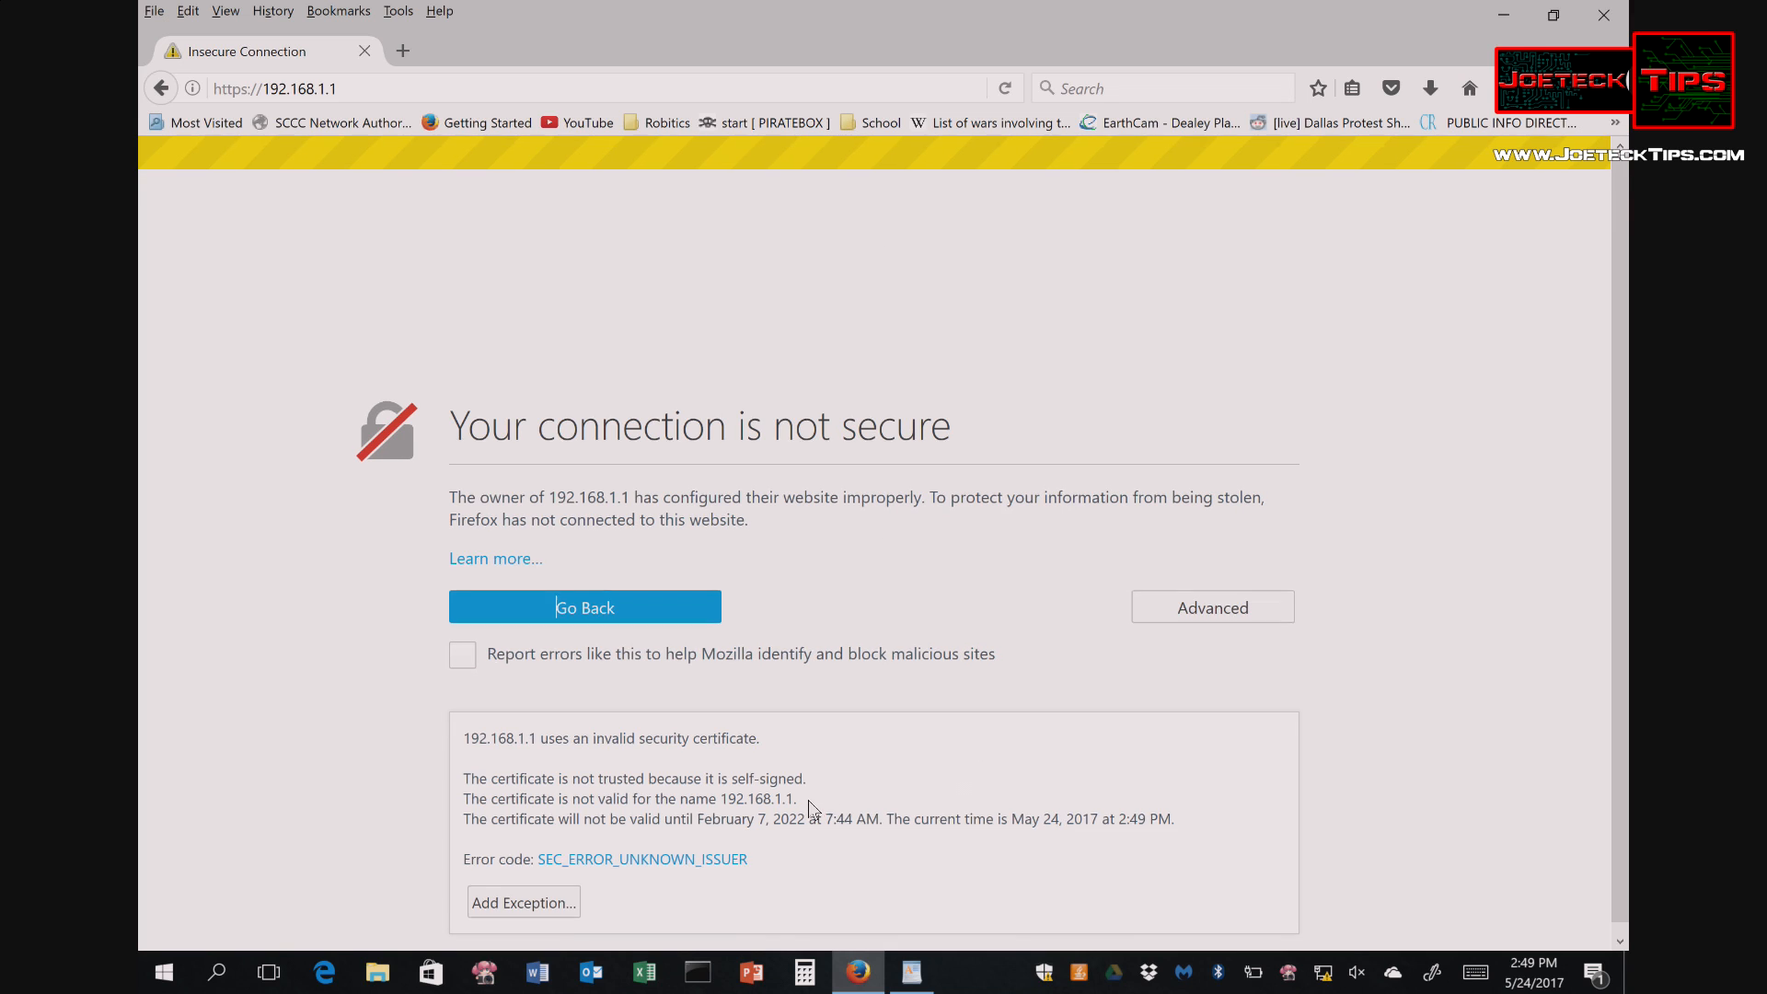
scroll(808, 798, "down", 1)
left_click(543, 891)
left_click(1025, 709)
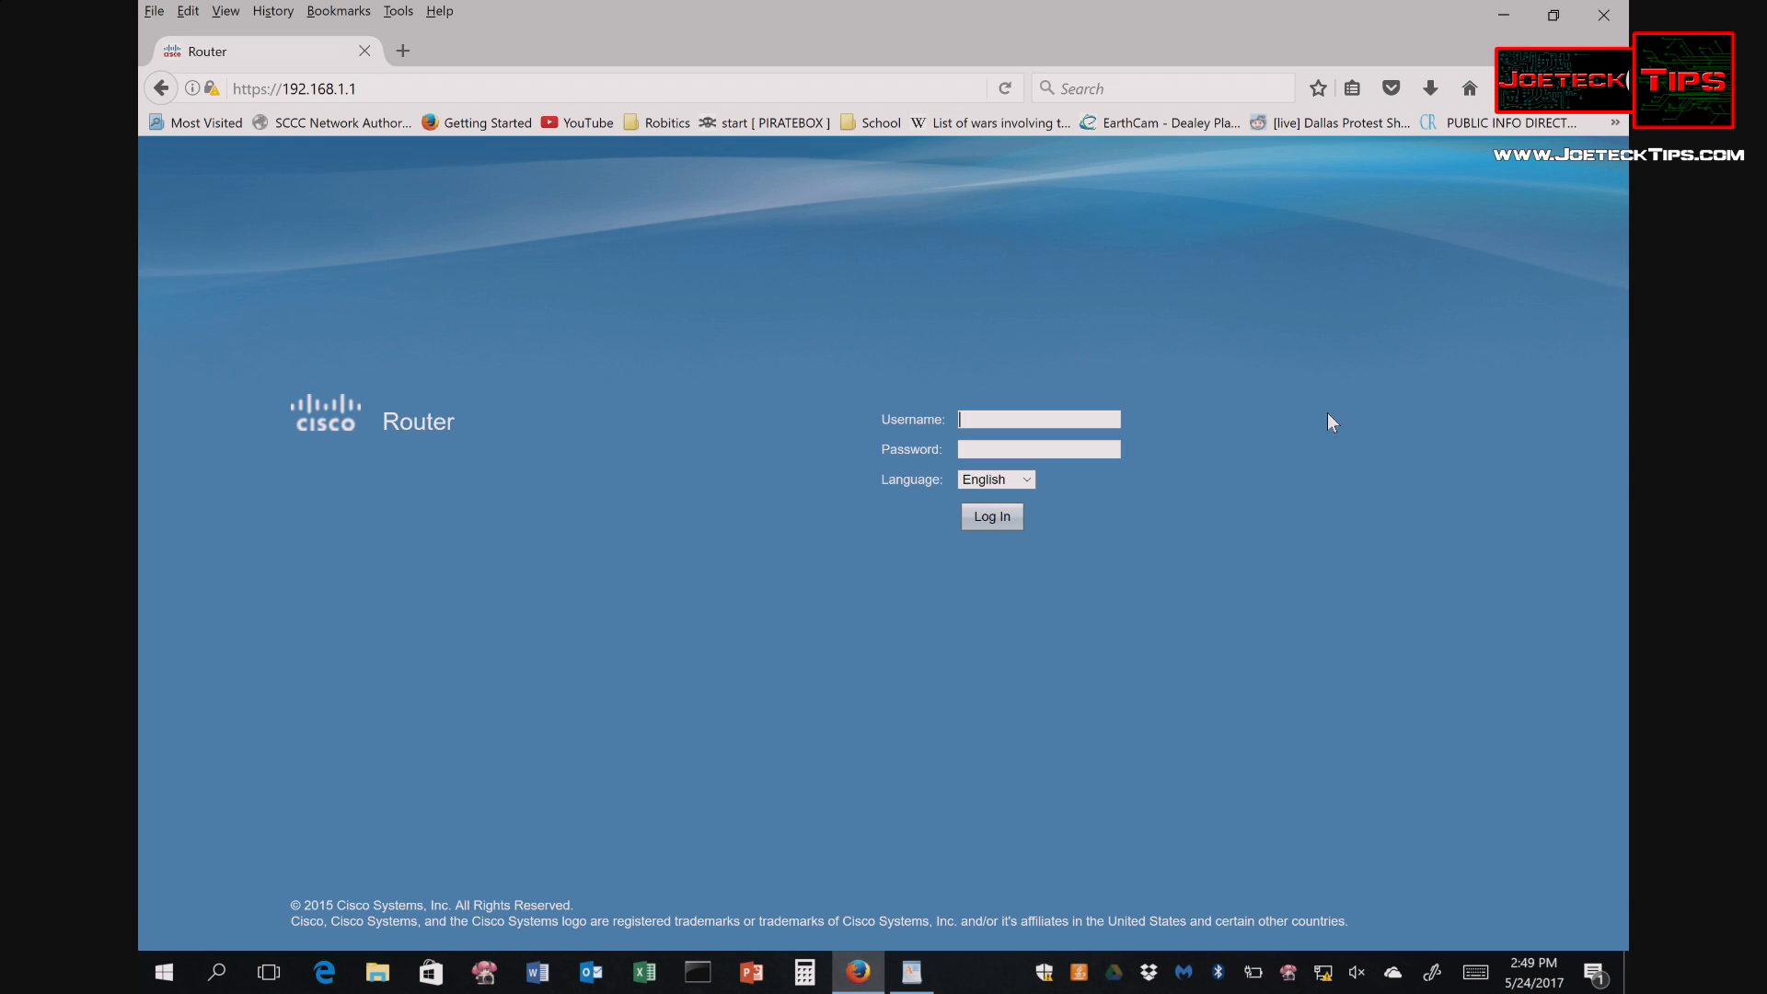
- Log in with the router's default username and password, declining Firefox's offer to save it
left_click(985, 420)
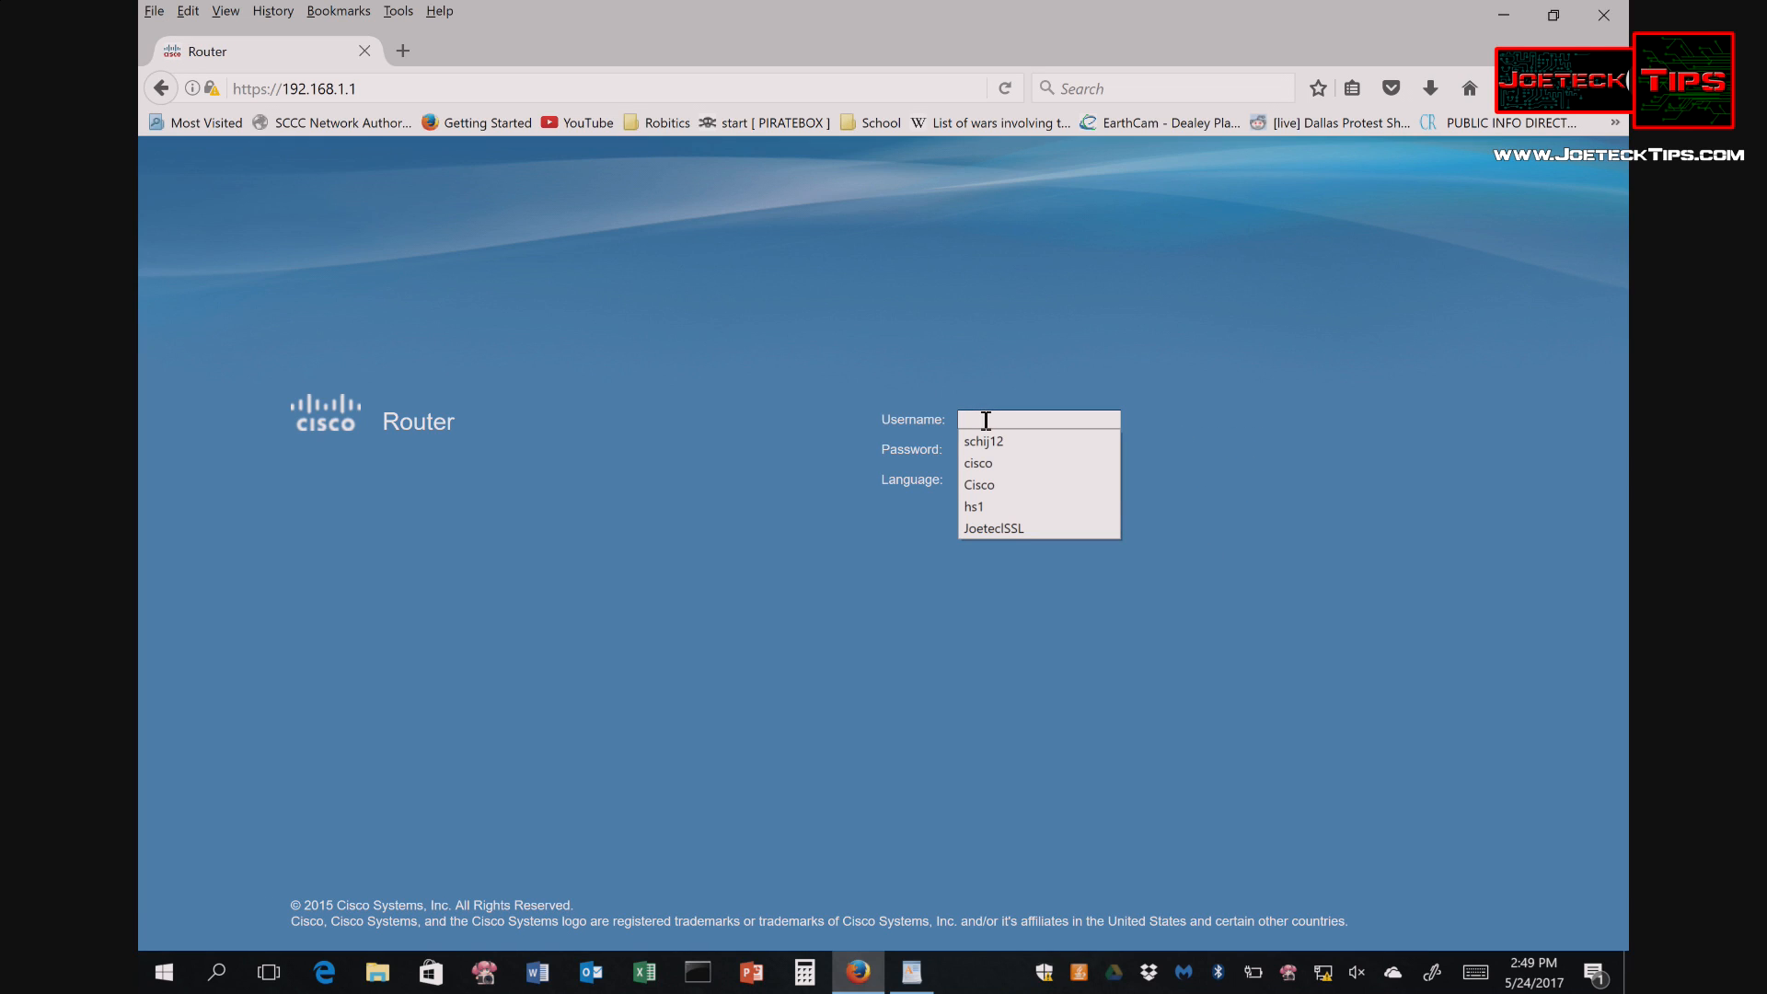
left_click(986, 421)
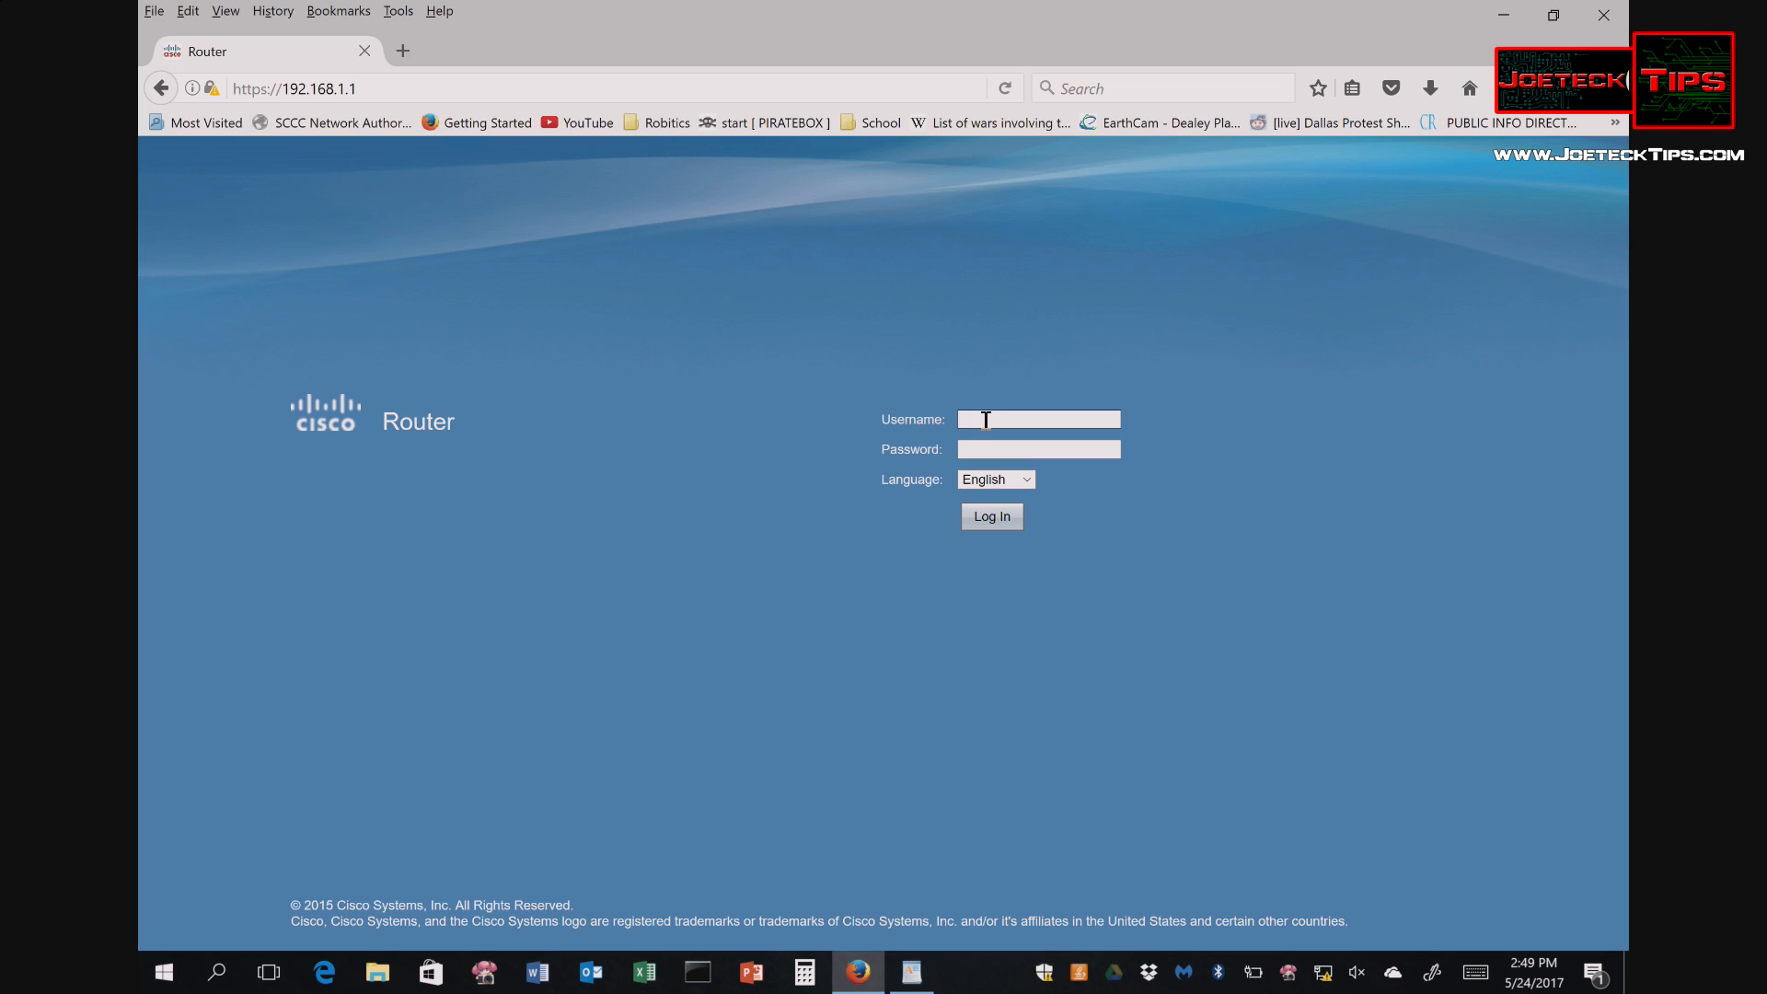
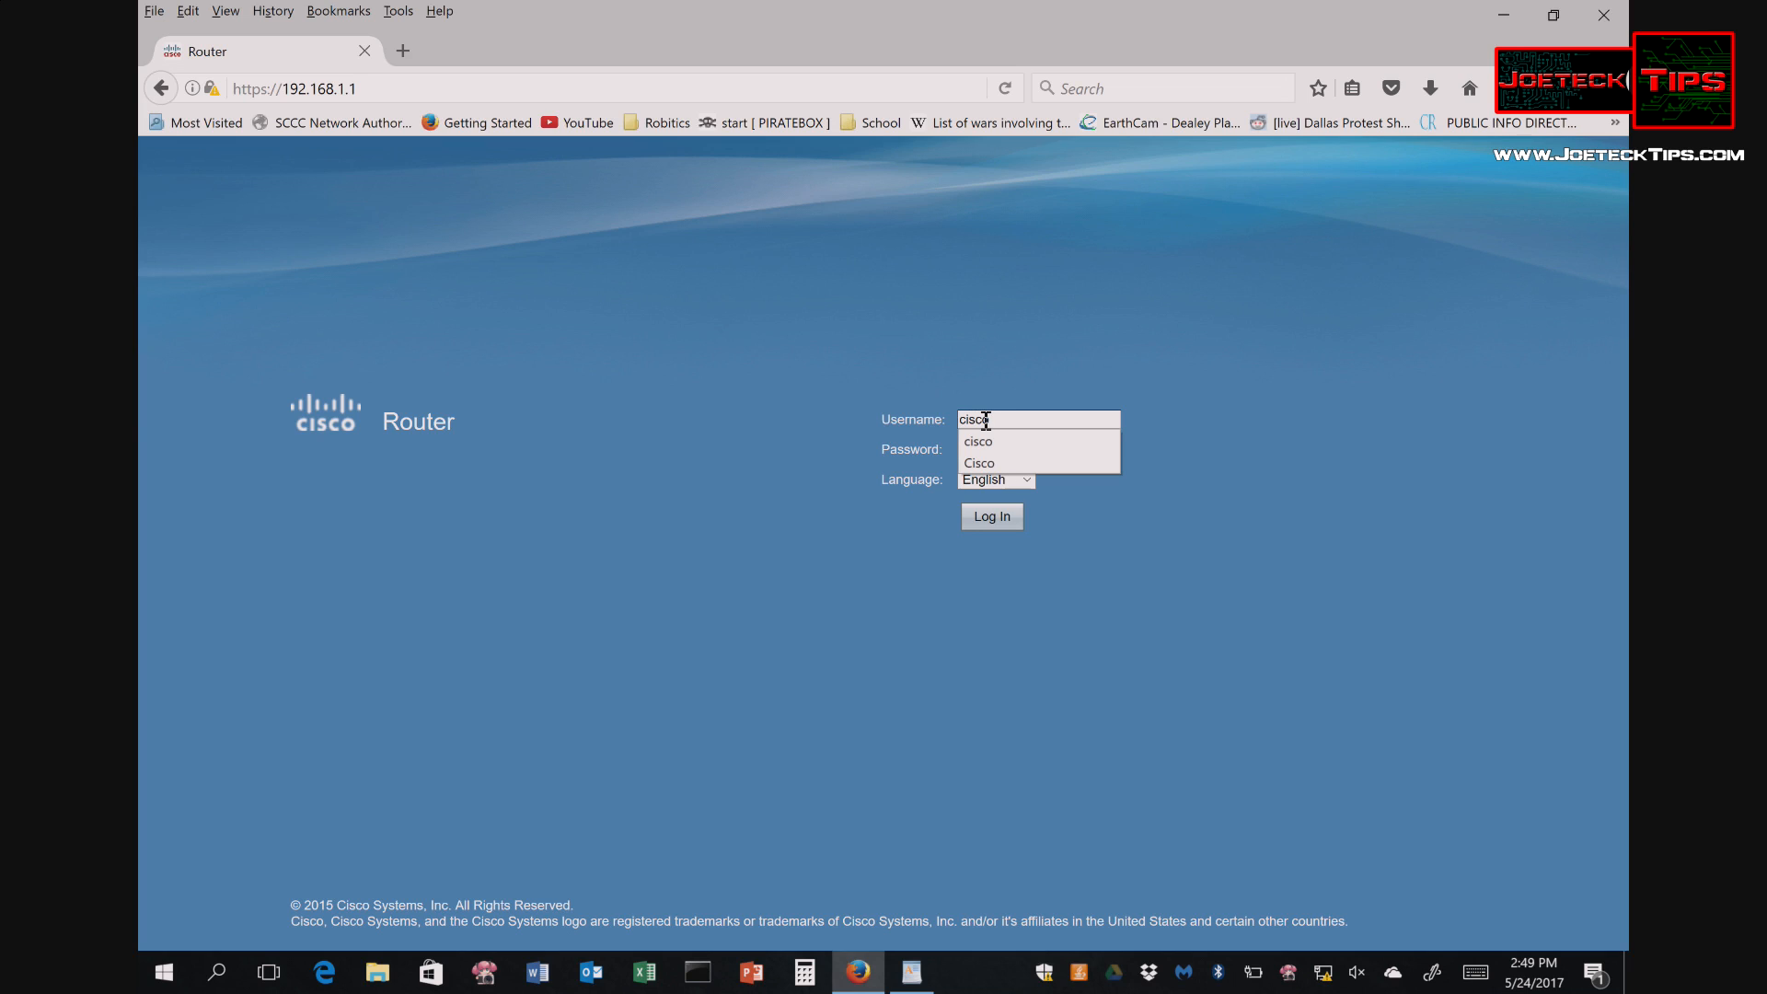
key("Tab")
key("Return")
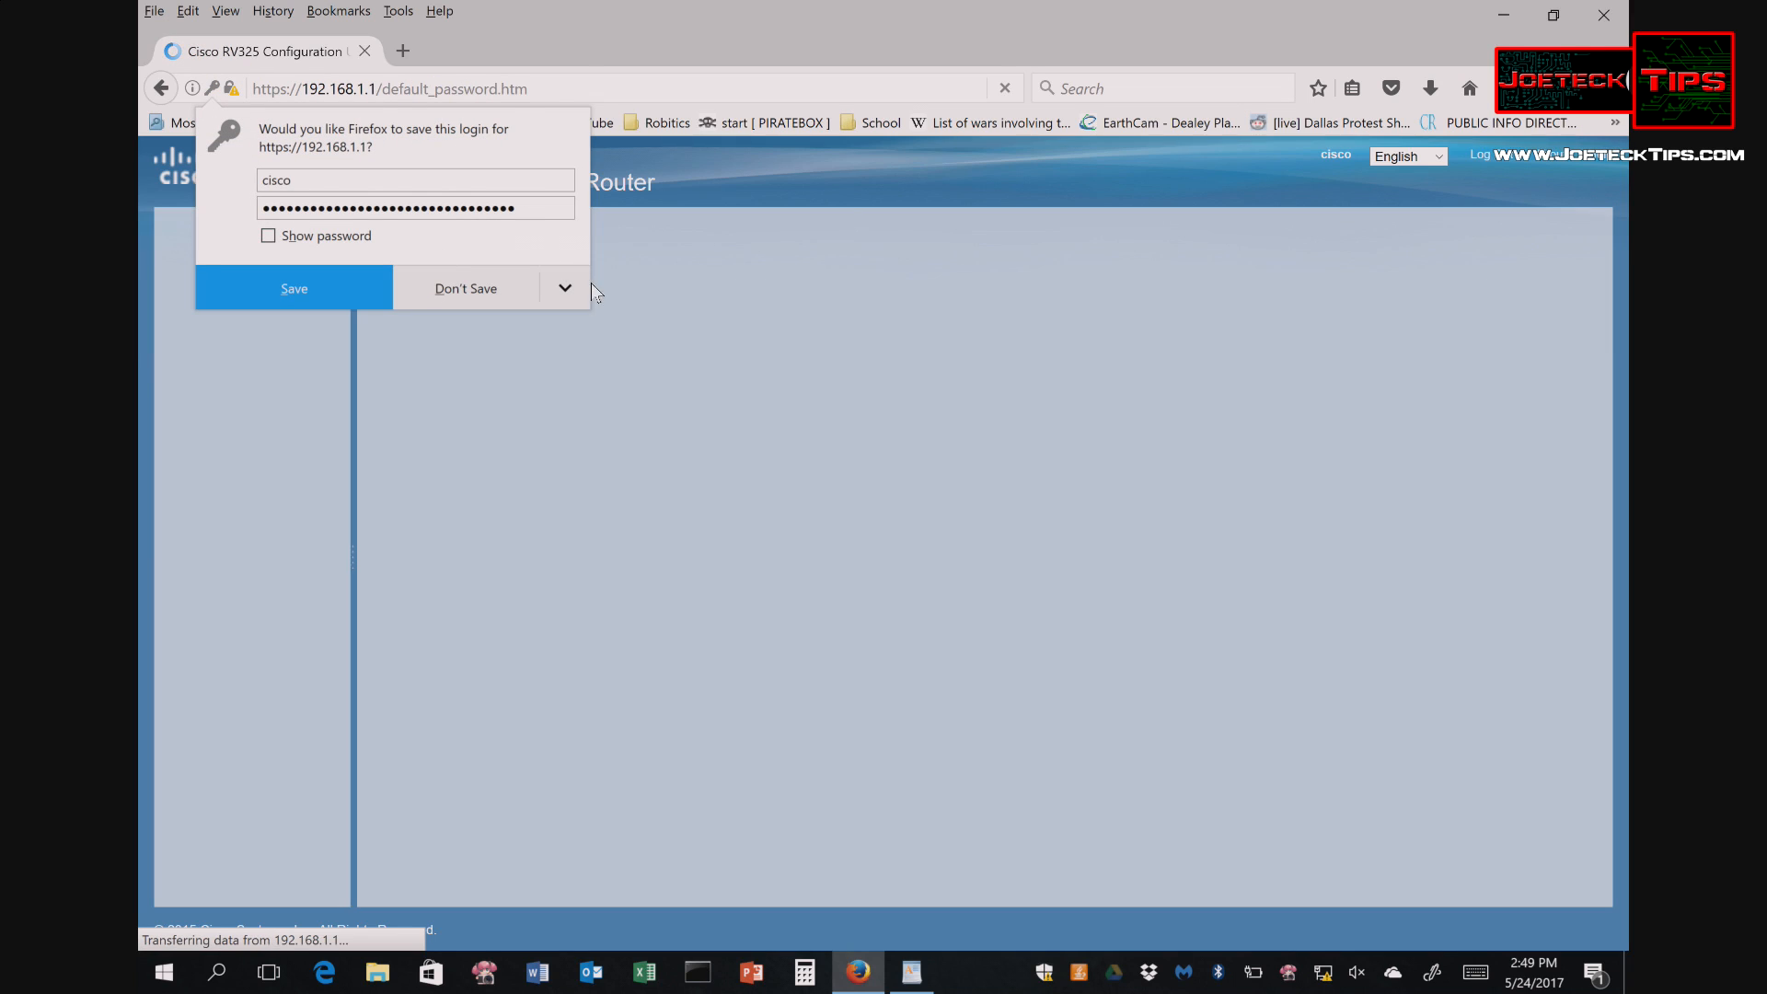
left_click(748, 312)
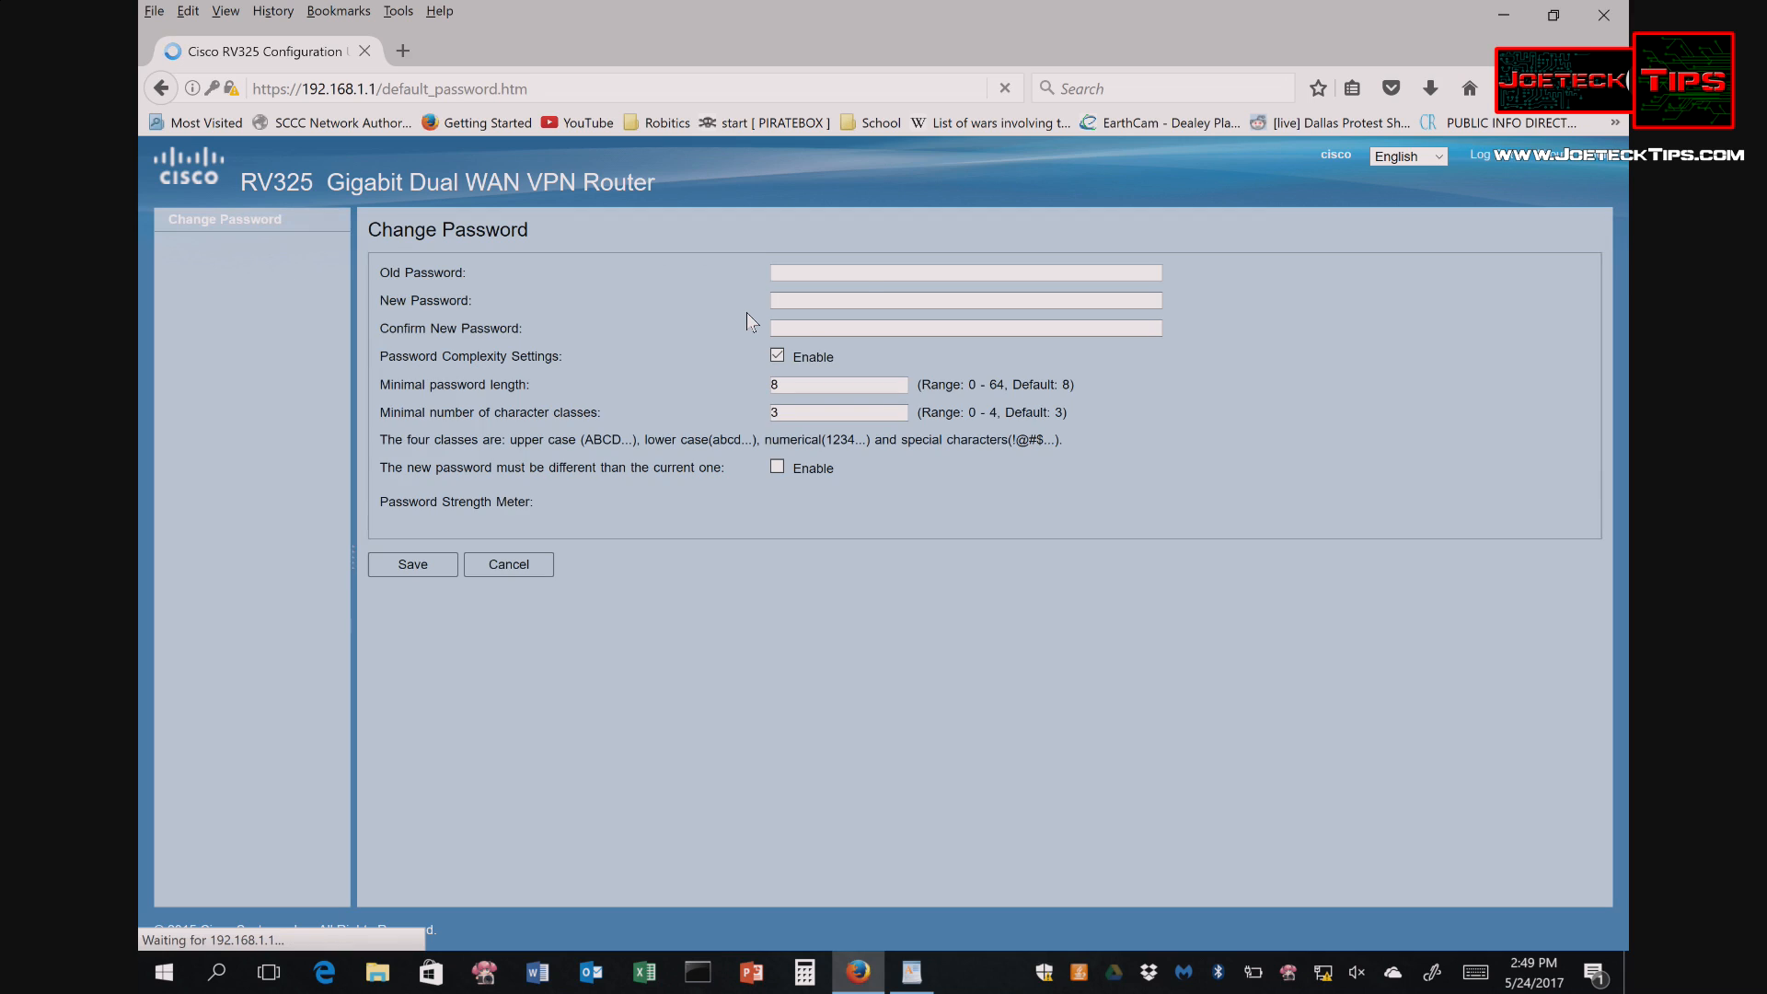
- Replace the default administrator password with a new one, confirm it, and save
left_click(857, 273)
type("cisco")
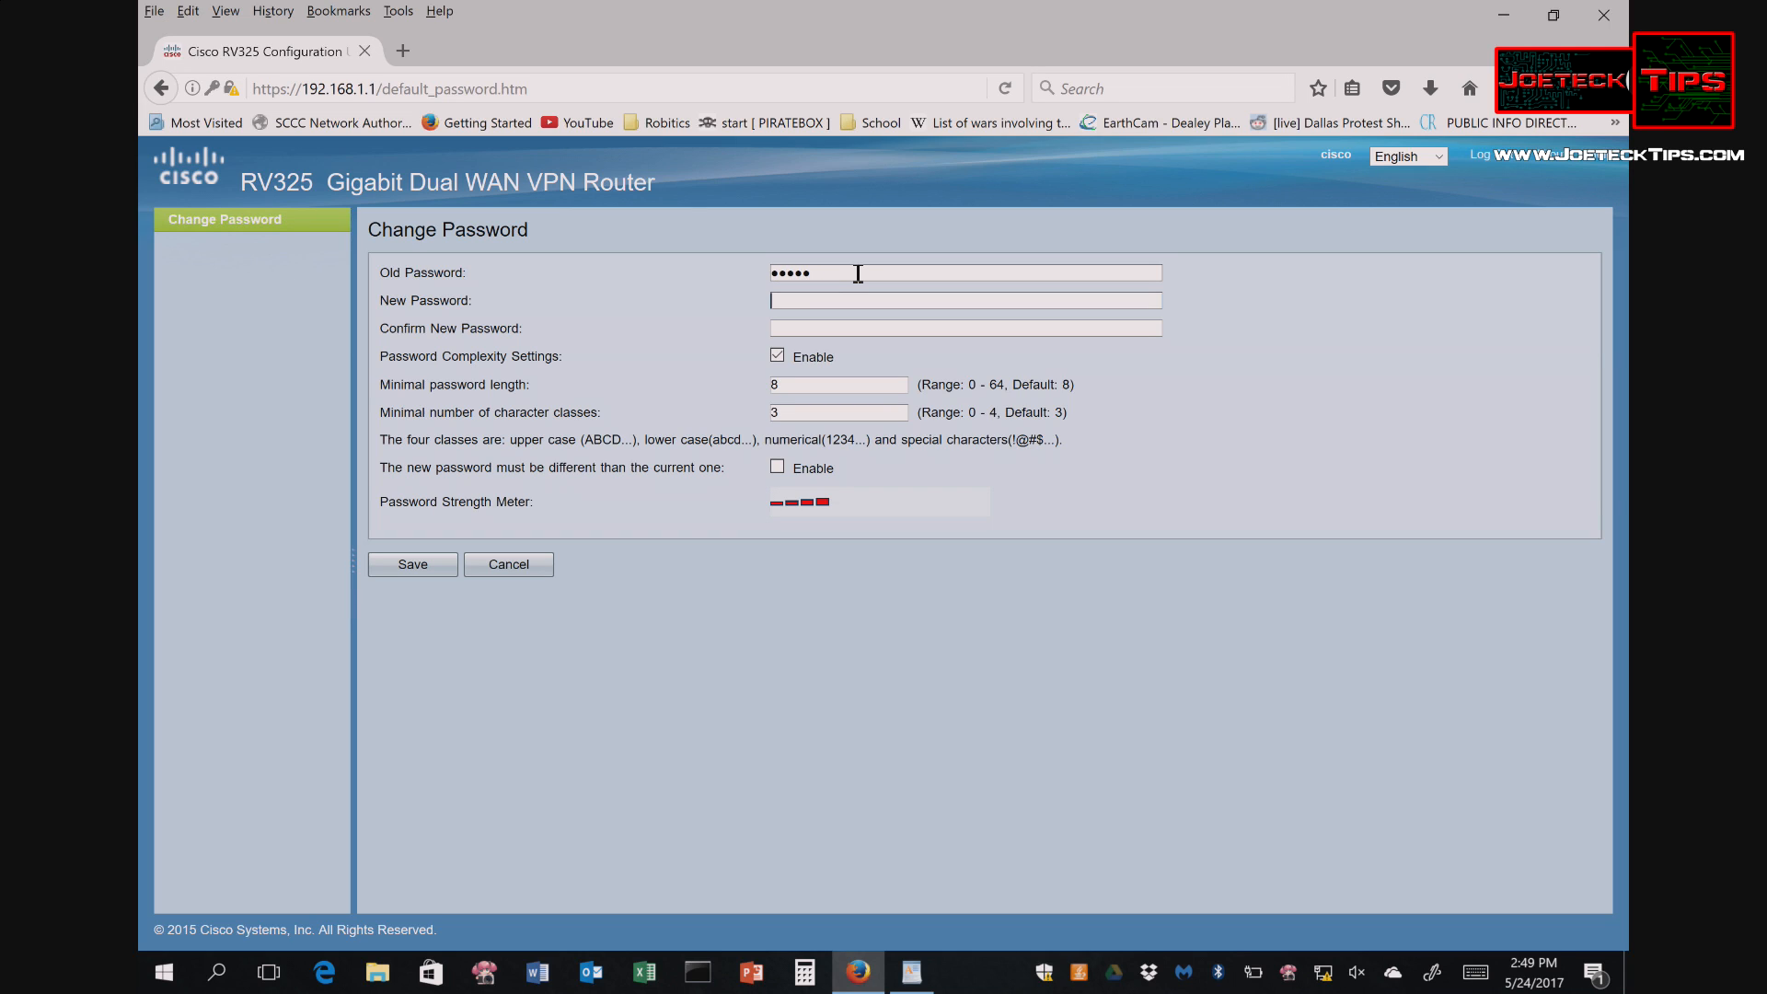
type("••••")
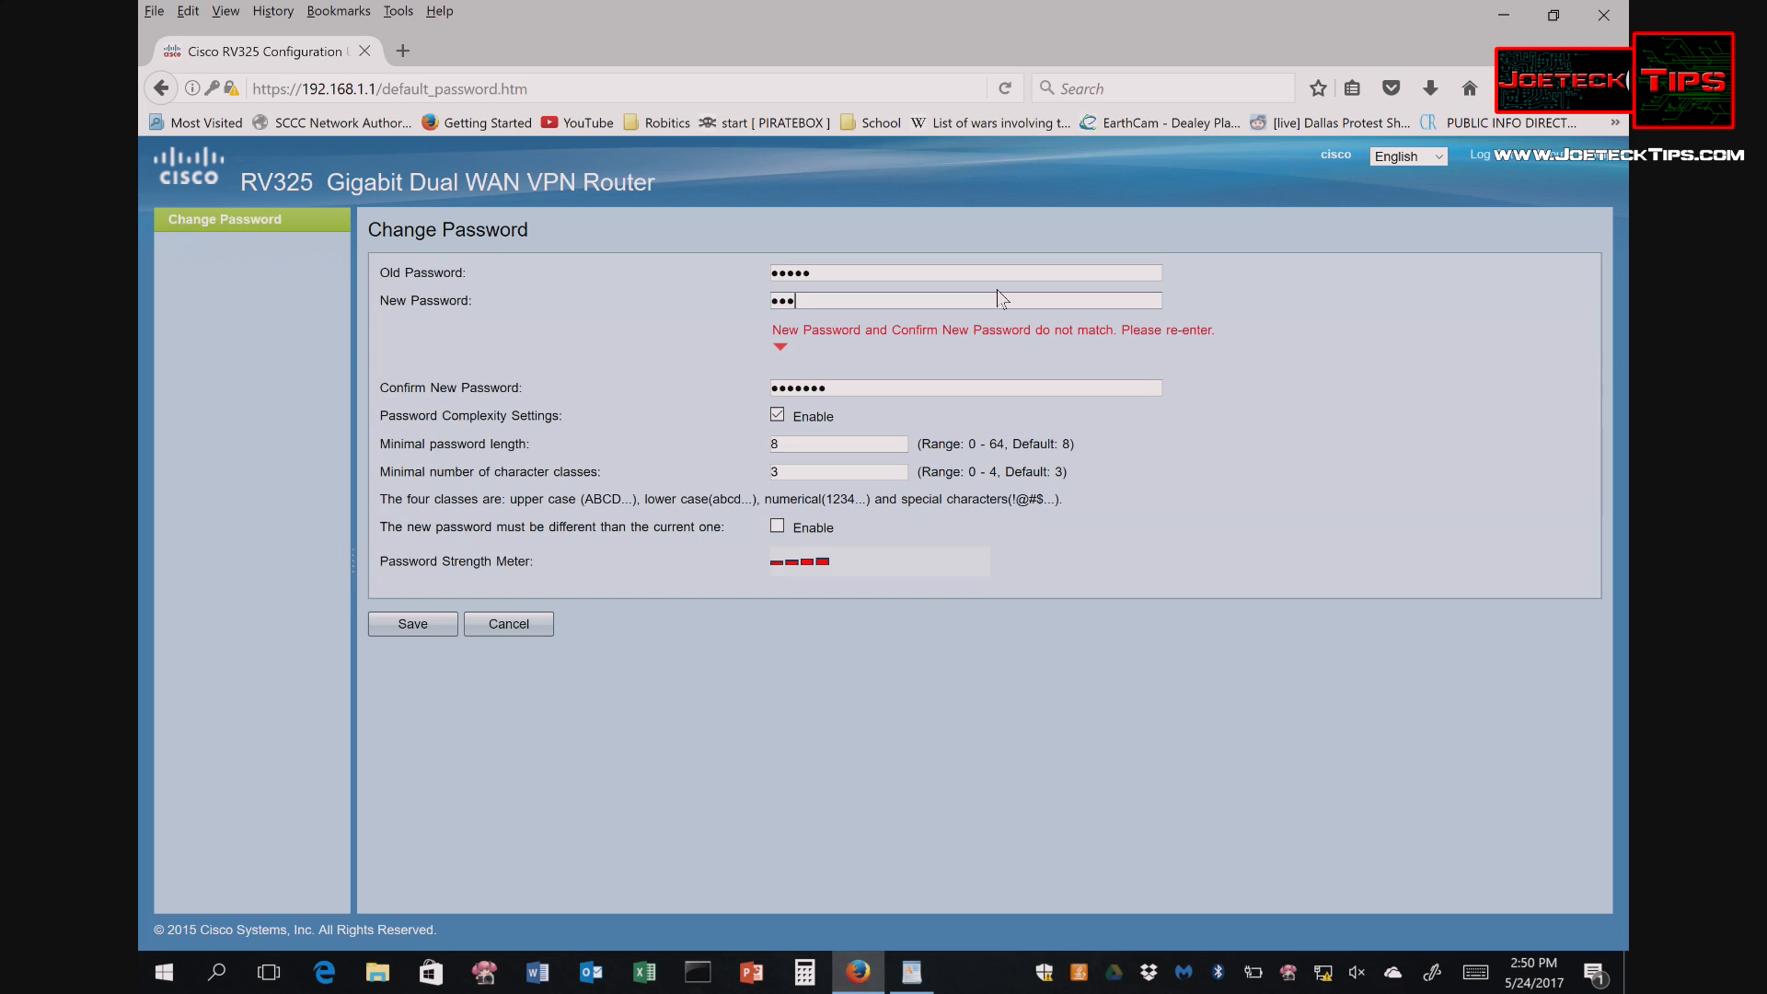
type("••••••••••")
key("Tab")
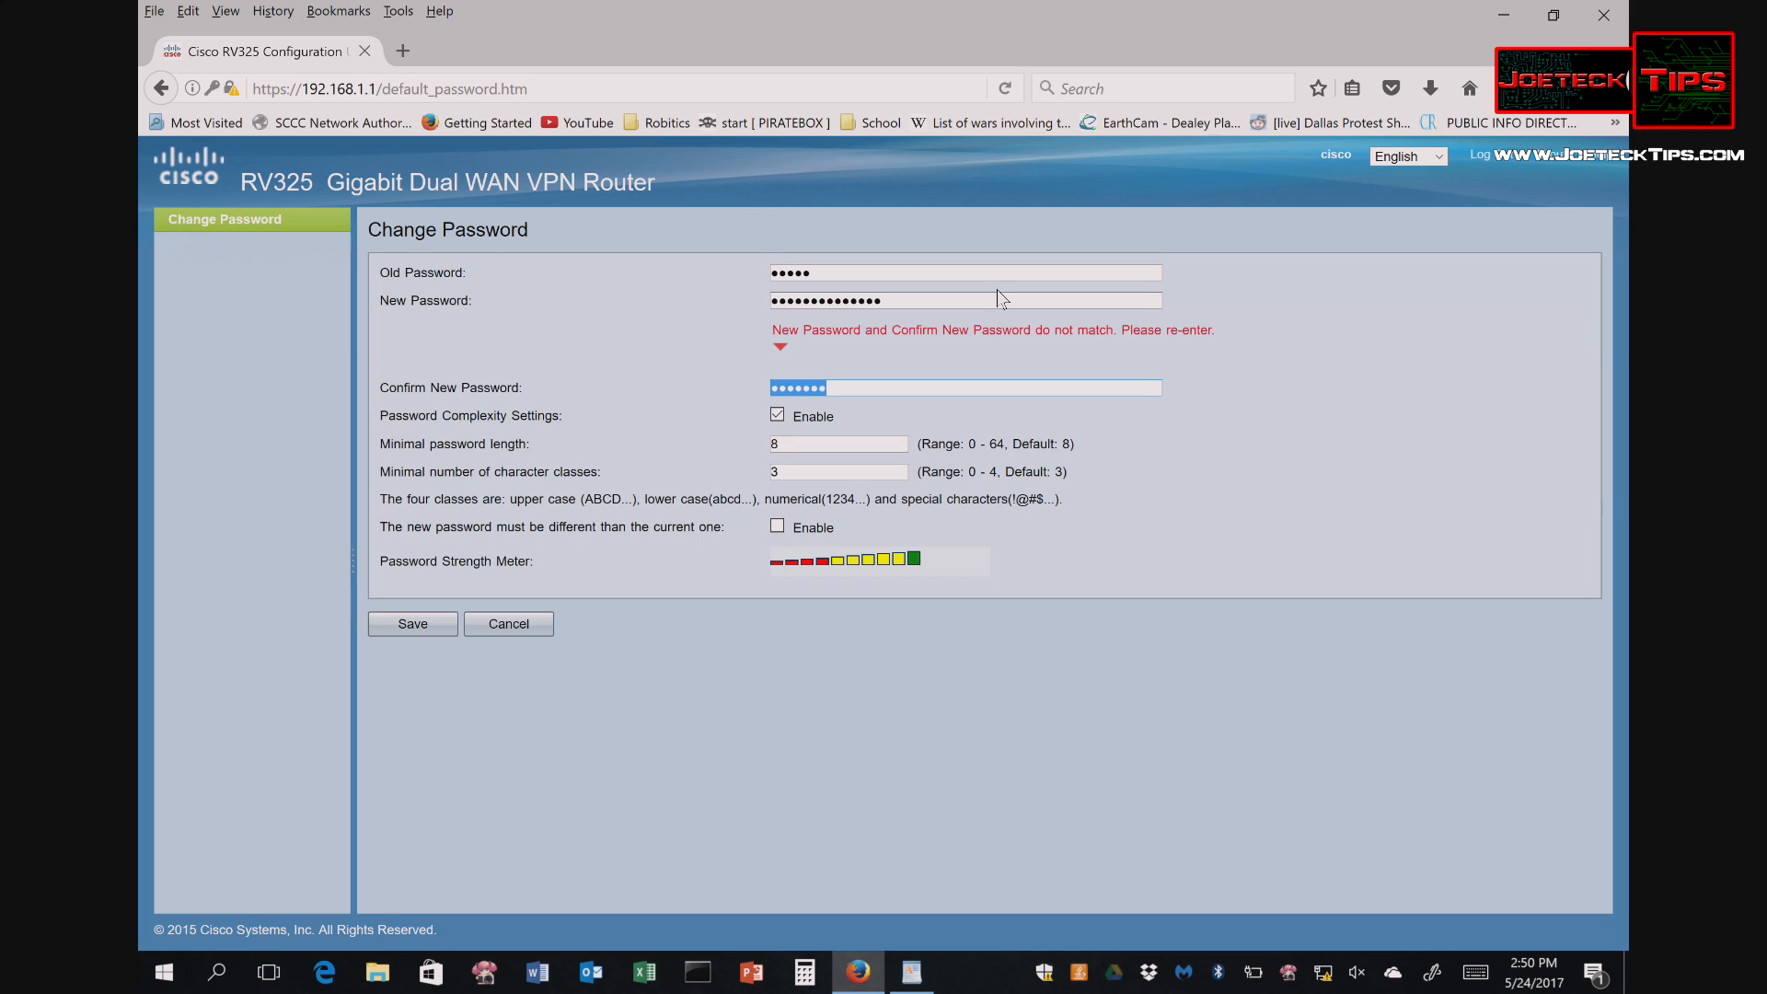
type("•••••••••••••••")
left_click(418, 626)
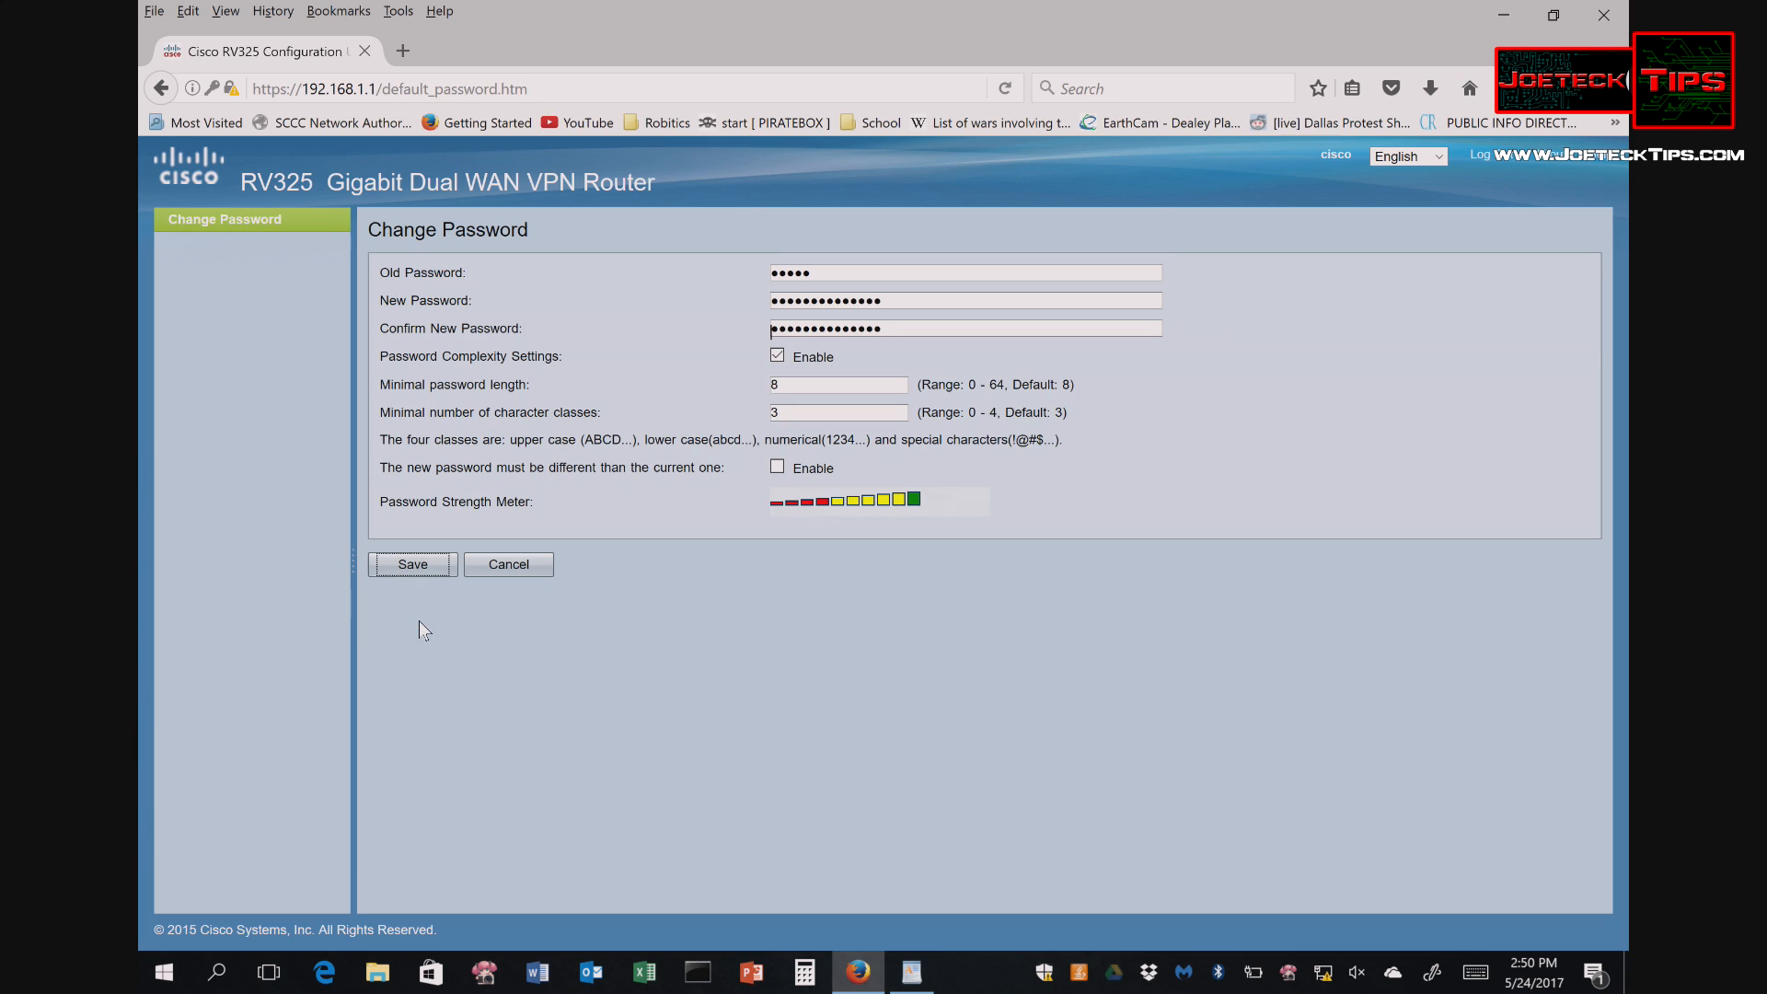
left_click(417, 568)
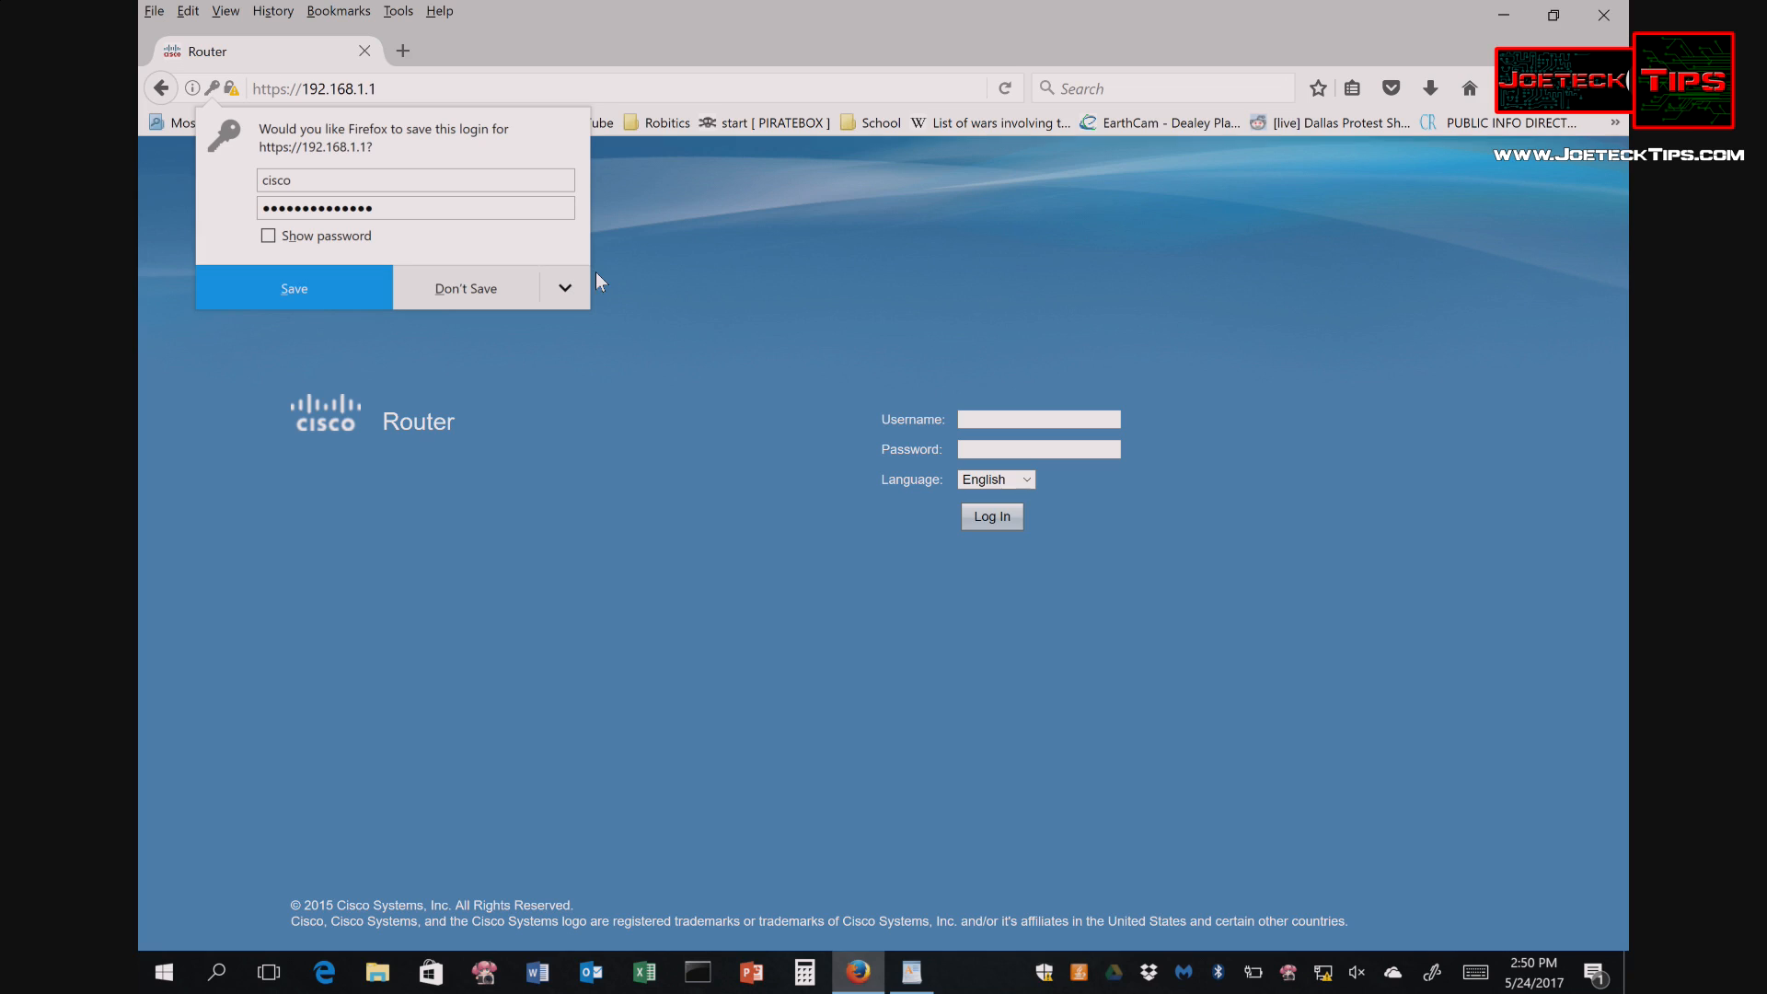
- Sign in with the username and new password, declining Firefox's save-login prompts
left_click(627, 248)
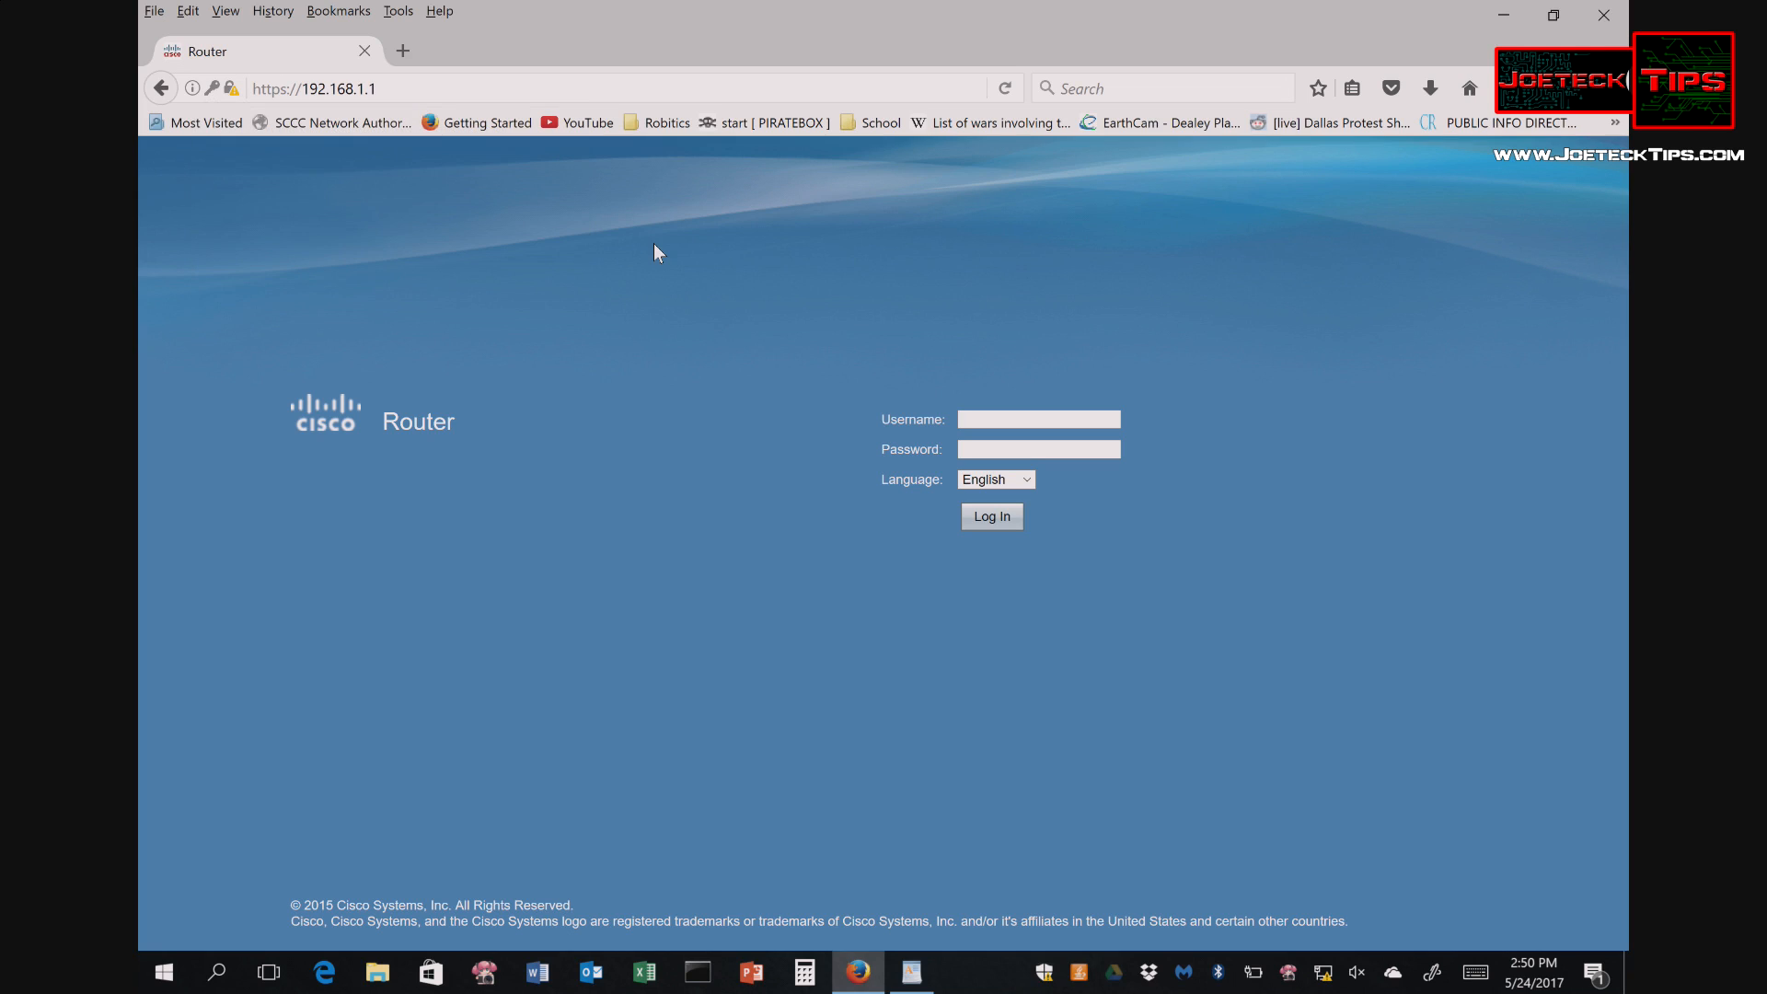
left_click(1015, 417)
key("Tab")
key("Return")
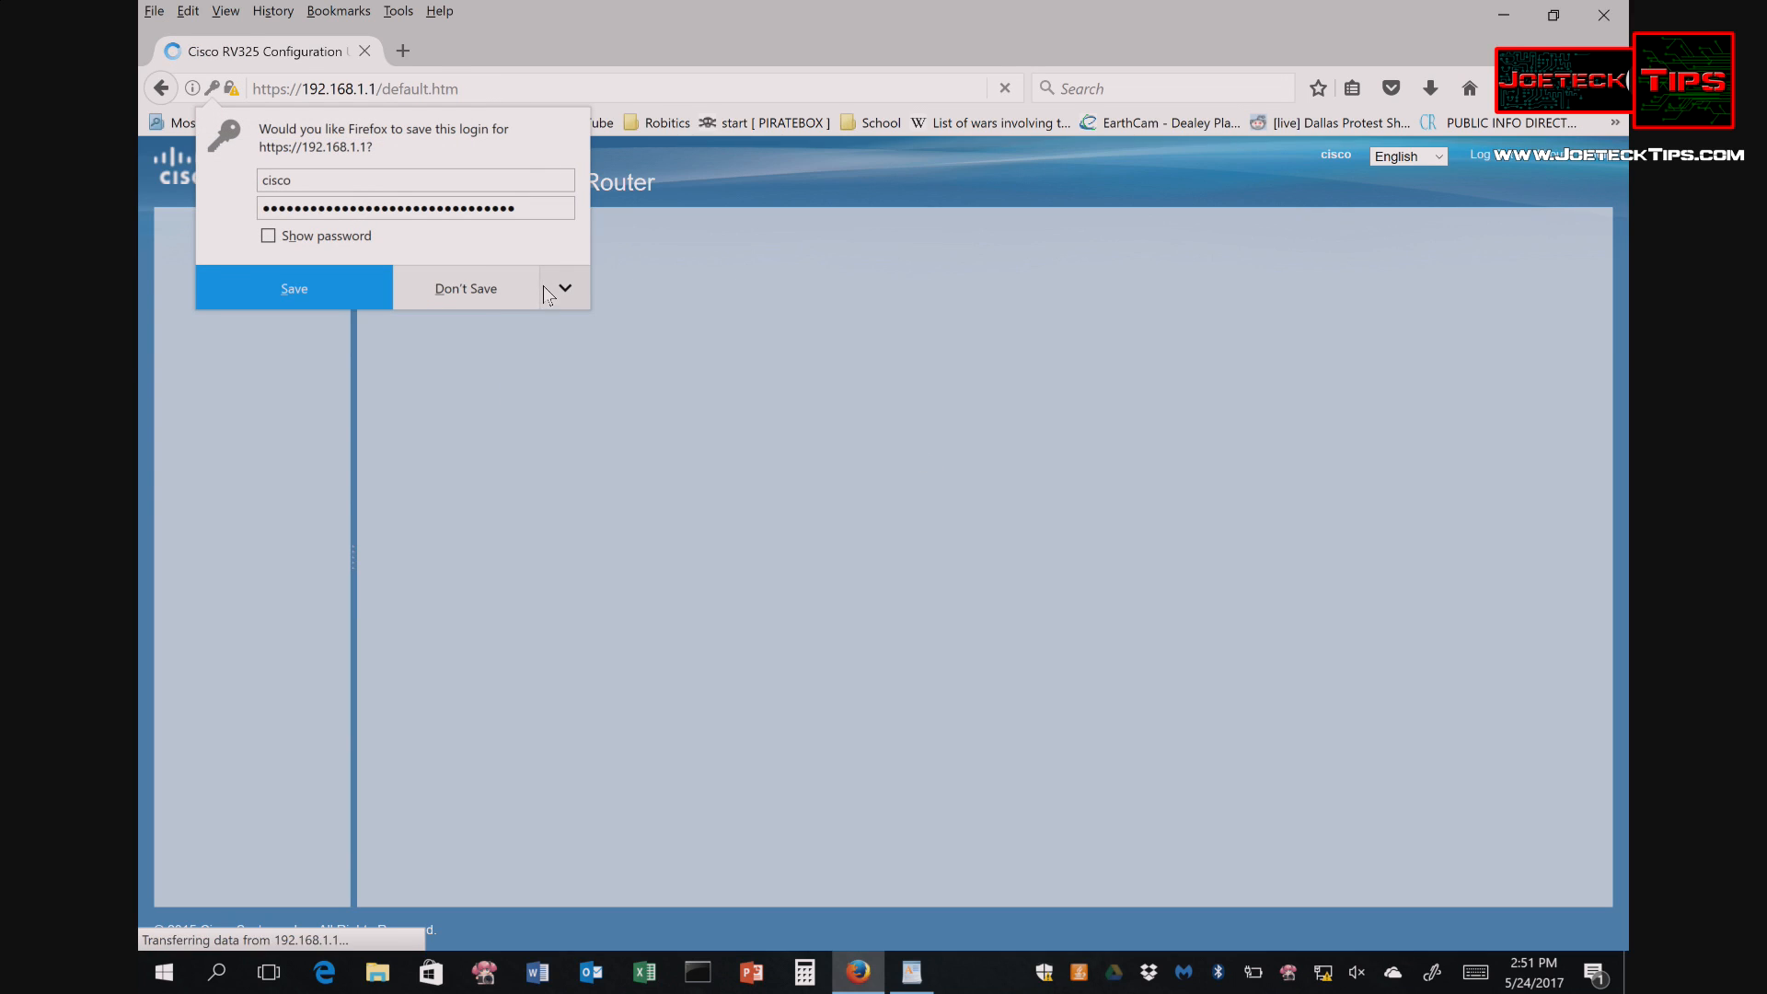
left_click(451, 291)
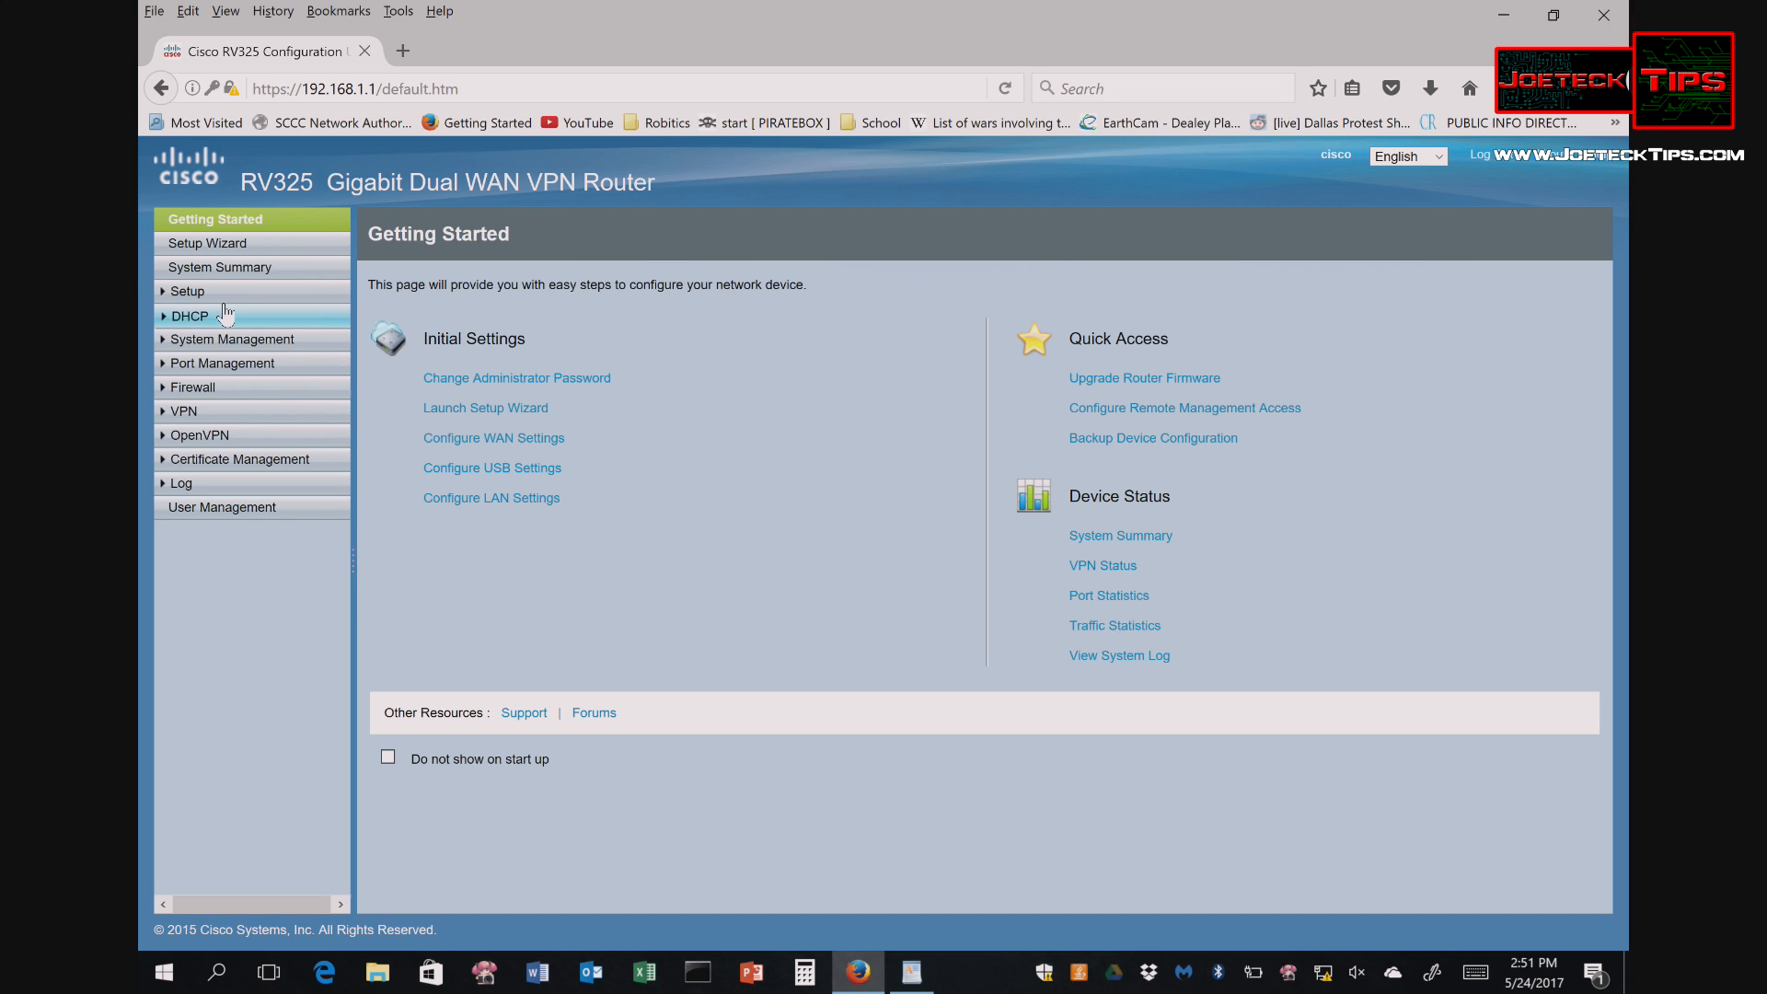
- Look over the VPN Summary and Gateway to Gateway pages, then select the 192.168.1.1 subnet
left_click(201, 294)
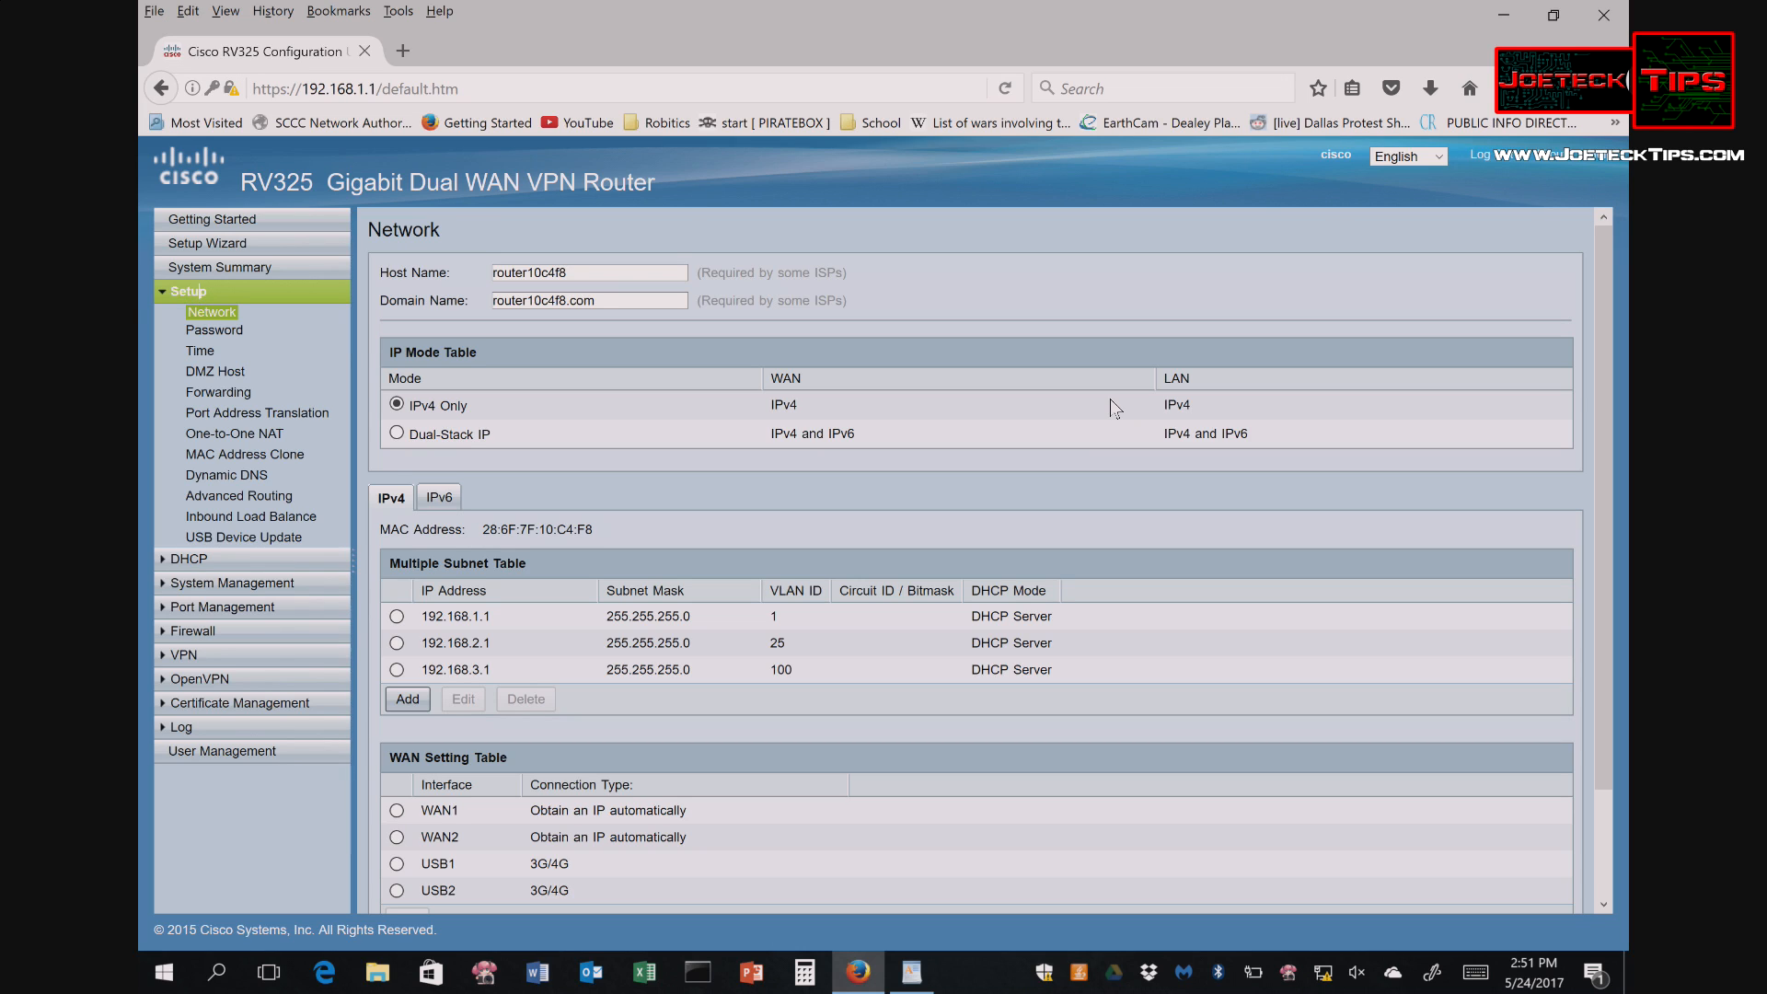
left_click(202, 653)
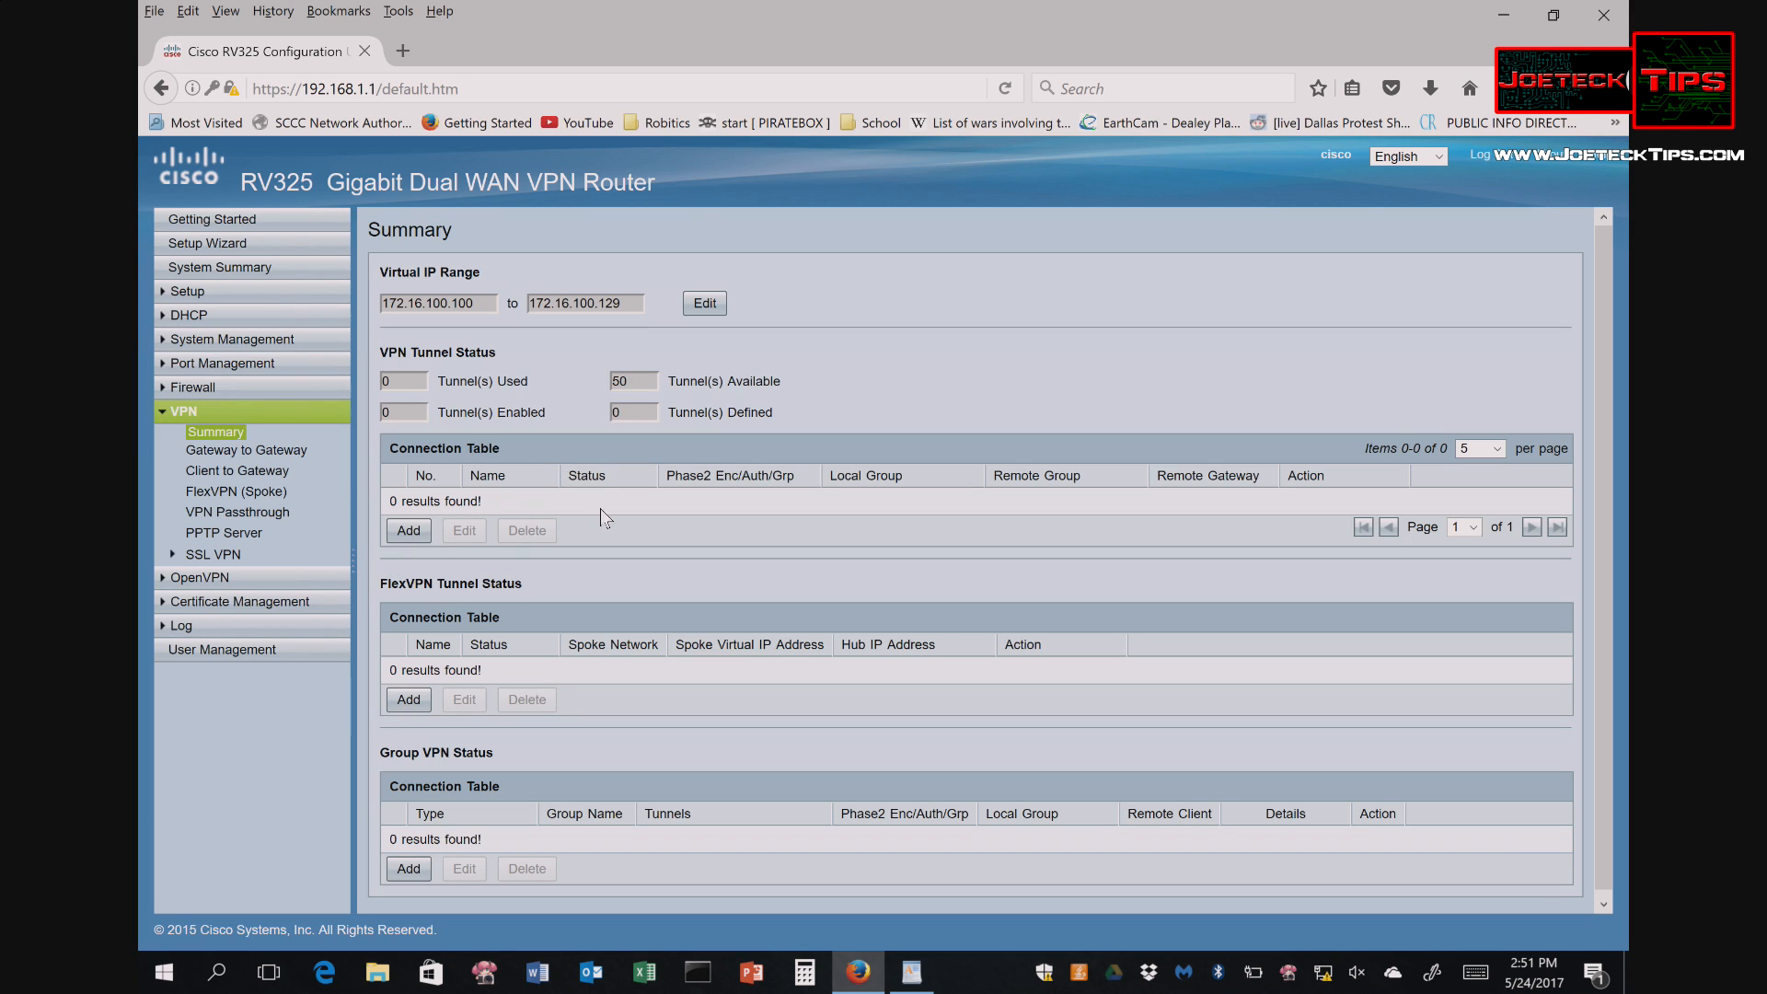
left_click(284, 448)
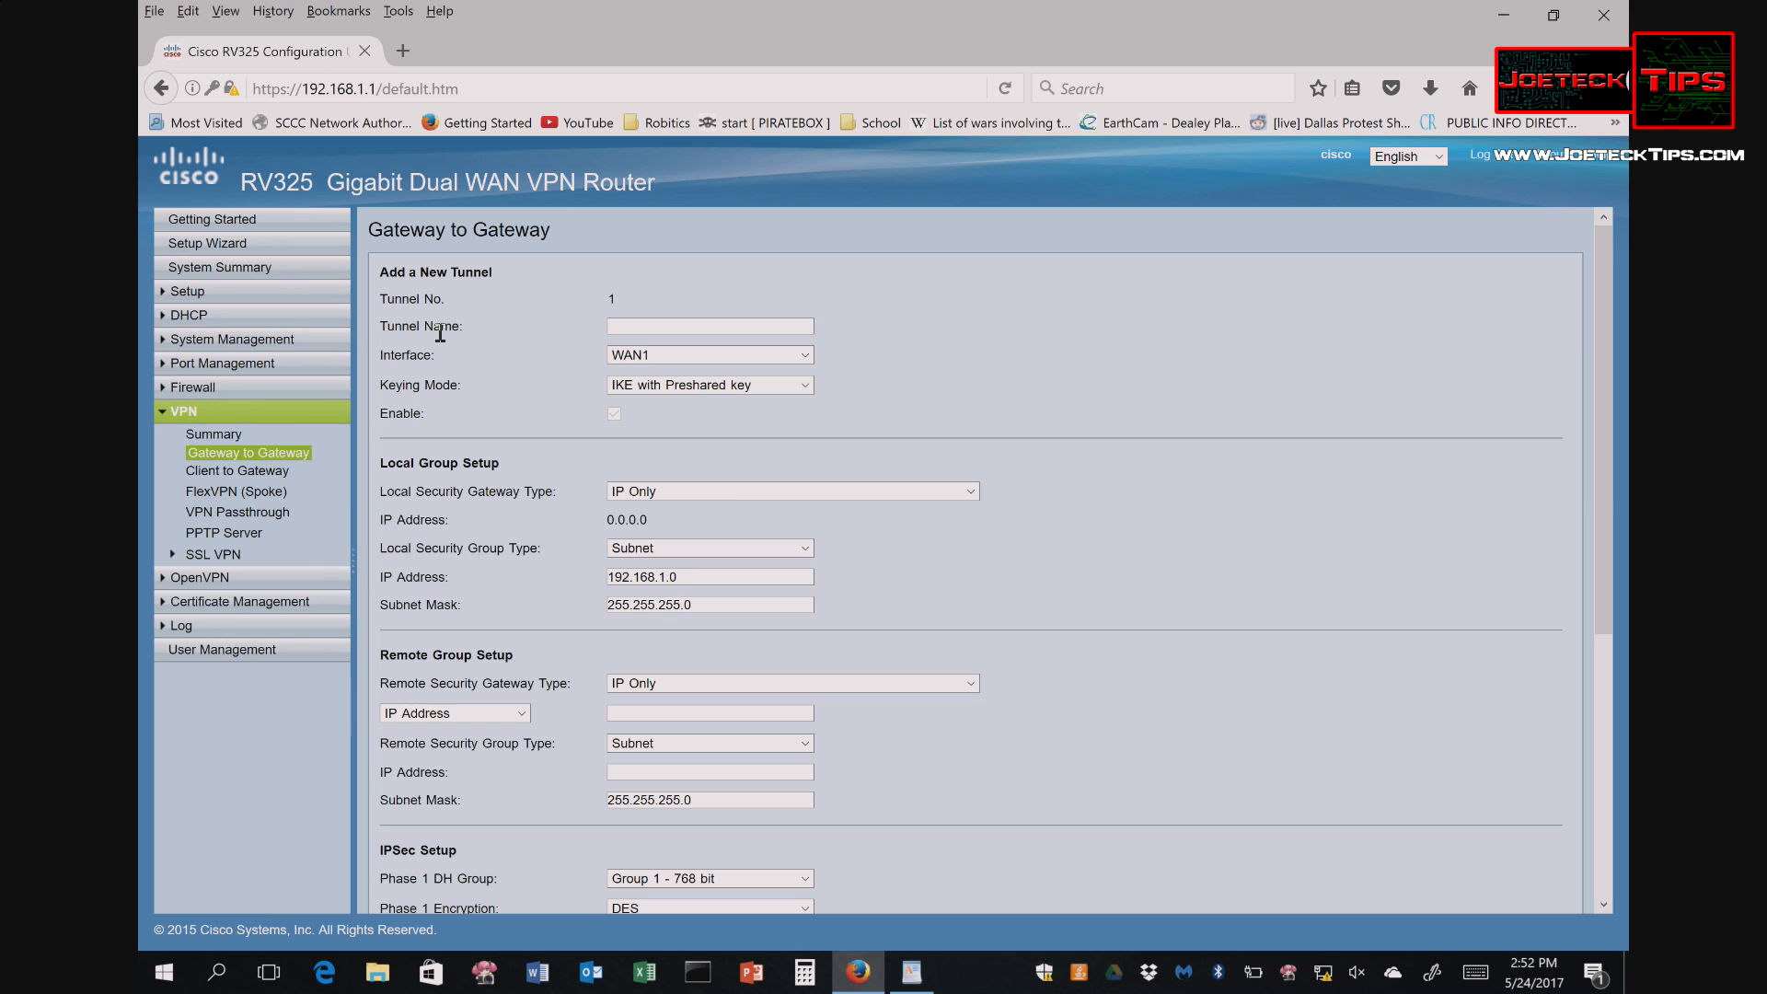
left_click(195, 291)
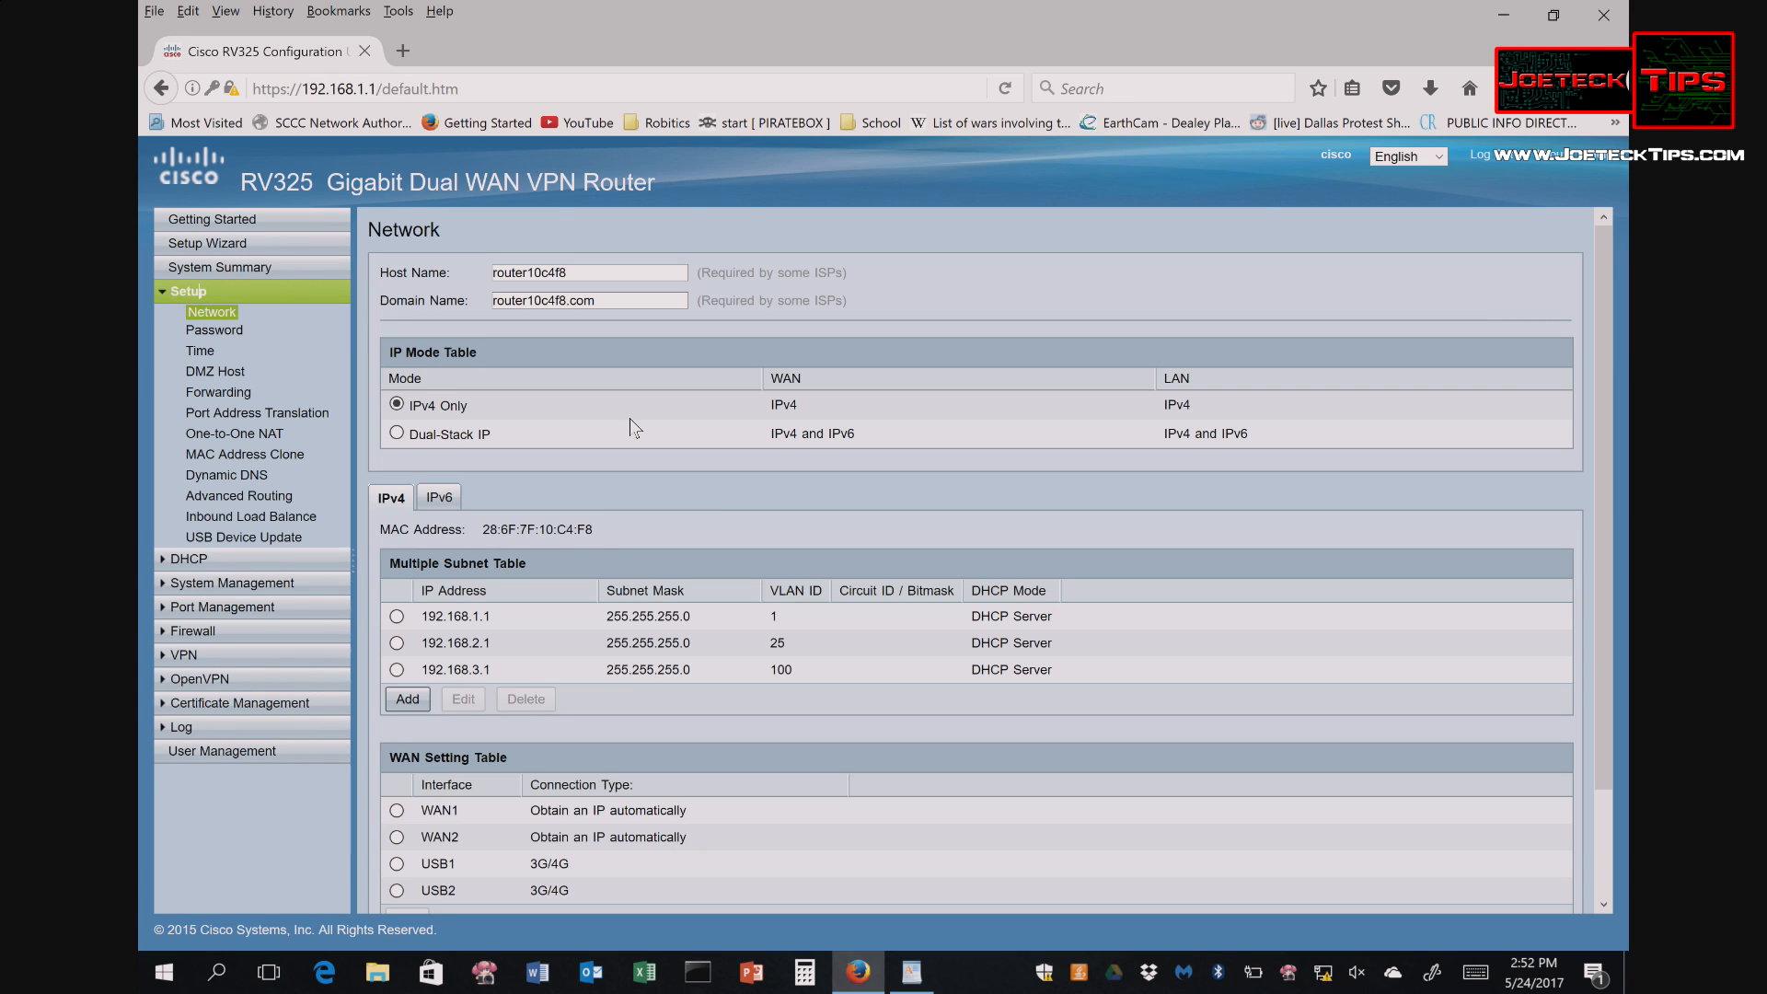
left_click(508, 618)
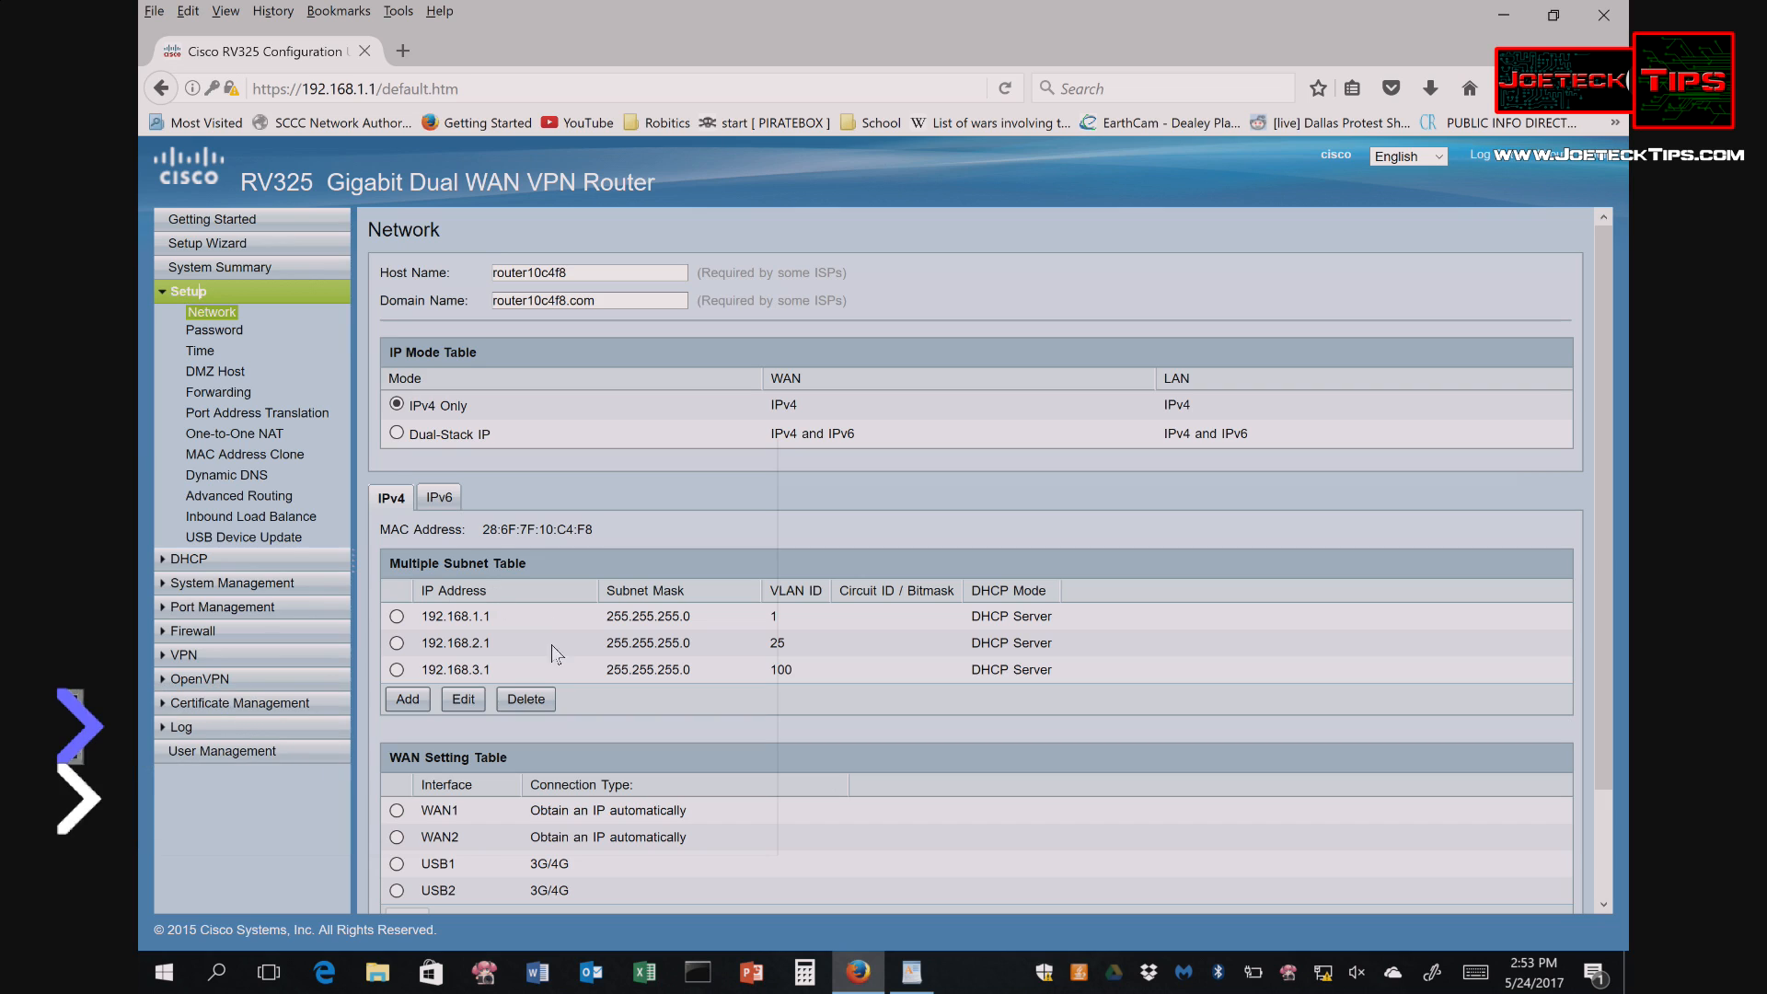
- Select WAN1, then edit the 192.168.1.1 subnet
scroll(723, 659, "down", 2)
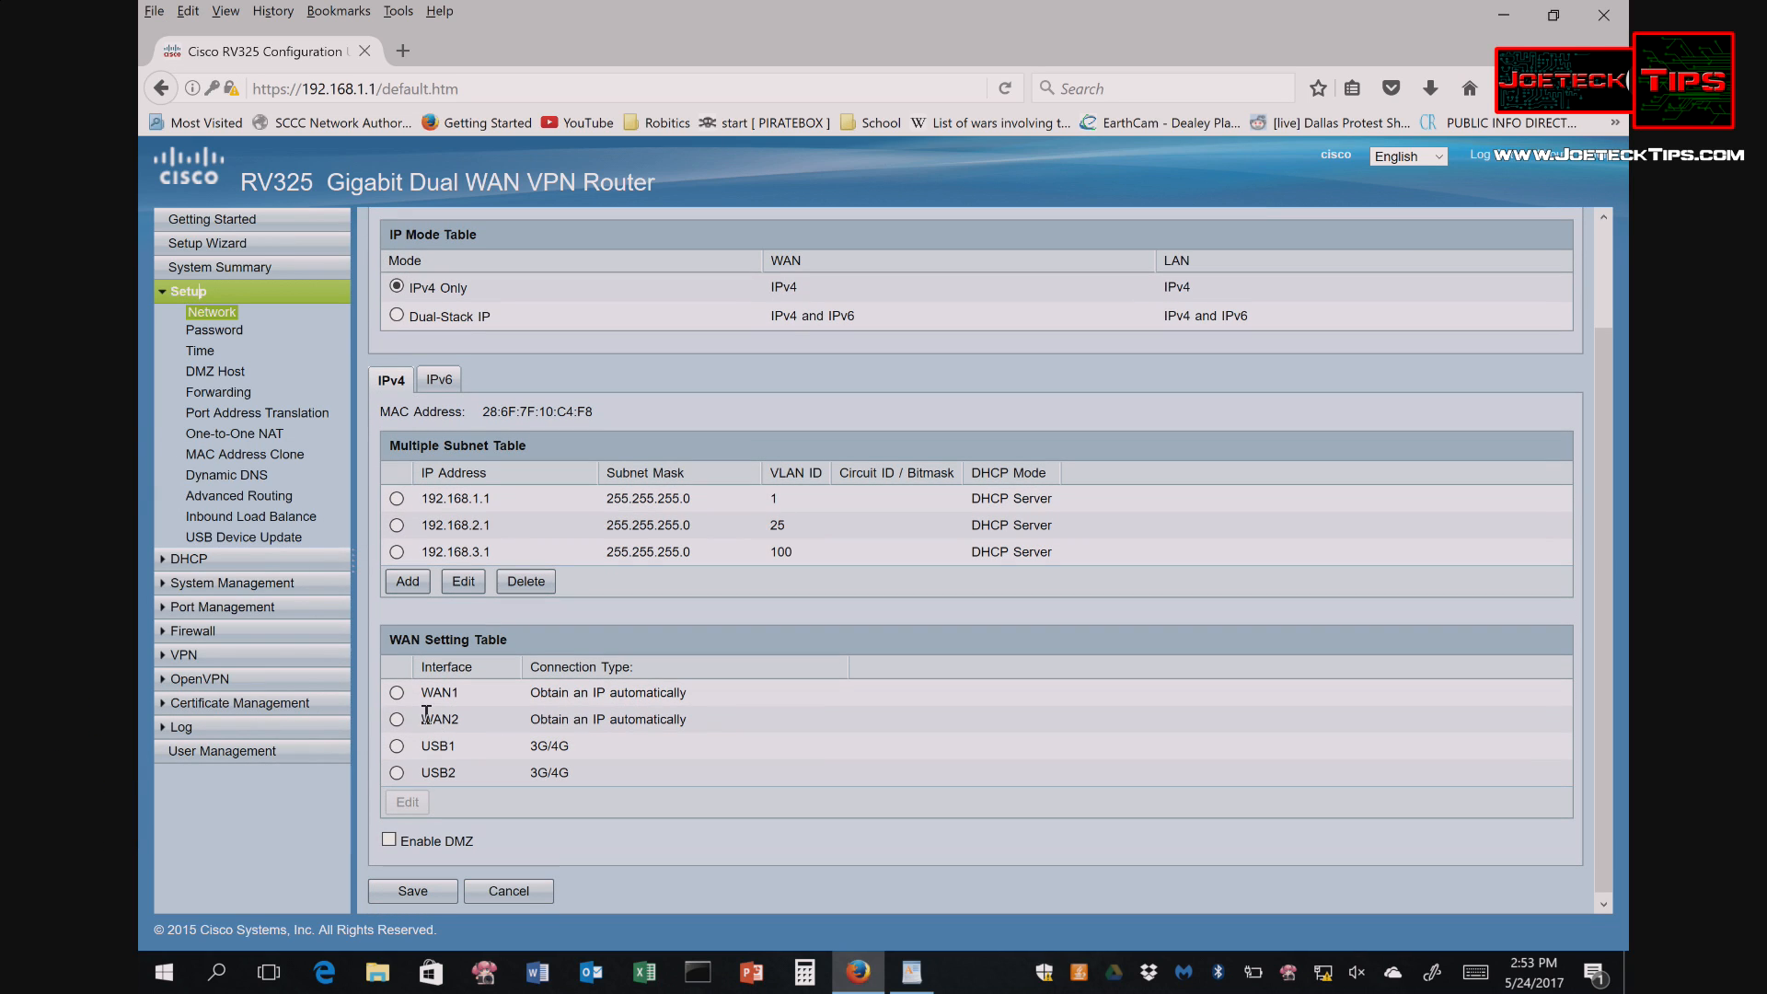
left_click(396, 693)
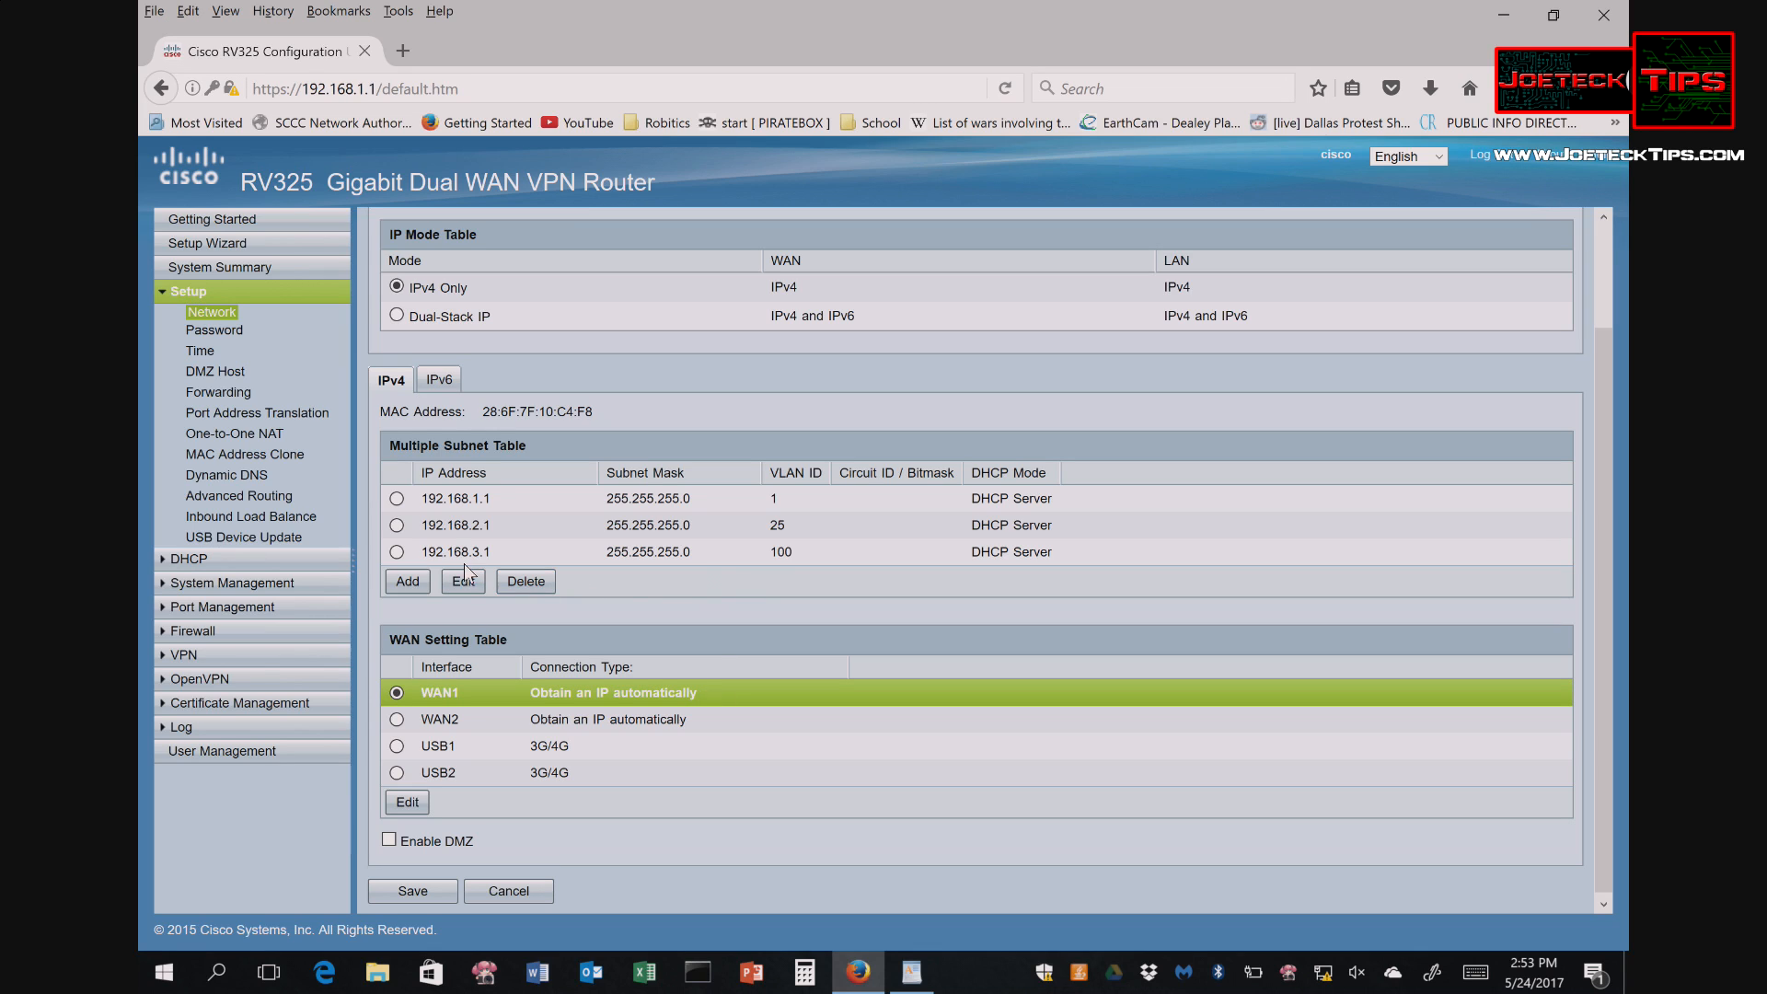
left_click(397, 498)
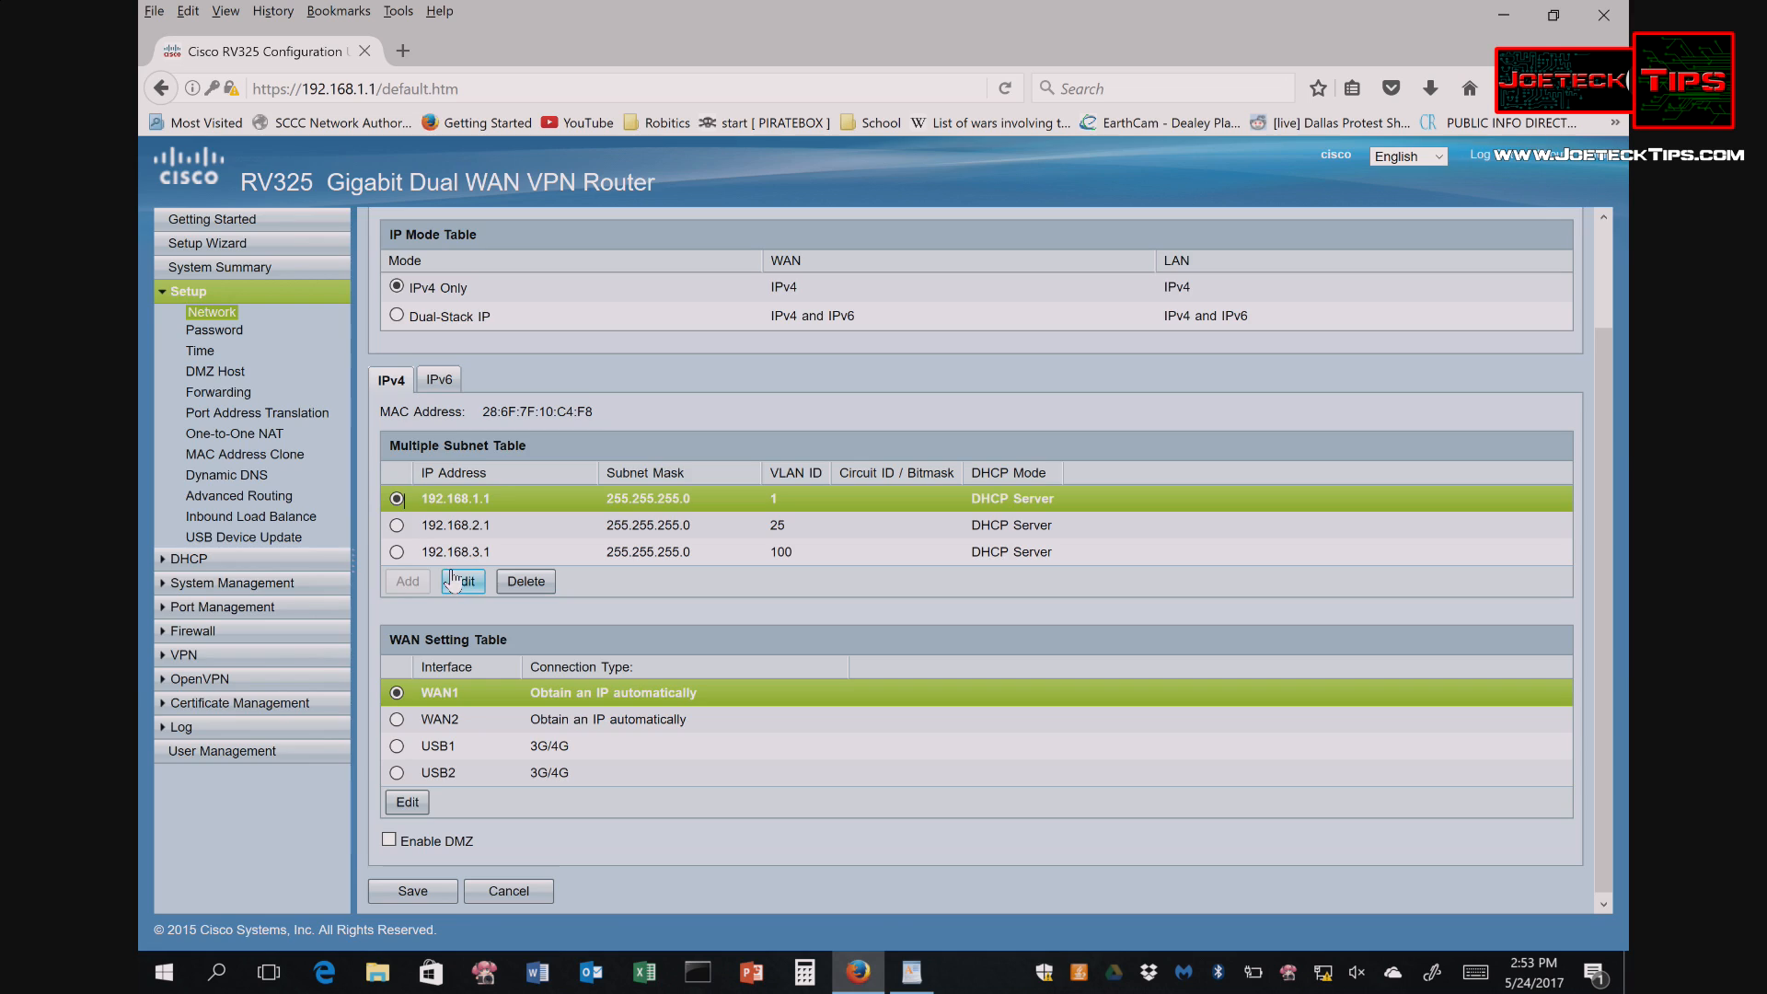
left_click(463, 580)
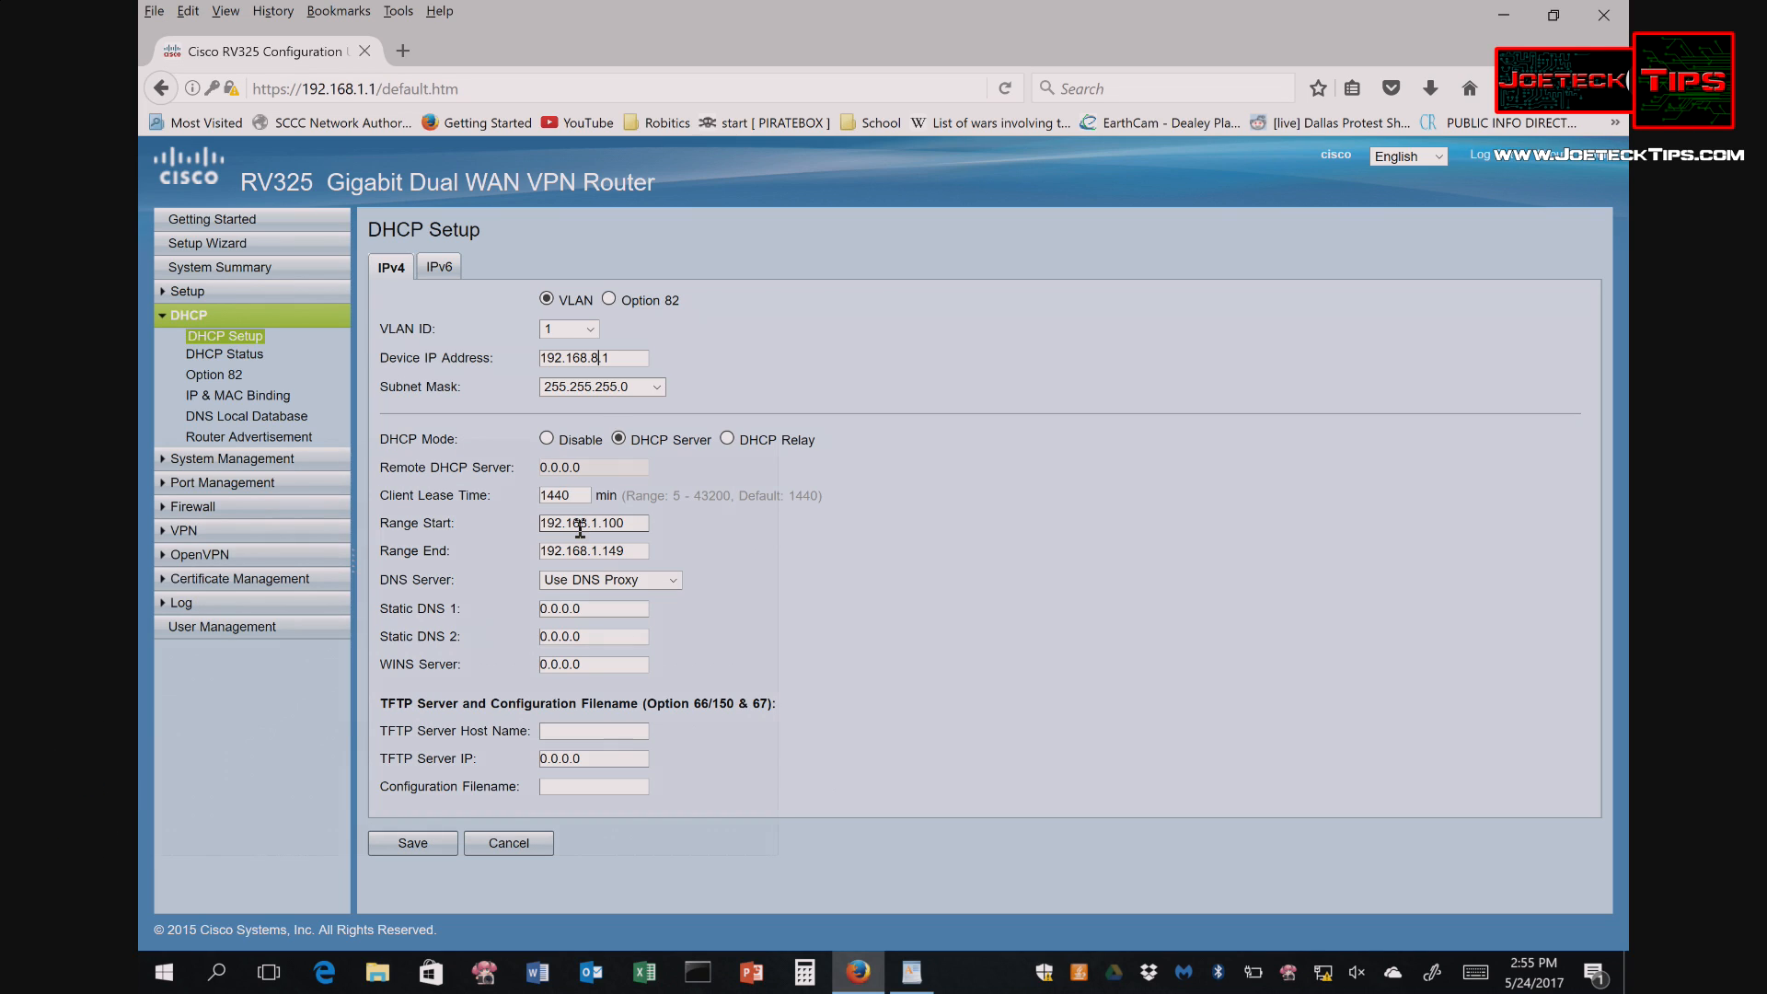
- Save LAN address 192.168.8.1 with DHCP range 192.168.8.100–192.168.8.149, confirm, and reload
left_click(599, 525)
left_click(440, 845)
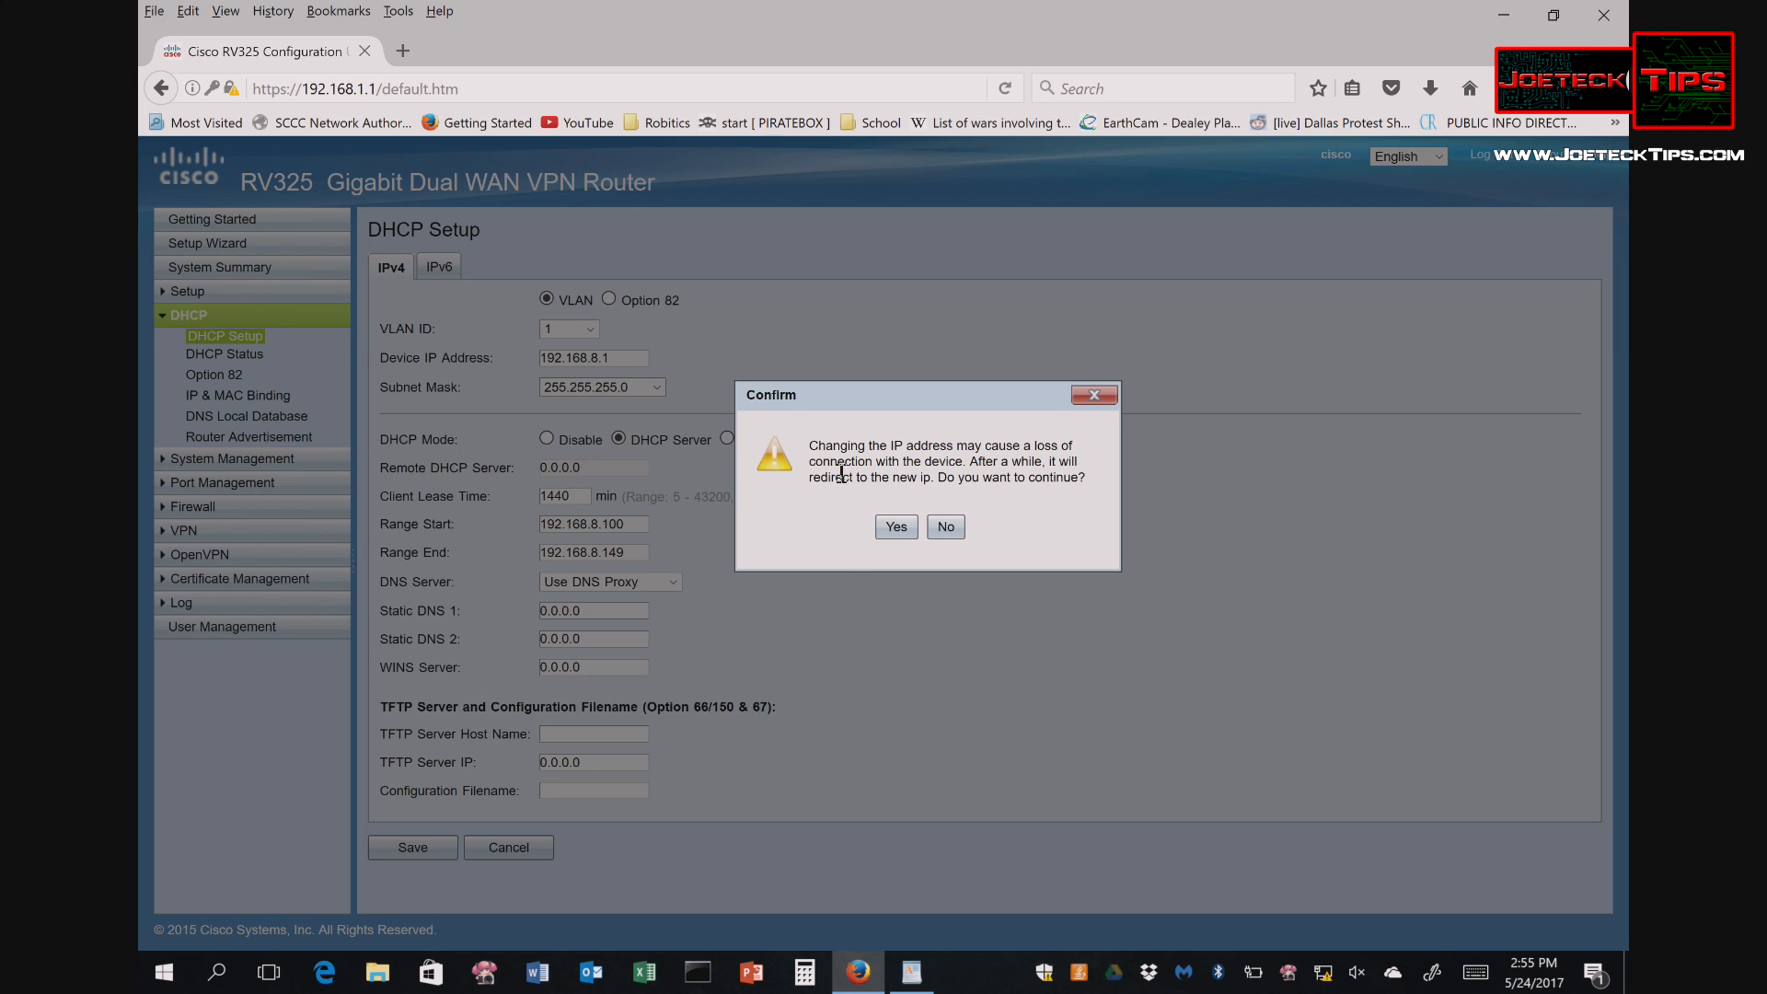
left_click(894, 528)
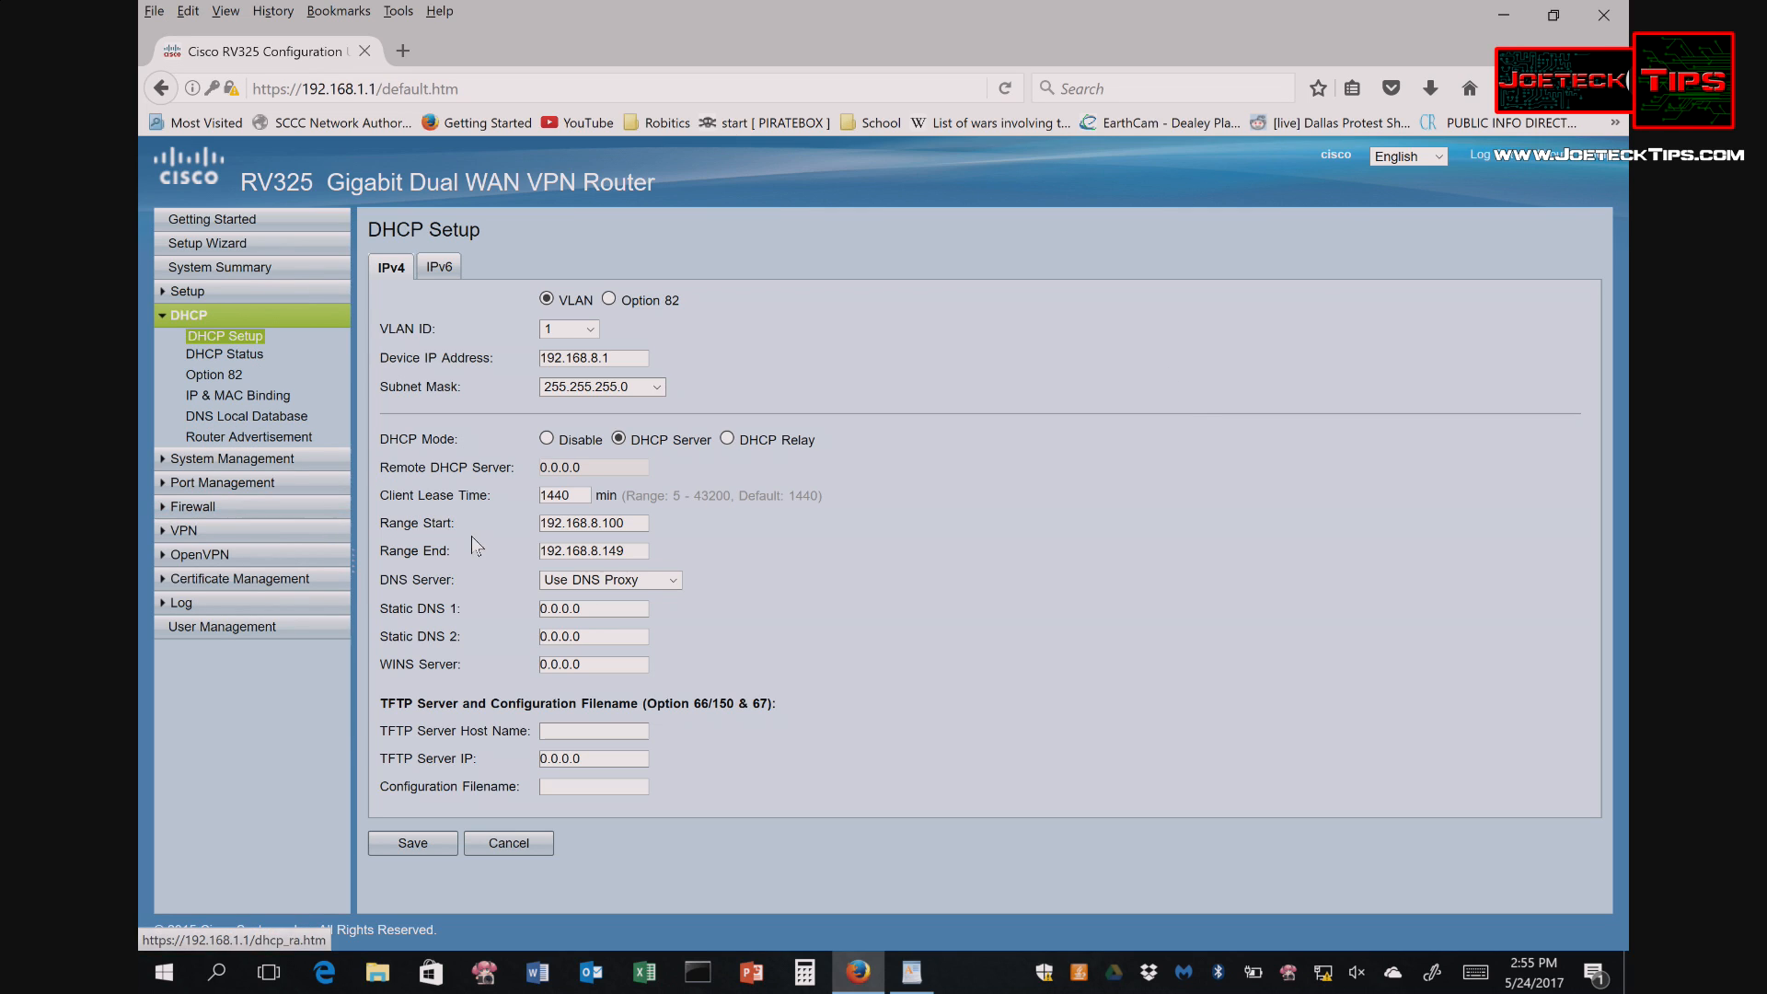
left_click(1009, 89)
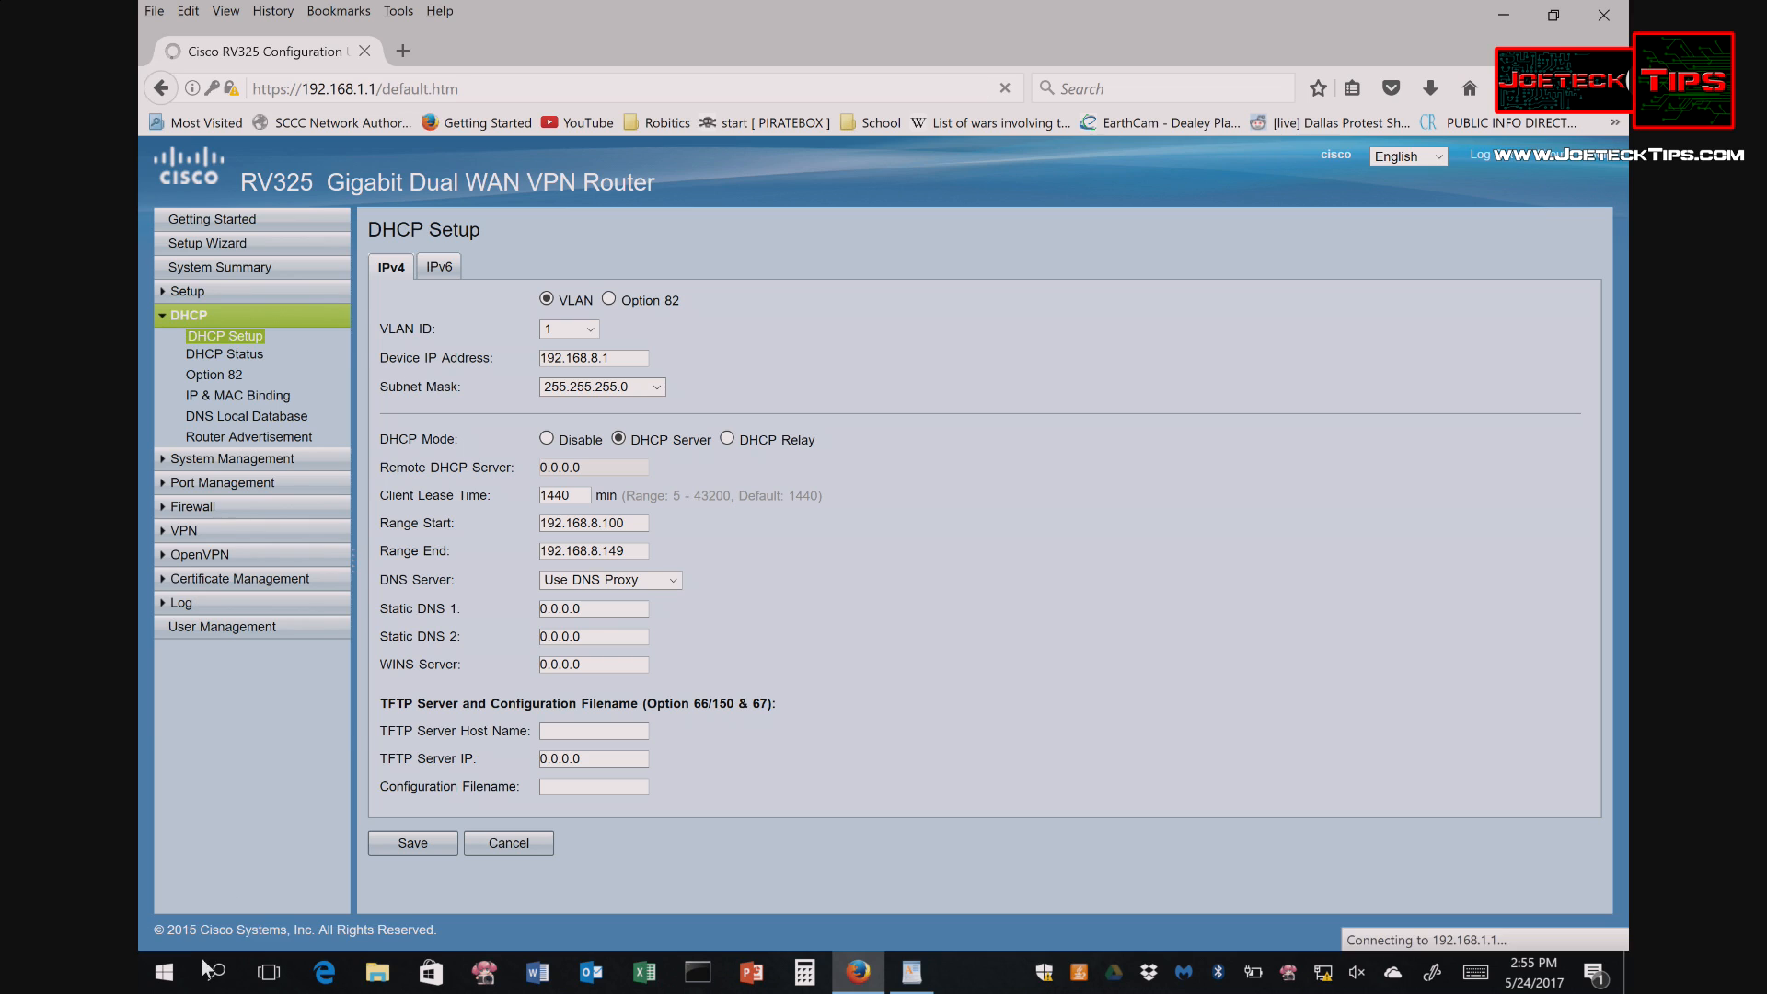
left_click(166, 983)
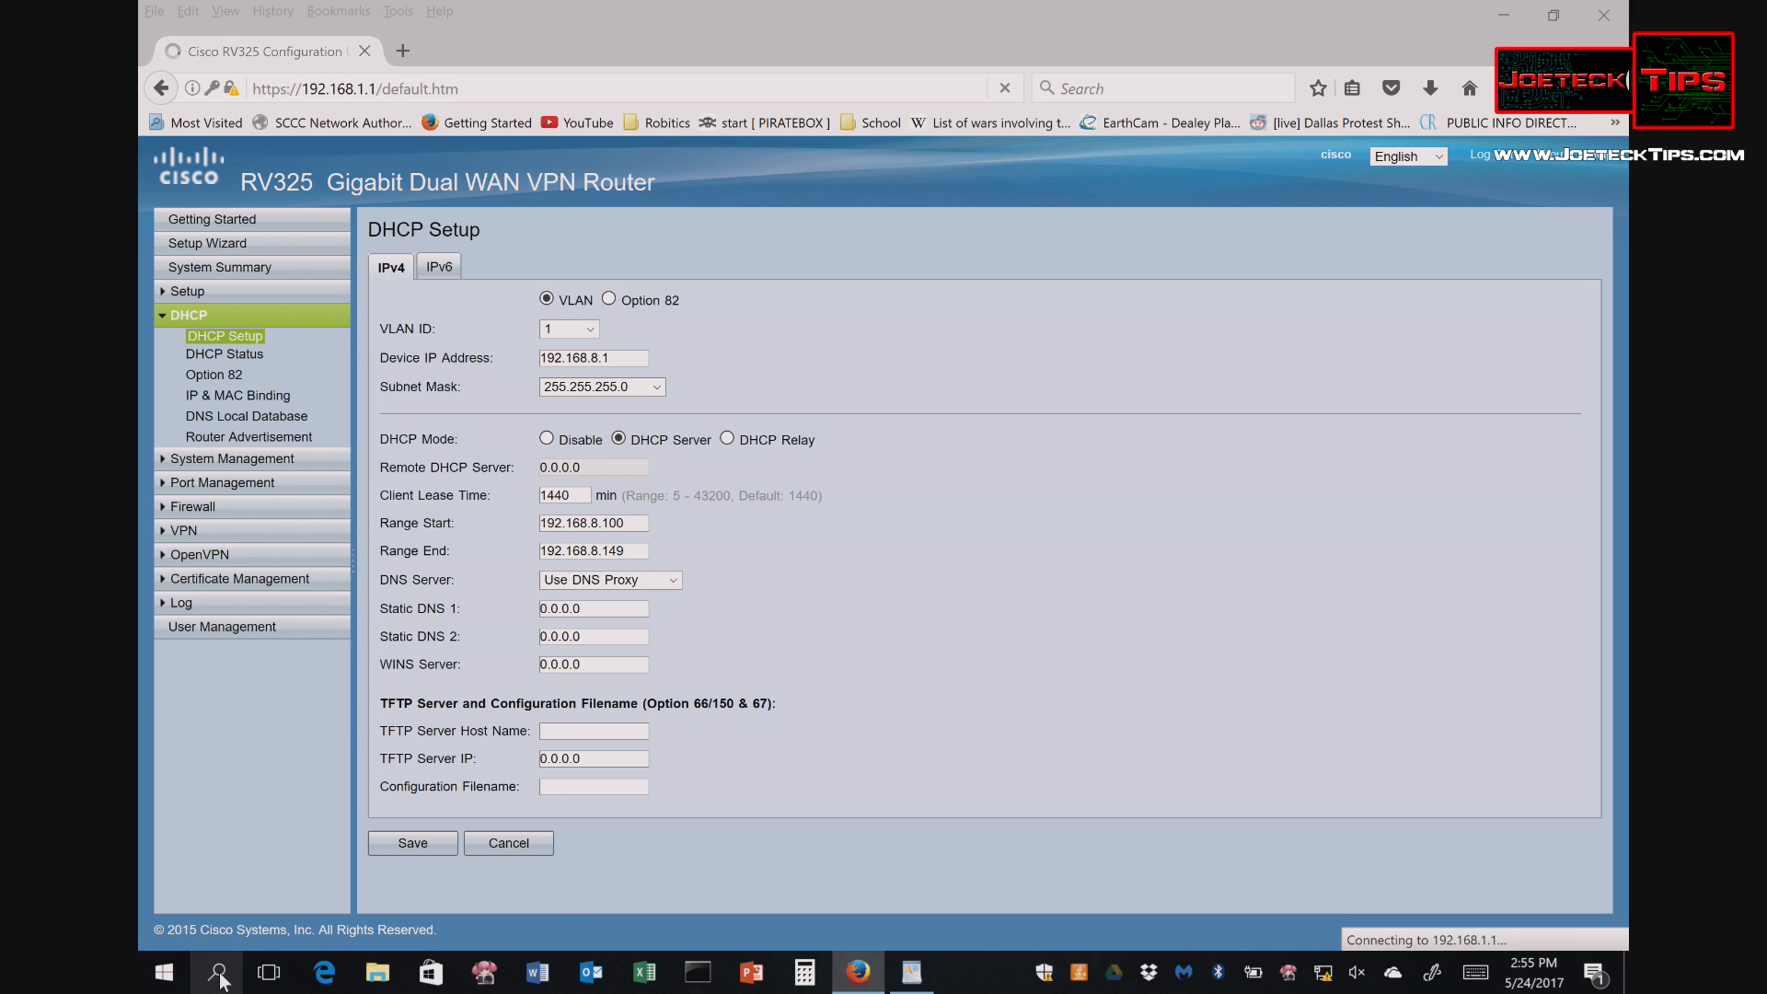
- Open Command Prompt and run ipconfig to check the current address
type("cmd")
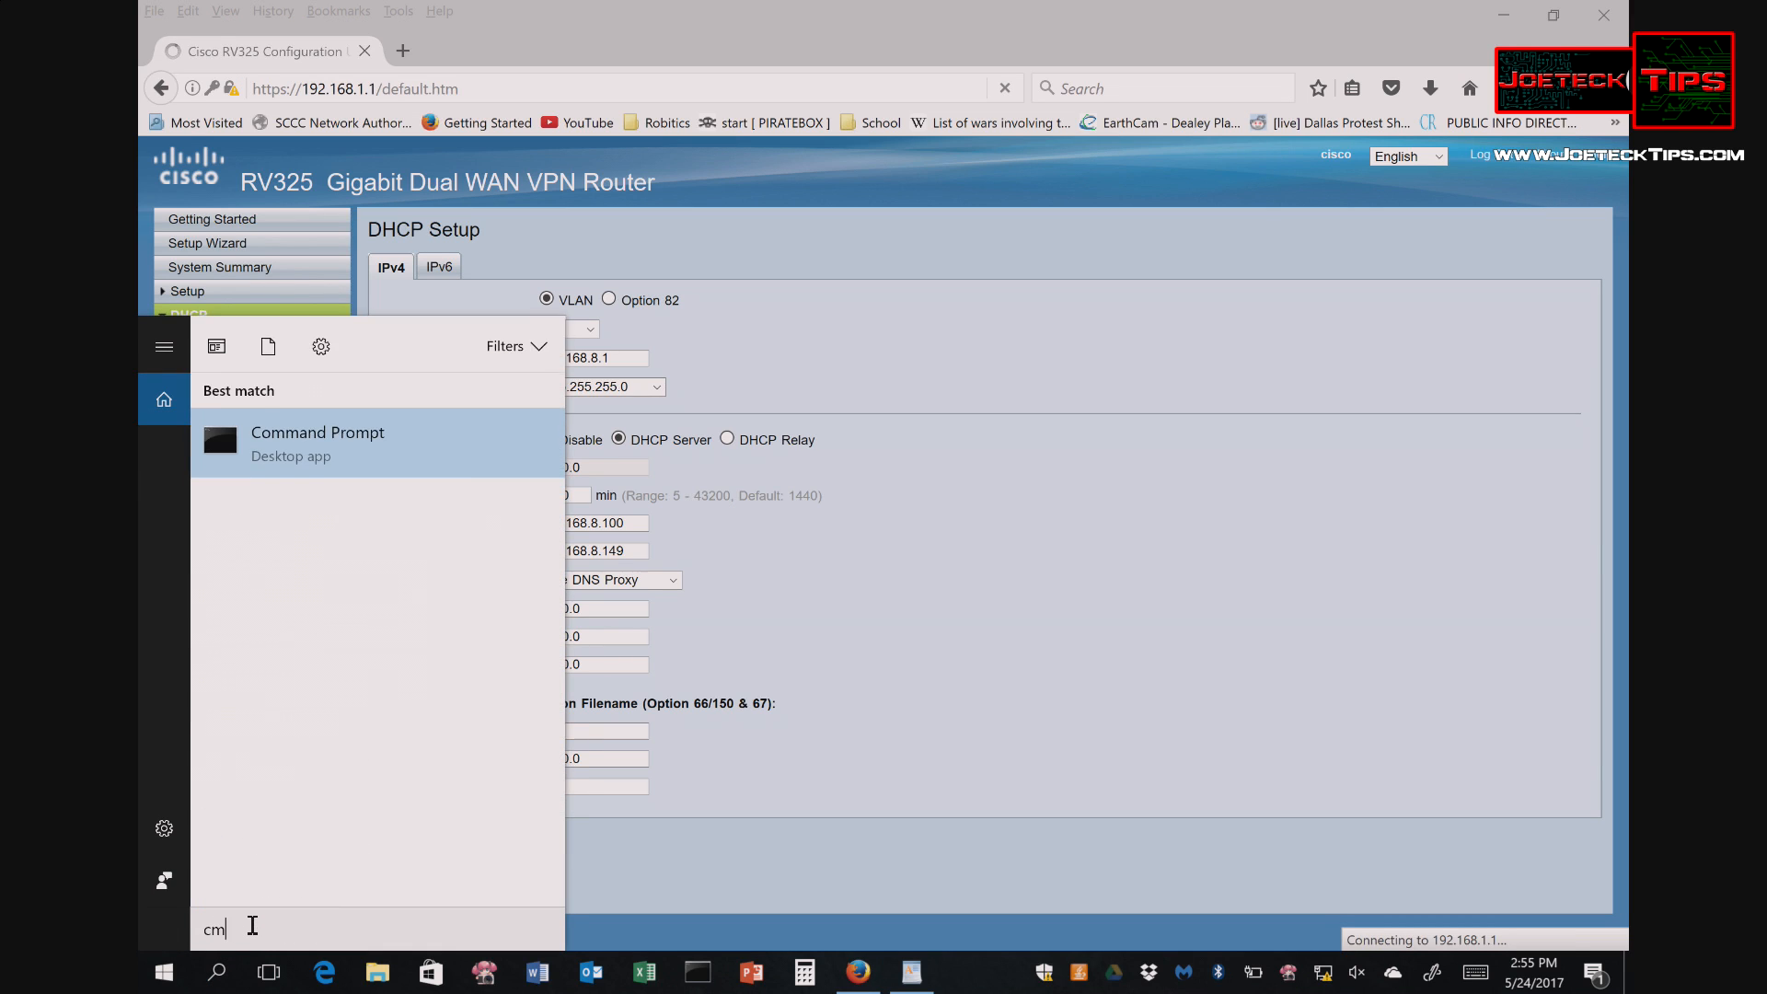
key("Return")
type("ipconfig")
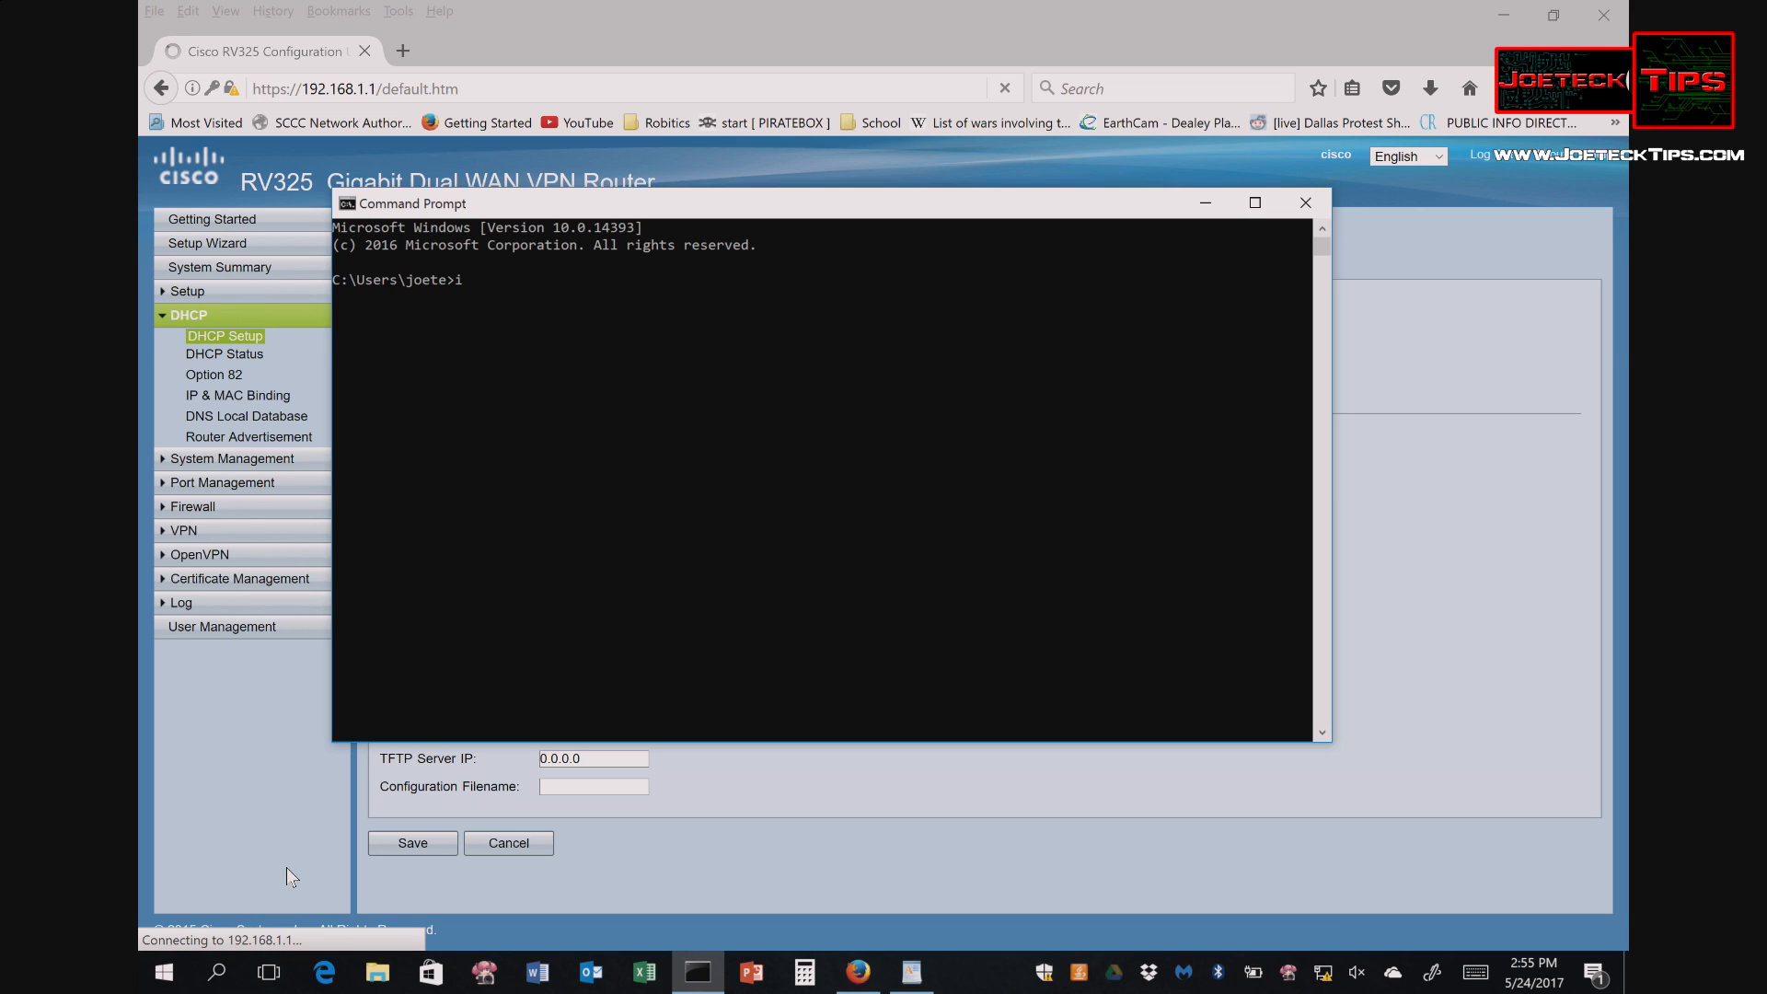
key("Return")
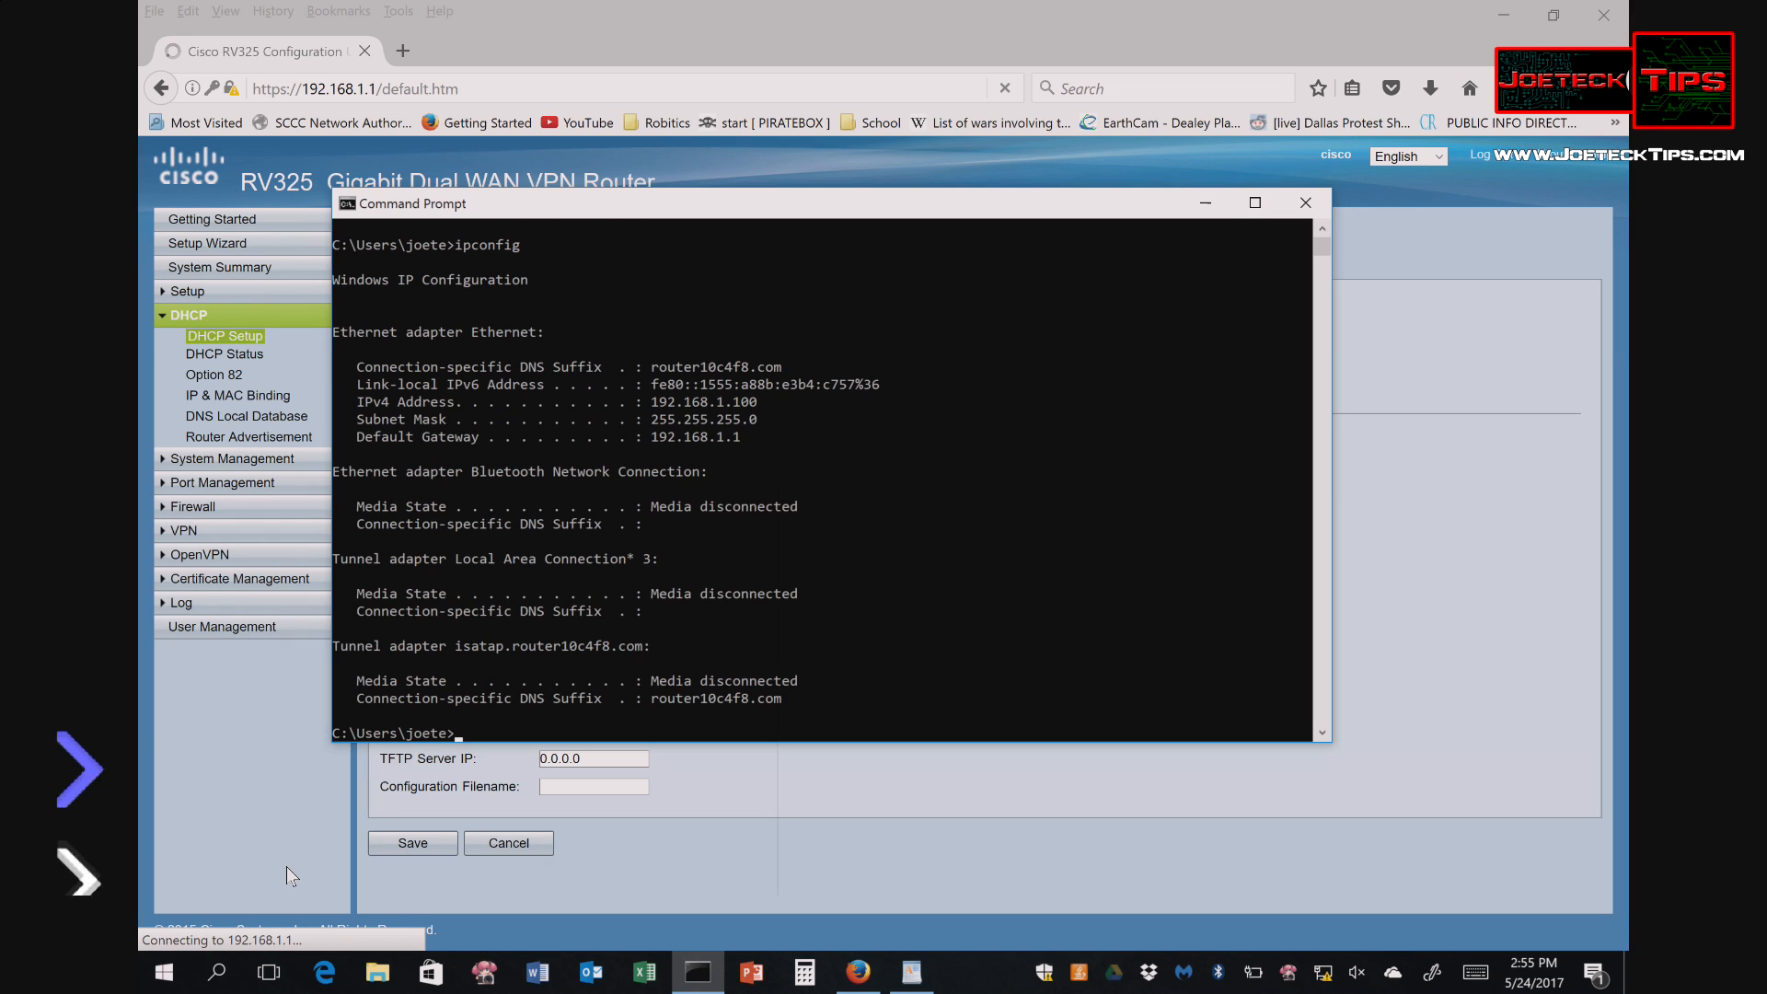
- Release and renew the IP lease, obtaining 192.168.8.100 with gateway 192.168.8.1
type("ipconfig /release")
key("Return")
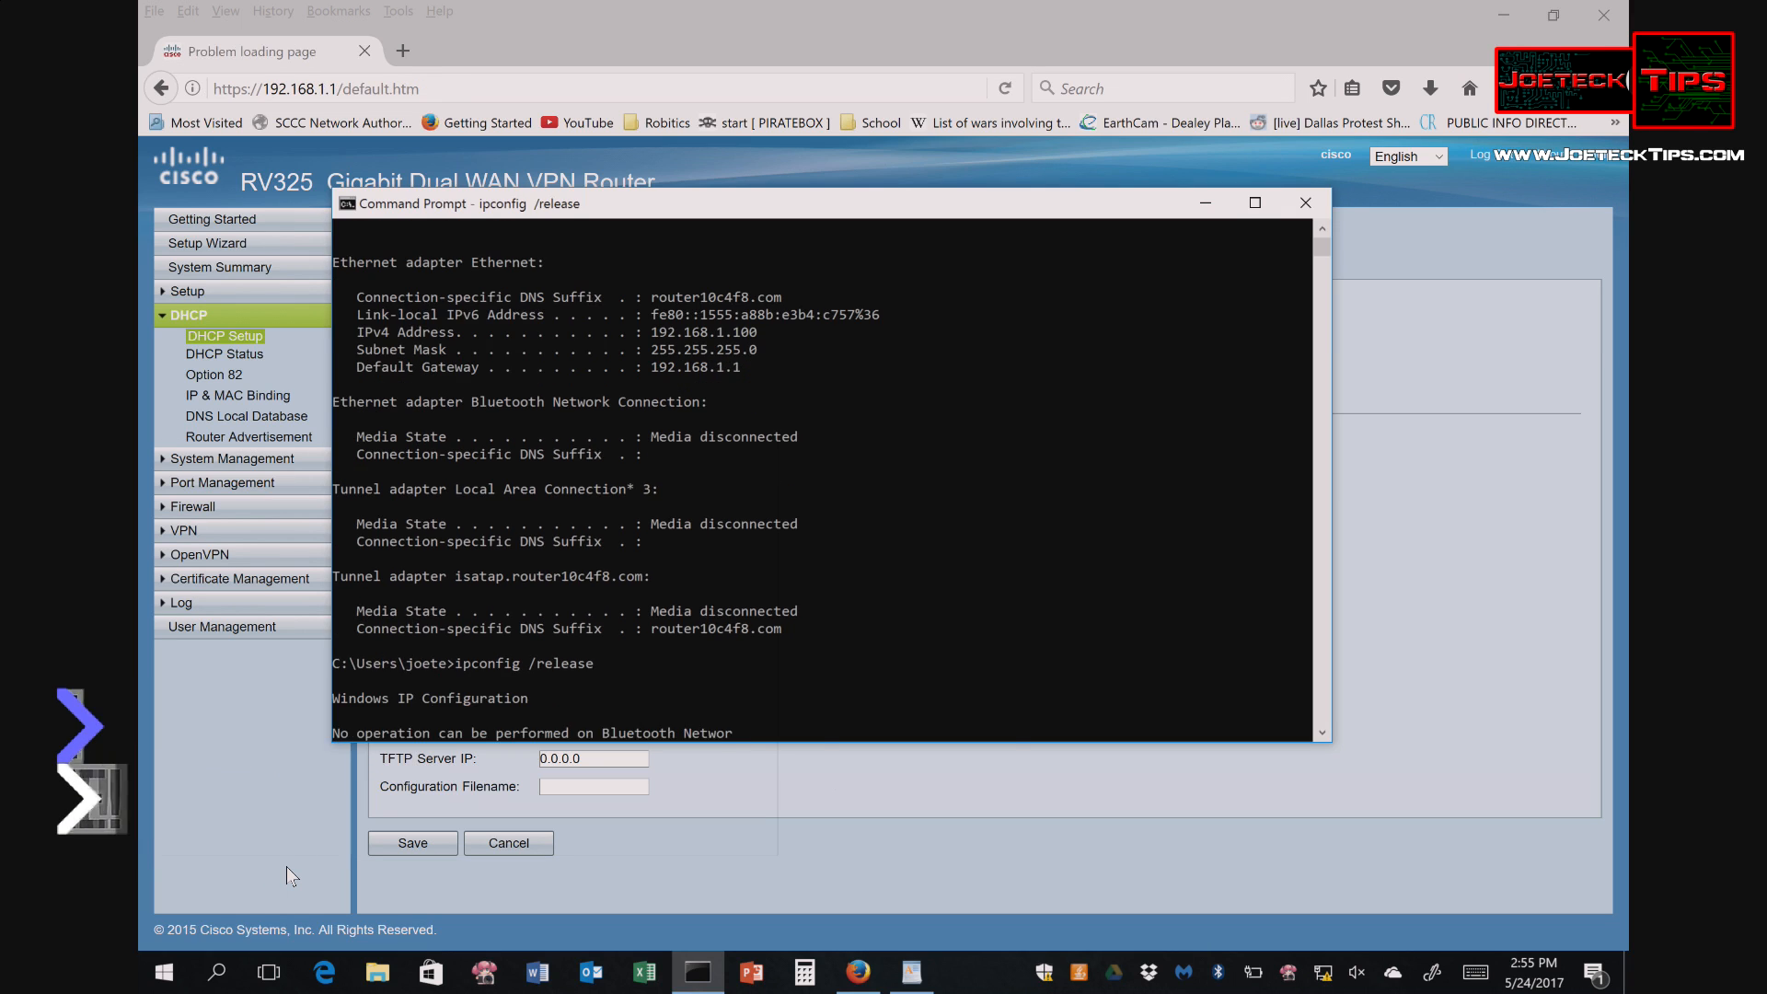
key("Up")
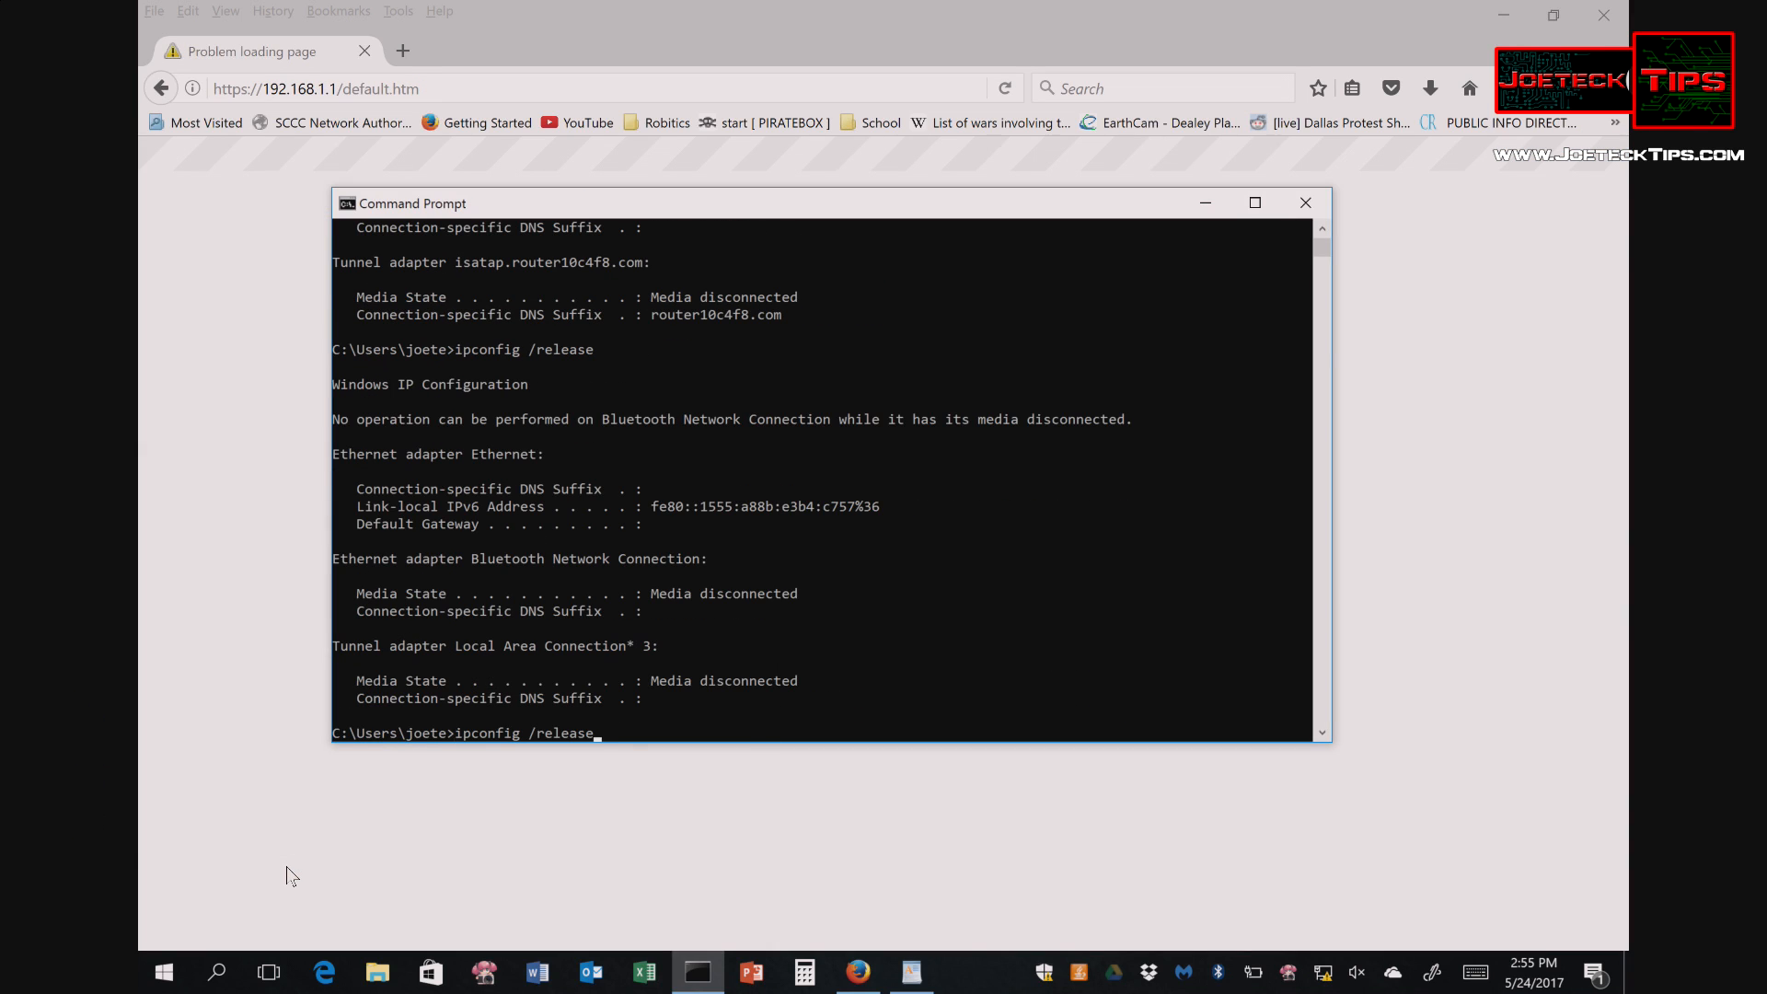
key("BackSpace")
key("BackSpace")
key("BackSpace")
key("BackSpace")
key("BackSpace")
type("new")
key("Return")
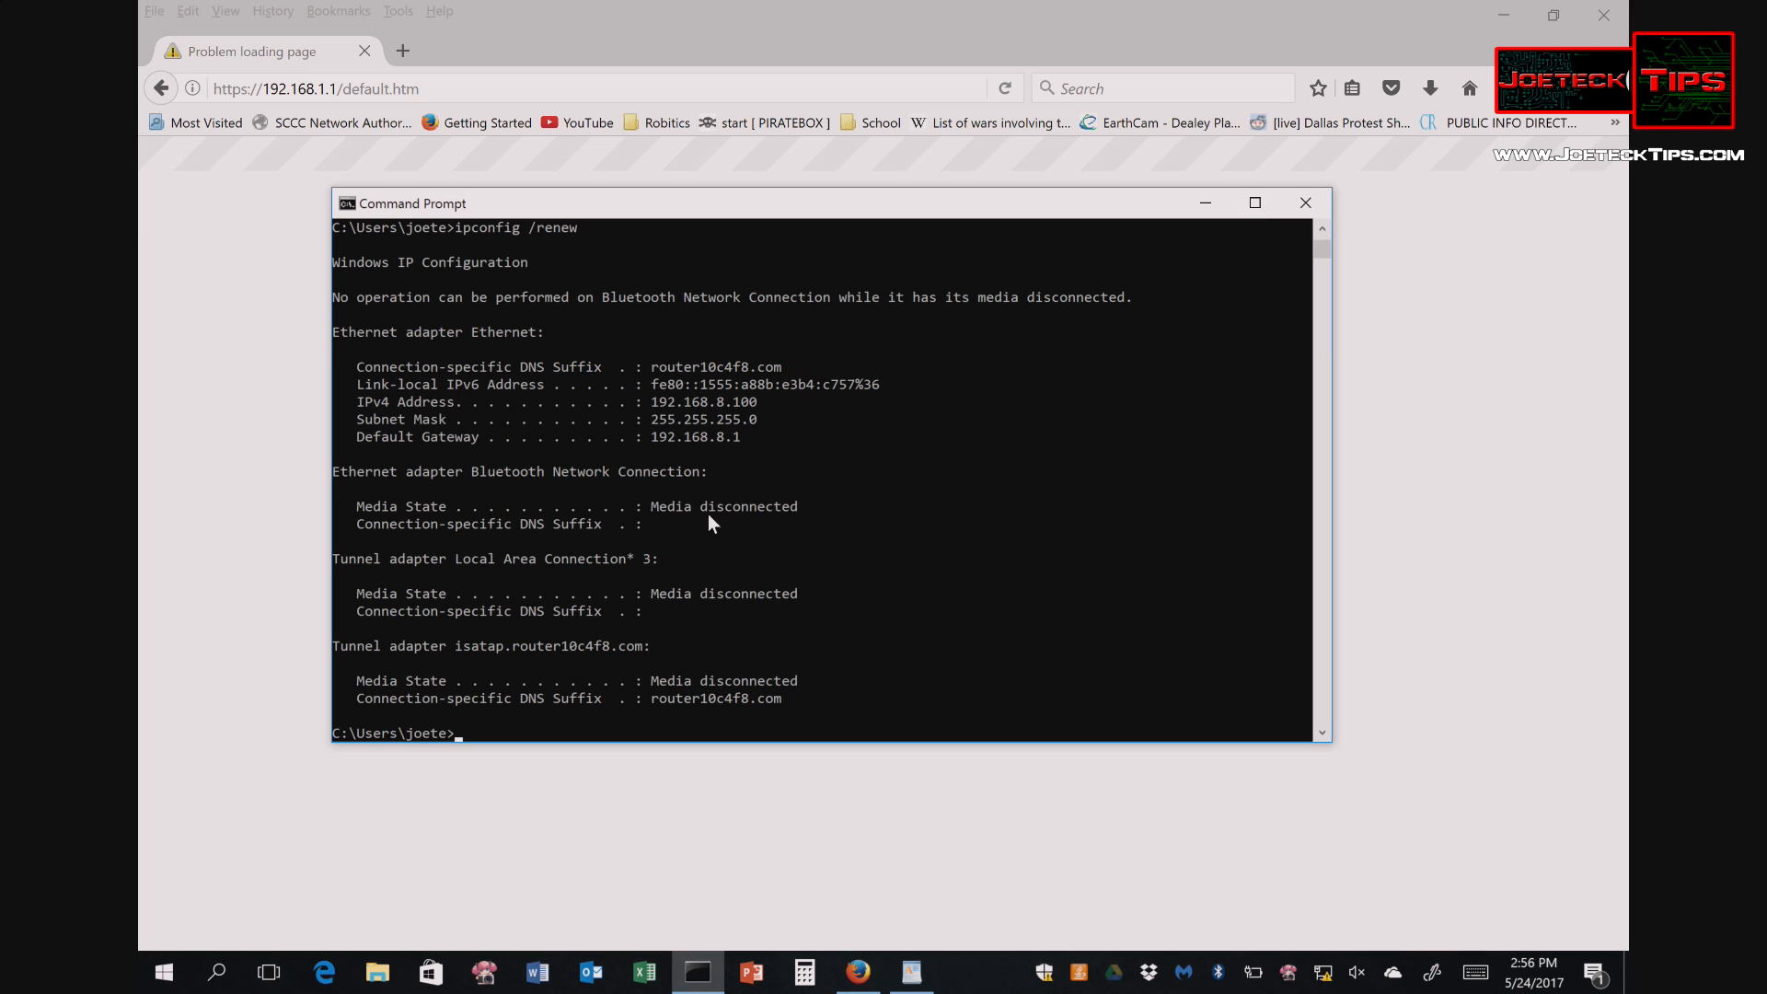
- Close Command Prompt and browse to the router at 192.168.8.1
left_click(1305, 202)
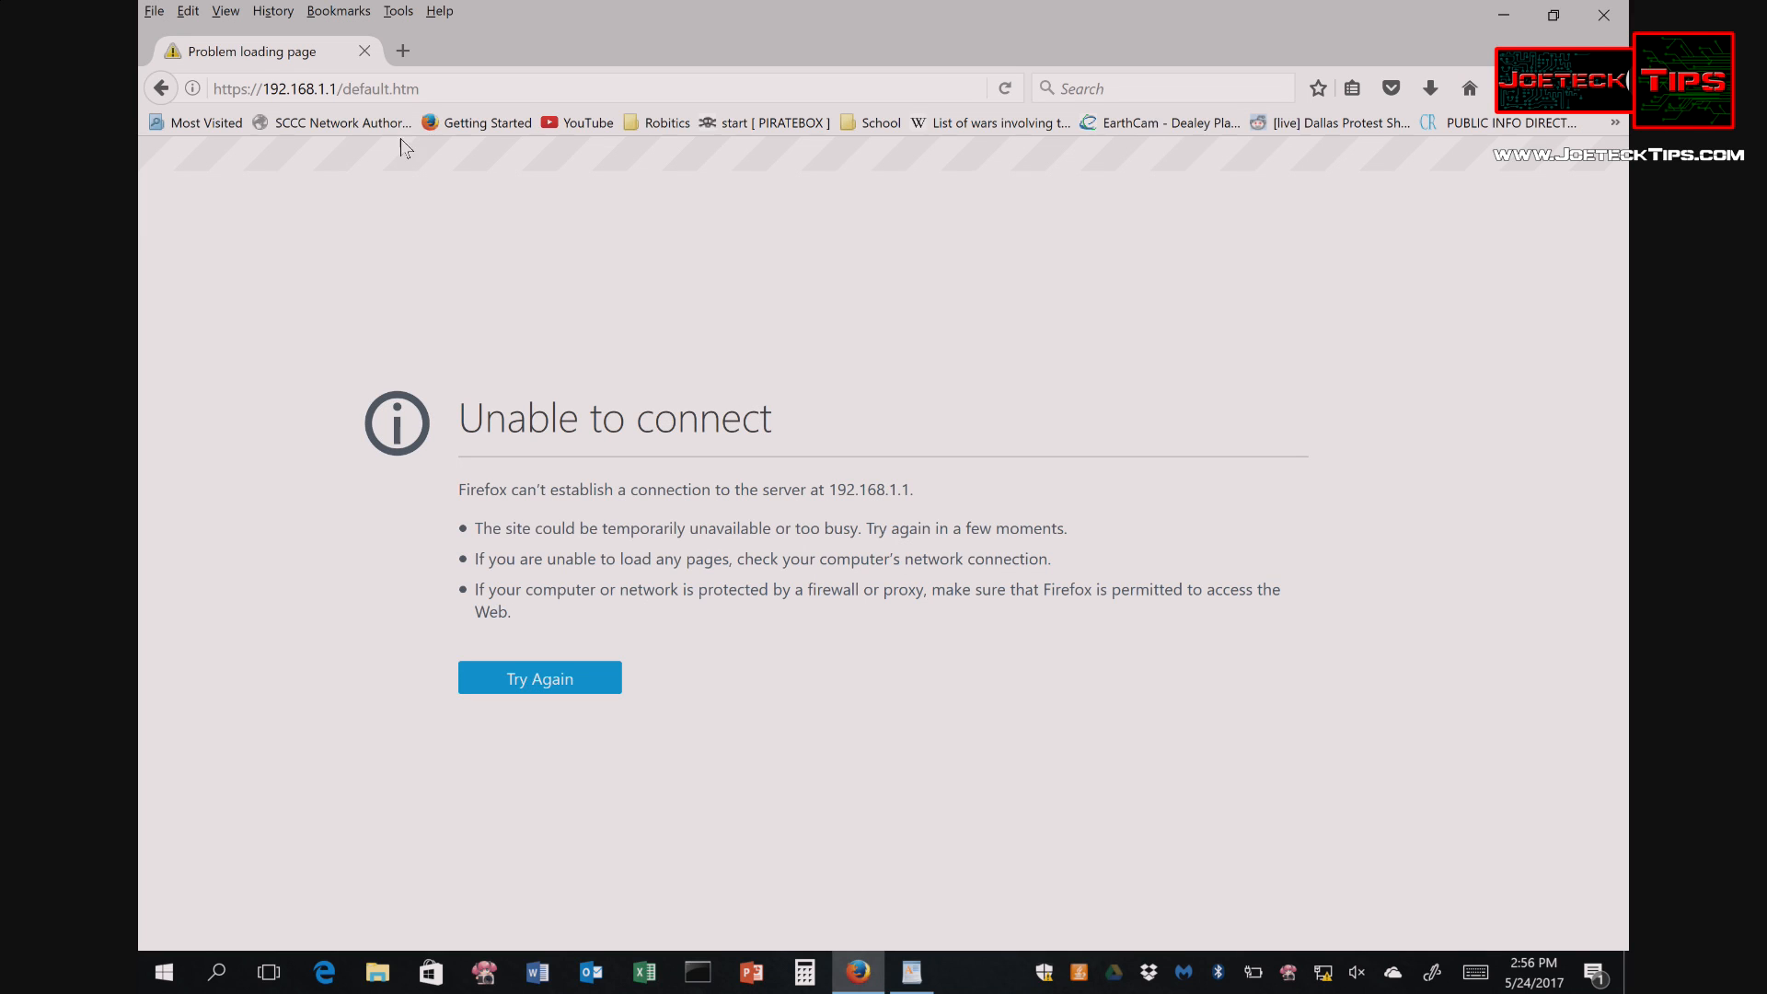
left_click(450, 90)
left_click(450, 90)
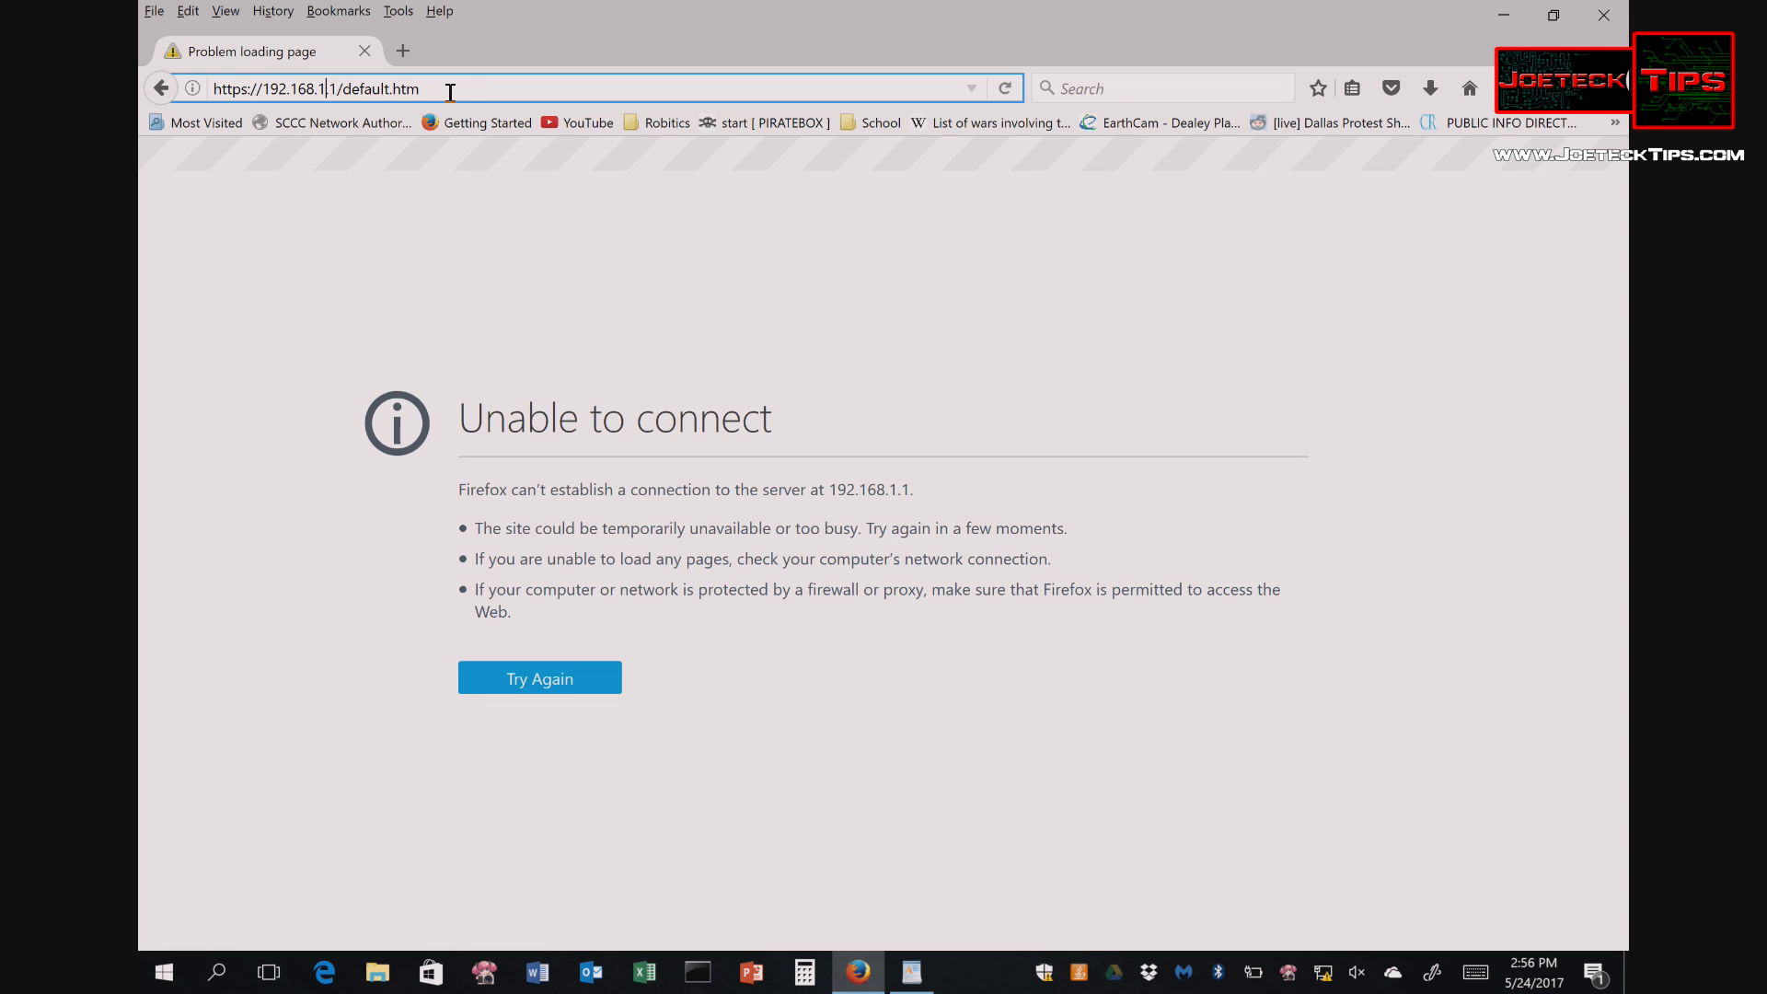
key("BackSpace")
type("8")
key("Return")
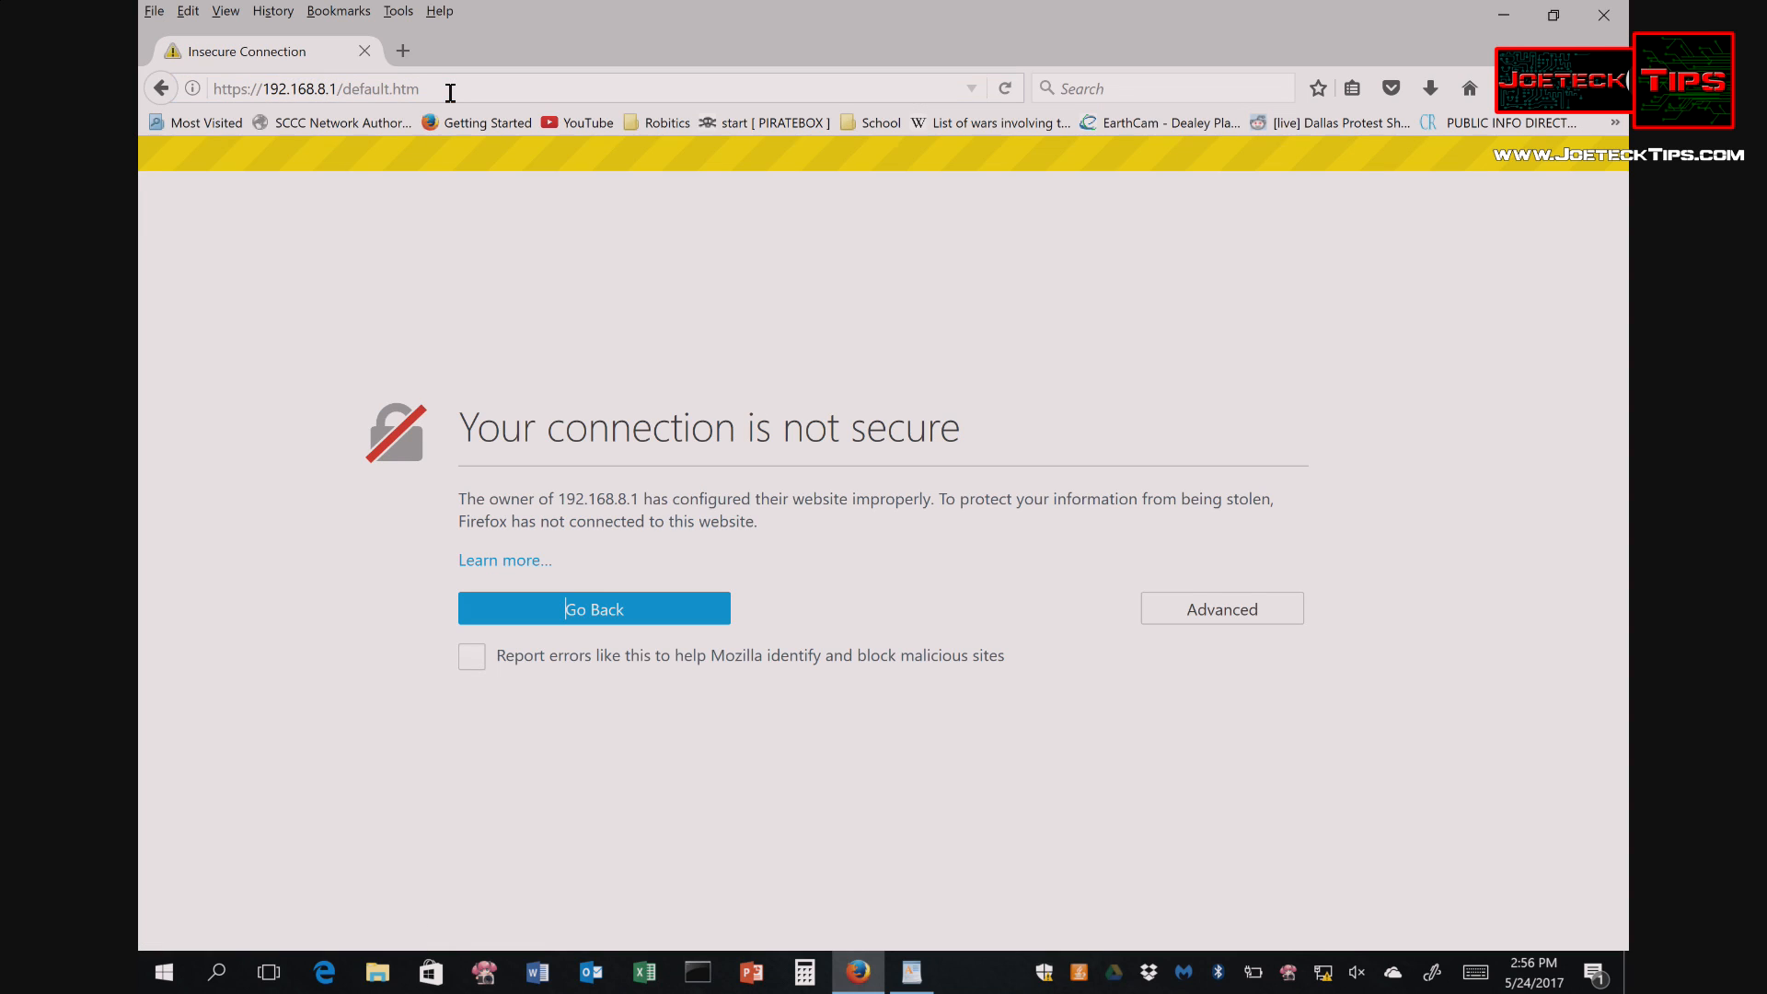
- Accept a security exception for the router's self-signed certificate
left_click(1182, 610)
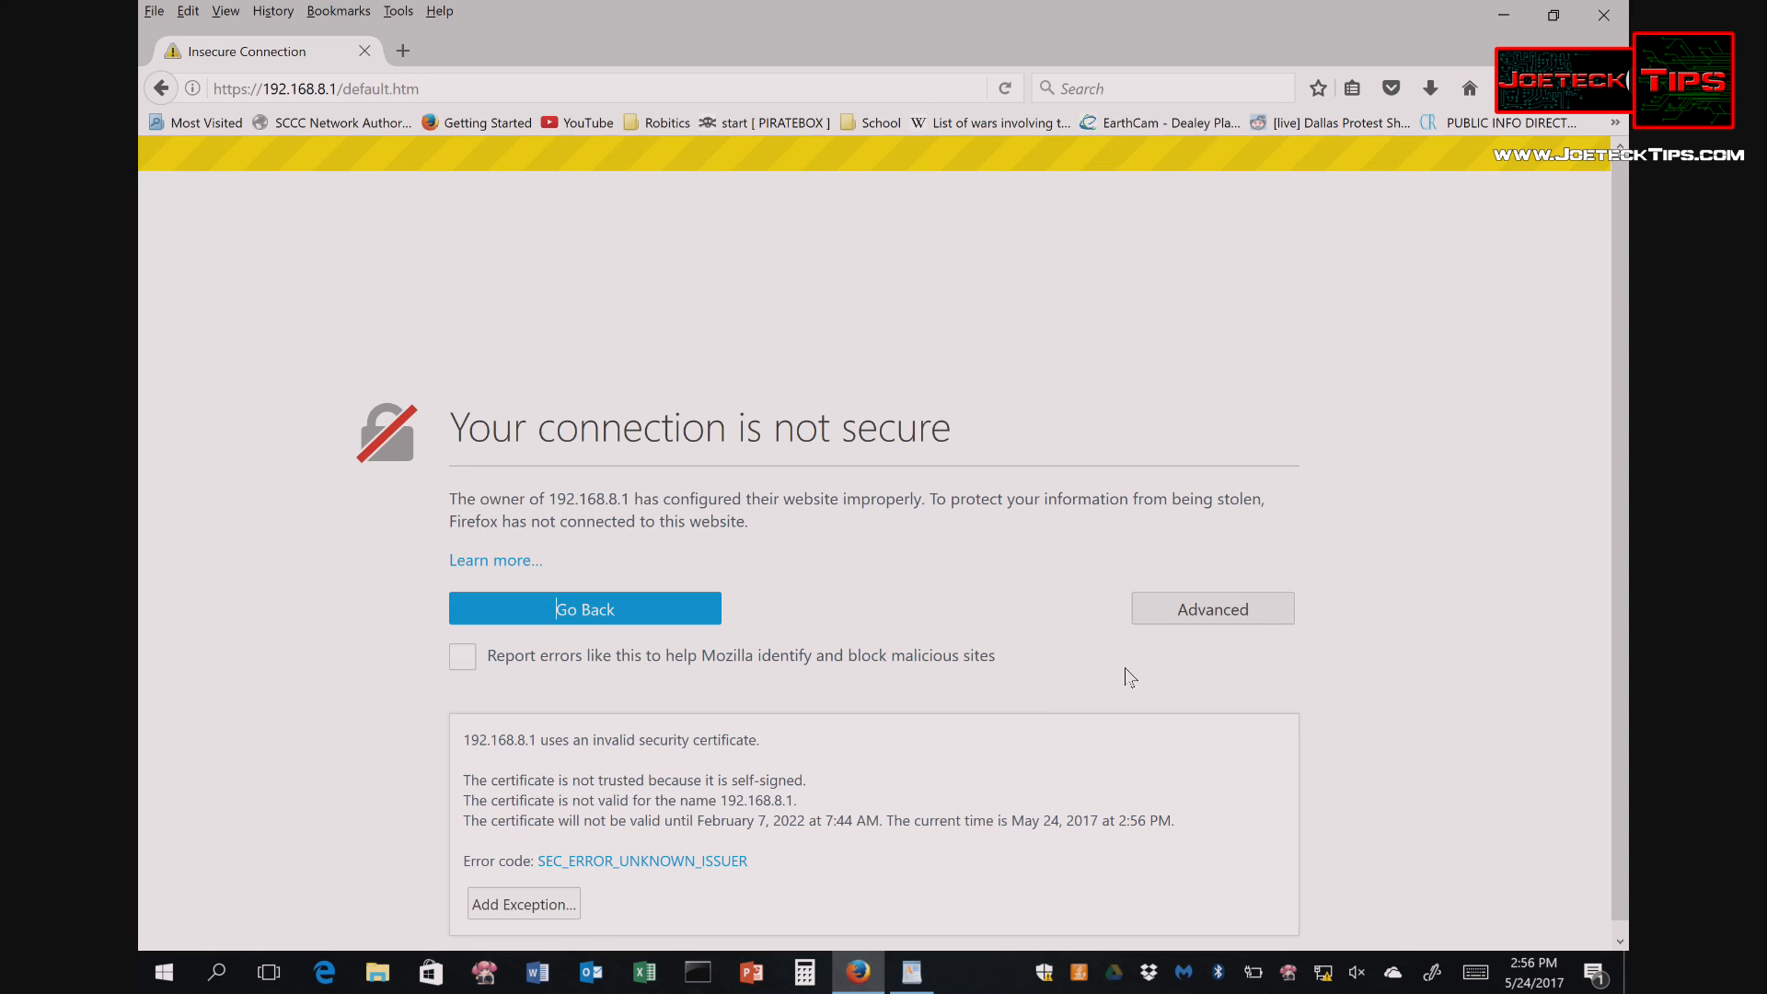
left_click(485, 907)
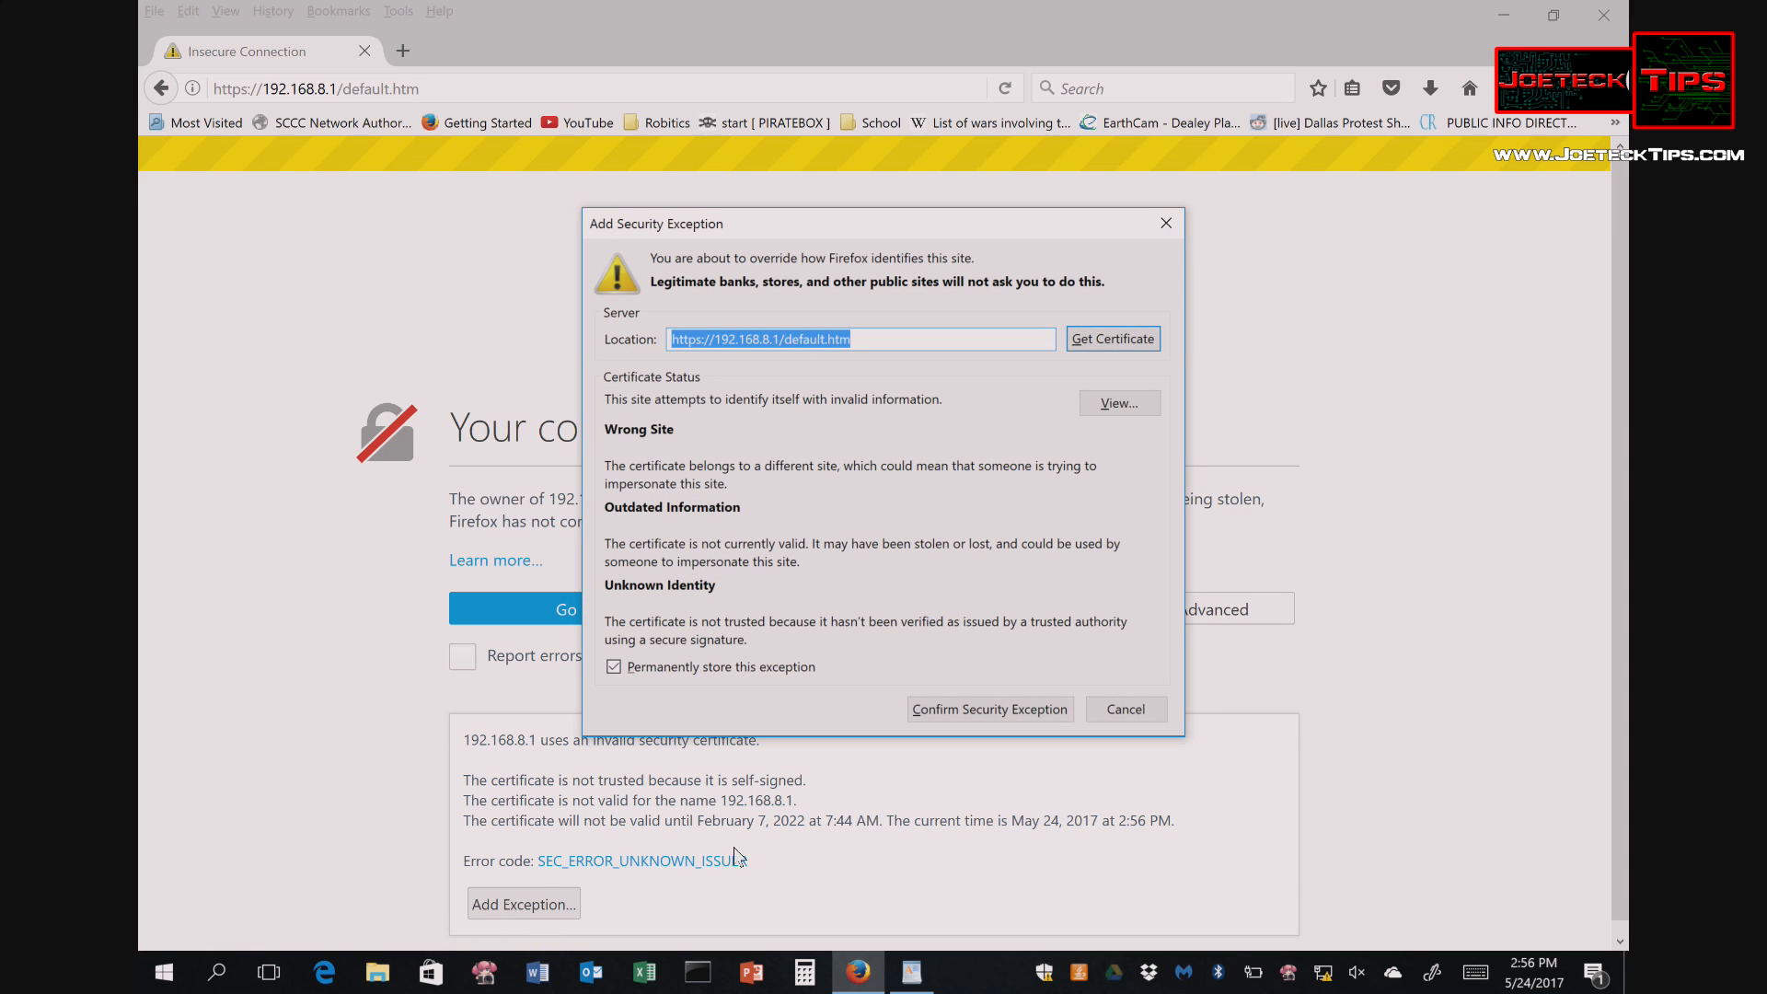
left_click(1001, 705)
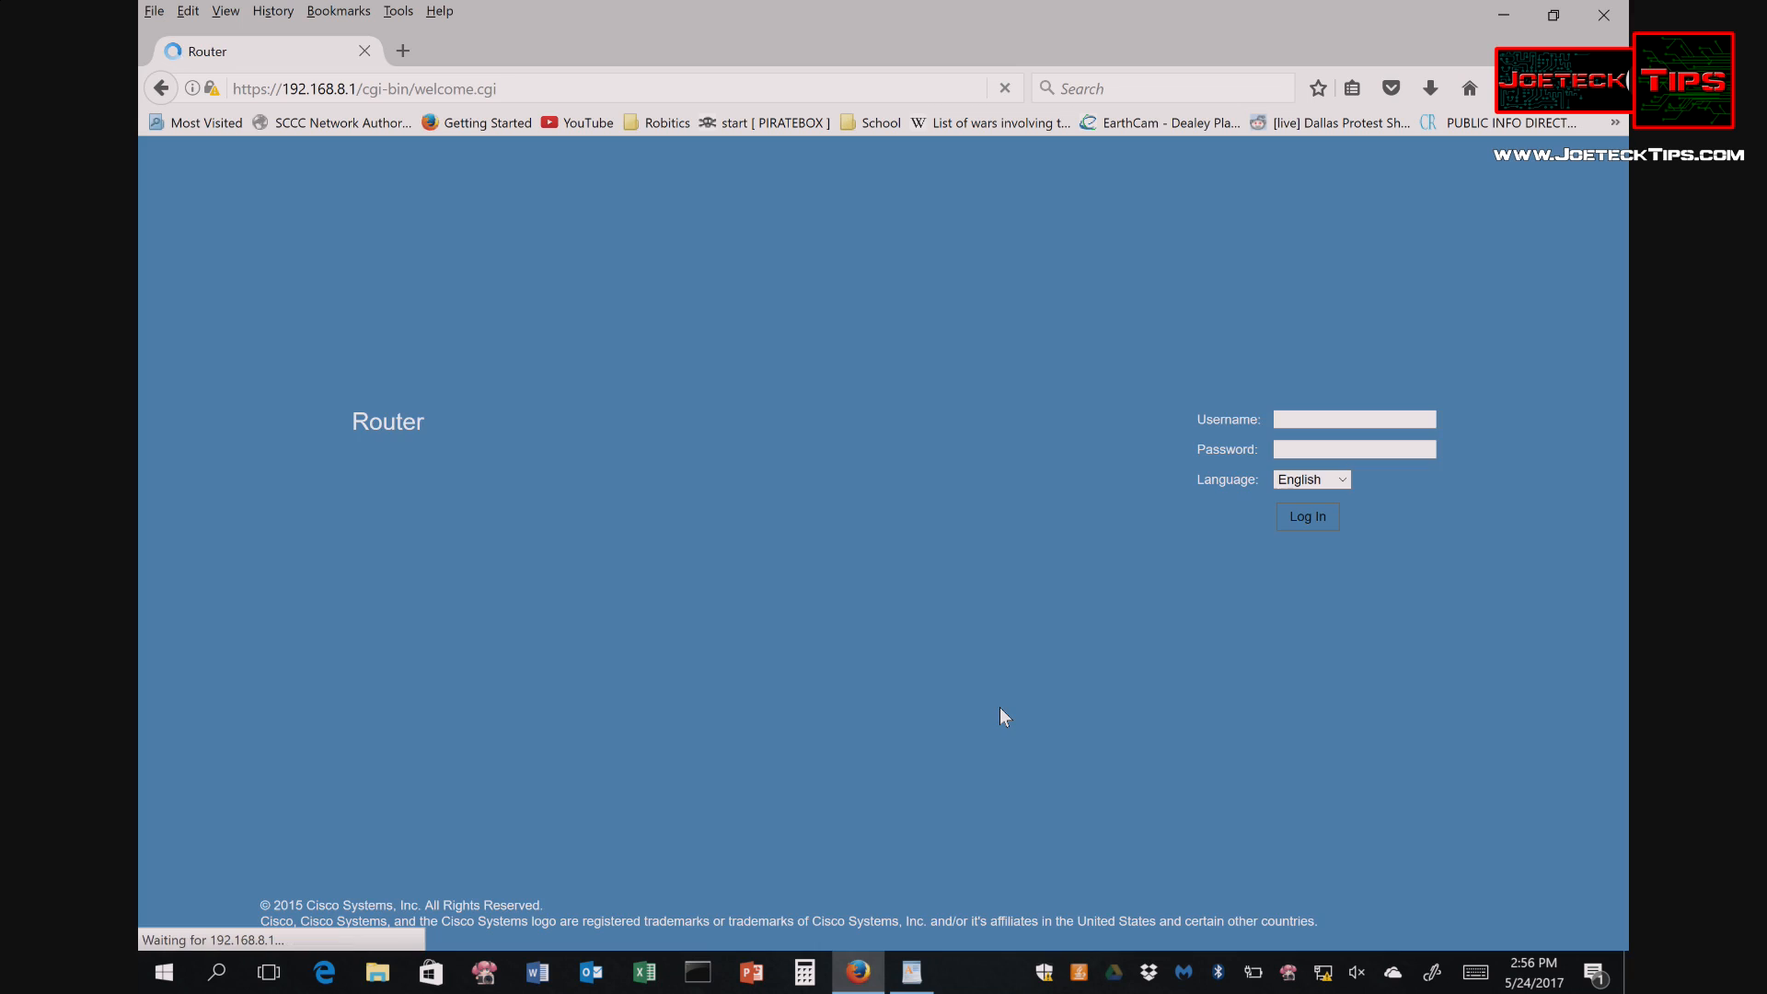
- Sign in to the router at 192.168.8.1 with the admin username and password, answering Firefox's save-login prompt
left_click(989, 420)
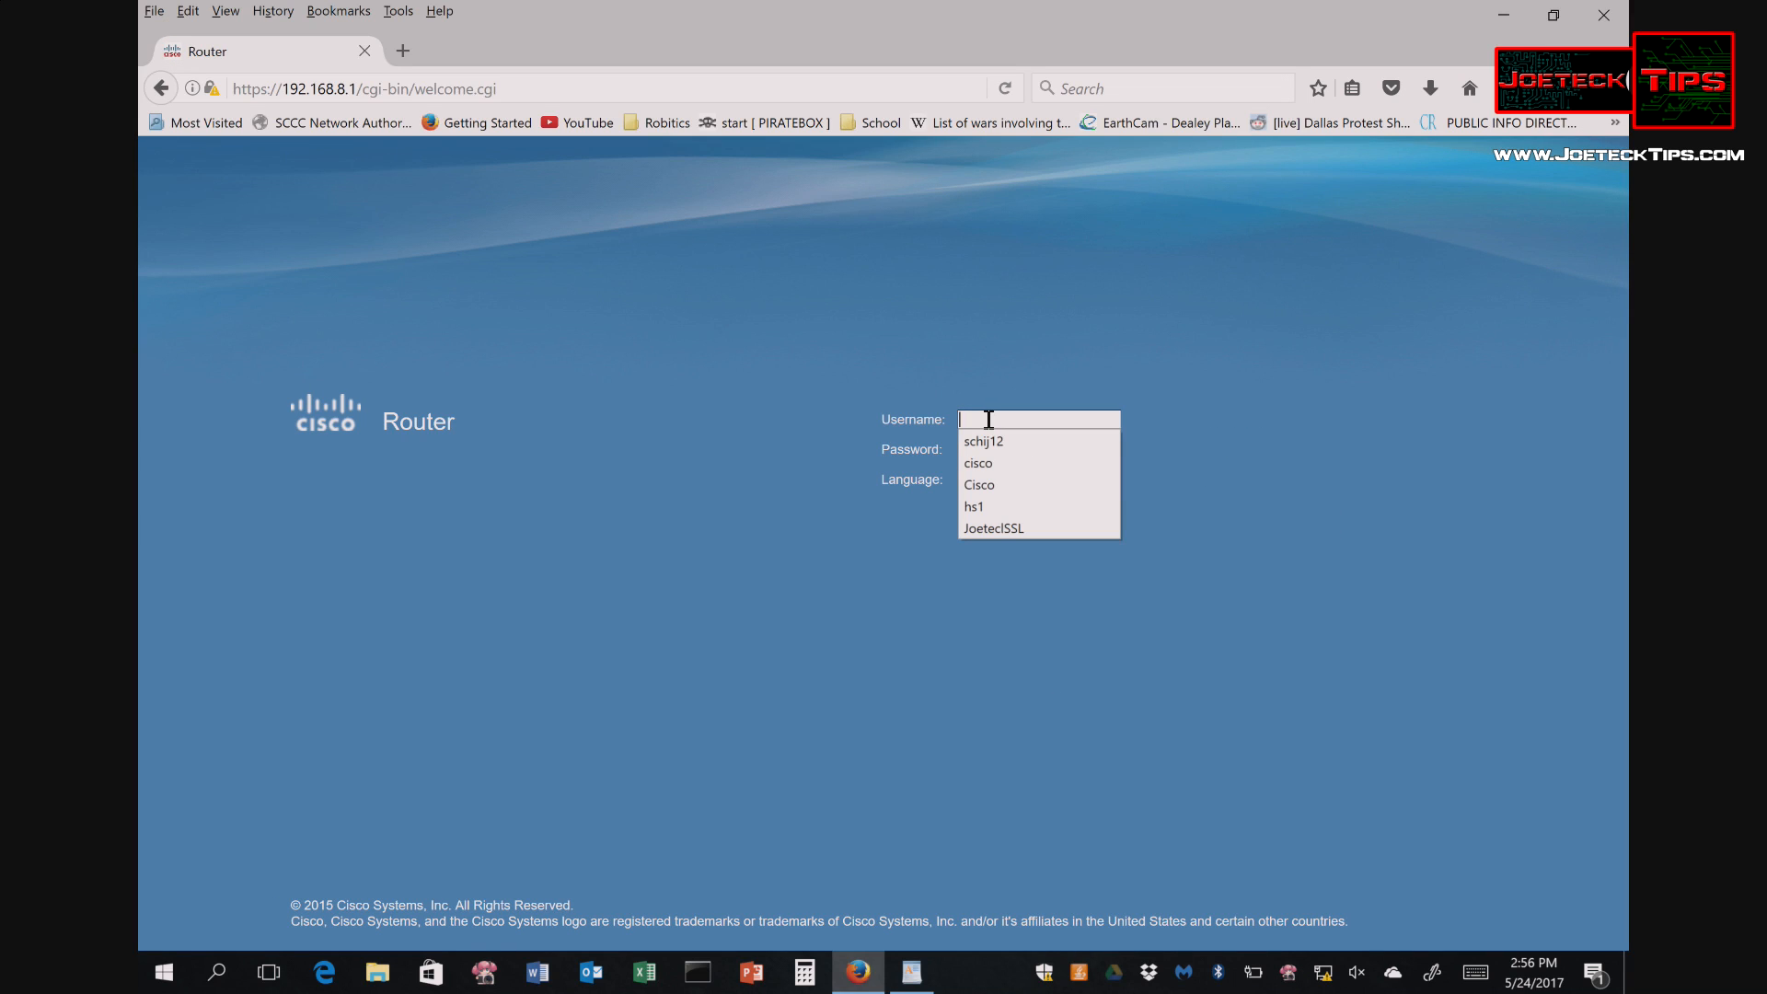
left_click(985, 420)
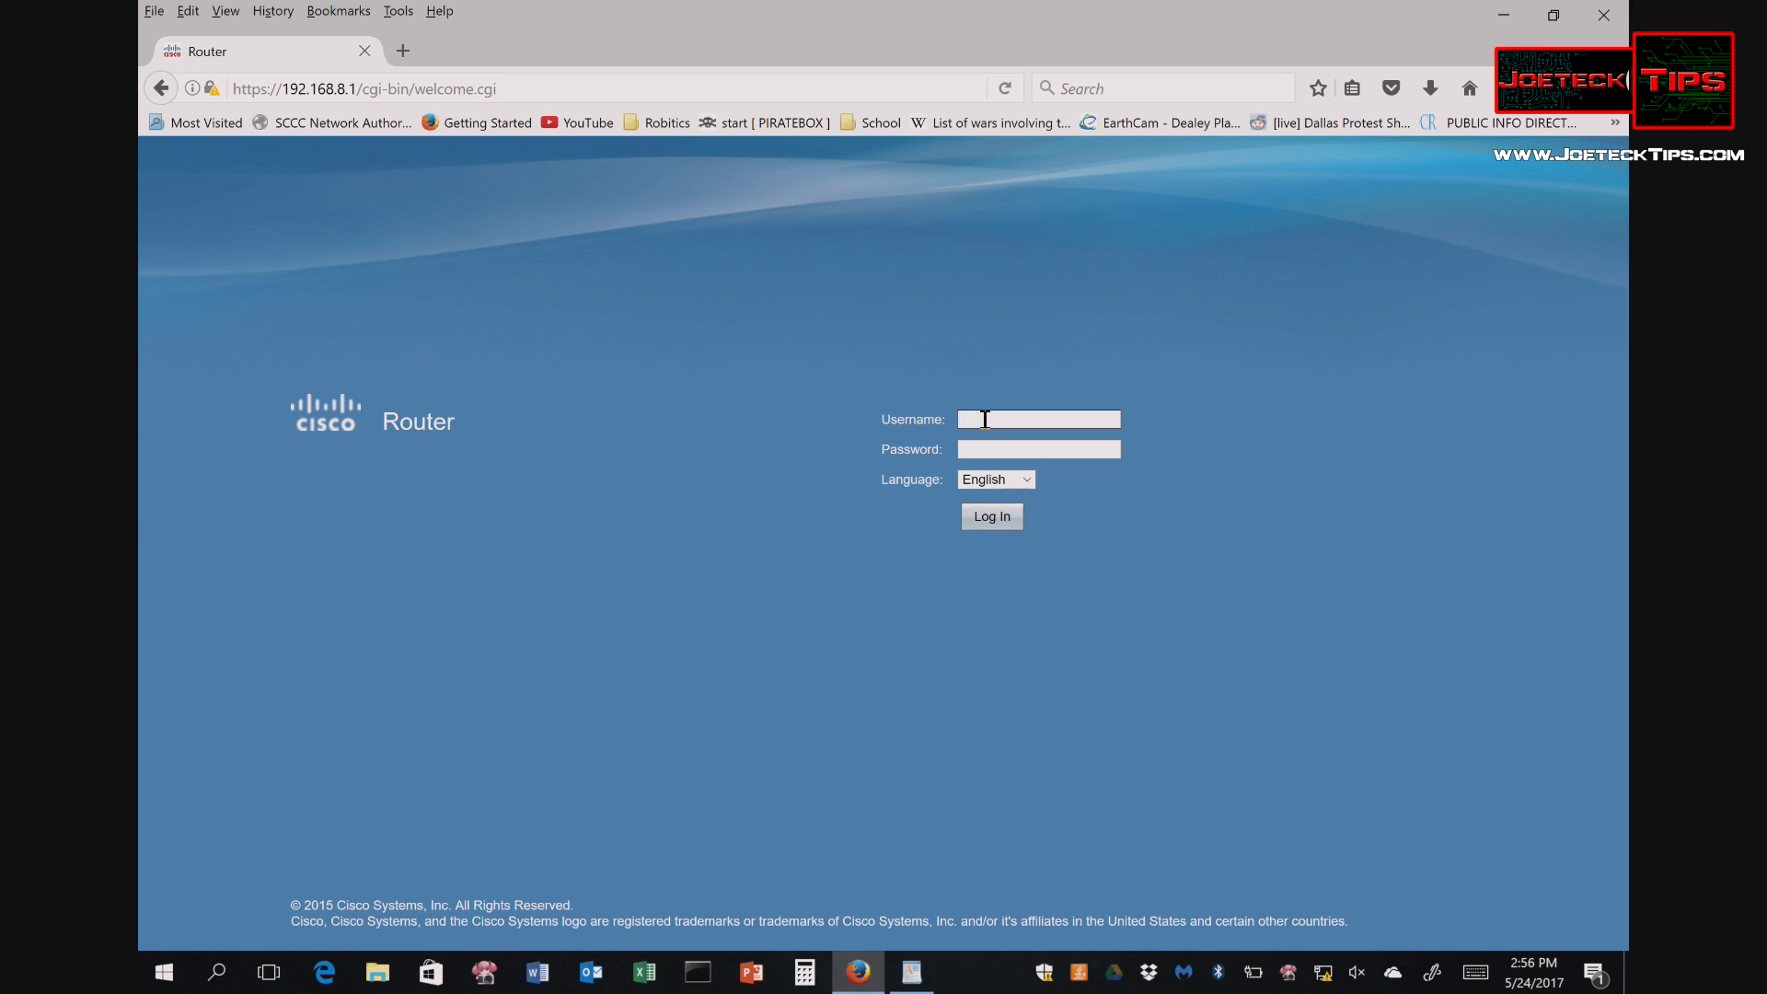
type("cisco")
key("Tab")
key("Return")
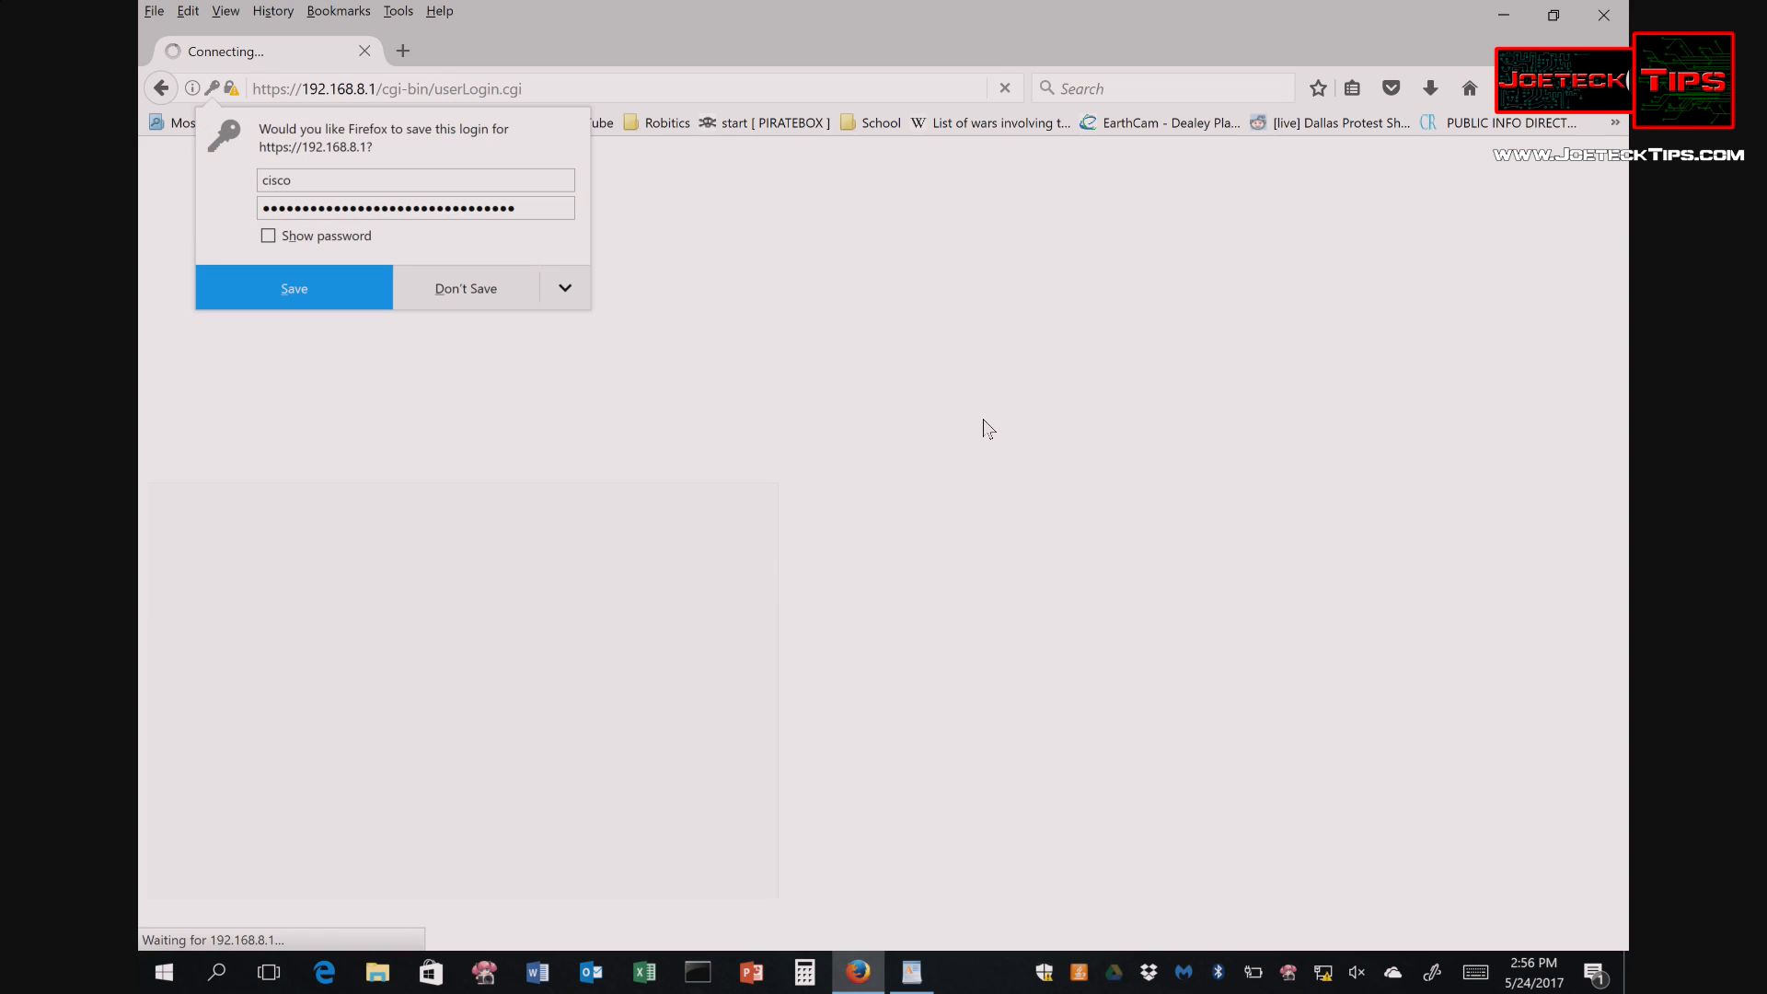
left_click(269, 290)
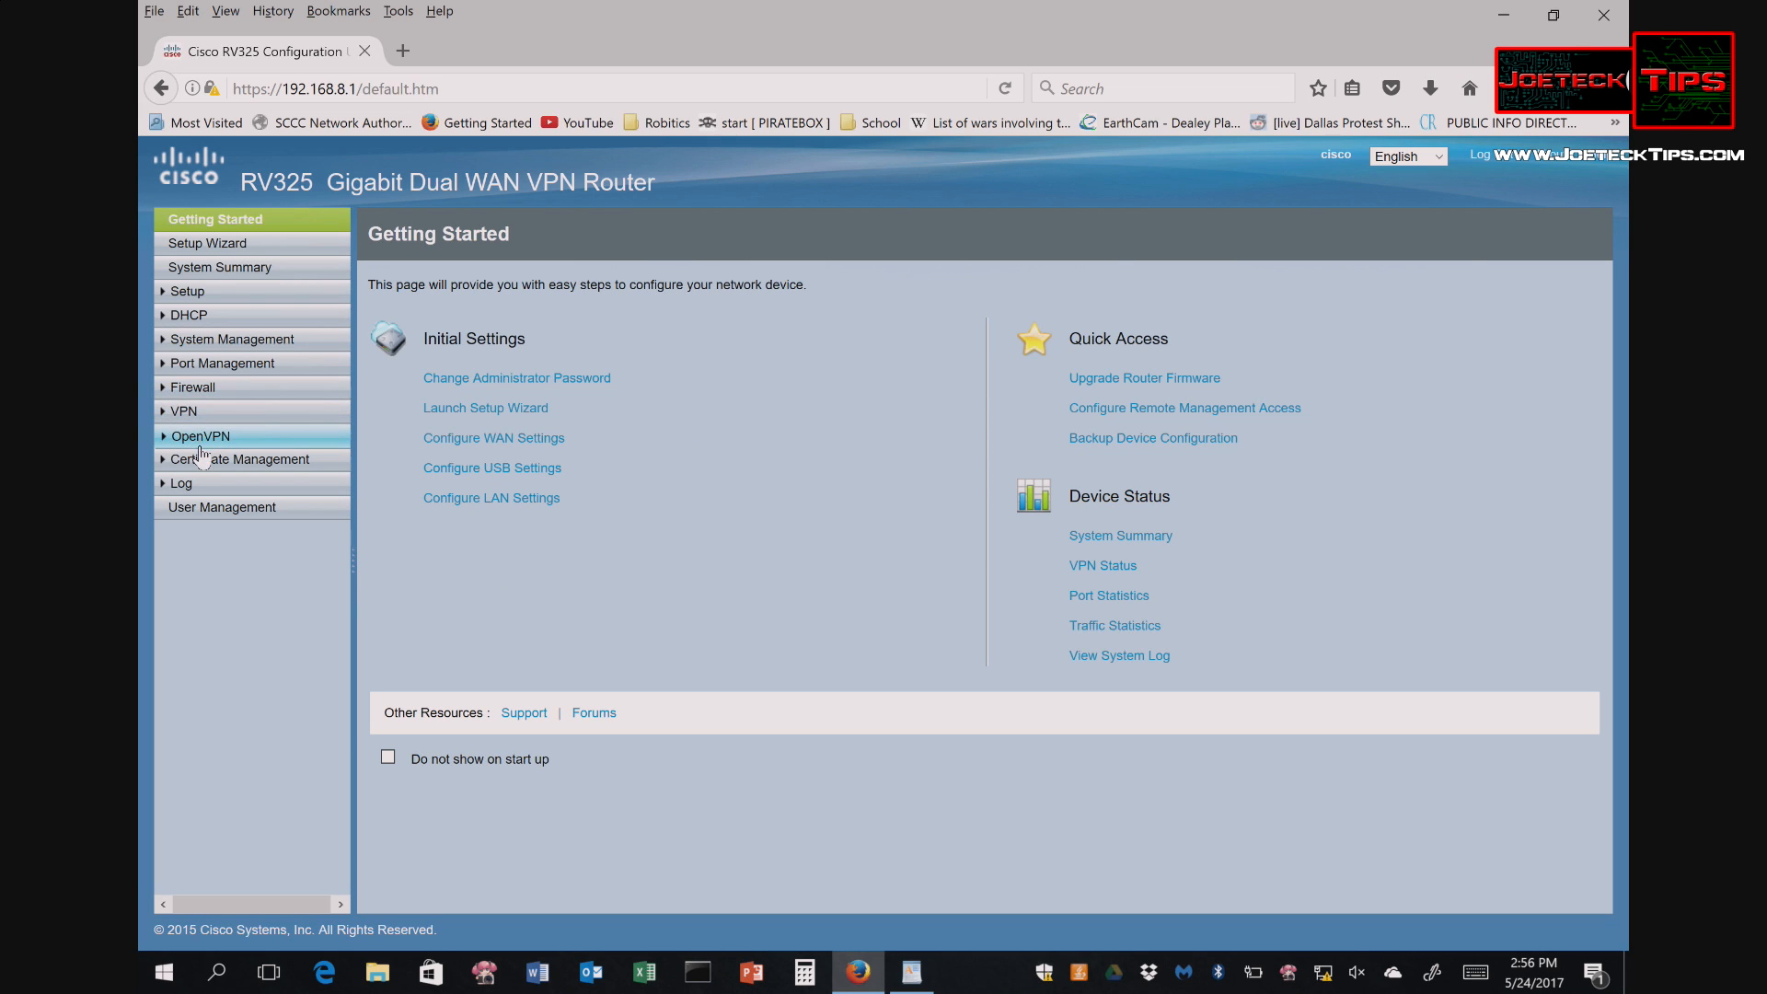
- Open the WAN1 connection settings from Setup > Network, leaving the connection type unchanged
left_click(199, 294)
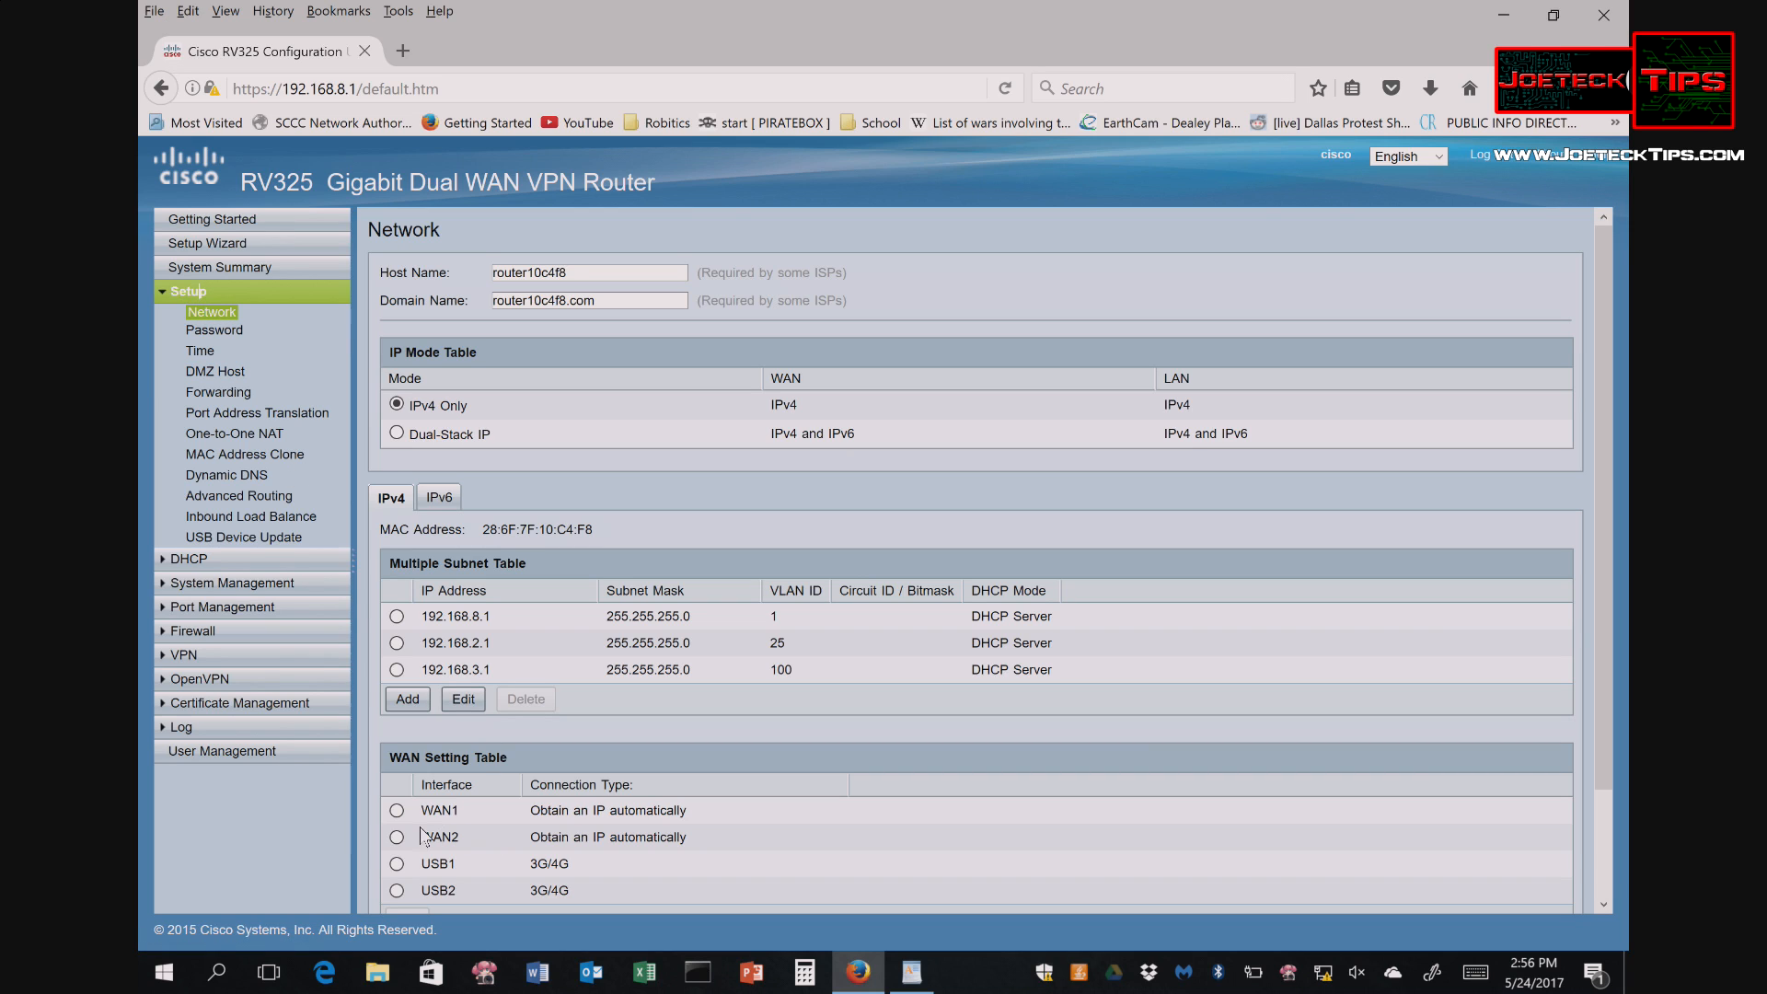
left_click(397, 811)
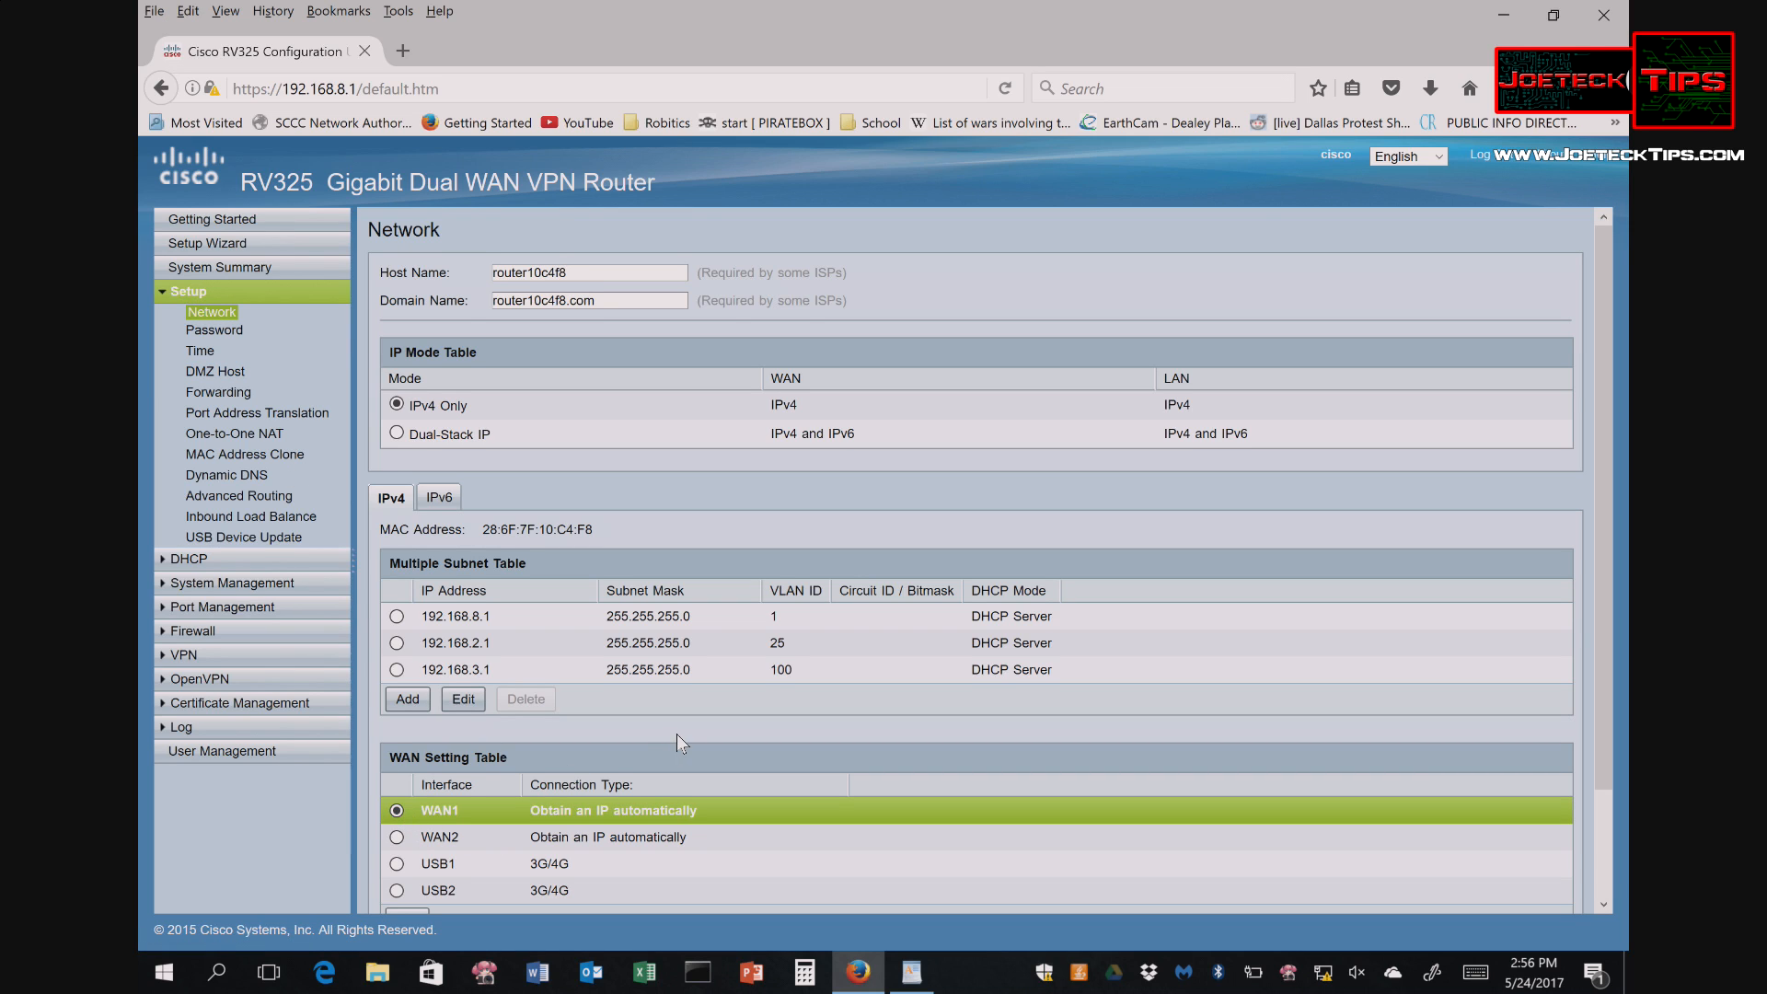
scroll(665, 733, "down", 3)
left_click(403, 806)
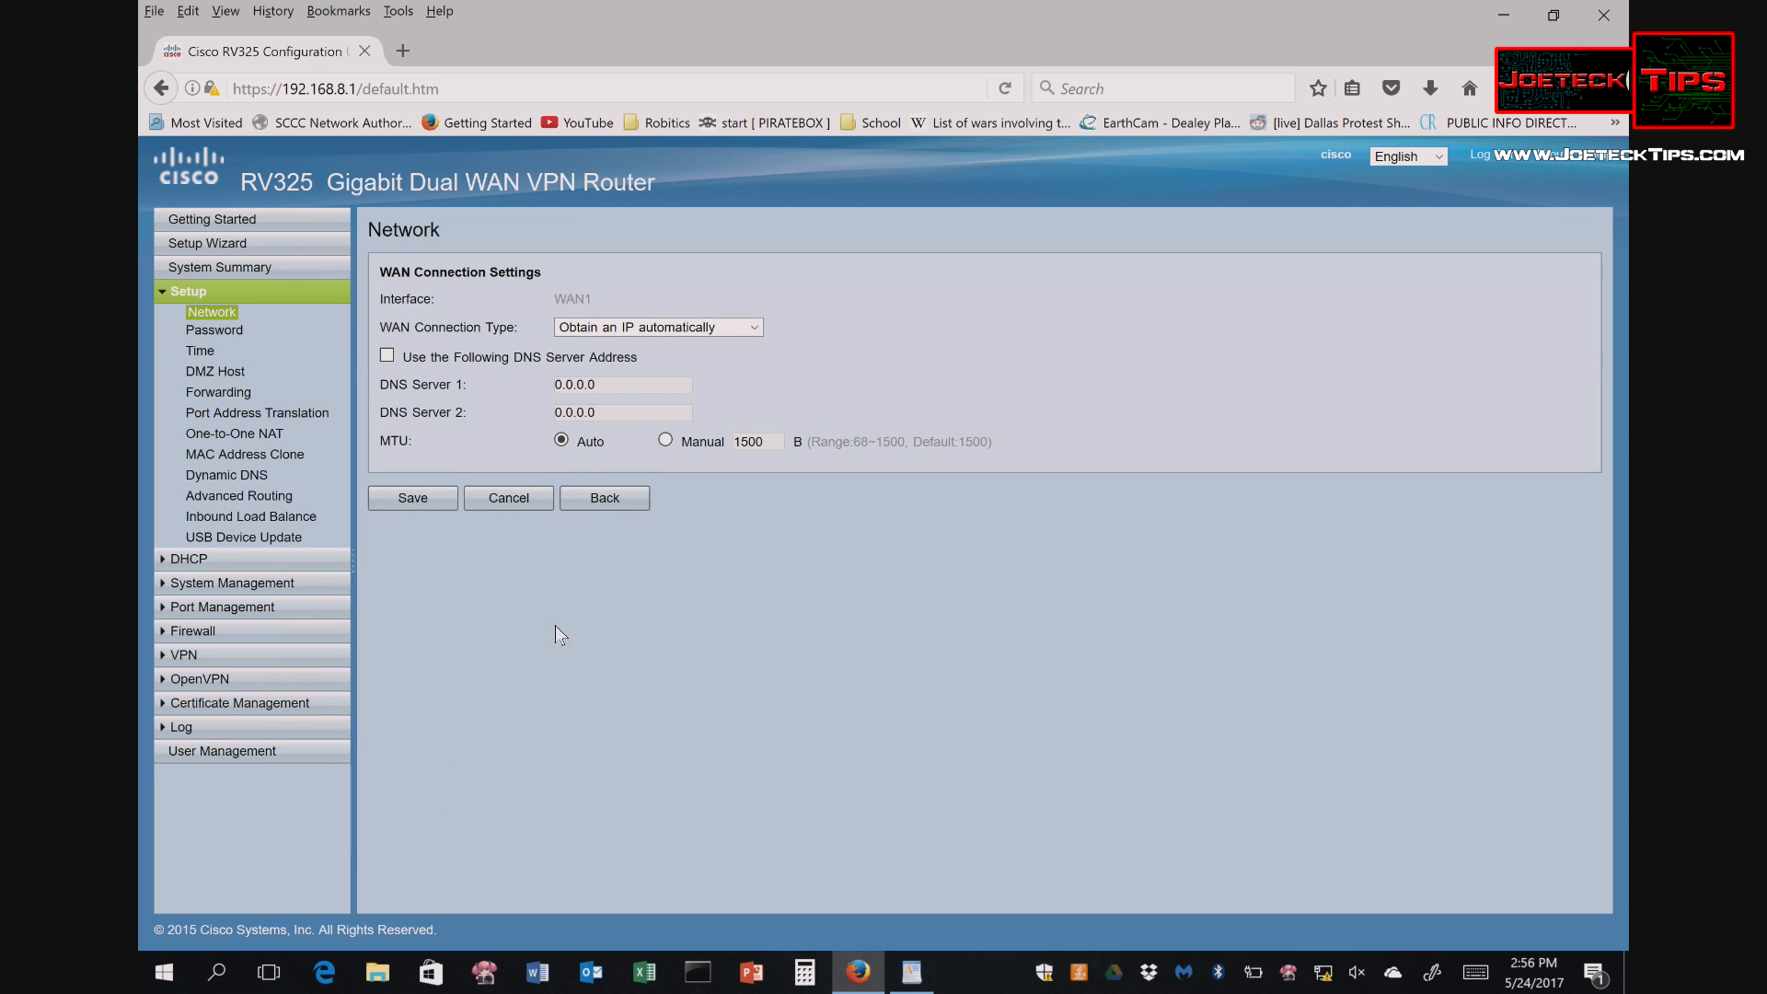
left_click(756, 328)
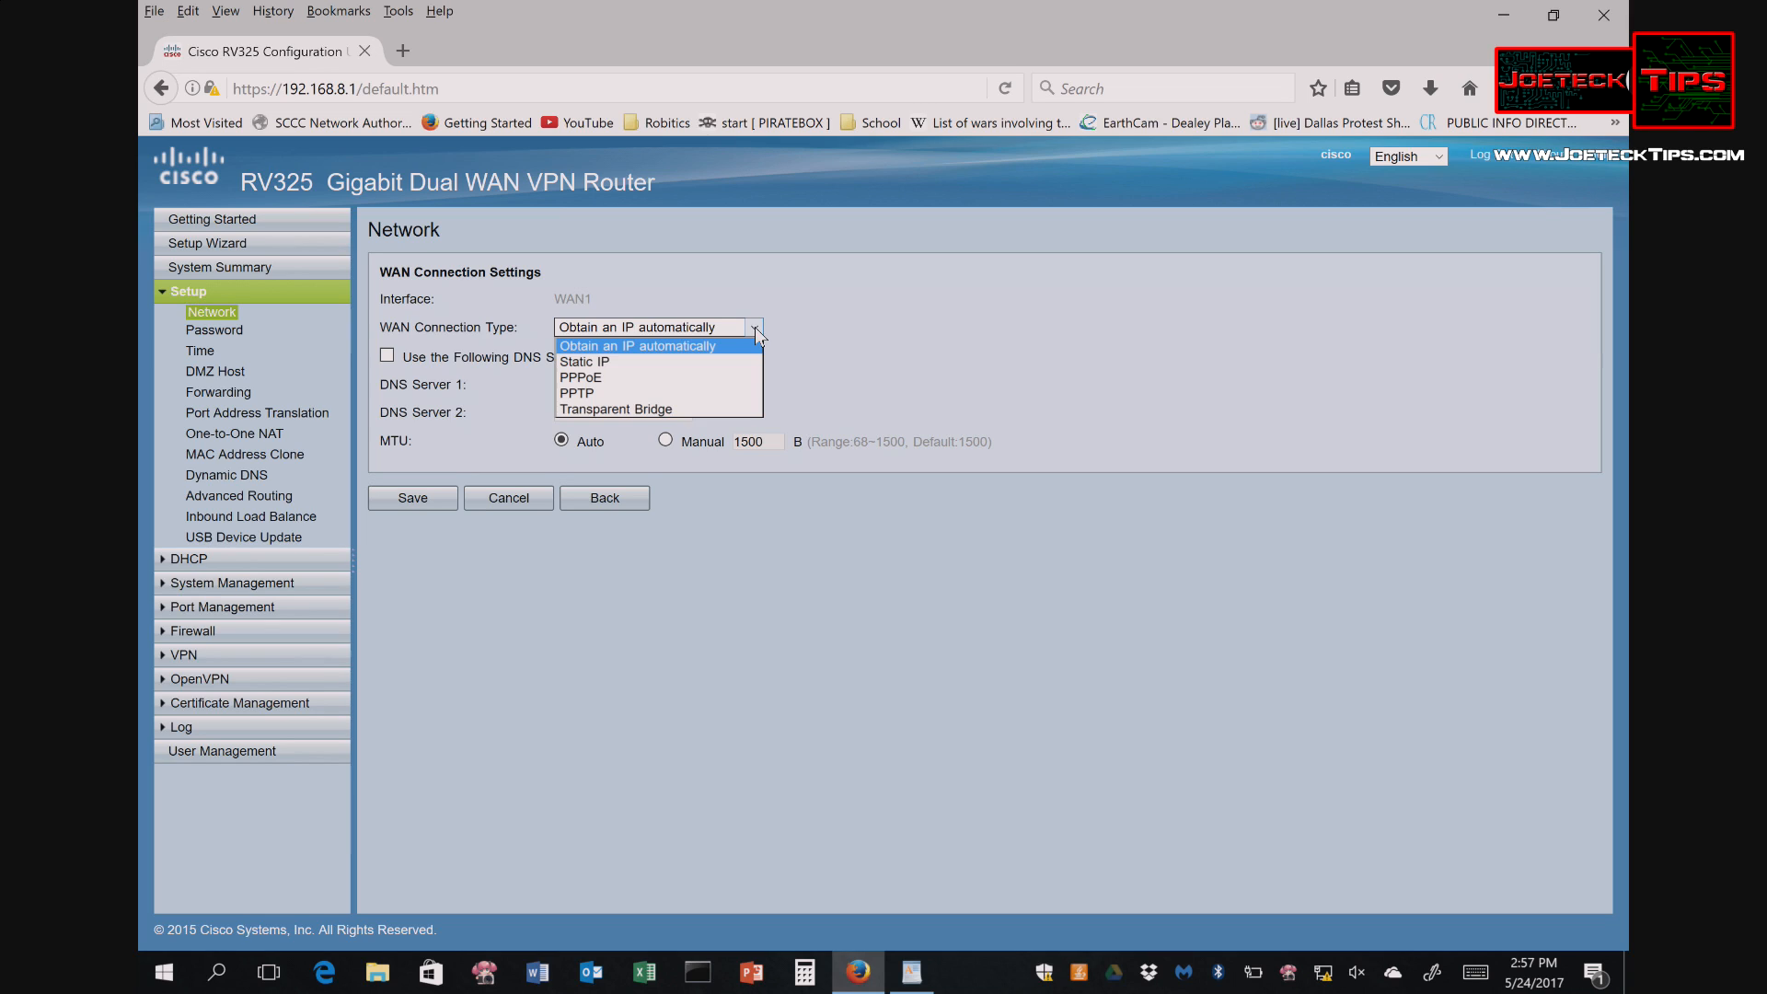
left_click(755, 327)
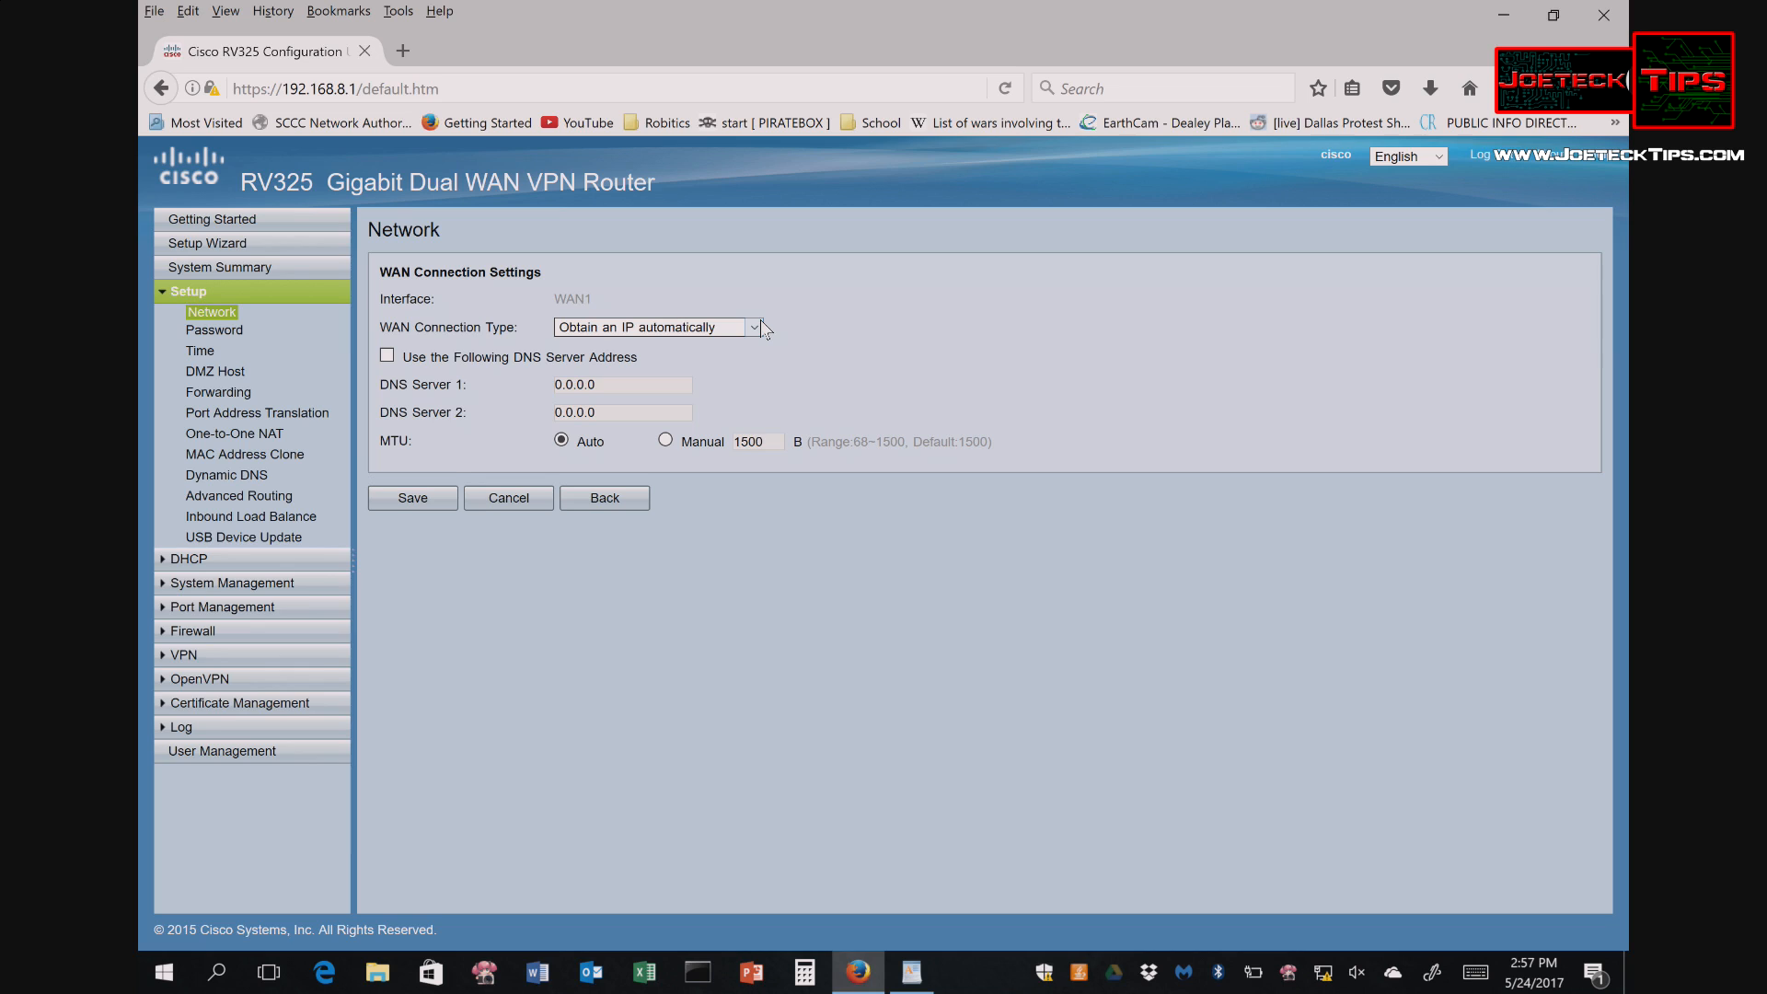
- Switch WAN1 to Static IP with address 10.10.10.10 and default gateway 10.10.11.11
left_click(760, 323)
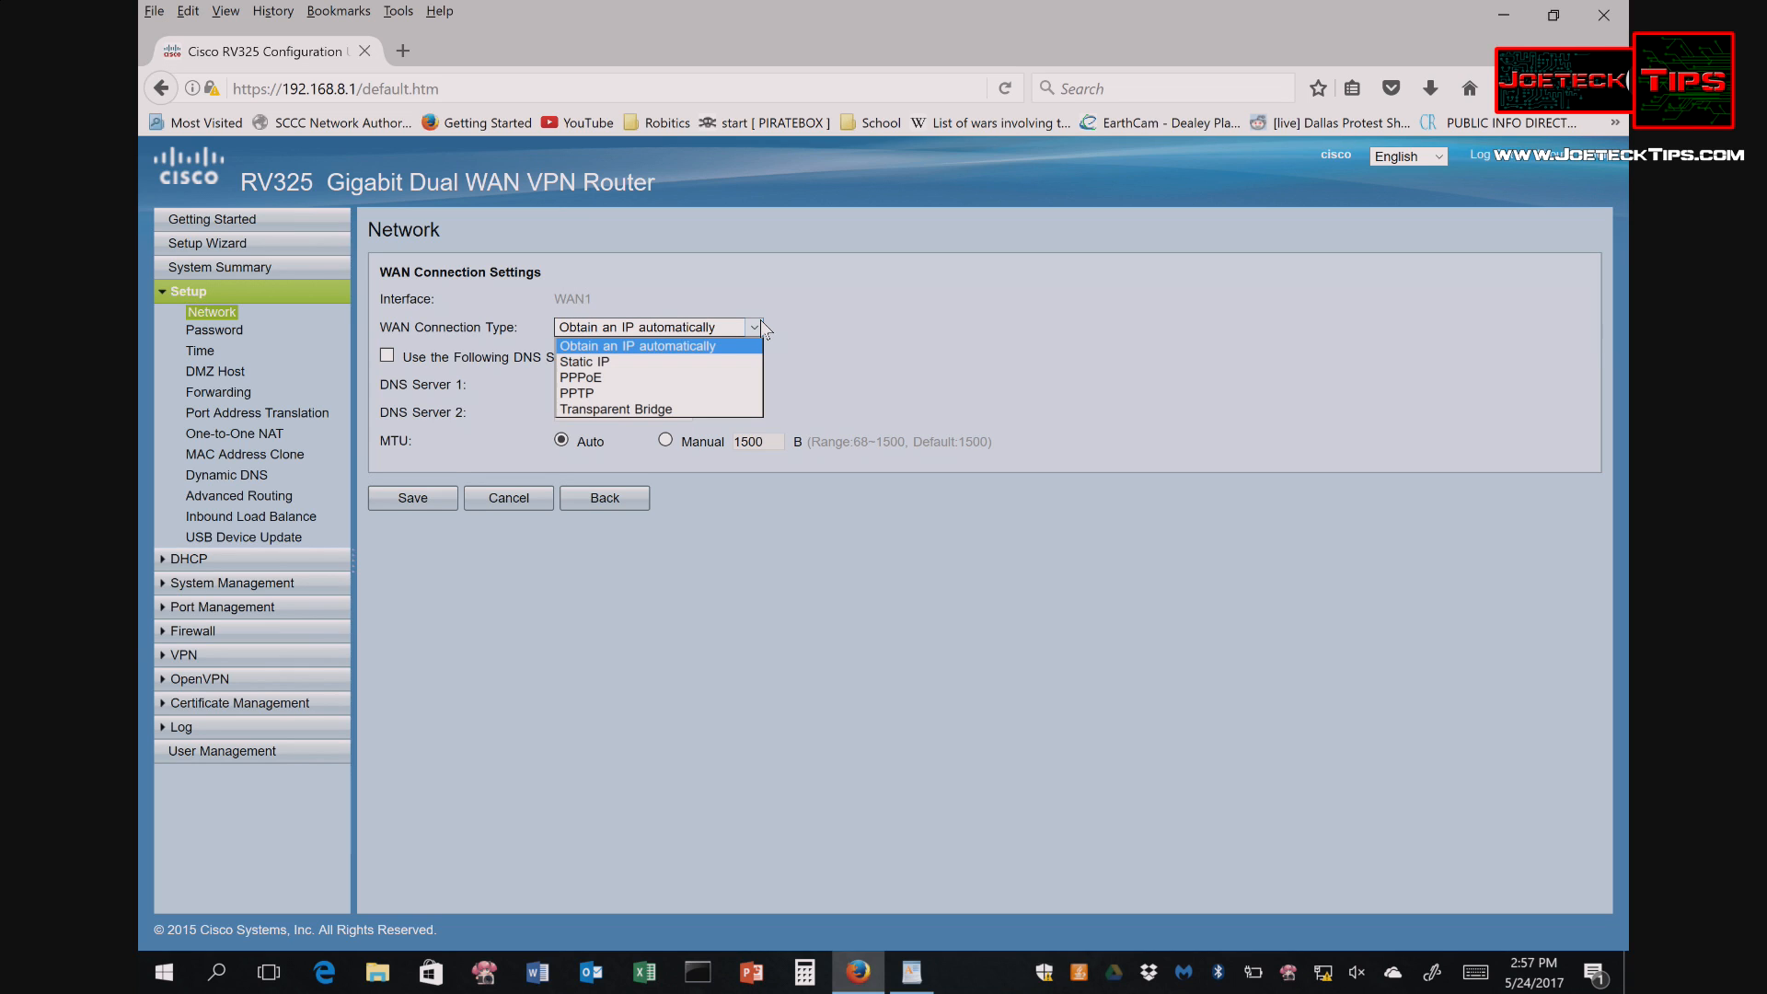
left_click(611, 361)
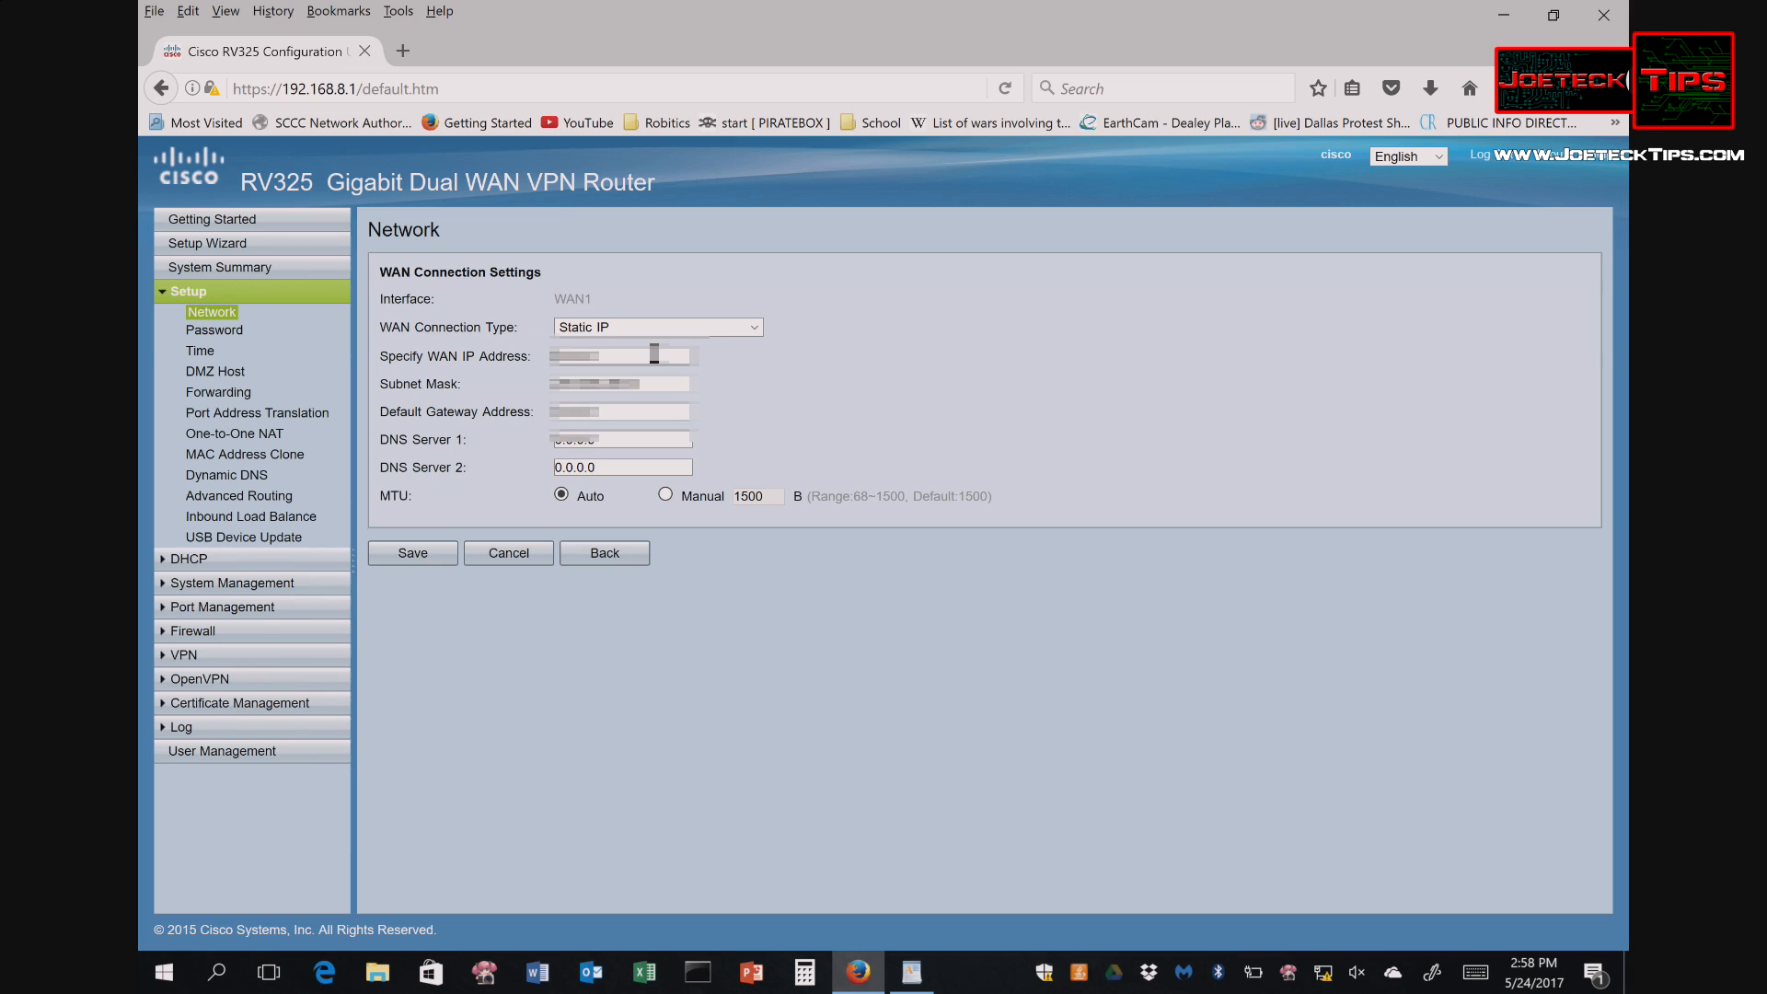
key("BackSpace")
key("BackSpace")
key("BackSpace")
key("BackSpace")
key("BackSpace")
key("BackSpace")
key("BackSpace")
key("BackSpace")
type("10.10.10.10")
key("Tab")
key("Tab")
type("10.10.11.11")
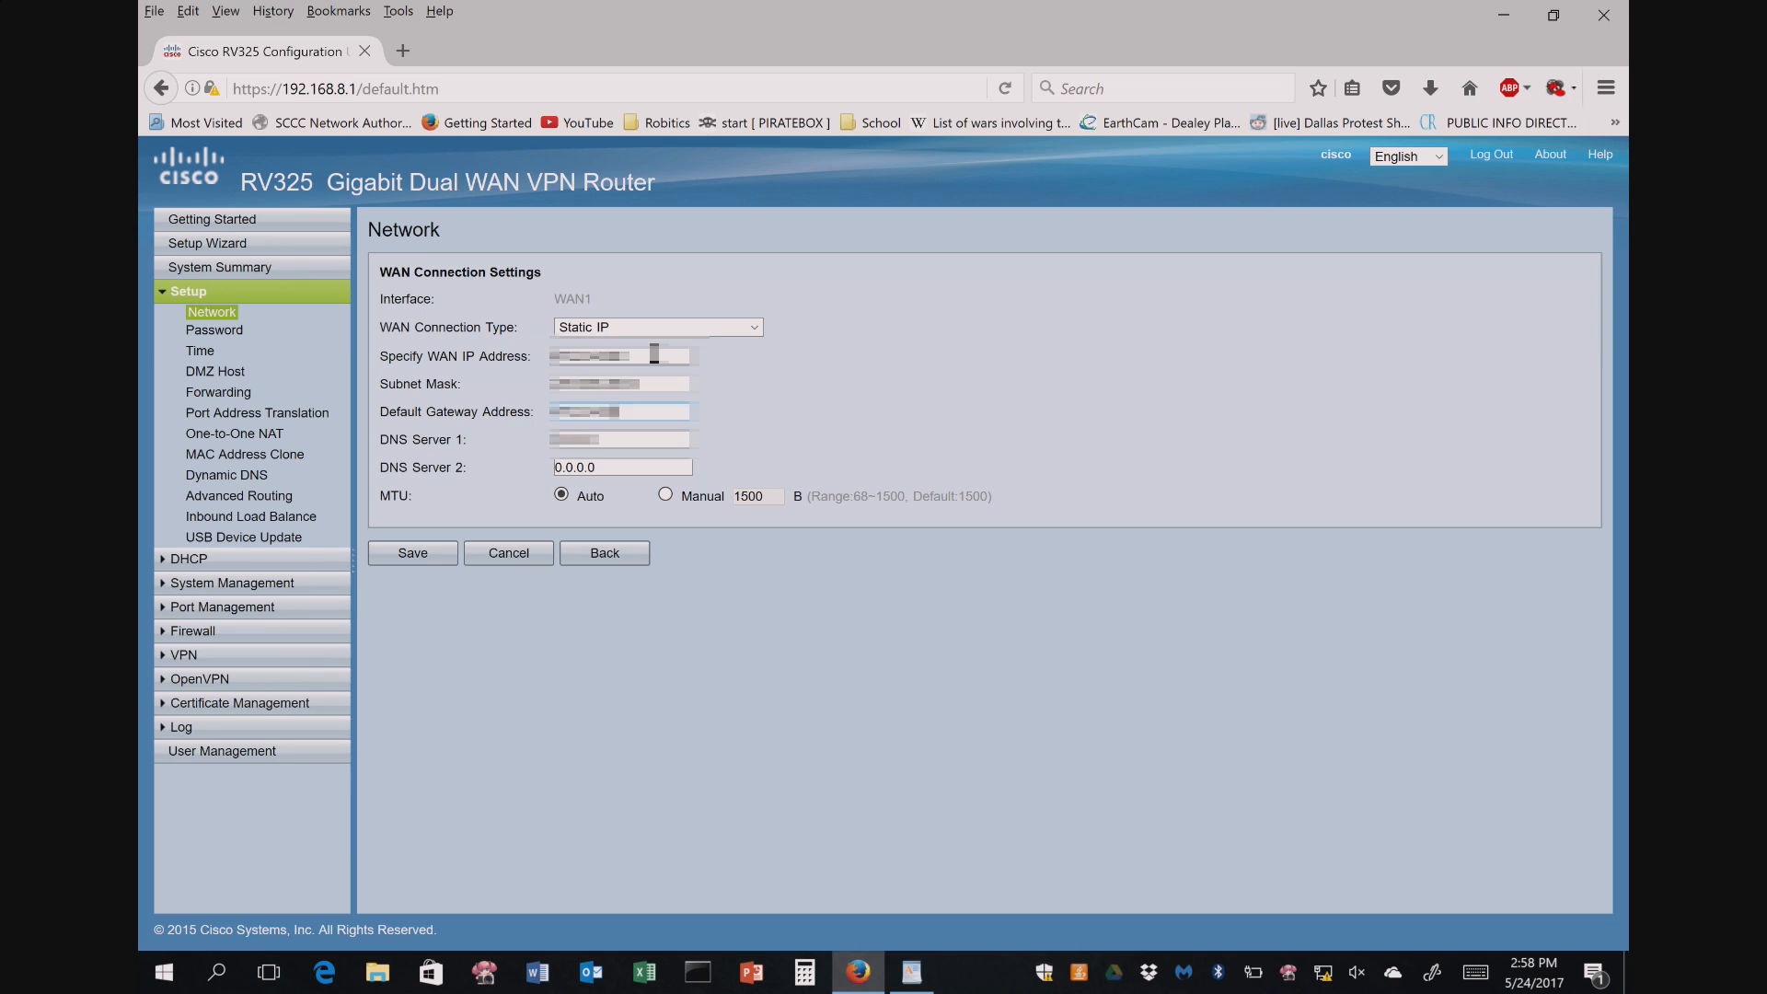
- Fill in DNS Server 1 with a 192.168. address and set DNS Server 2 to 8.8.8.8
key("Tab")
type("192.168.")
type("1")
key("Tab")
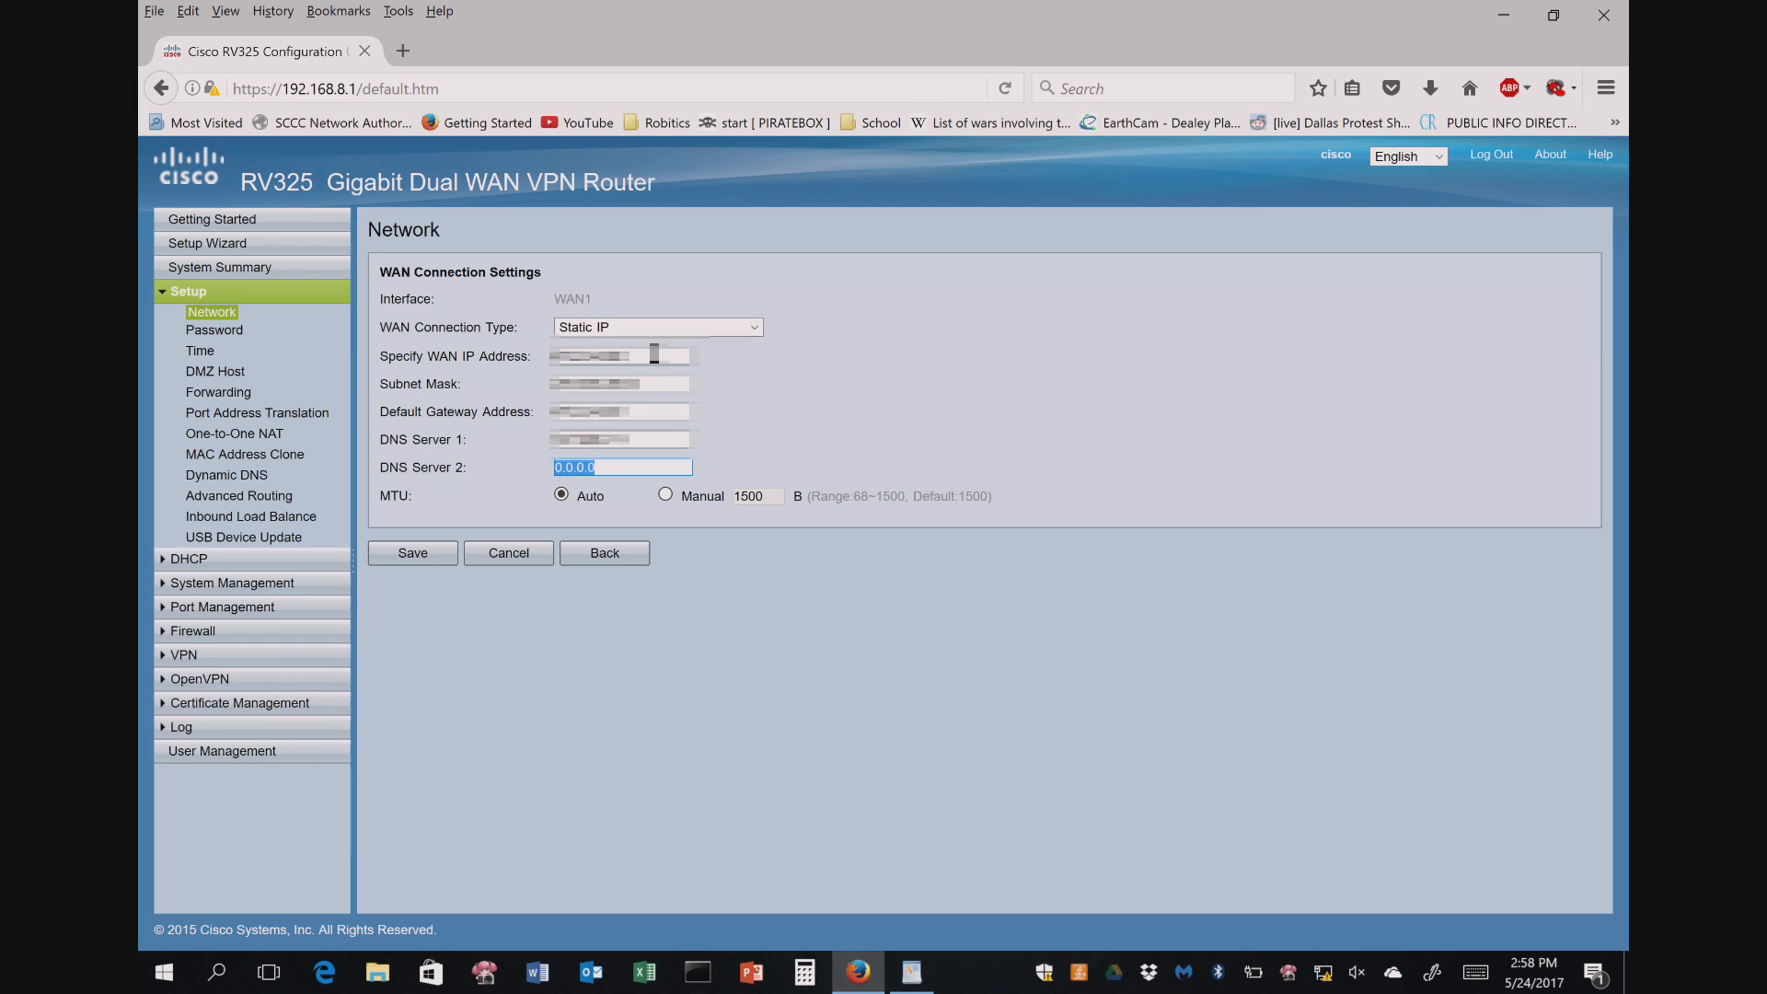
type("8.8.8.8")
left_click(414, 555)
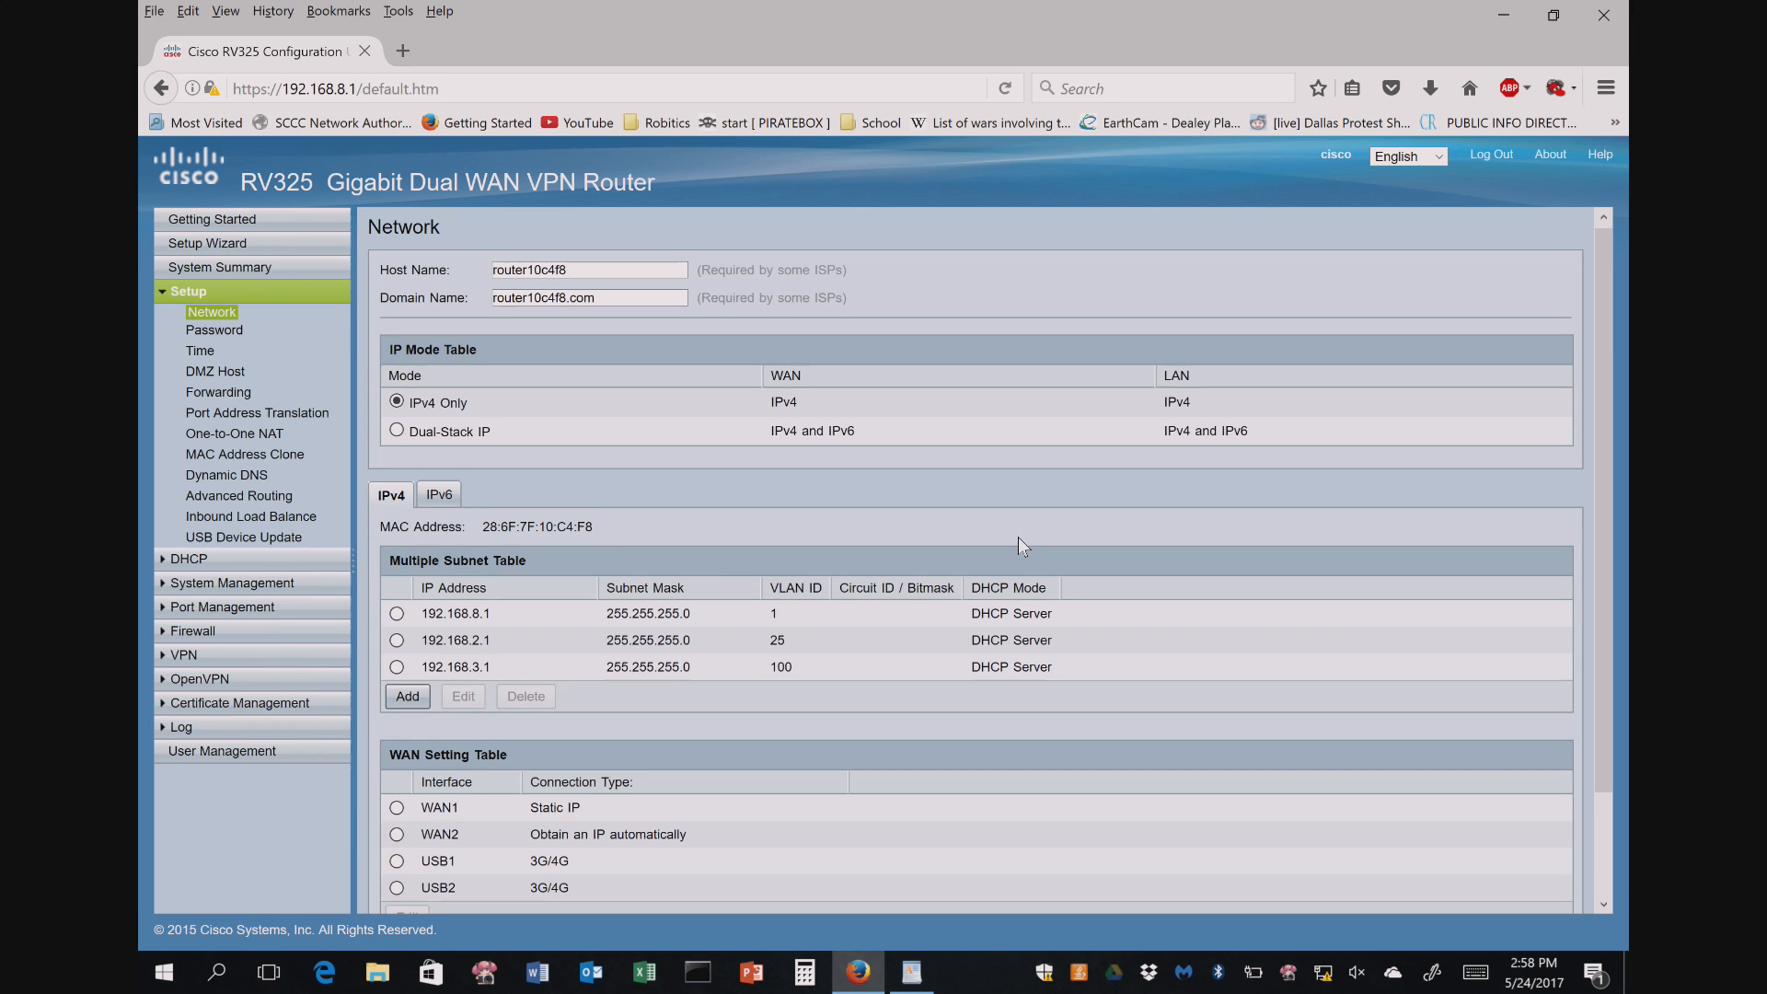
scroll(1018, 537, "down", 3)
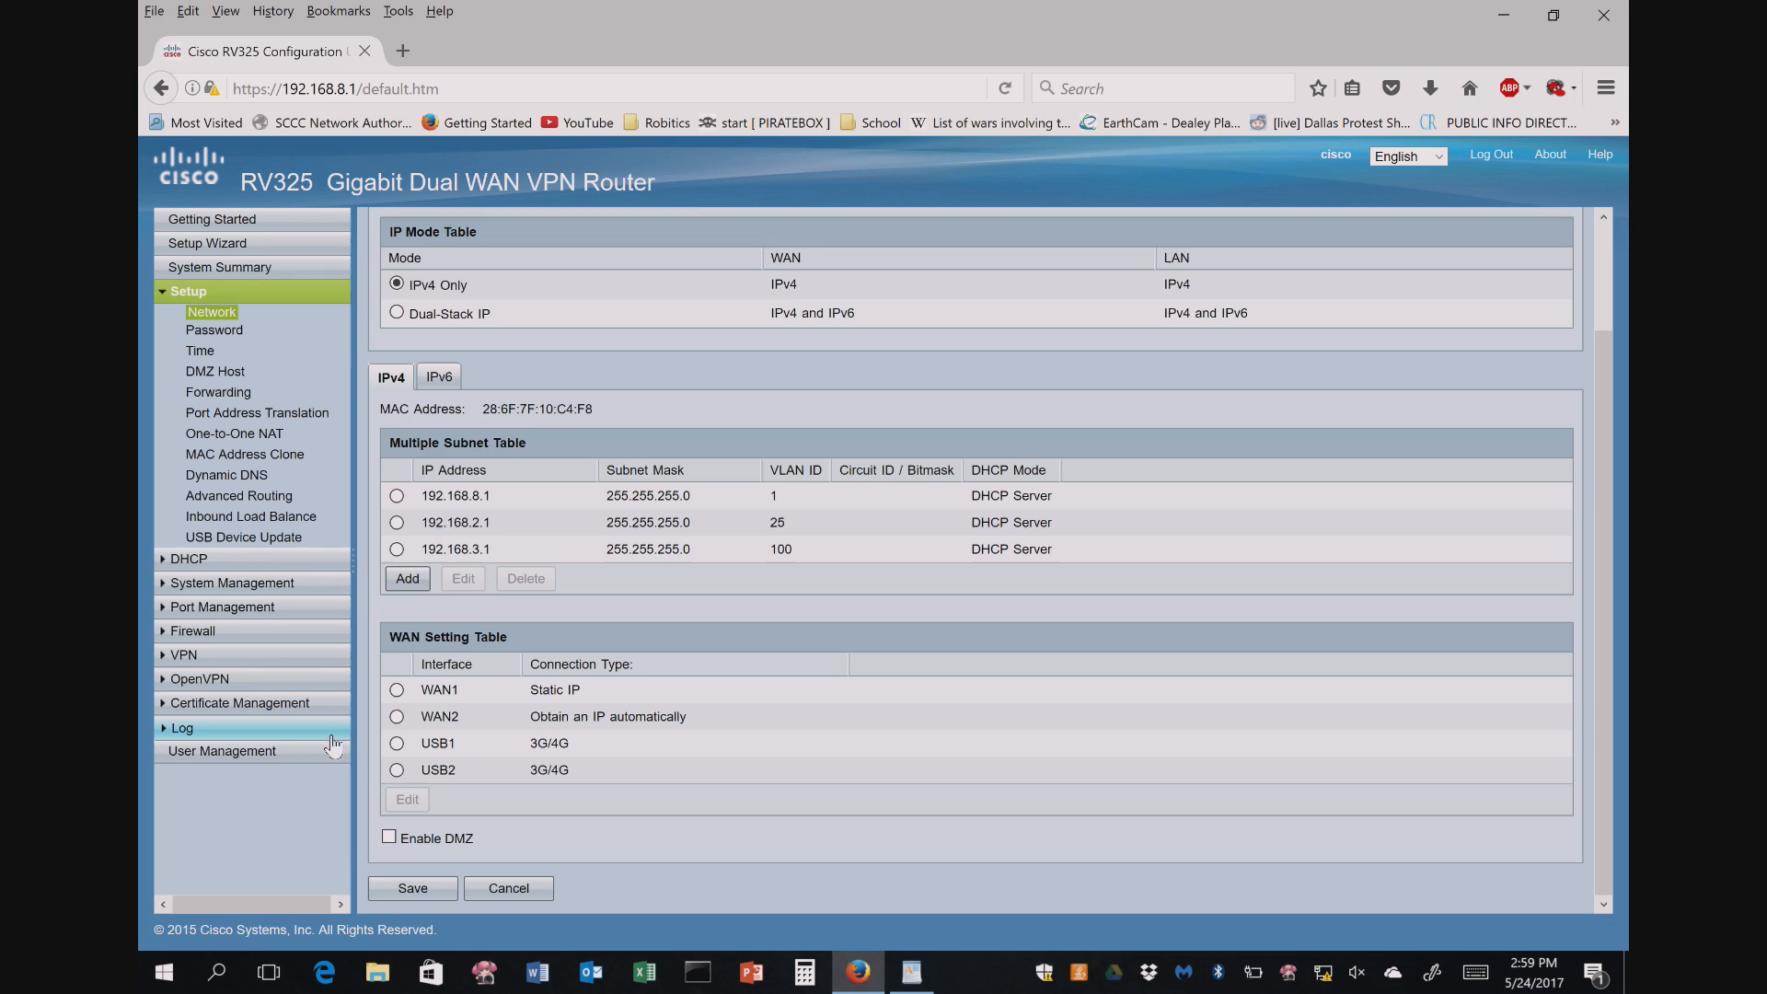
left_click(397, 718)
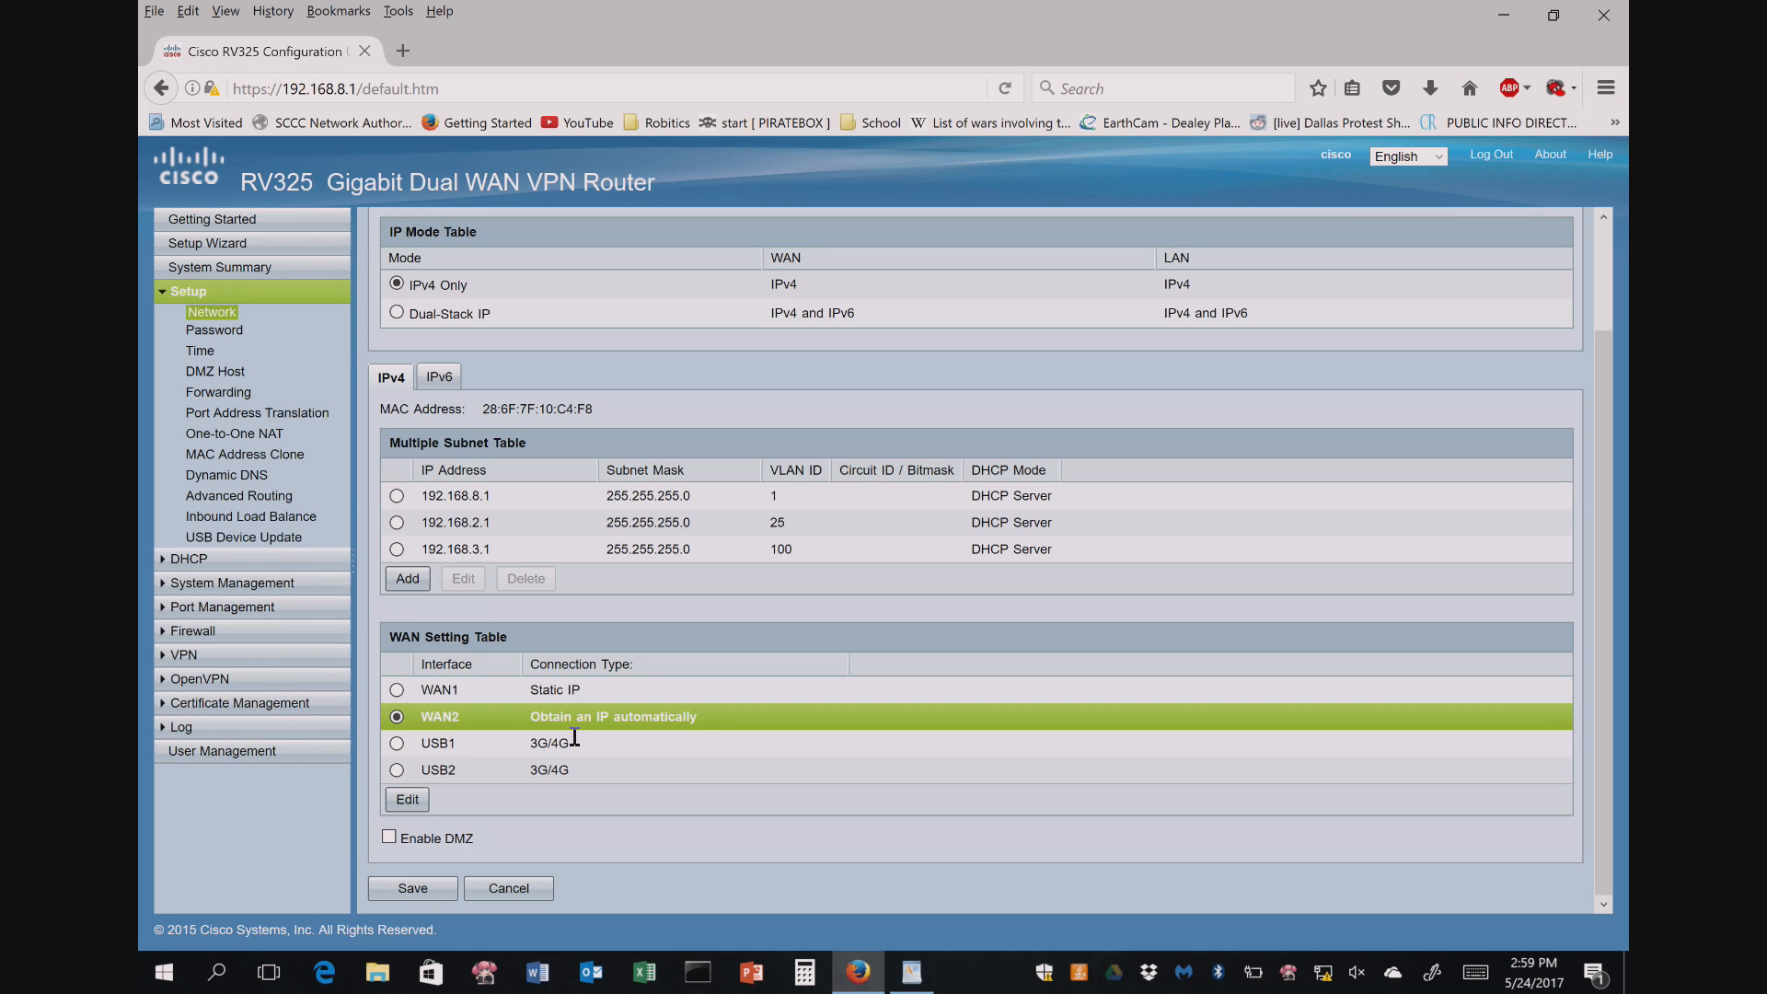
left_click(388, 837)
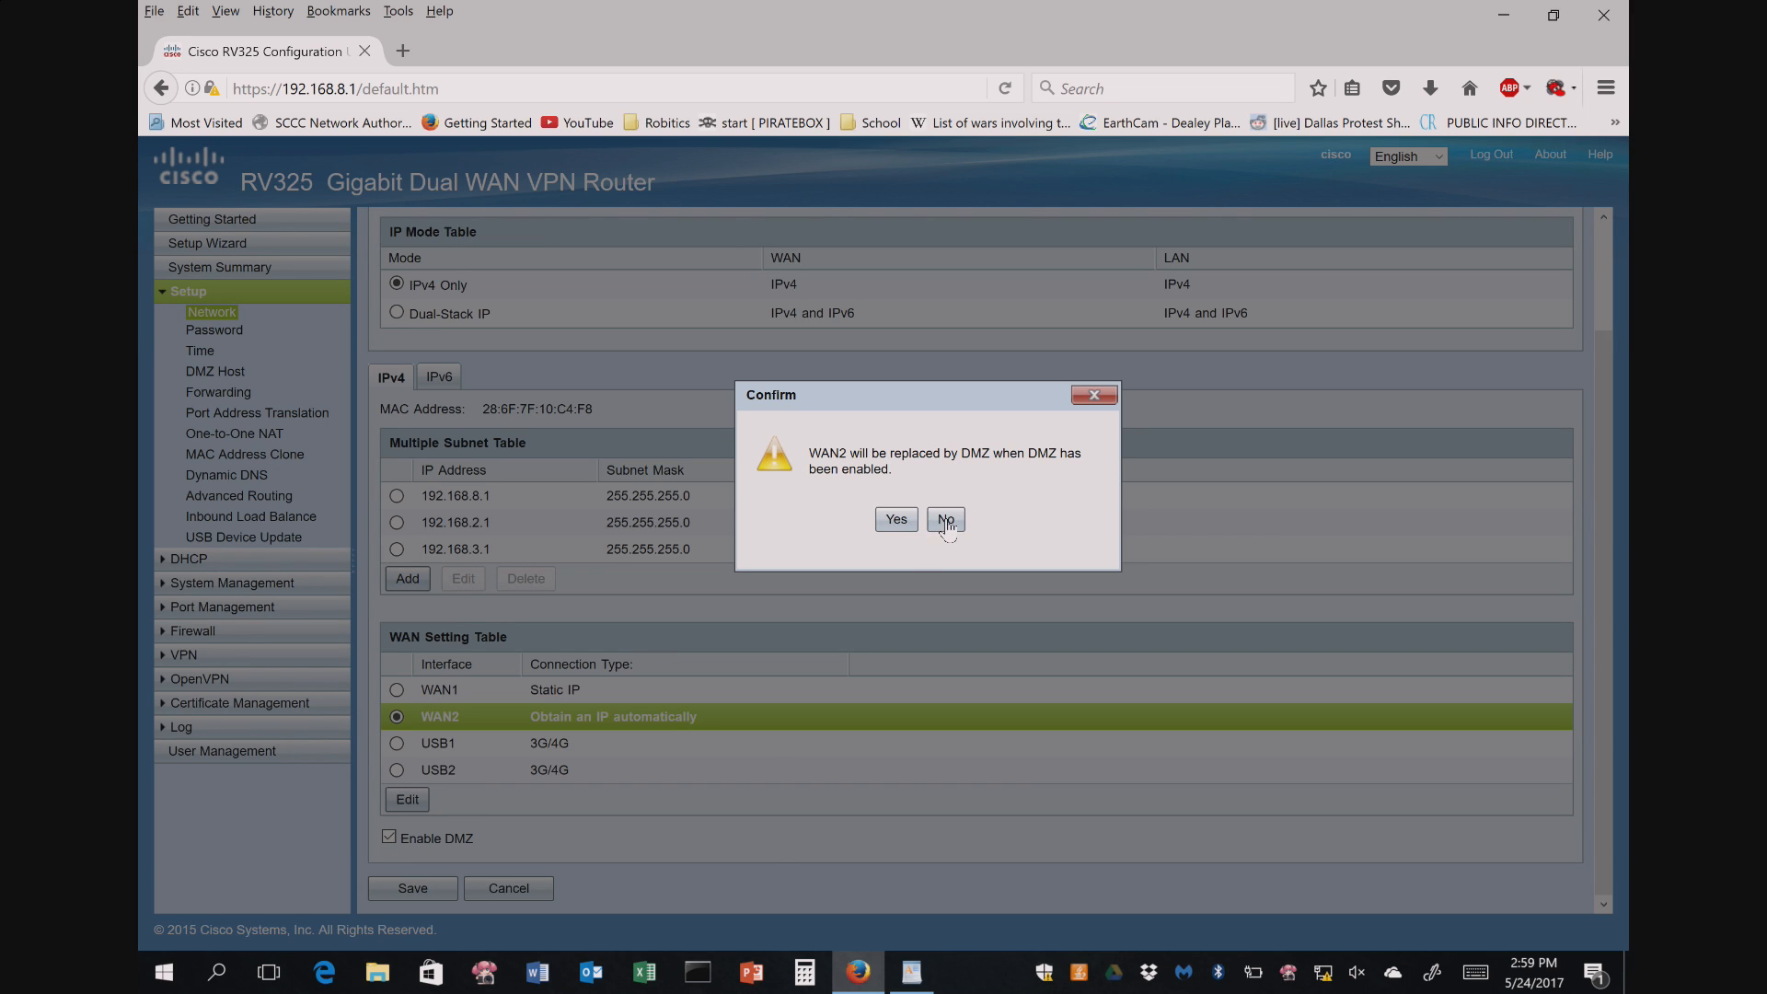
left_click(945, 520)
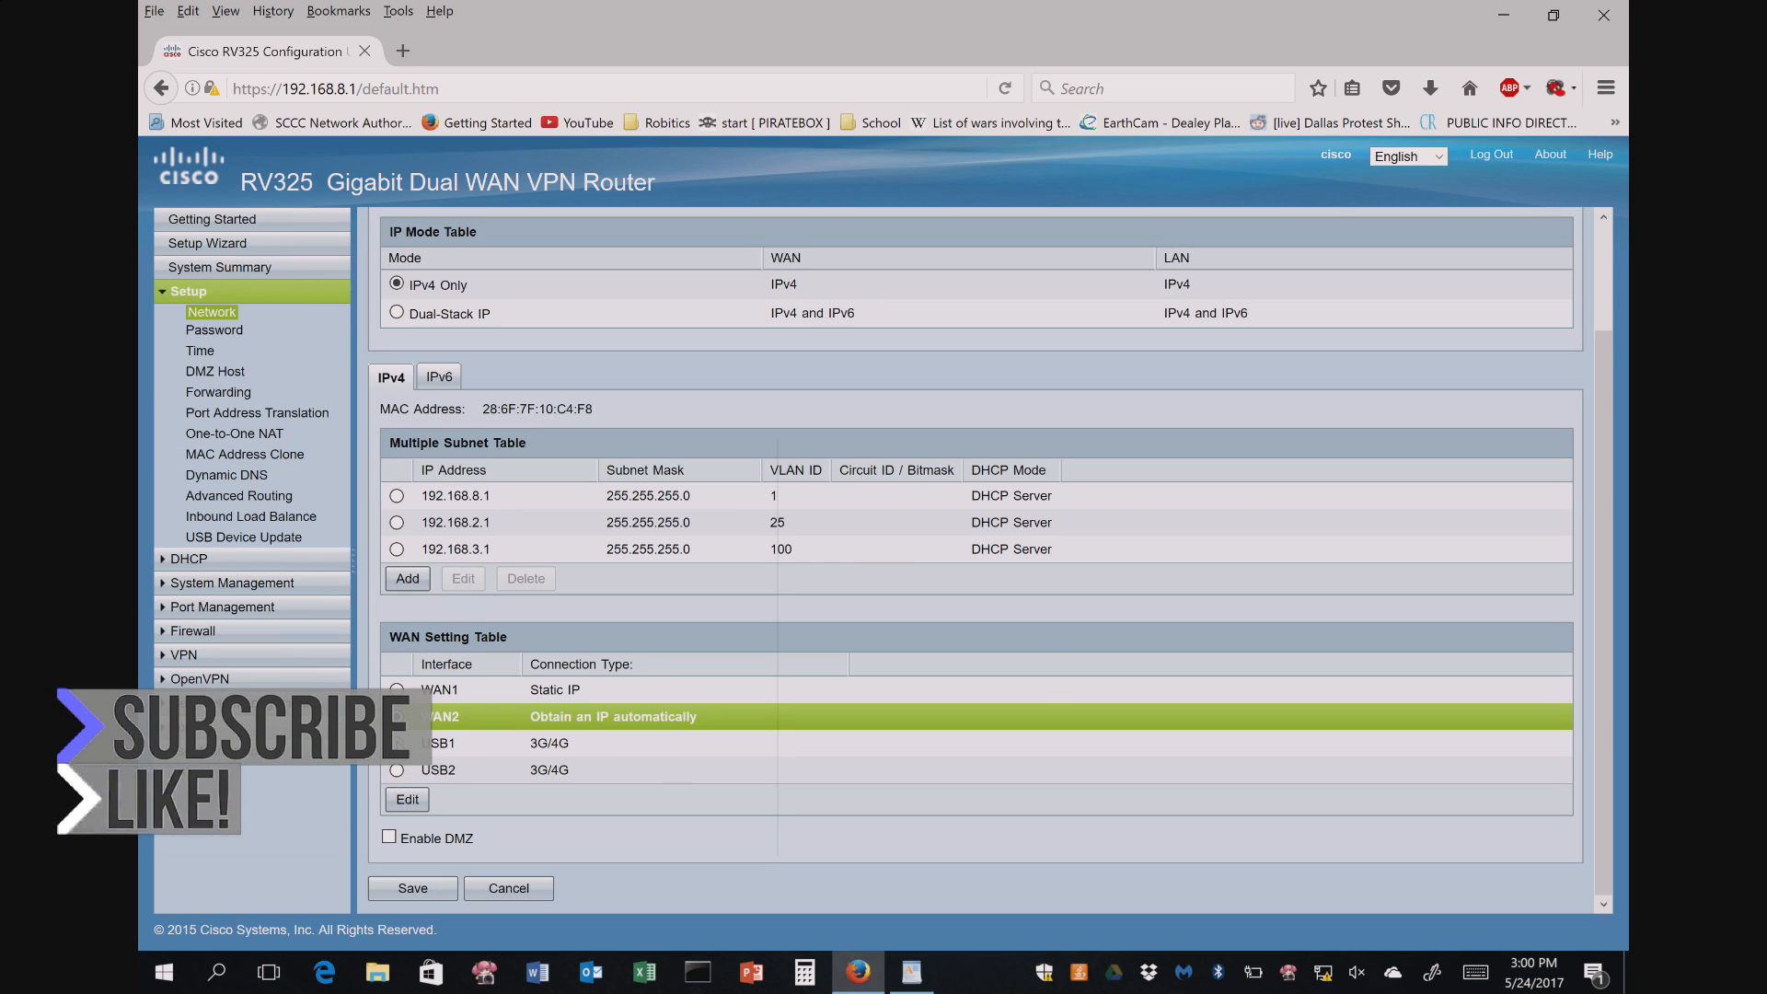
- Inspect USB1's 3G/4G and failover settings, then cancel back to the Network page without saving
left_click(440, 747)
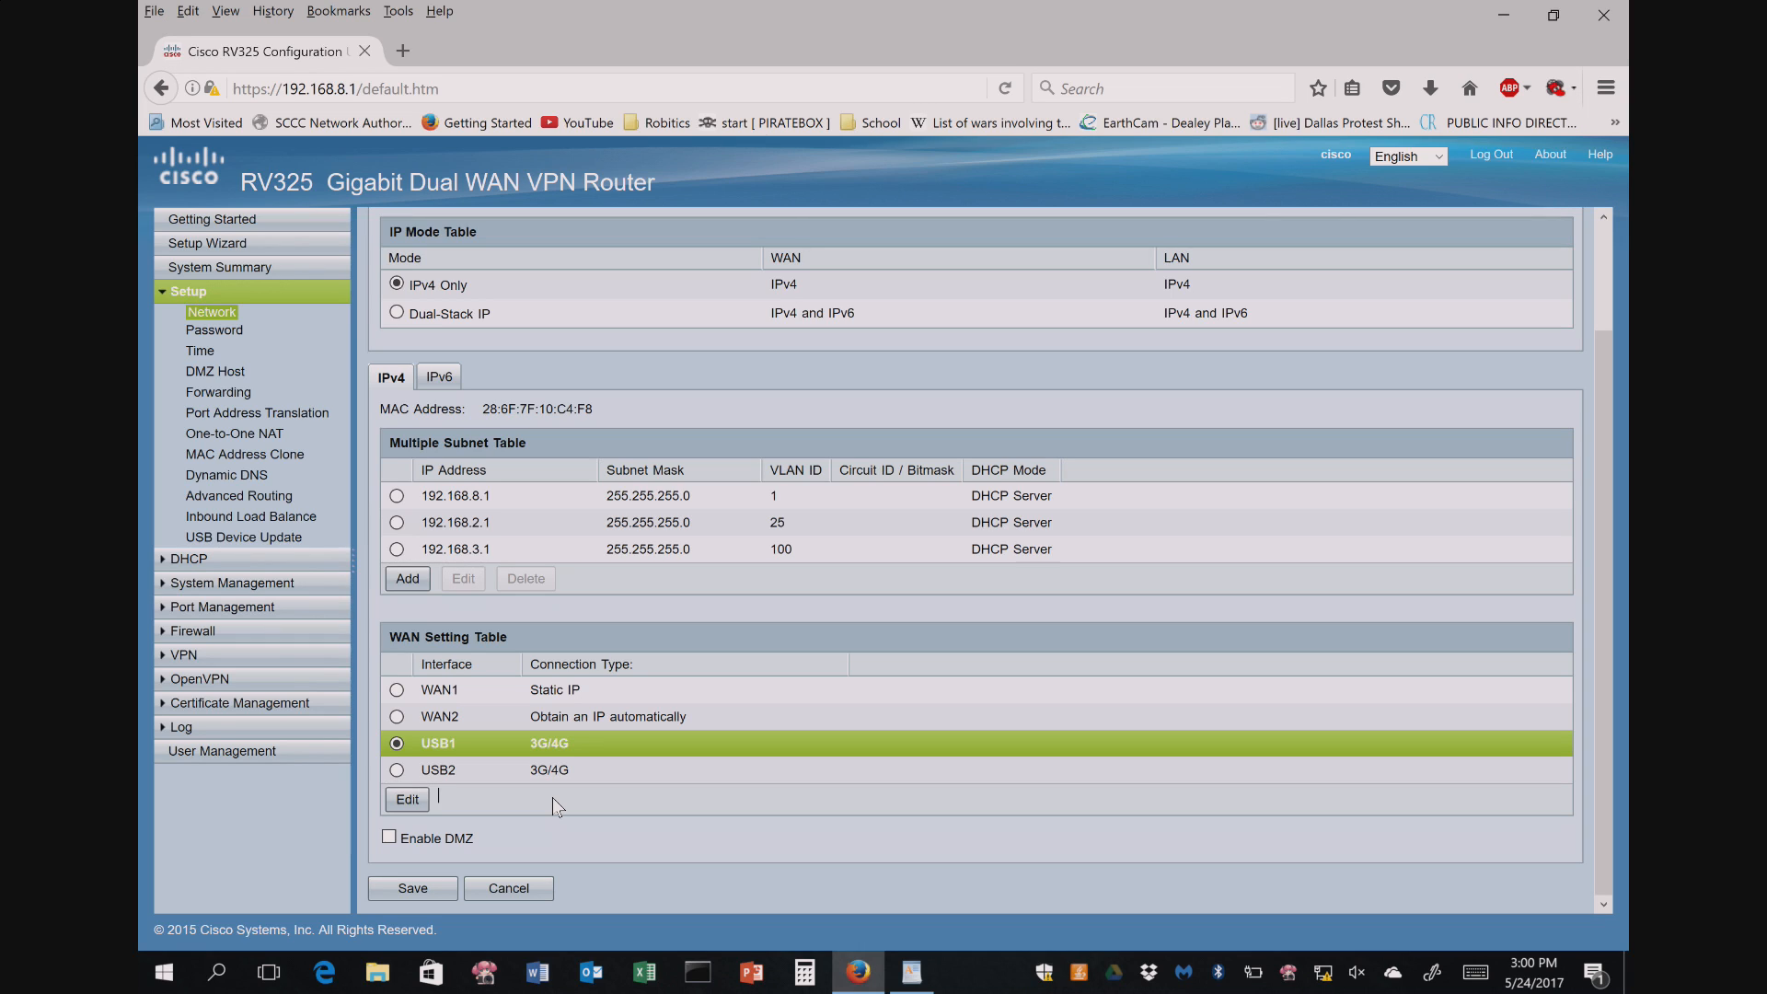
left_click(411, 797)
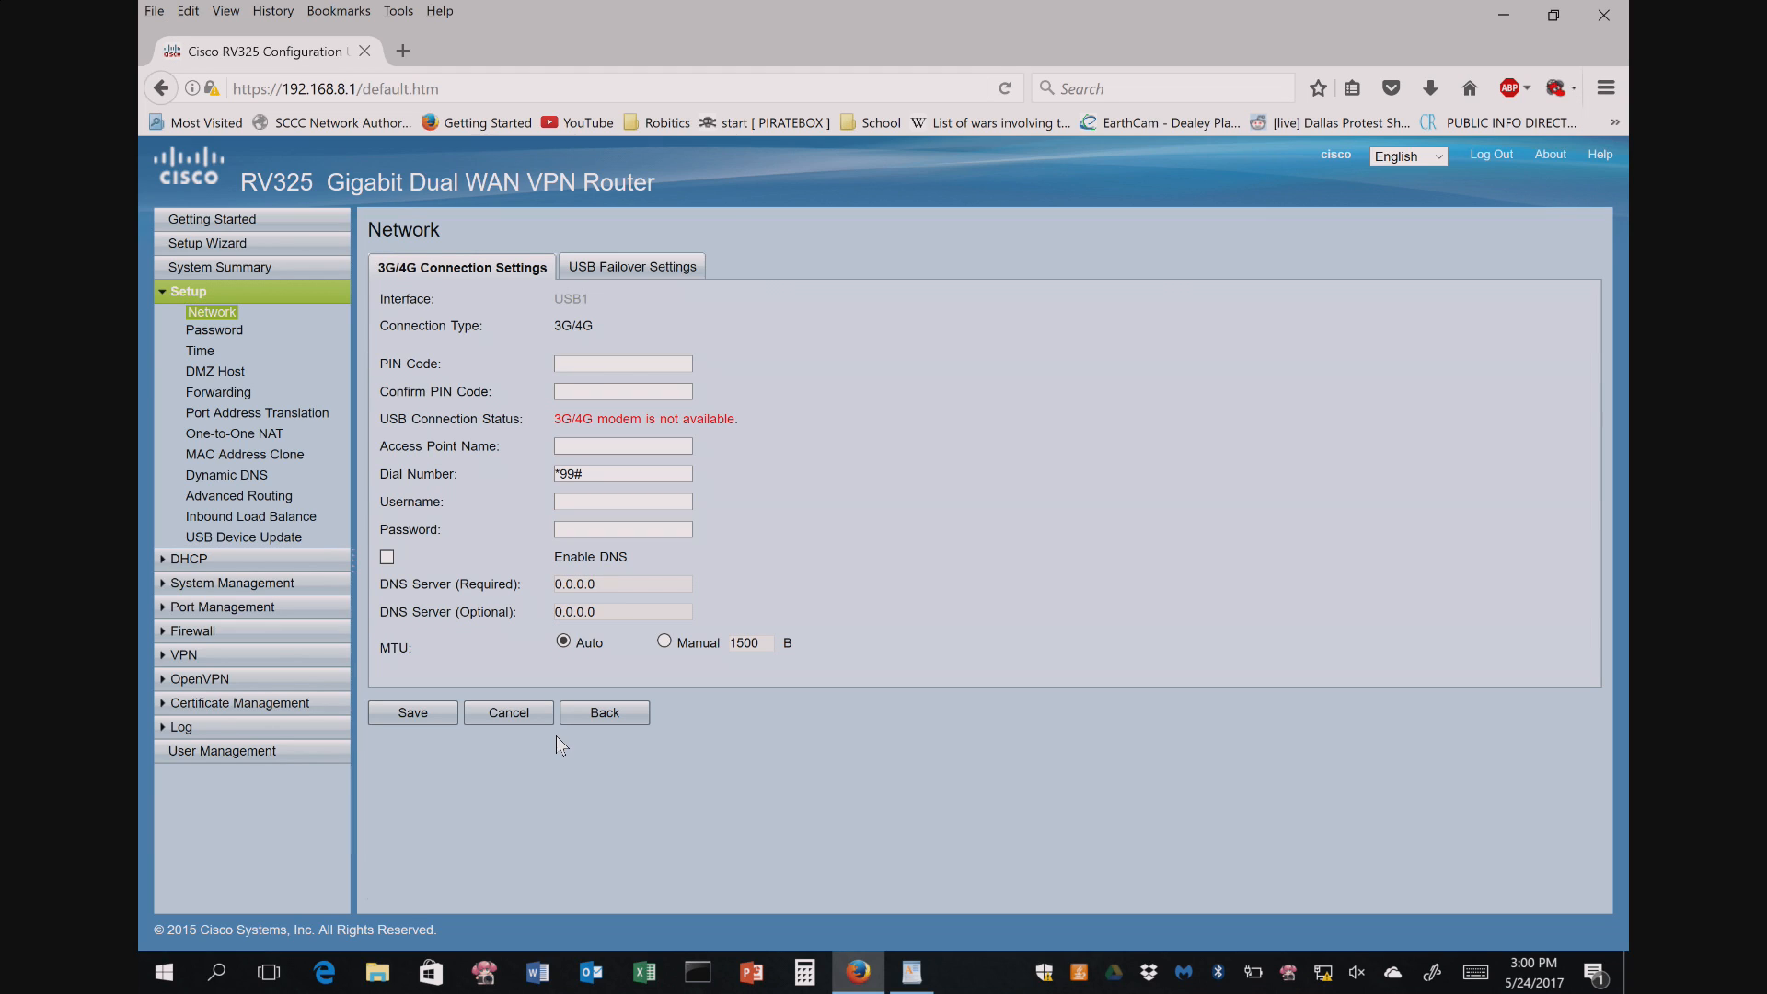
left_click(630, 276)
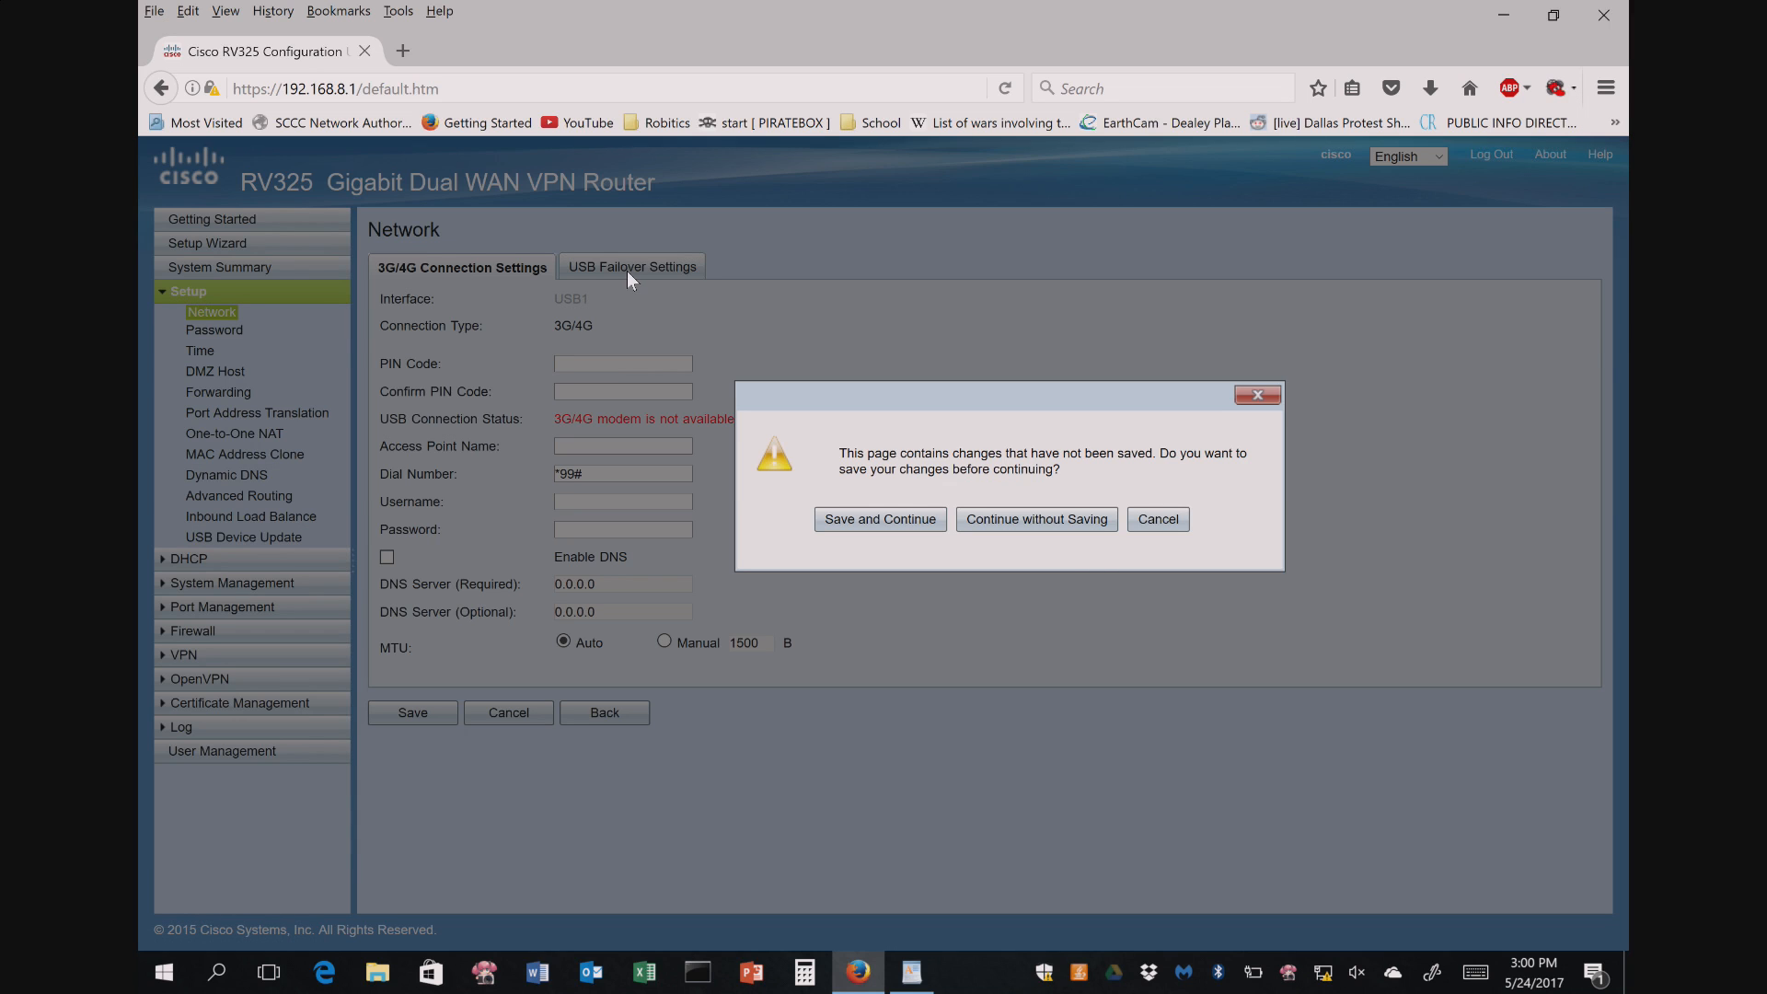
left_click(1162, 522)
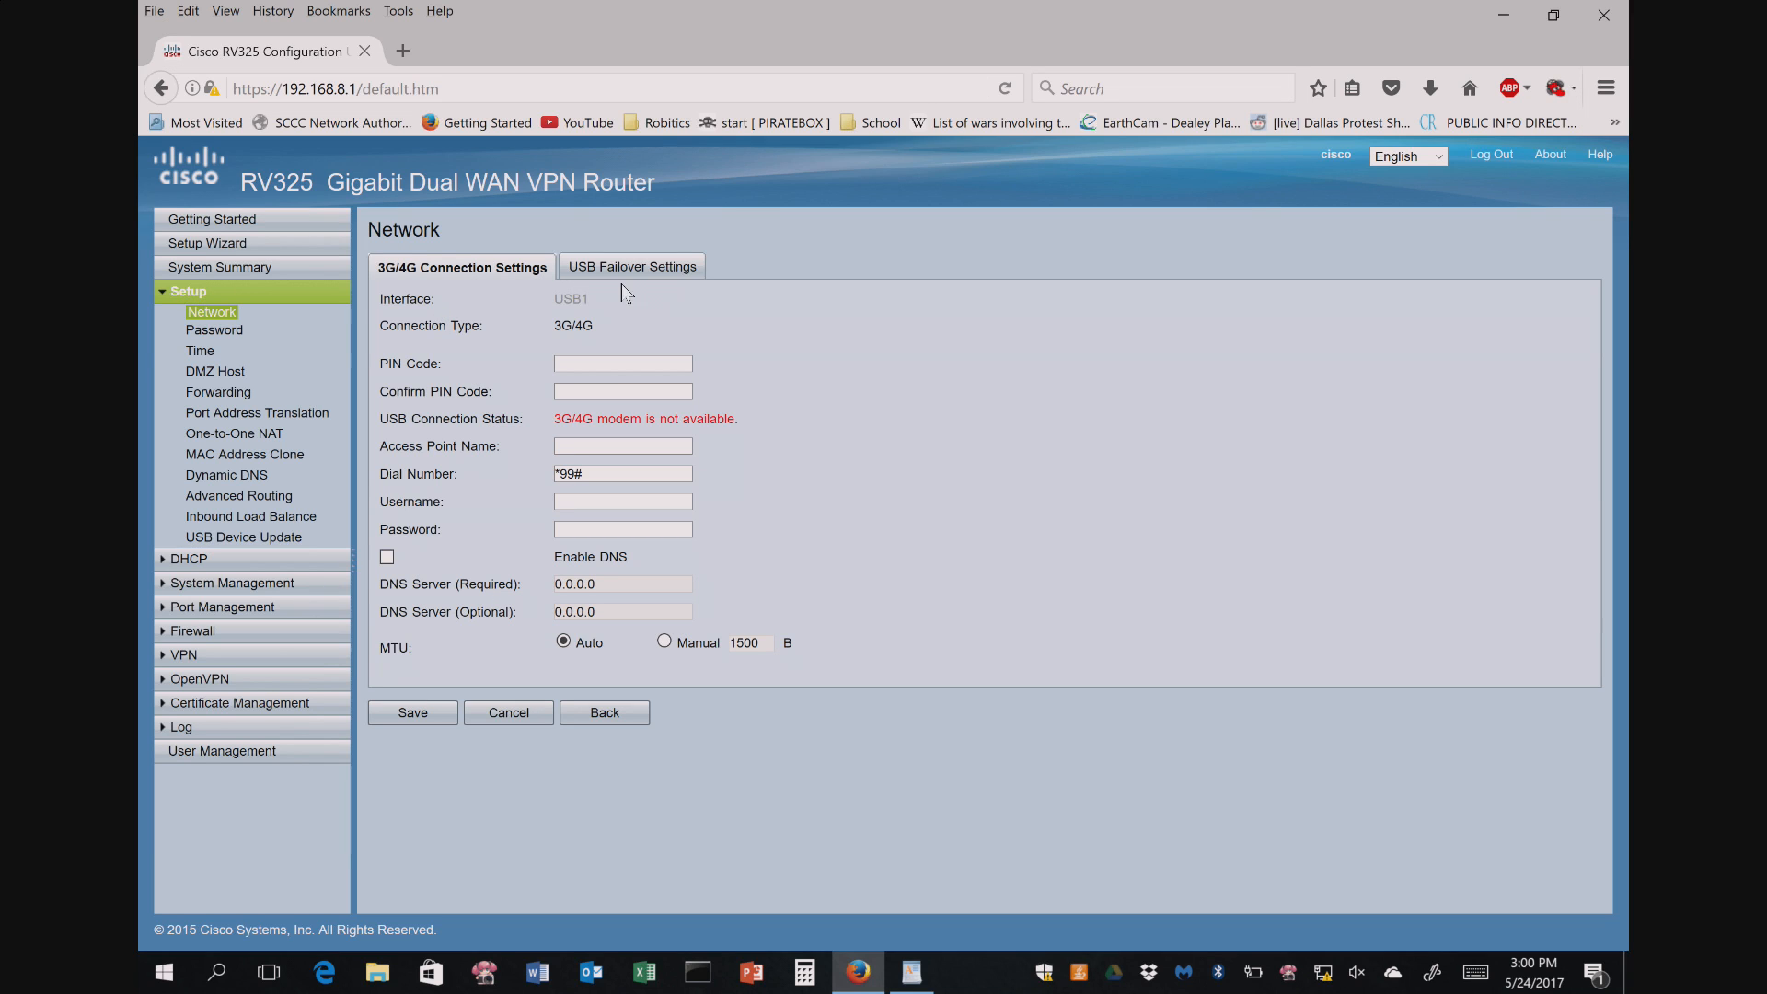
left_click(555, 393)
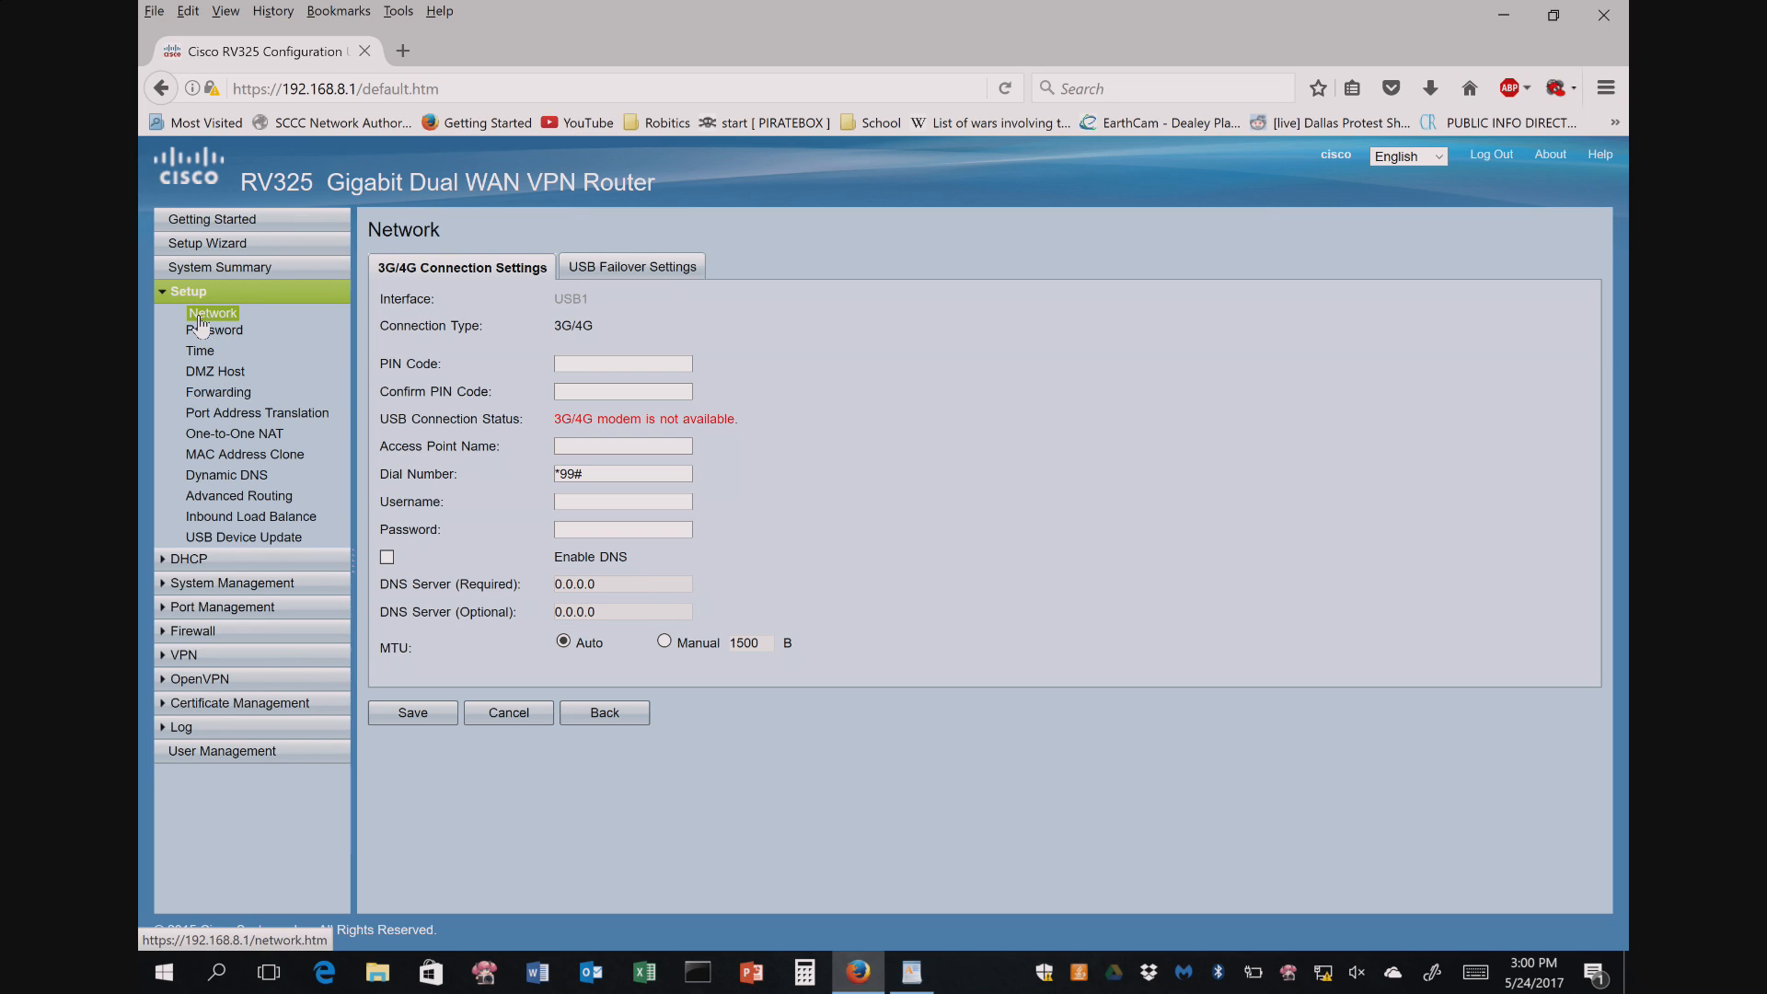
left_click(541, 720)
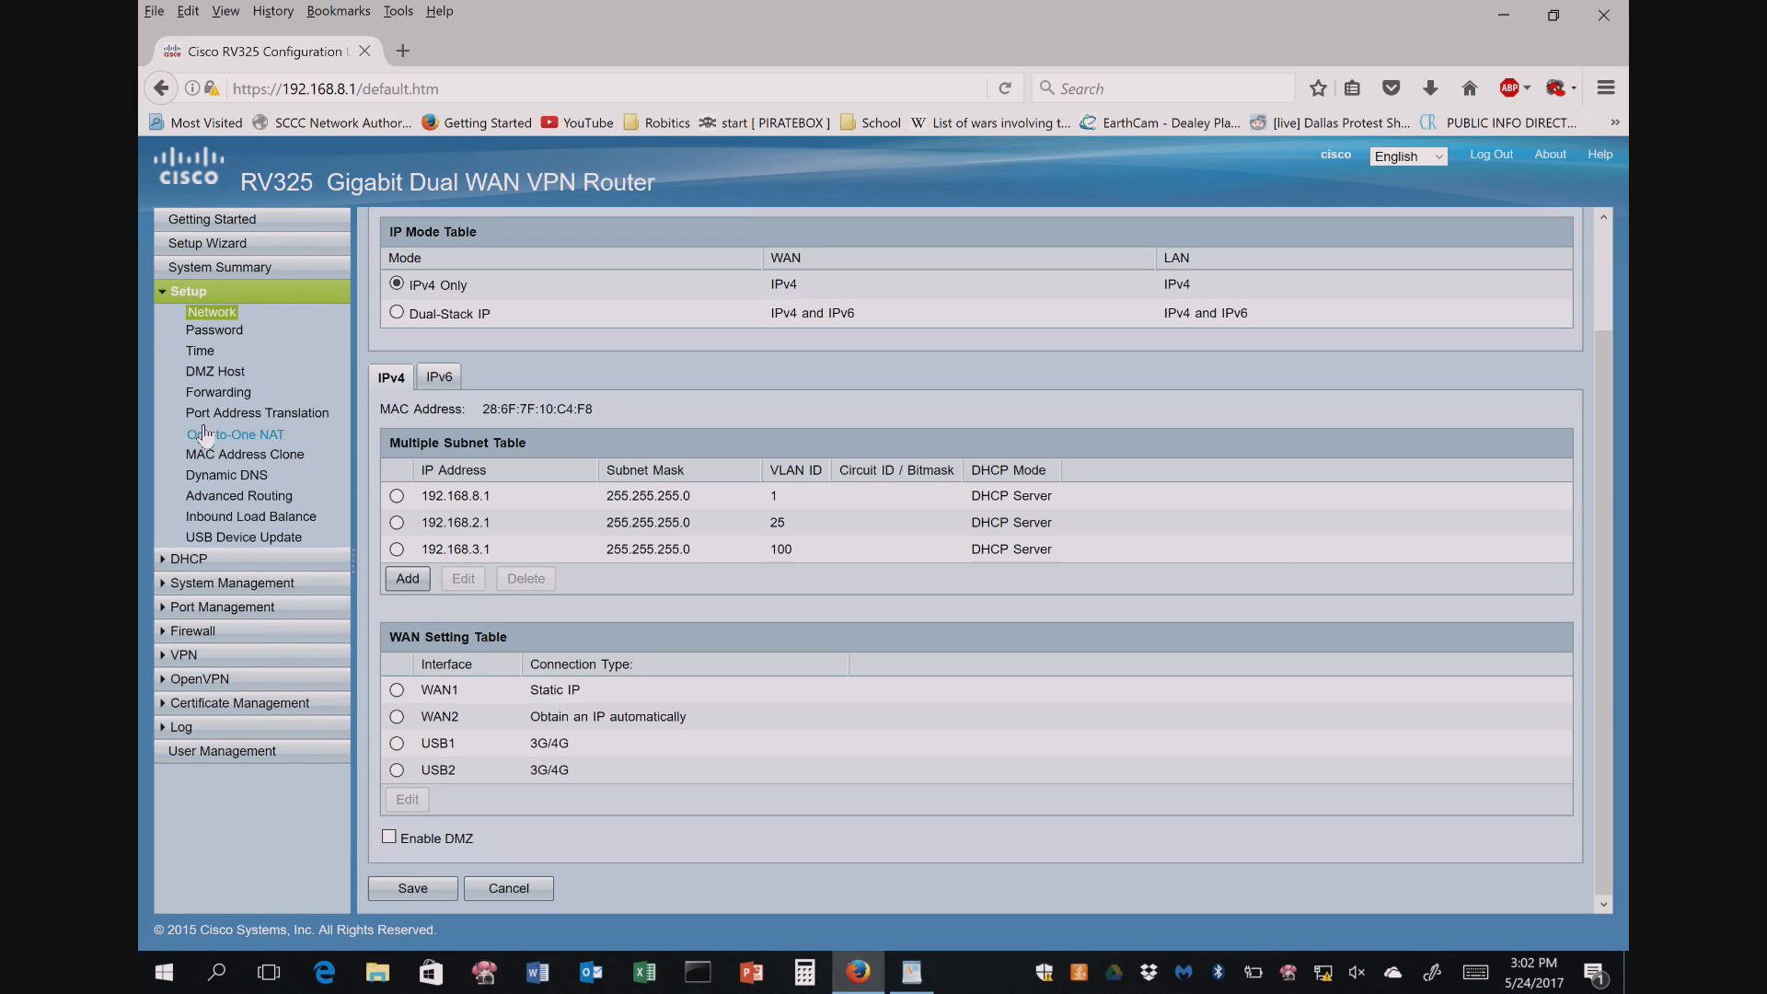
- Review the DMZ Host, Forwarding, Port Address Translation, One-to-One NAT and MAC Address Clone pages
left_click(226, 375)
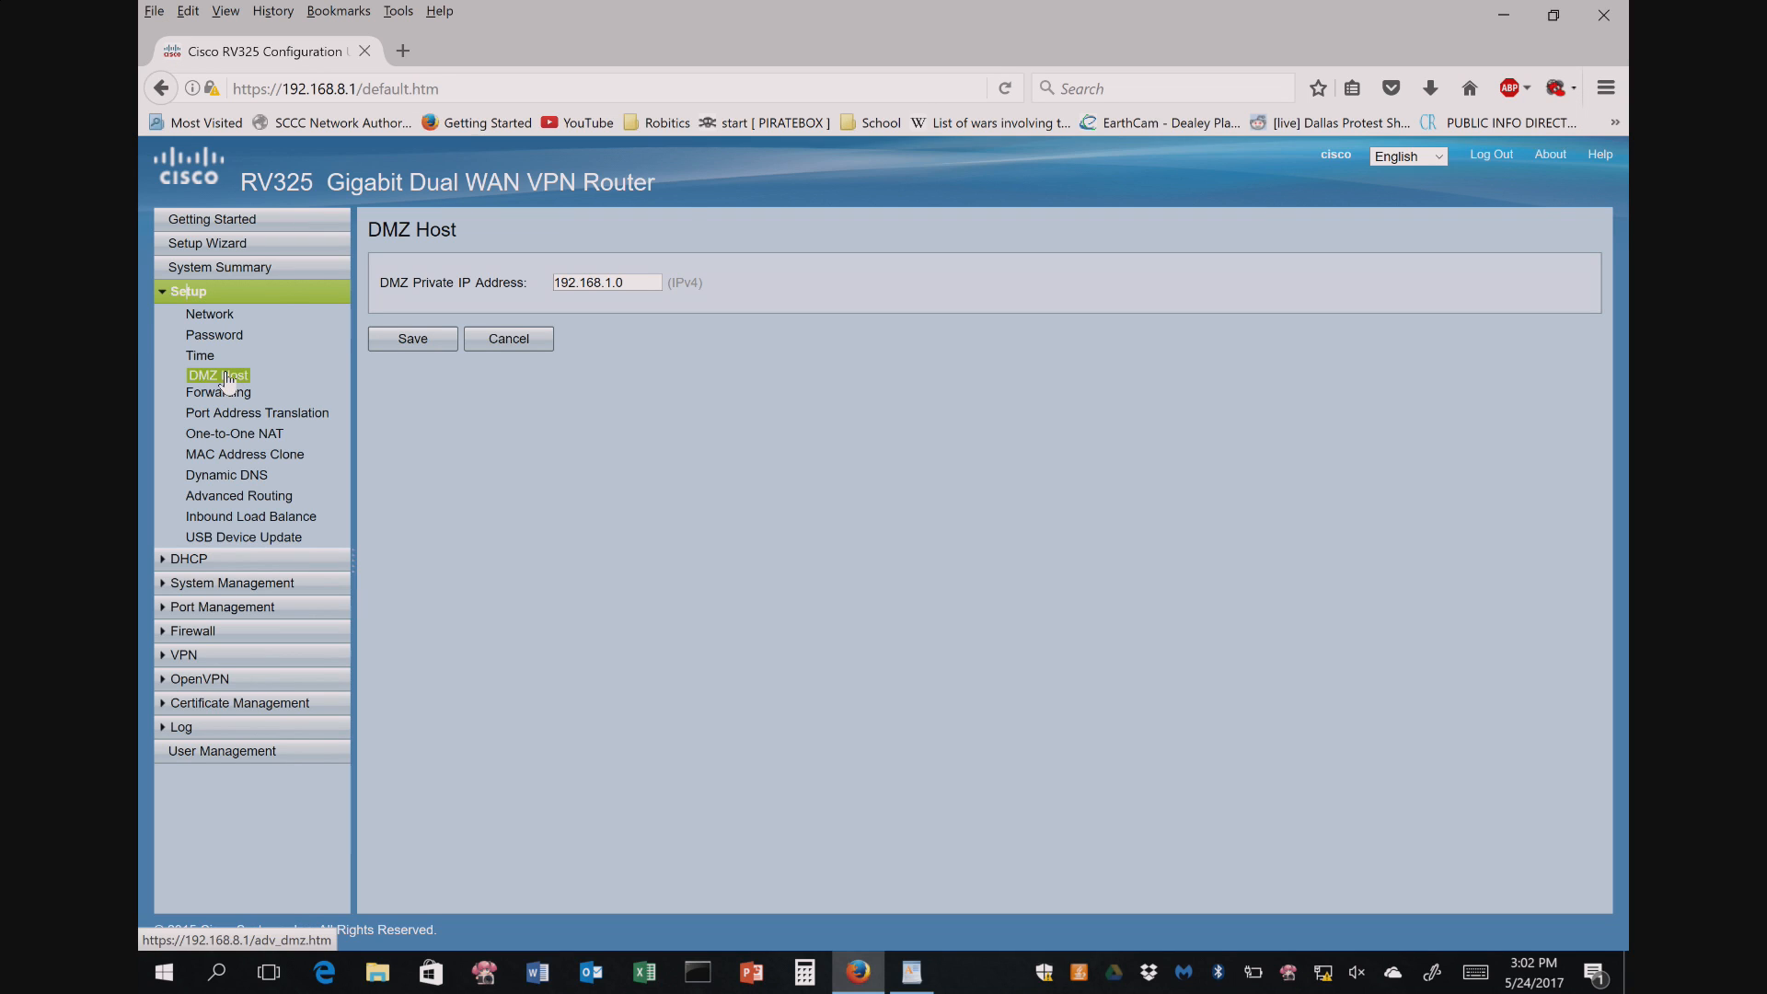
triple_click(639, 281)
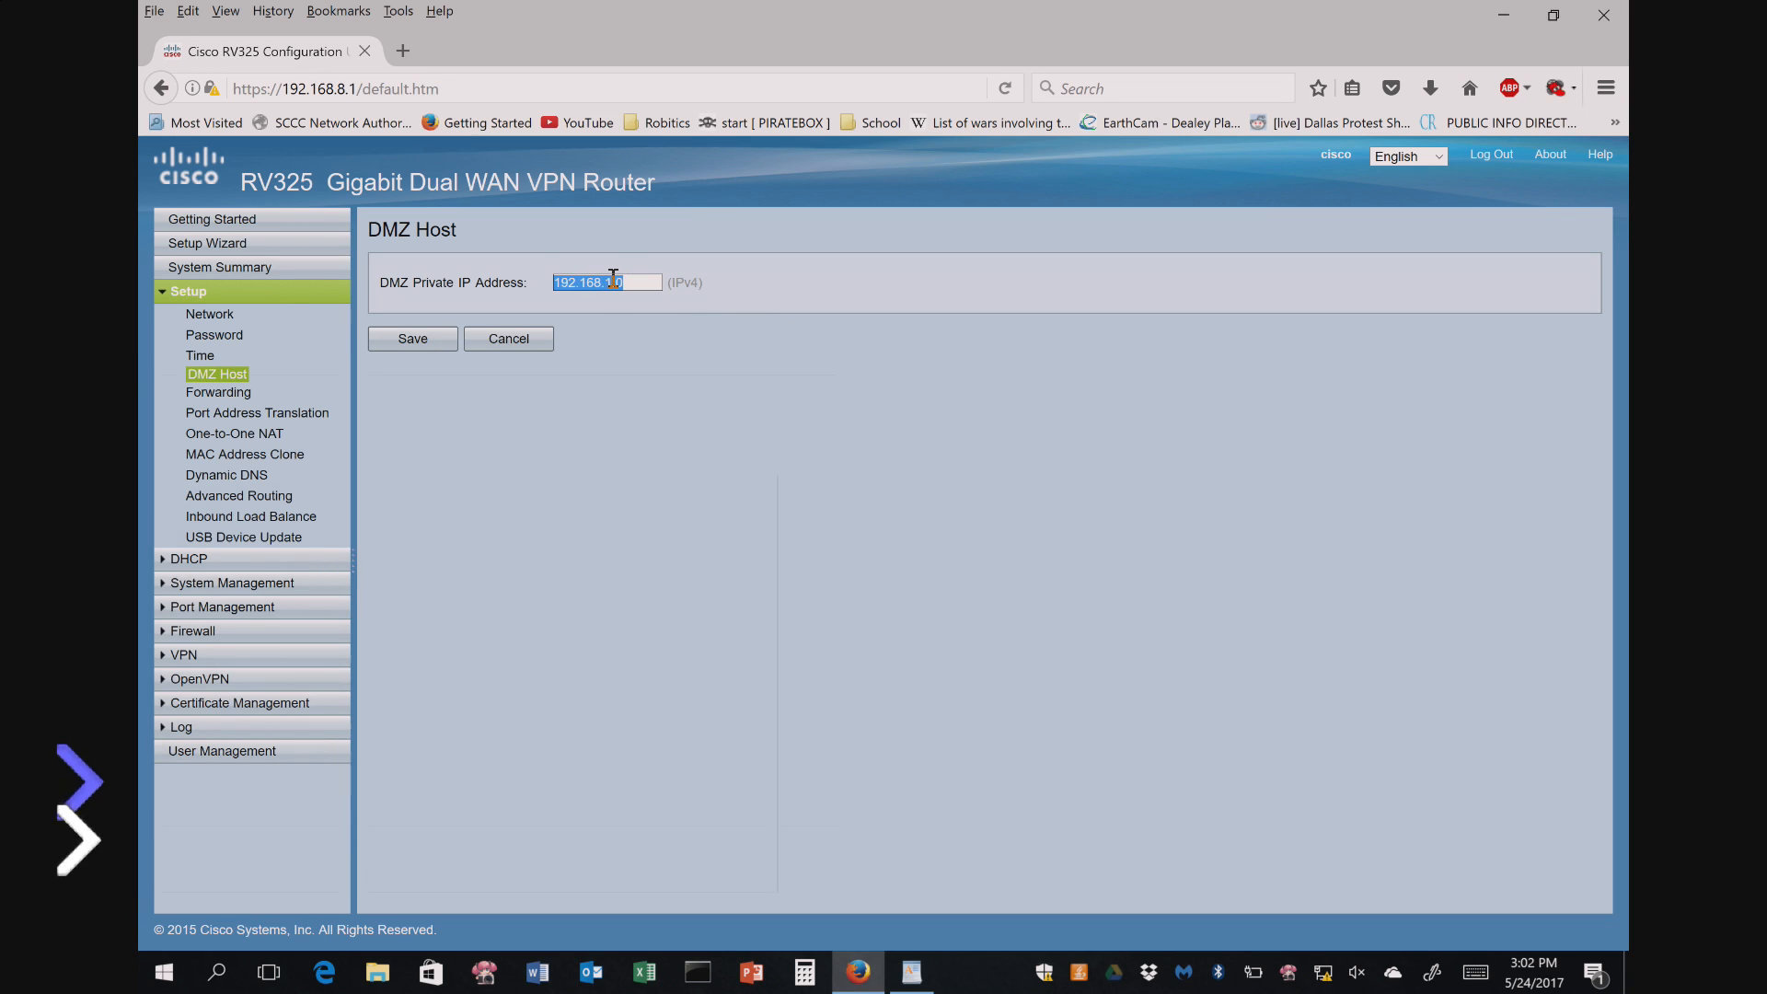
left_click(612, 279)
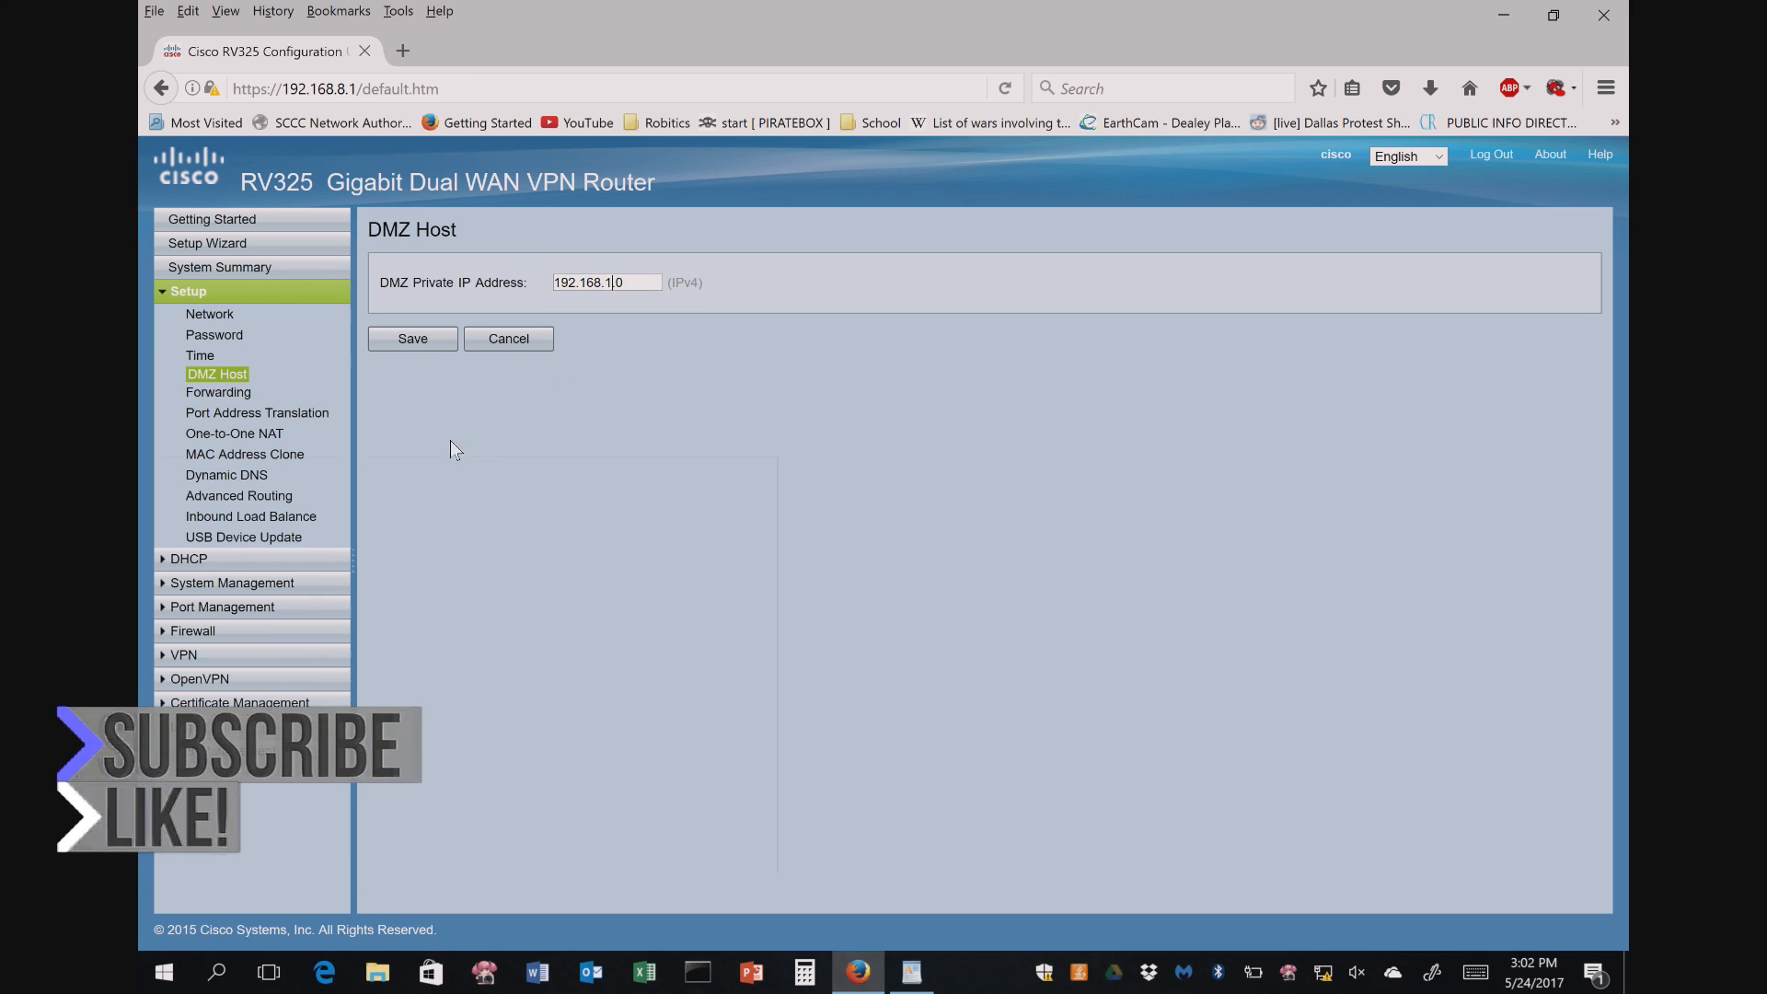
left_click(221, 394)
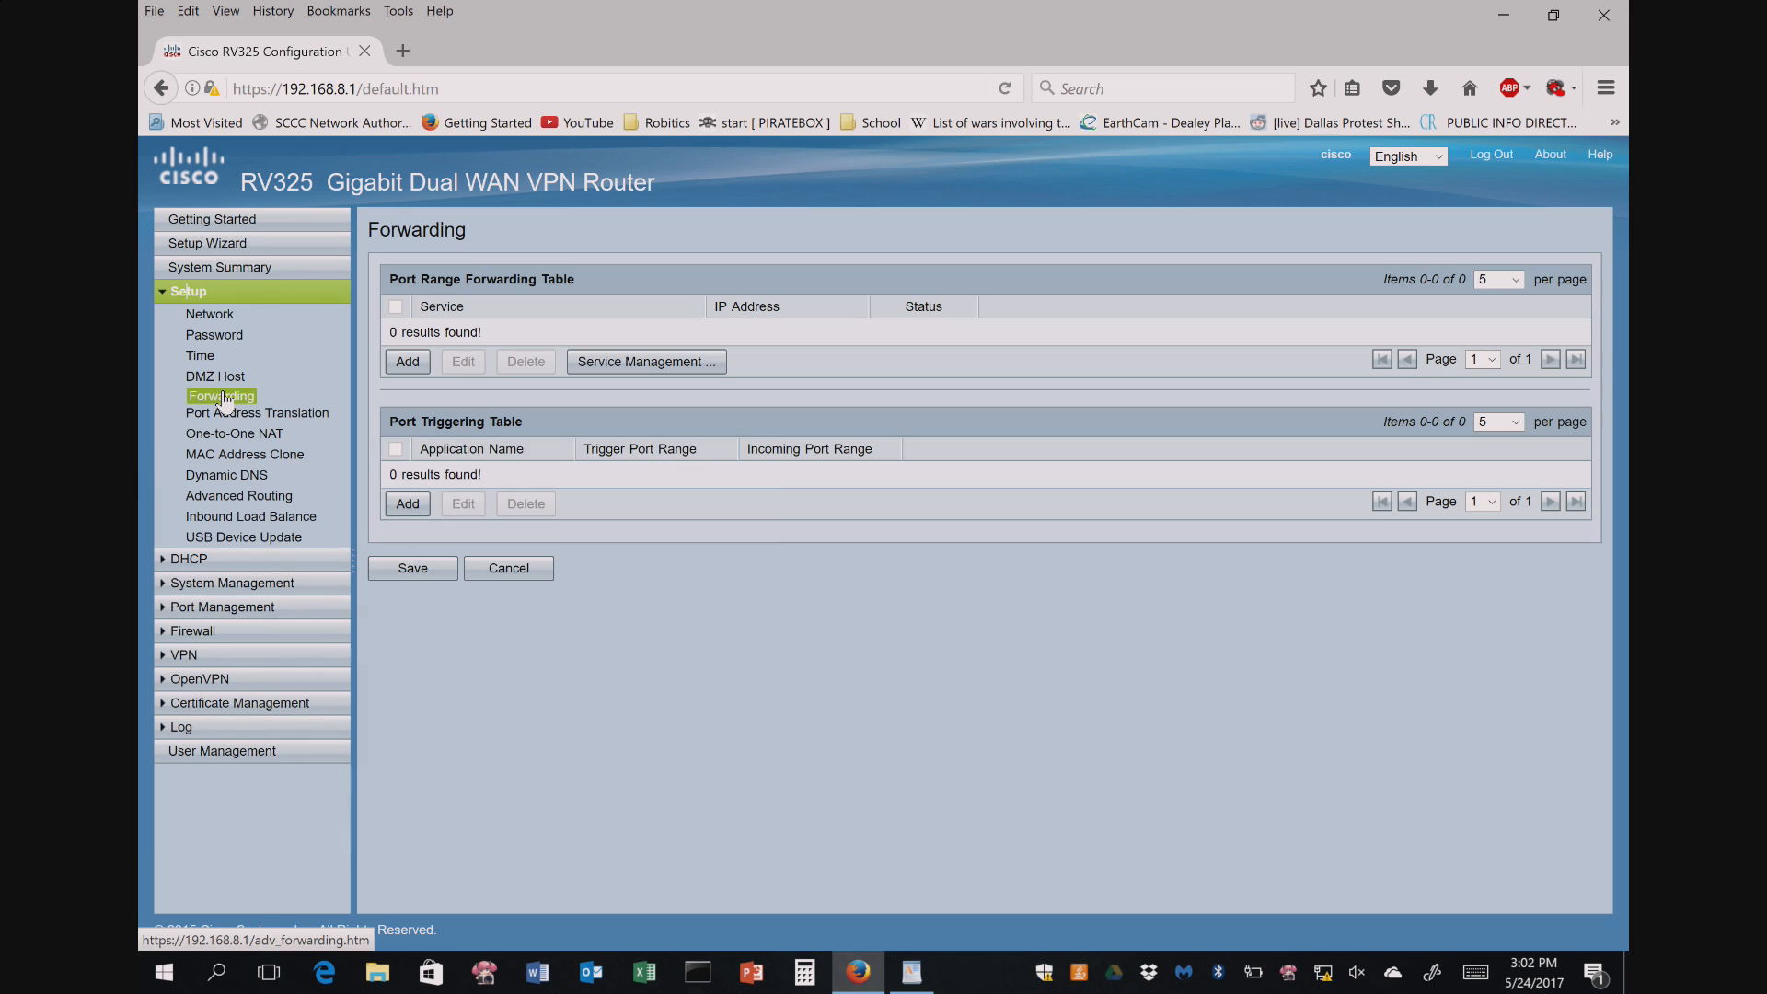
left_click(234, 416)
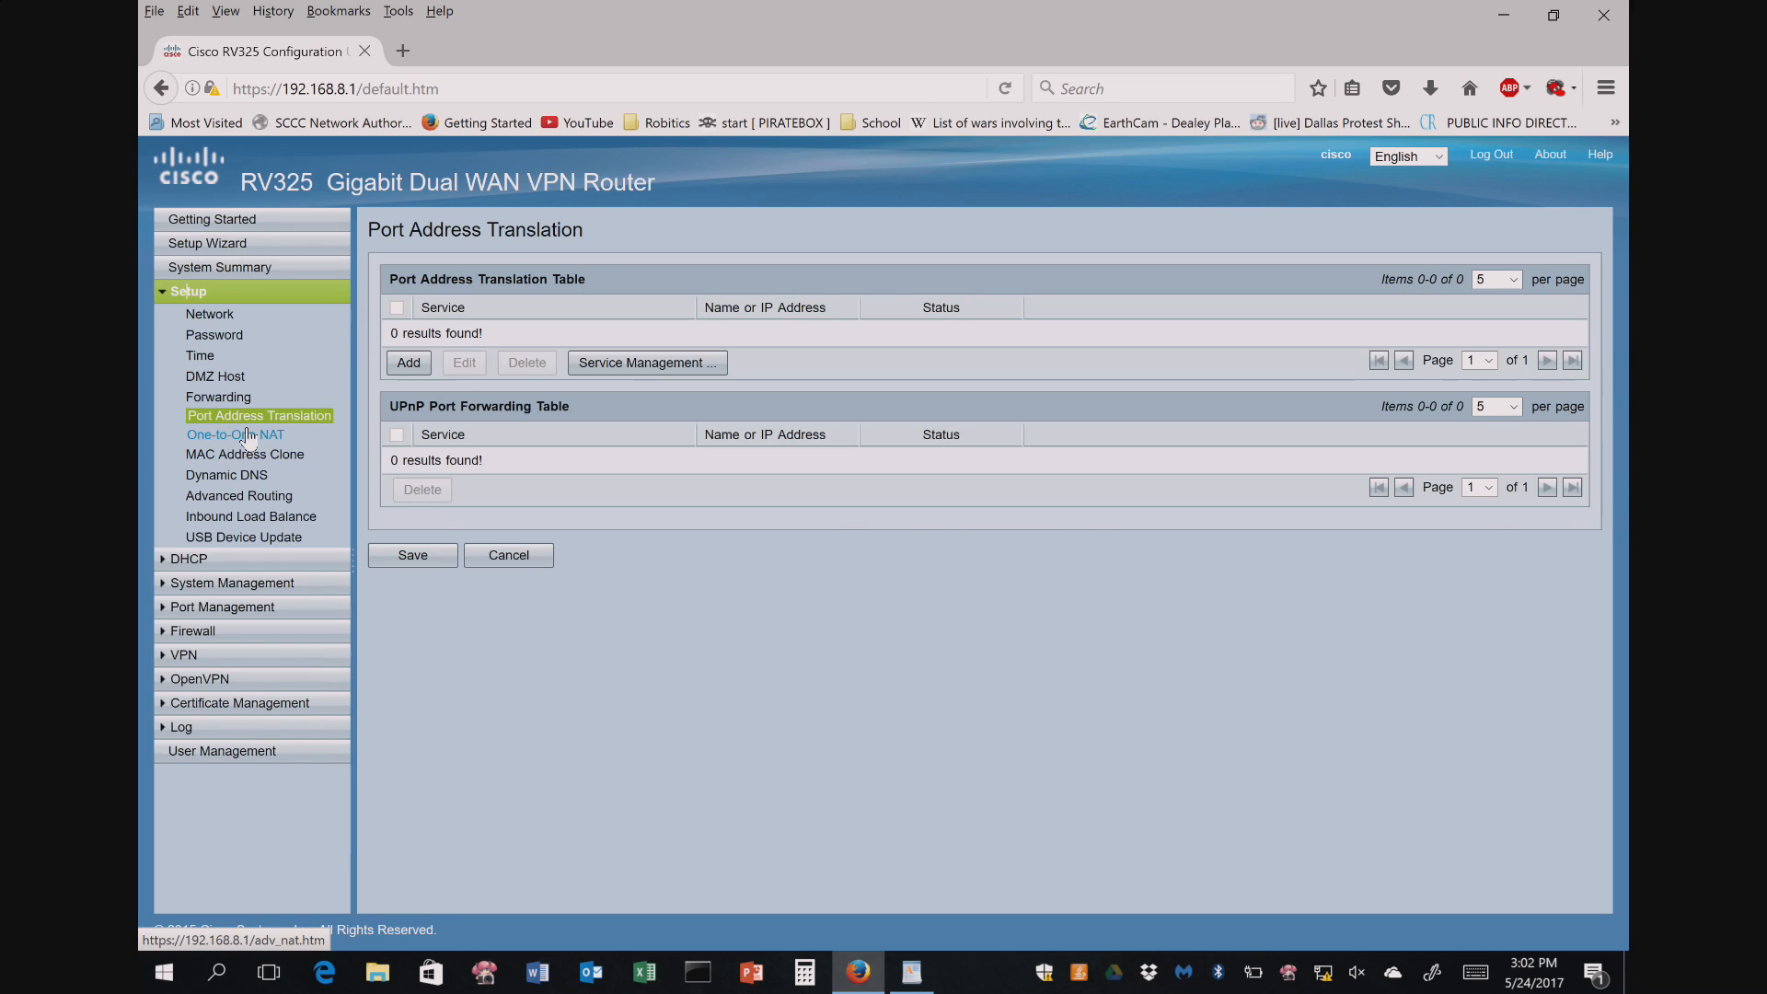
left_click(248, 435)
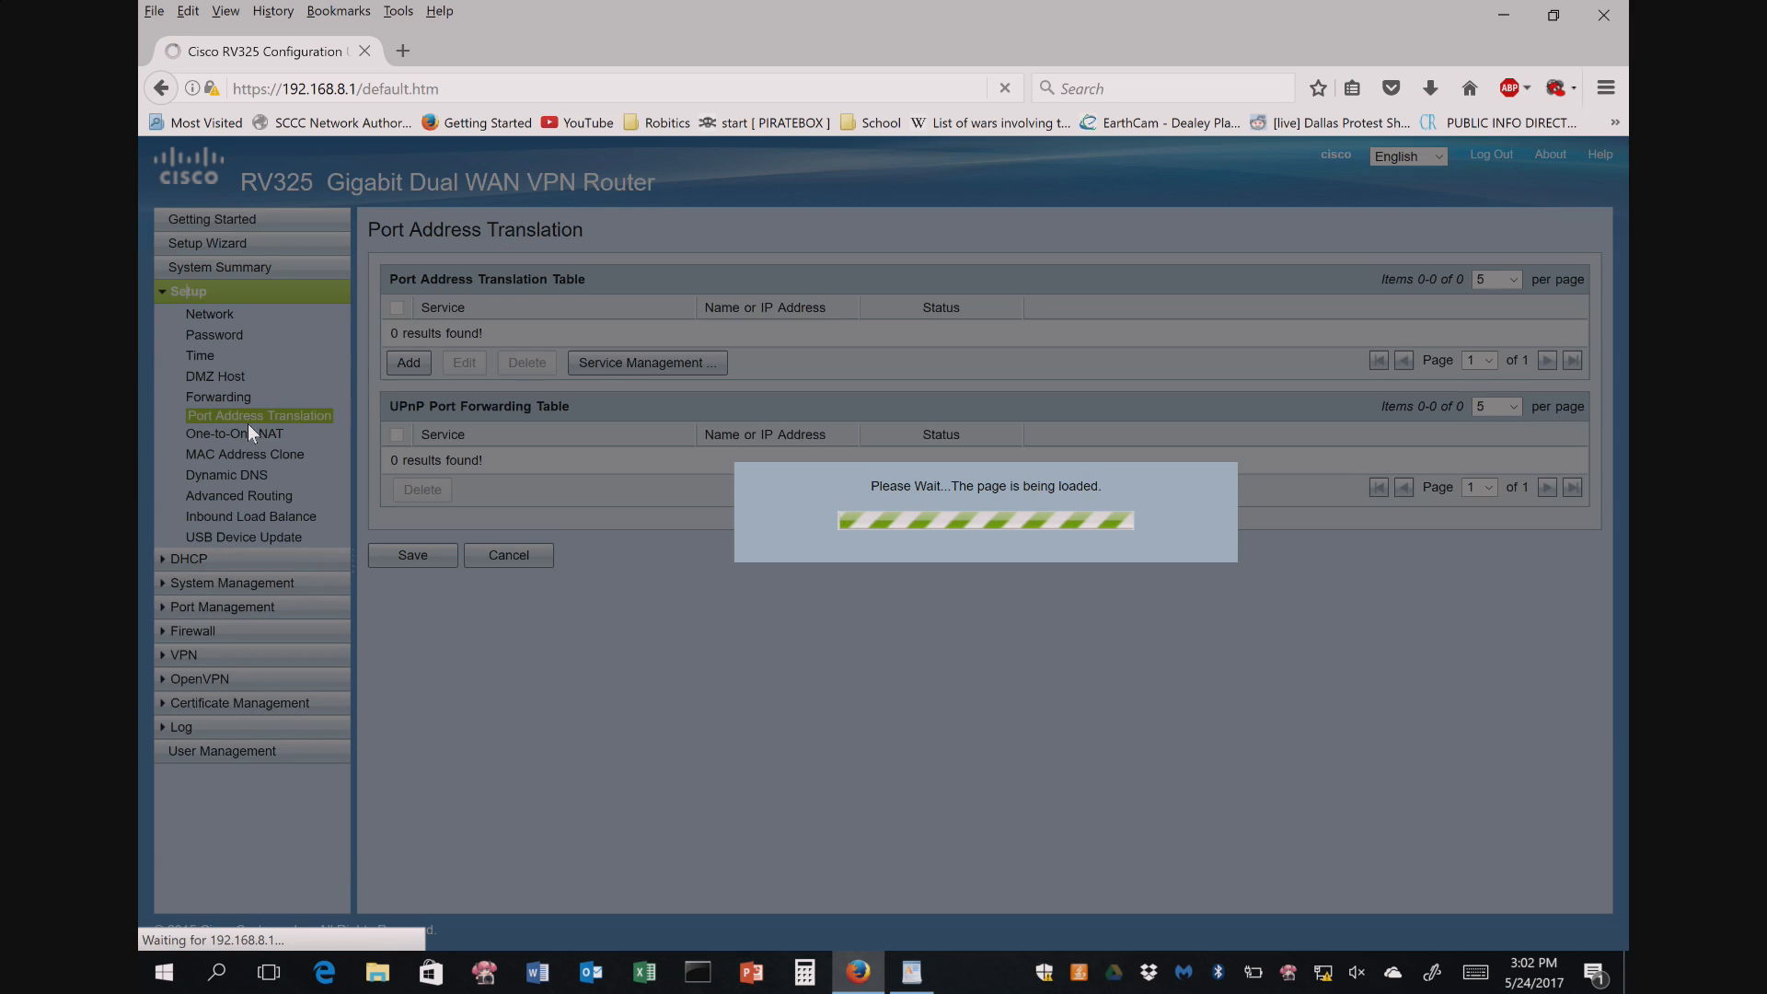
left_click(264, 462)
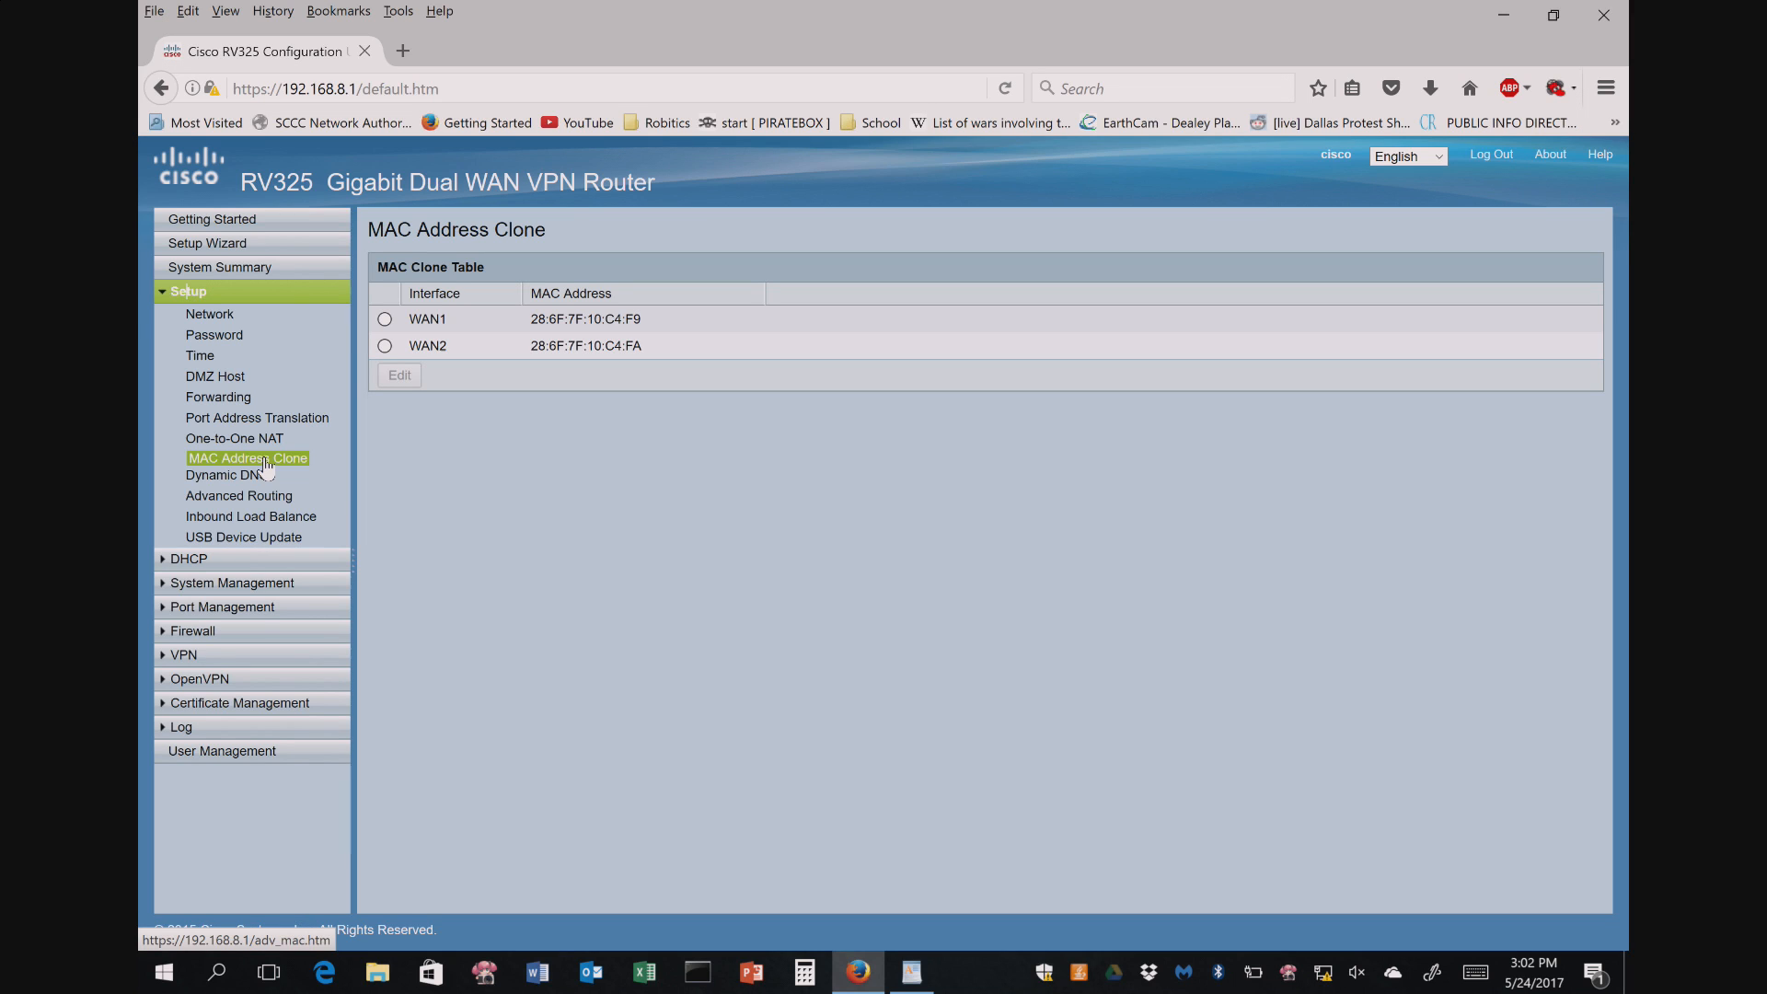
left_click(384, 318)
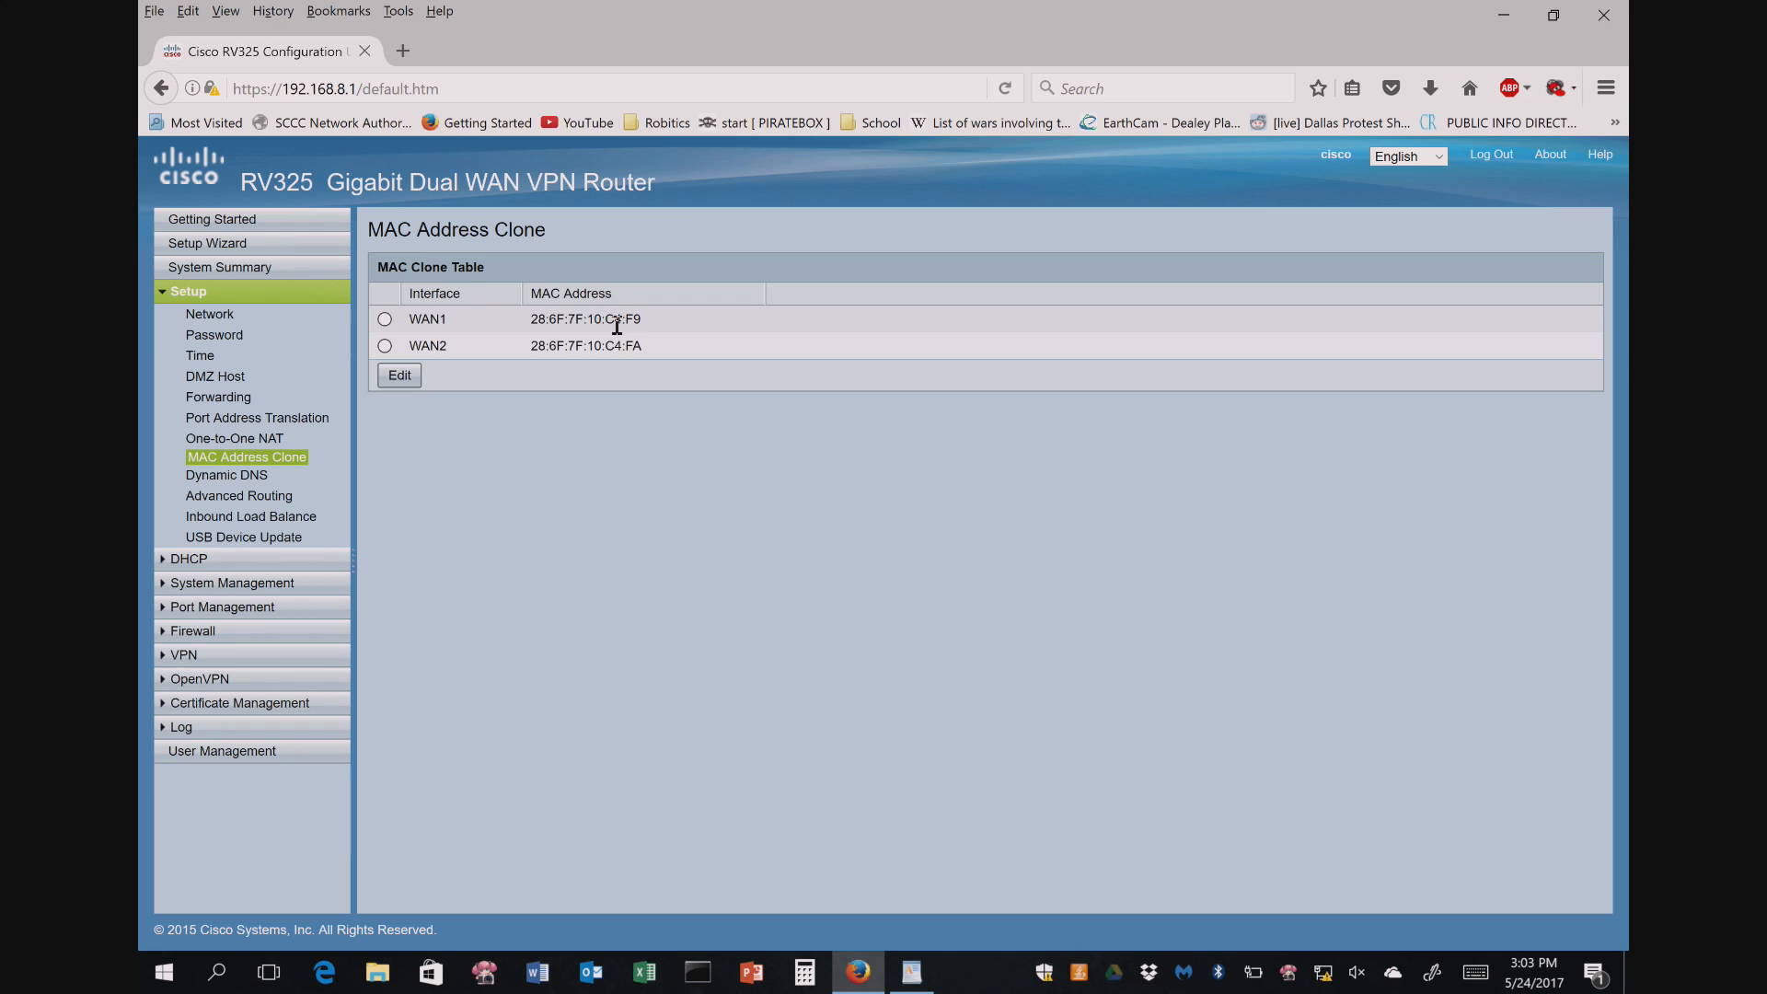
- Inspect WAN1's user-defined MAC address, then cancel, keeping the default 28:6F:7F:10:C4:F9
left_click(385, 320)
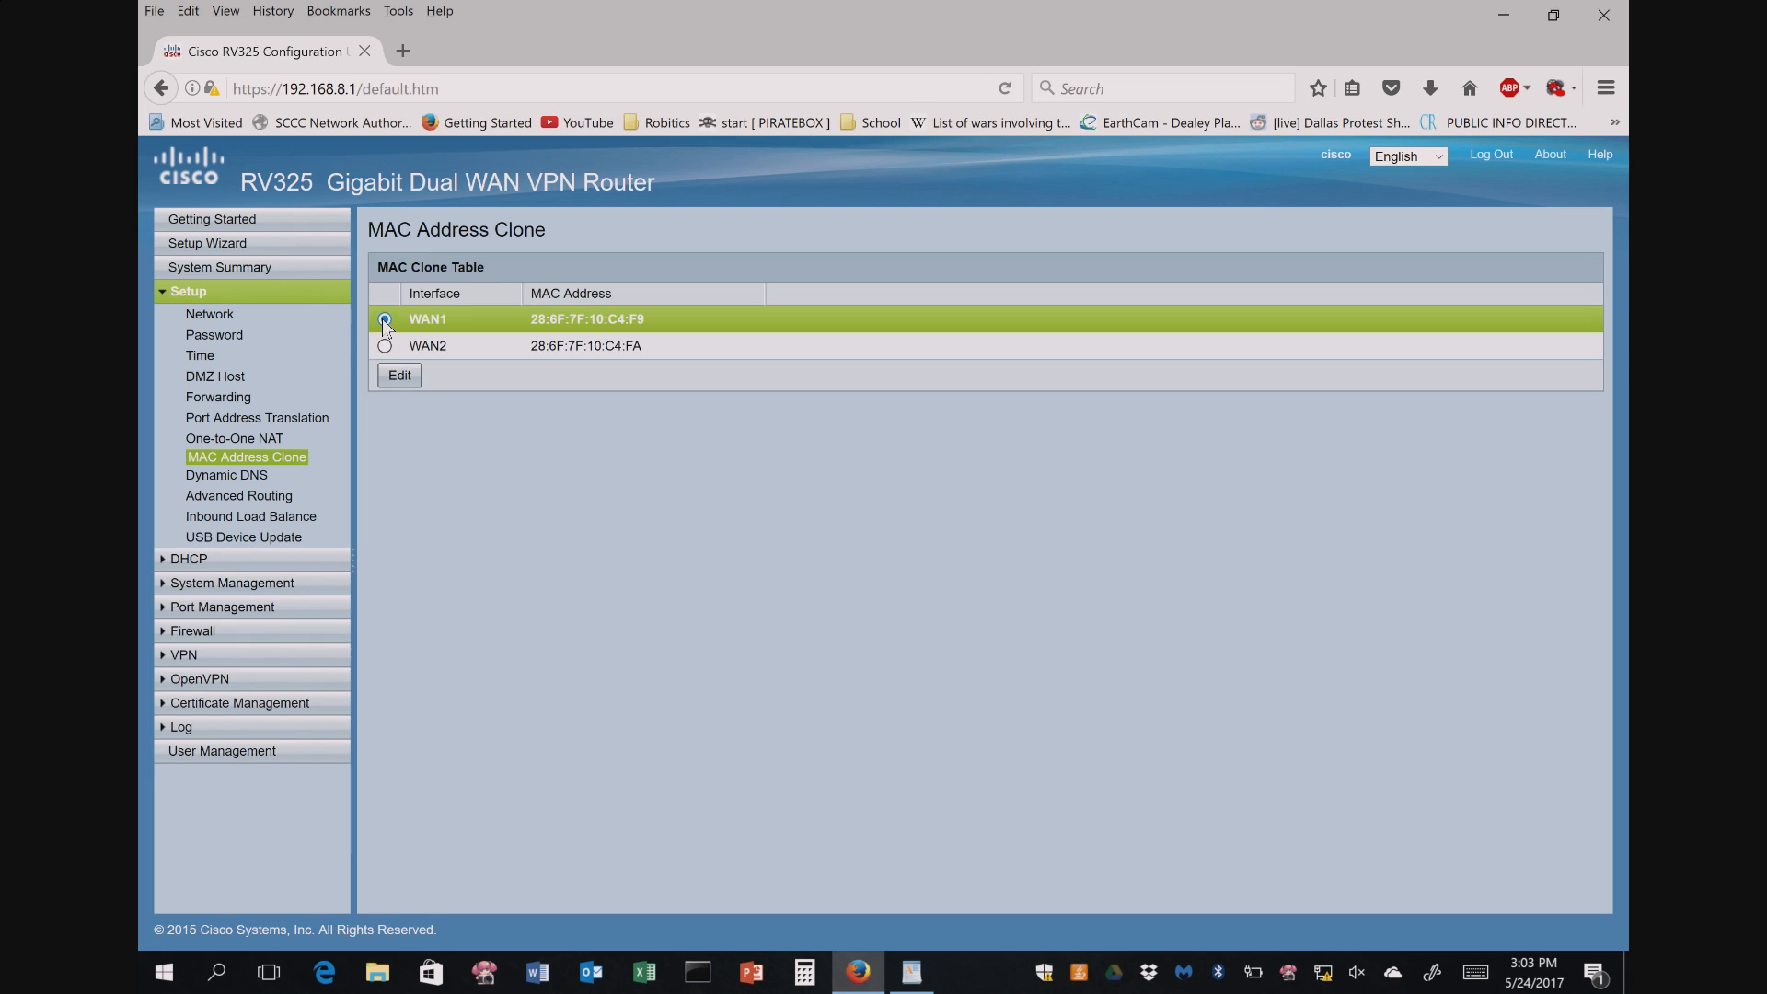
left_click(401, 377)
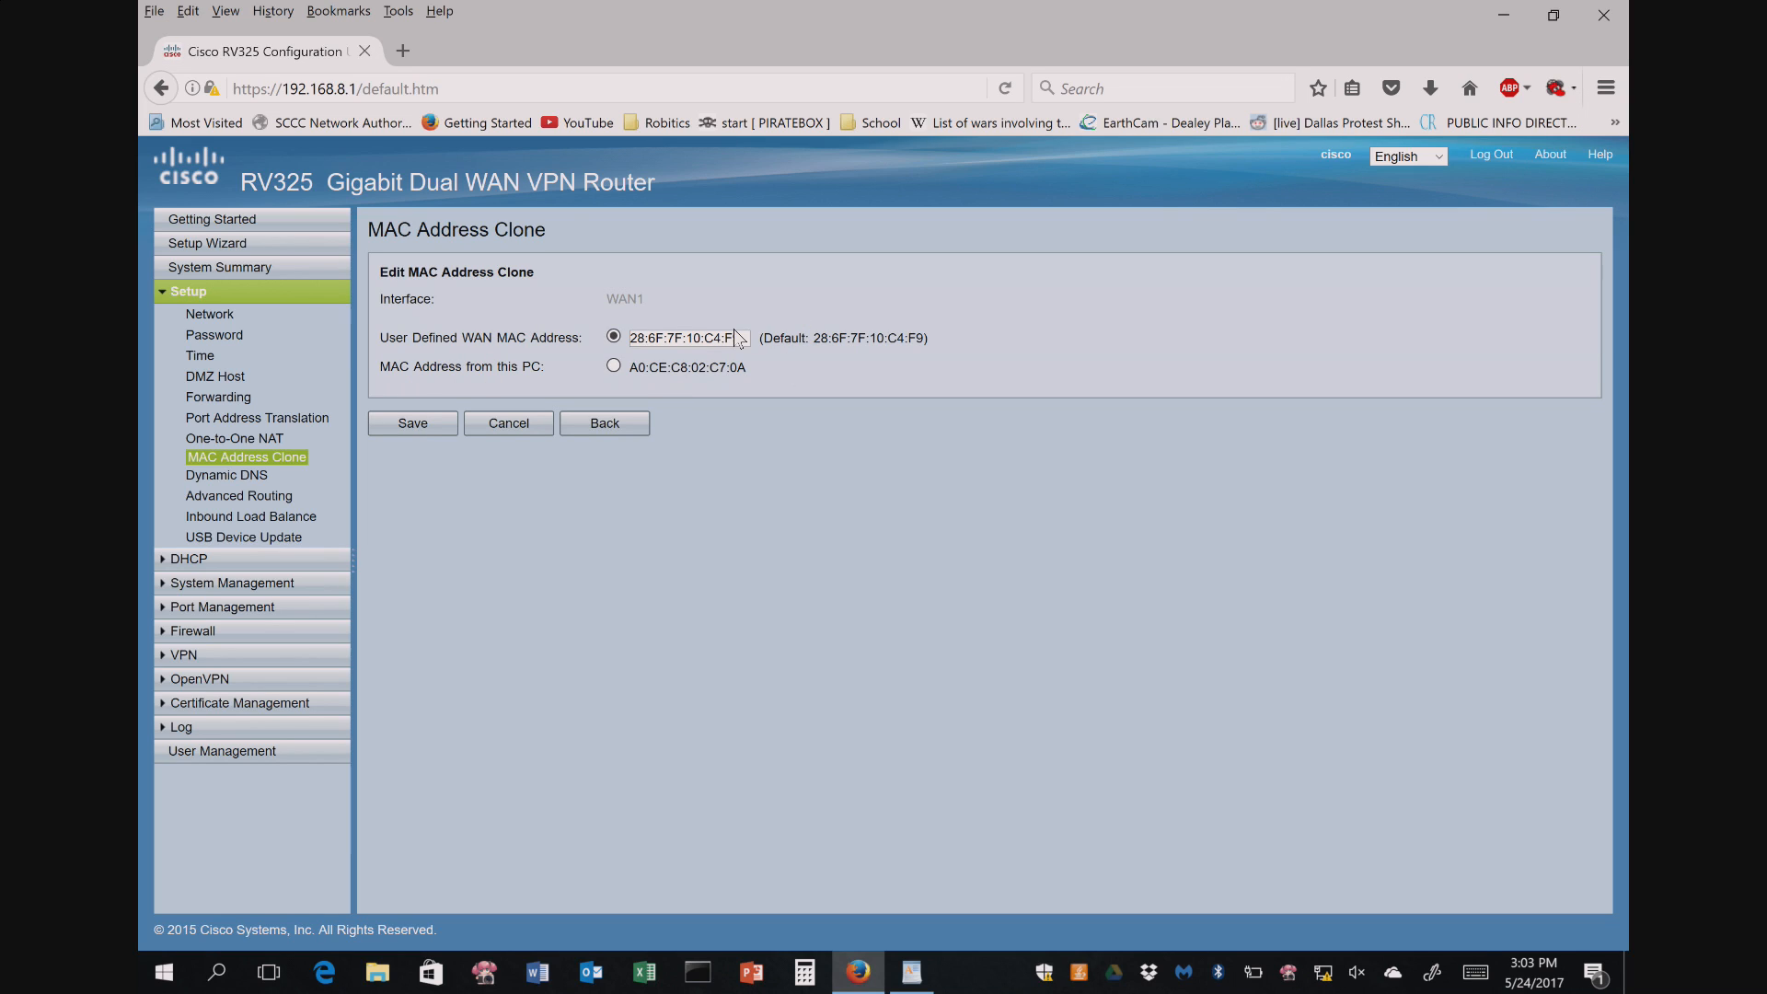
mouse_move(744, 337)
left_mouse_down()
mouse_move(580, 341)
mouse_move(741, 338)
left_mouse_up()
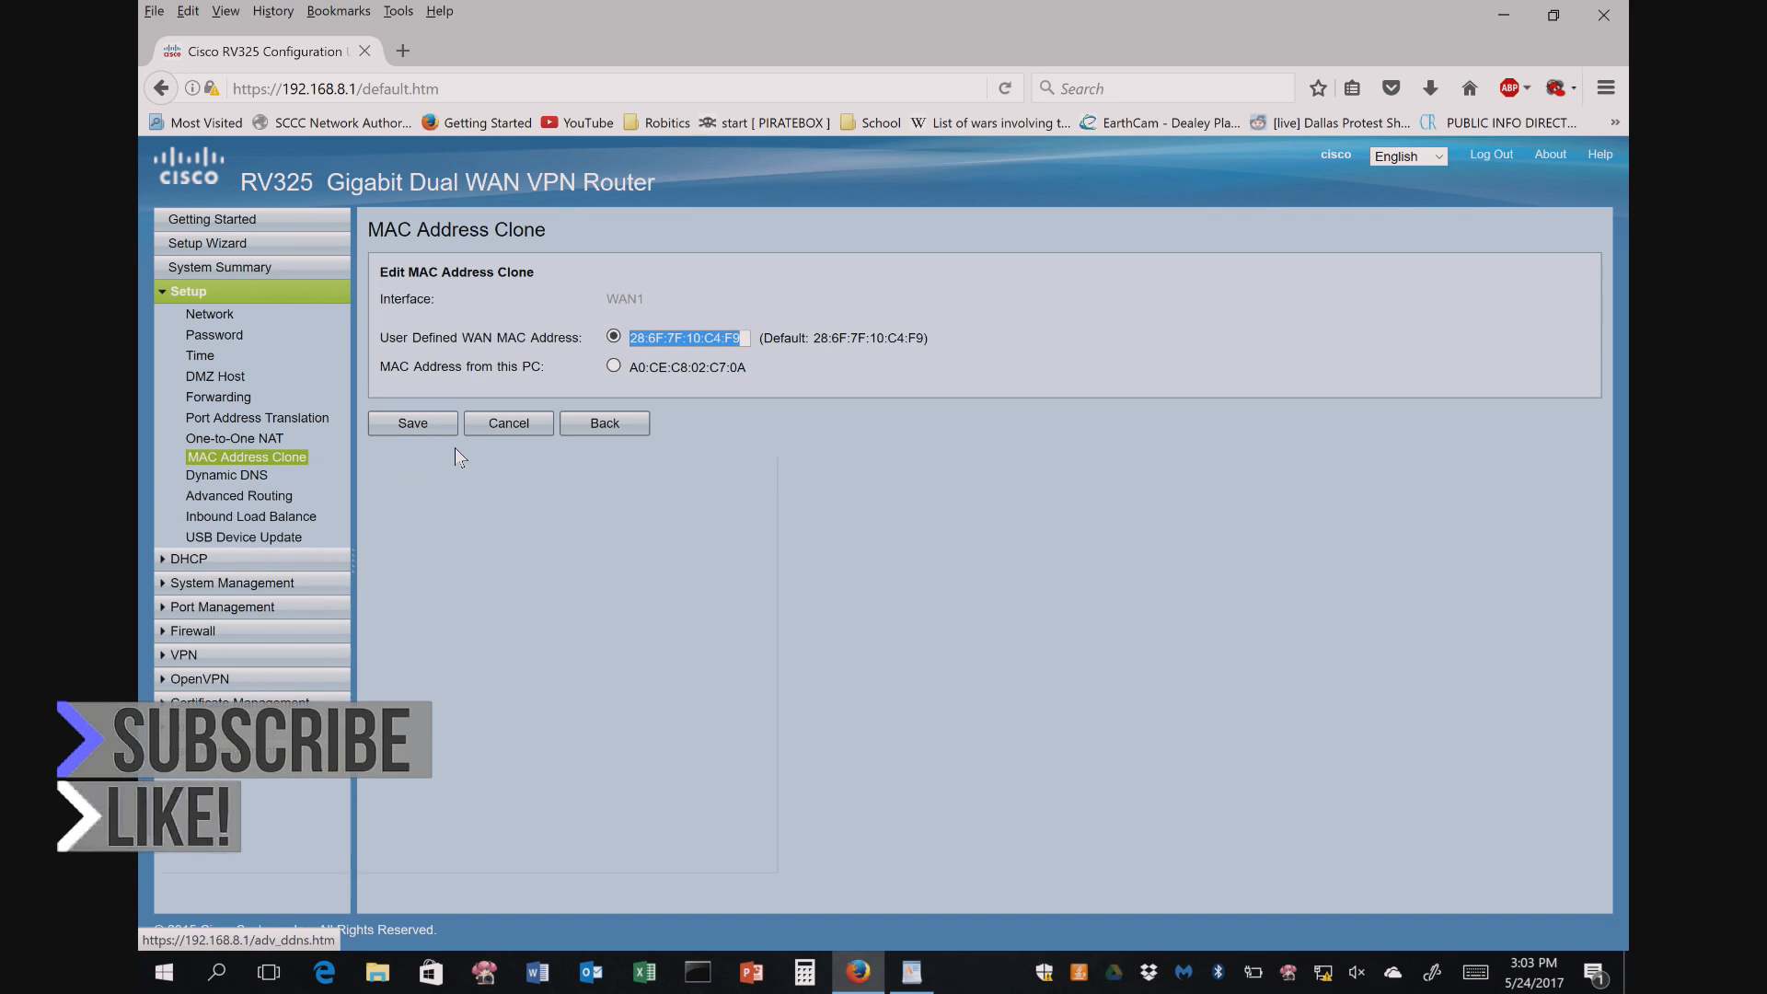
left_click(517, 427)
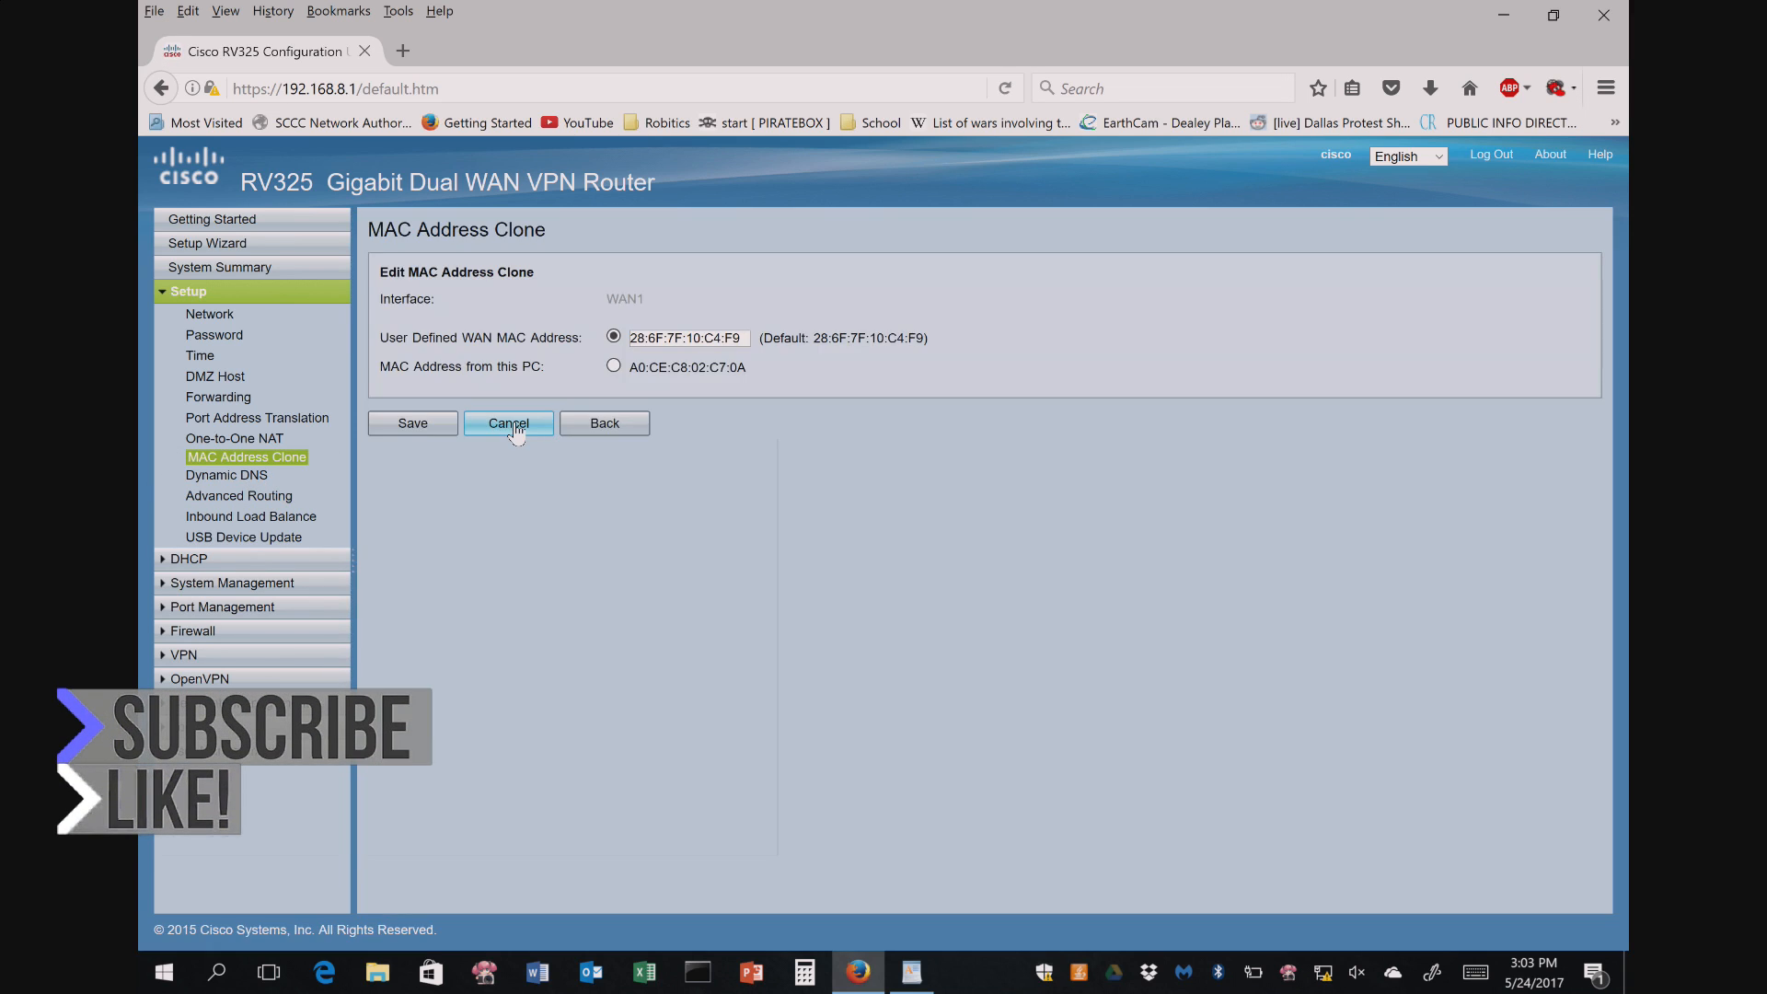
left_click(621, 427)
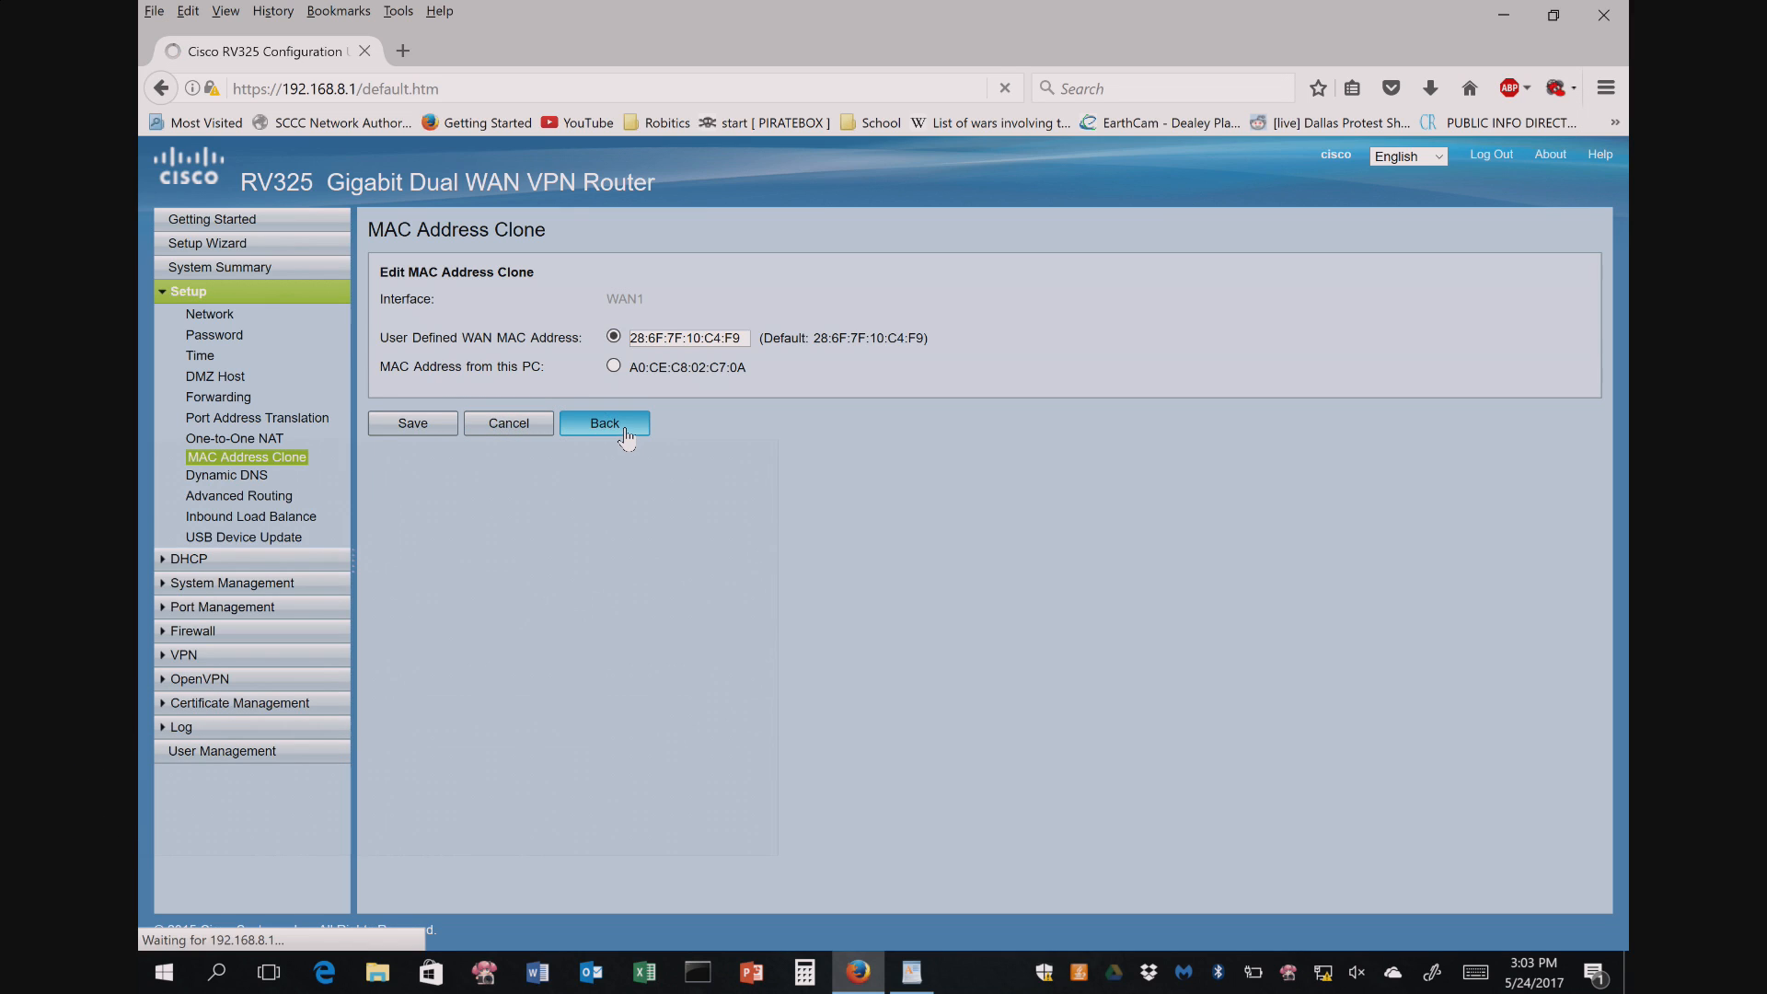
- Look through Dynamic DNS, Advanced Routing and USB Device Update, then open DHCP Setup for VLAN 1
left_click(217, 477)
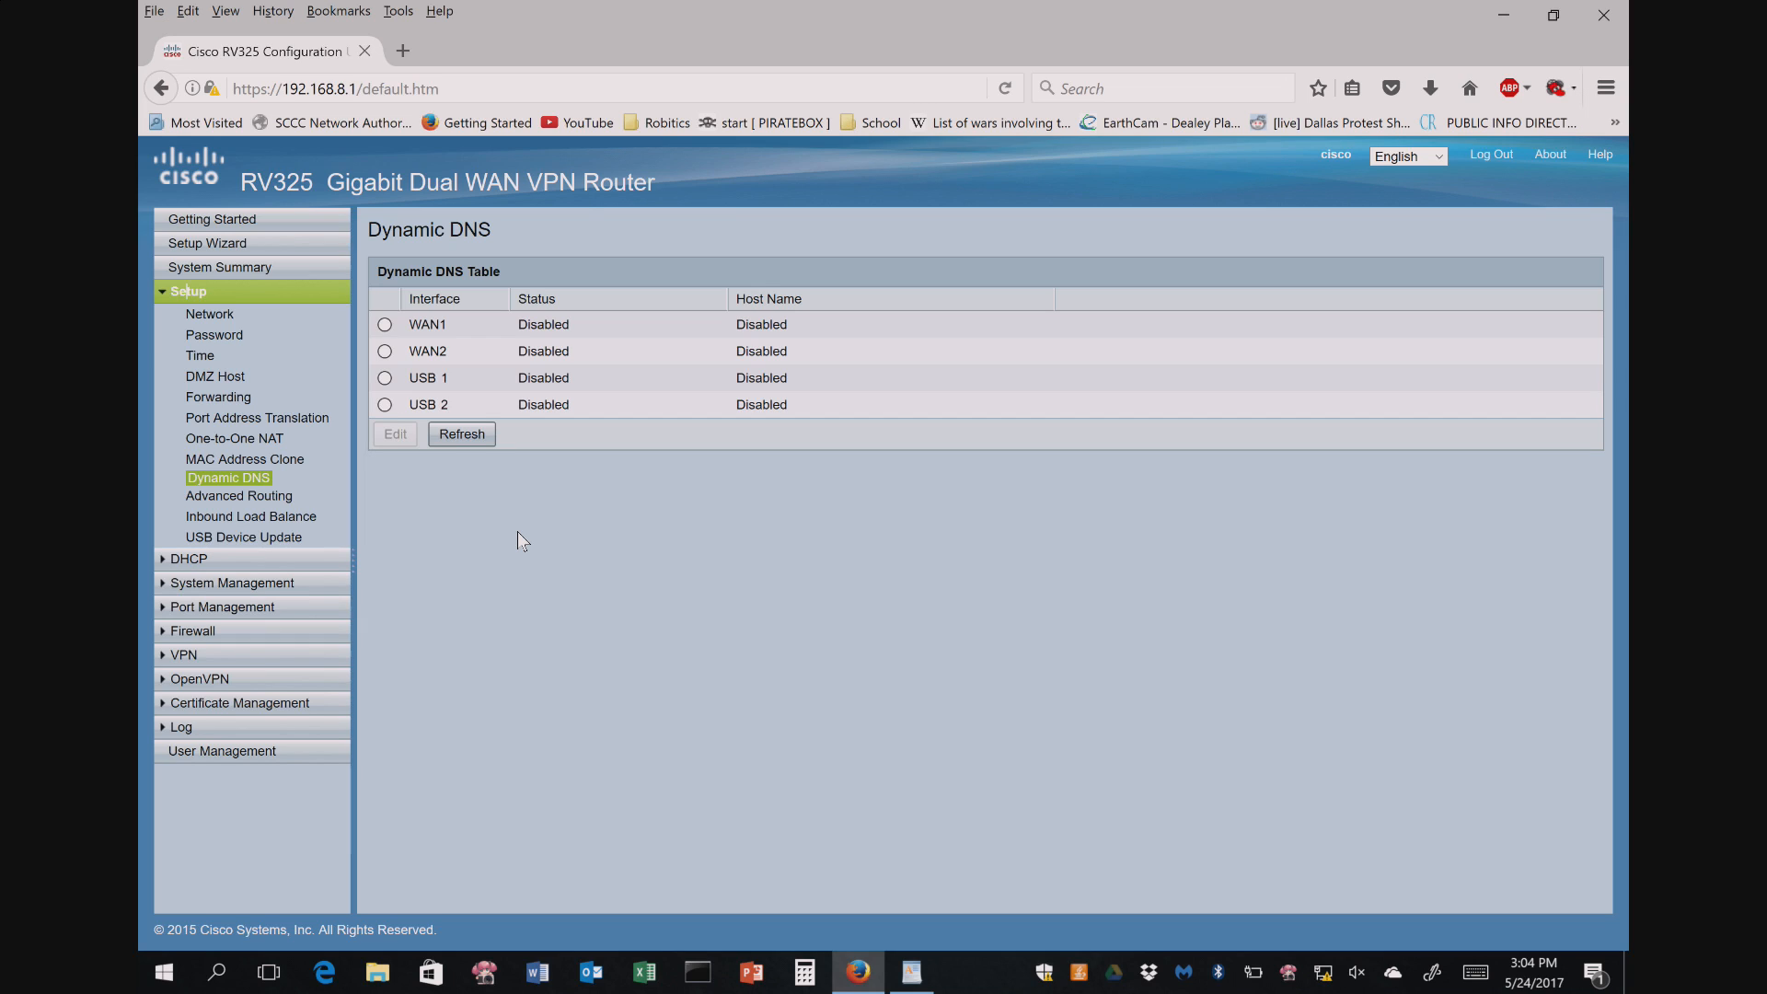
left_click(241, 496)
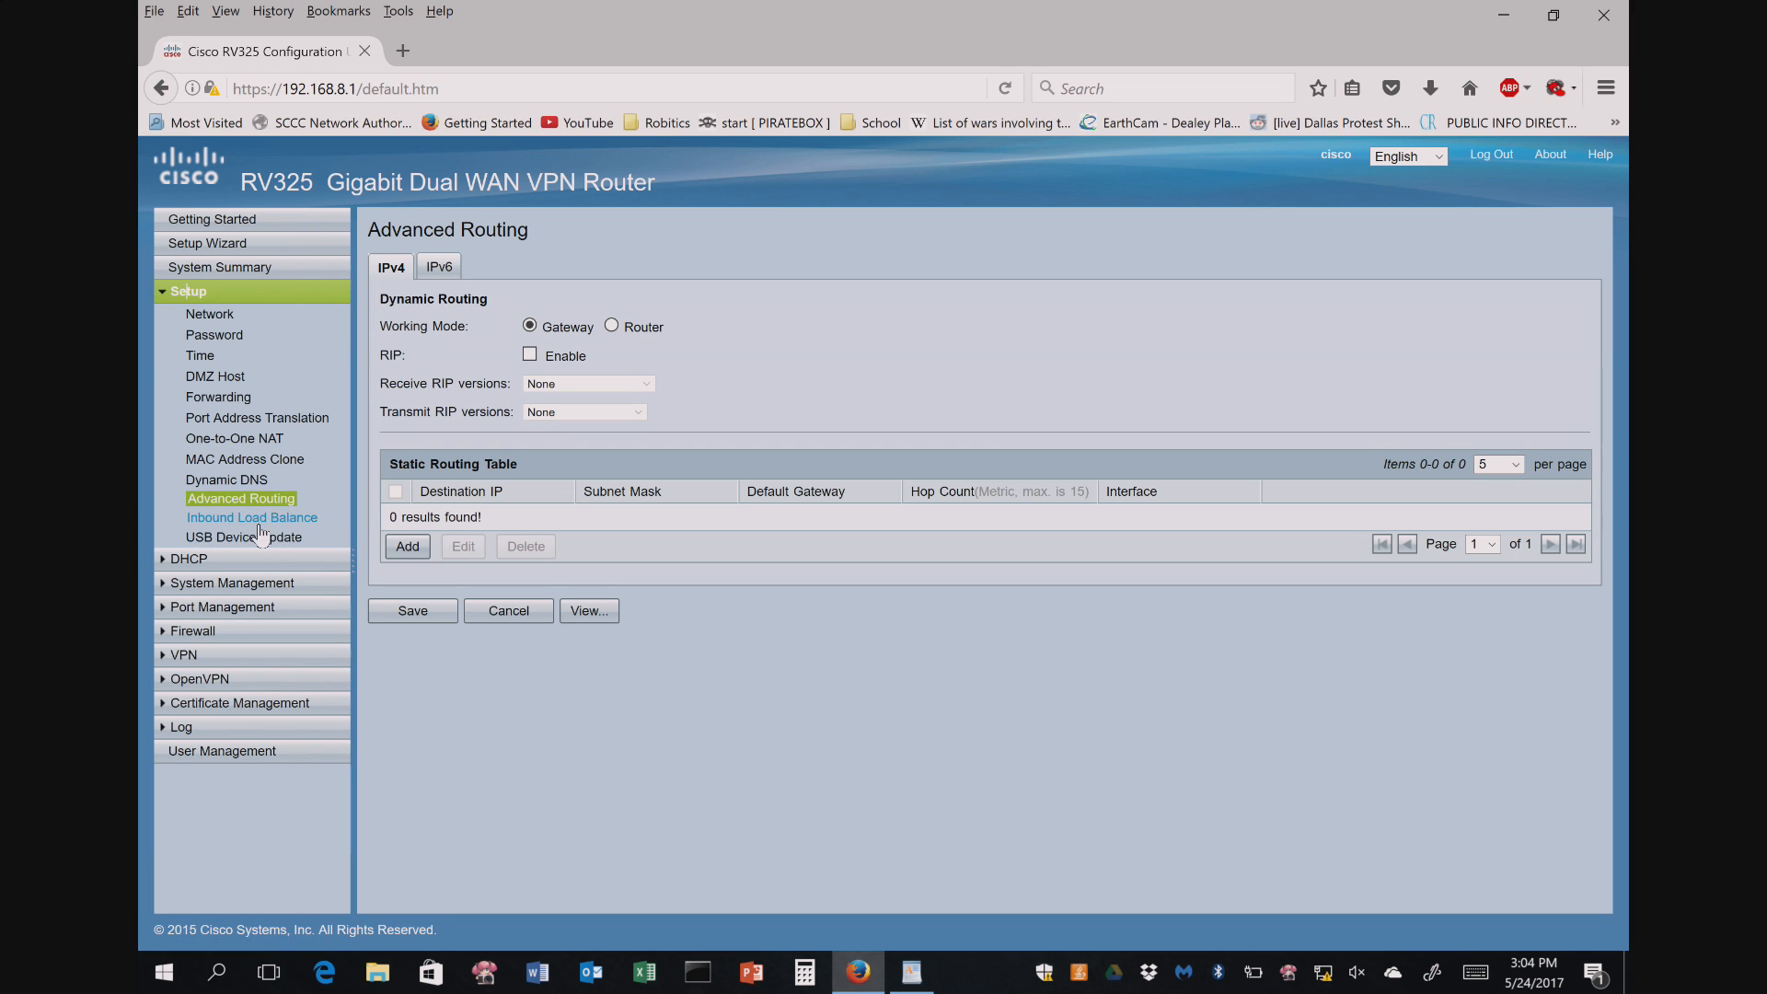
left_click(257, 536)
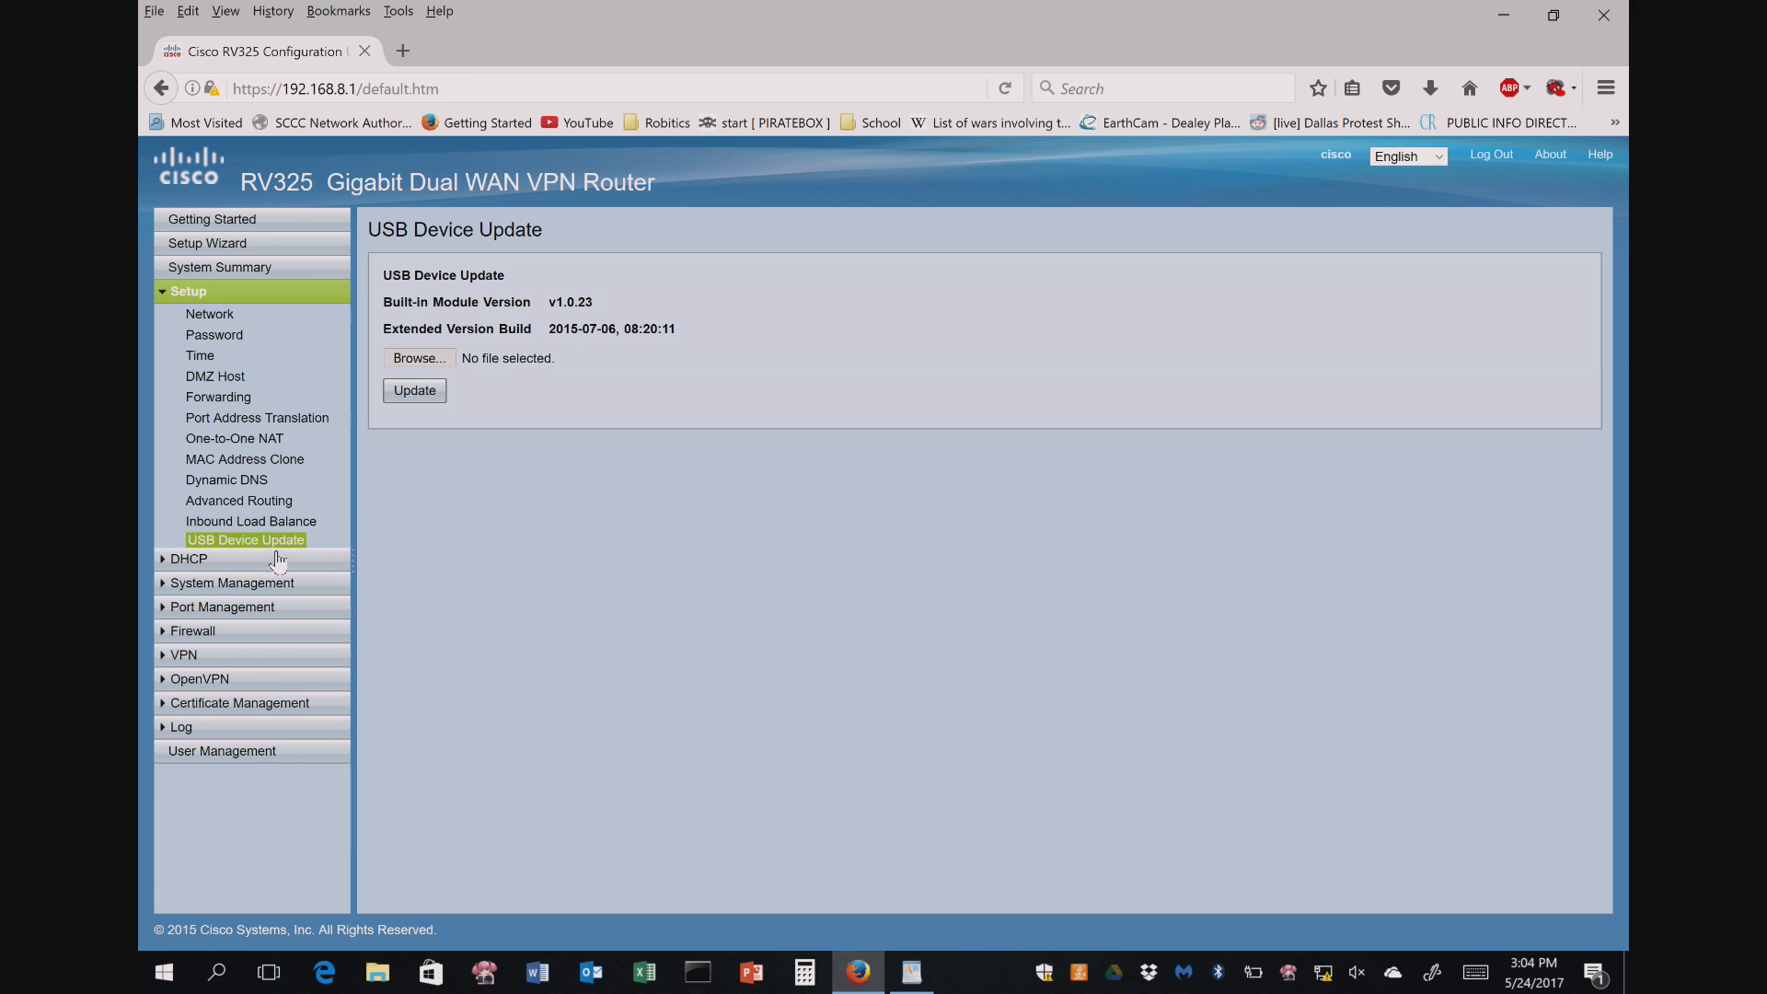
left_click(187, 558)
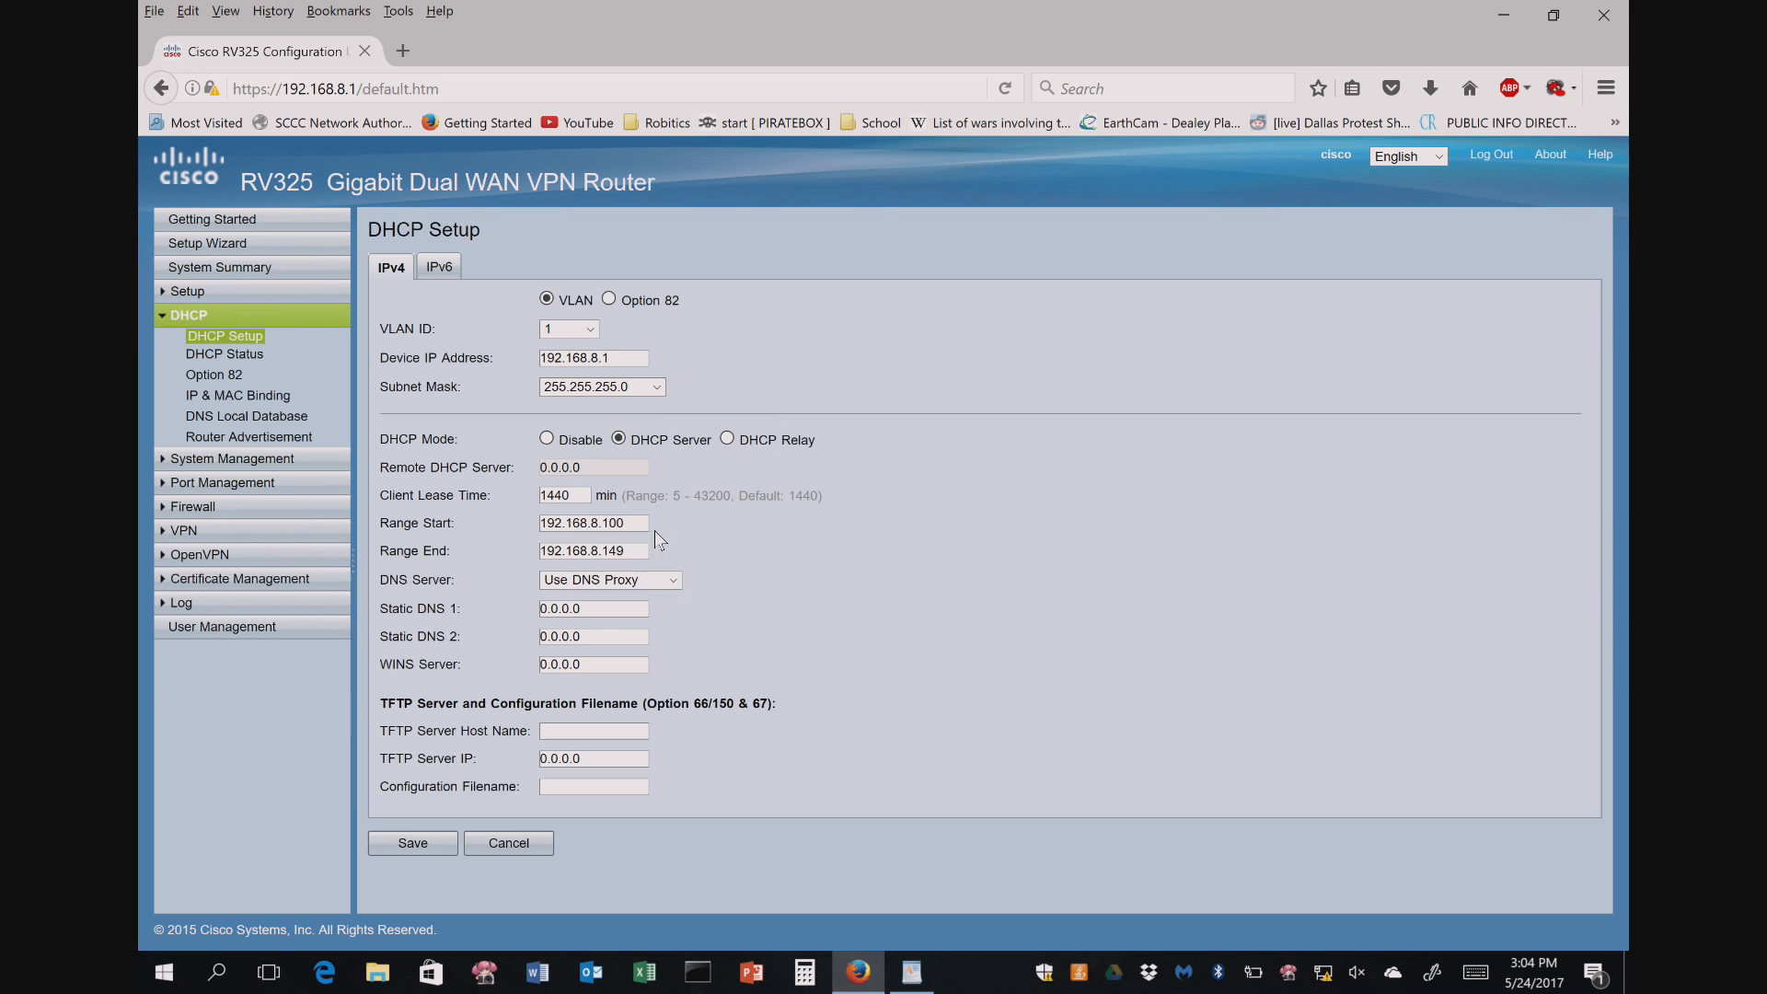
- Set DHCP Static DNS 1 to 192.168.8.225 and Static DNS 2 to 8.8.8.8, then save
double_click(578, 609)
left_click(505, 608)
key("BackSpace")
key("BackSpace")
key("BackSpace")
key("BackSpace")
key("BackSpace")
key("BackSpace")
key("BackSpace")
type("192.1")
key("Tab")
triple_click(622, 637)
type("8.8.8.8")
key("Tab")
key("Tab")
key("Tab")
left_click(425, 841)
- Change the DHCP range to 192.168.8.50–192.168.8.200 and save, which triggers an IP-range overlap error
left_click(634, 530)
key("BackSpace")
key("BackSpace")
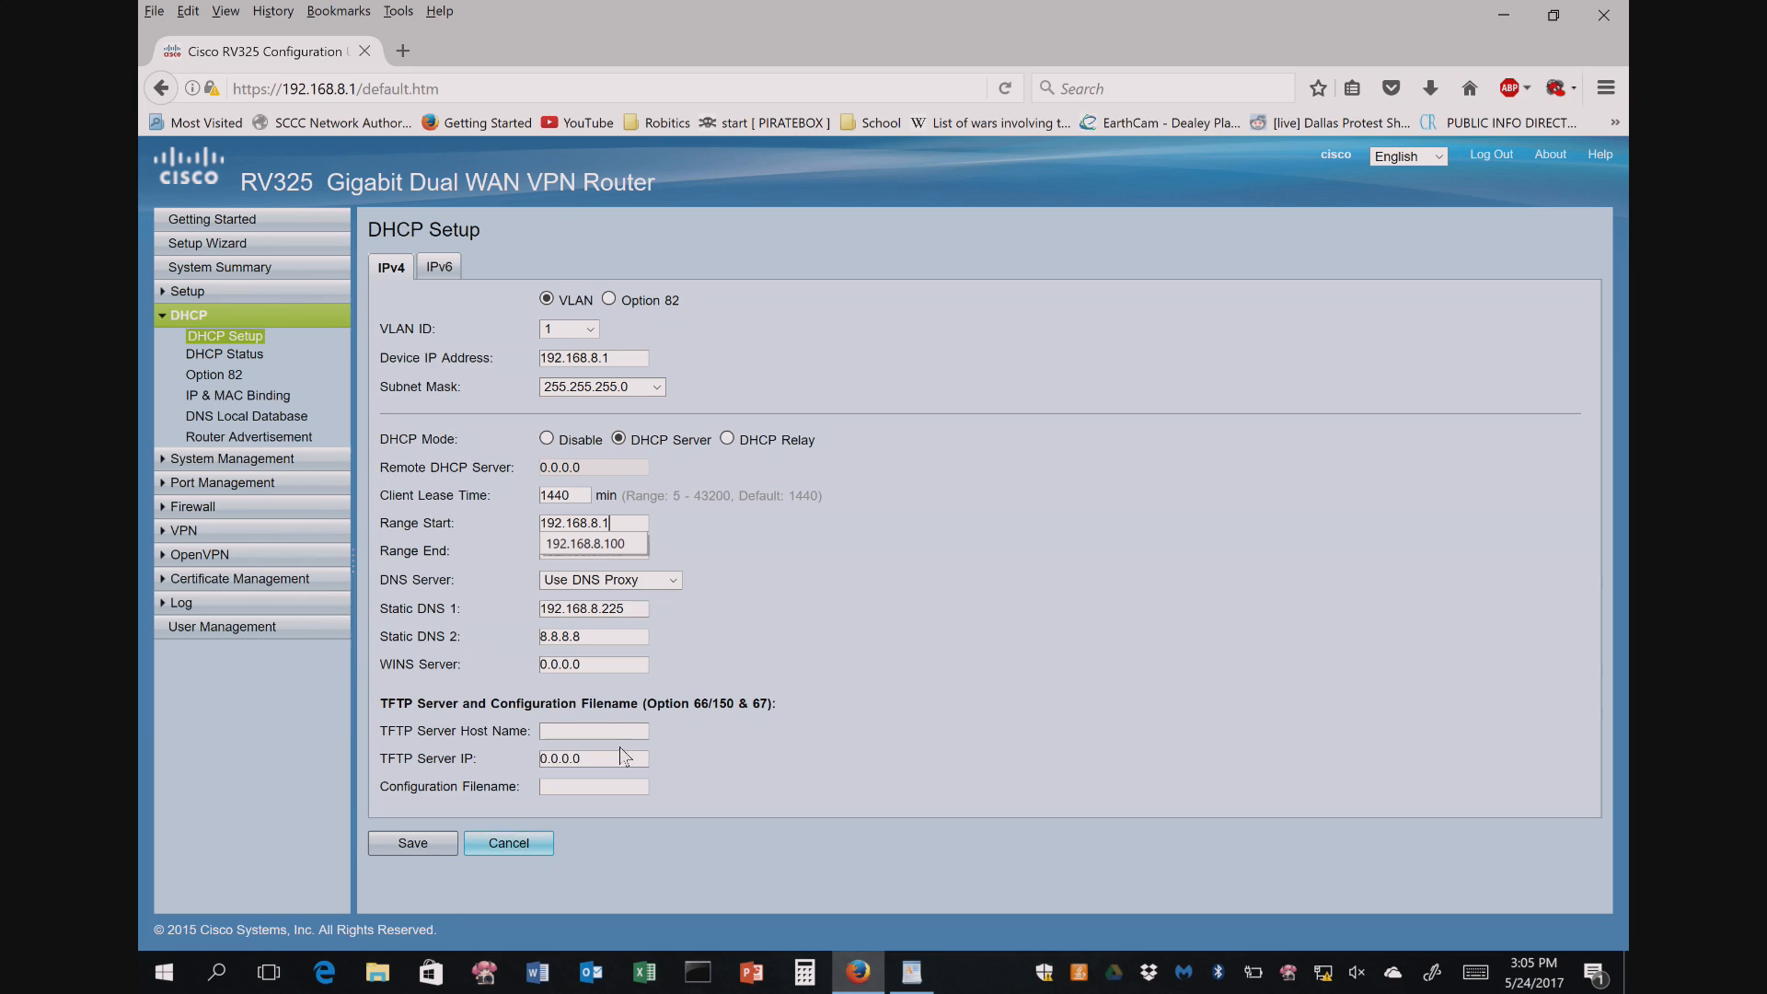
type("50")
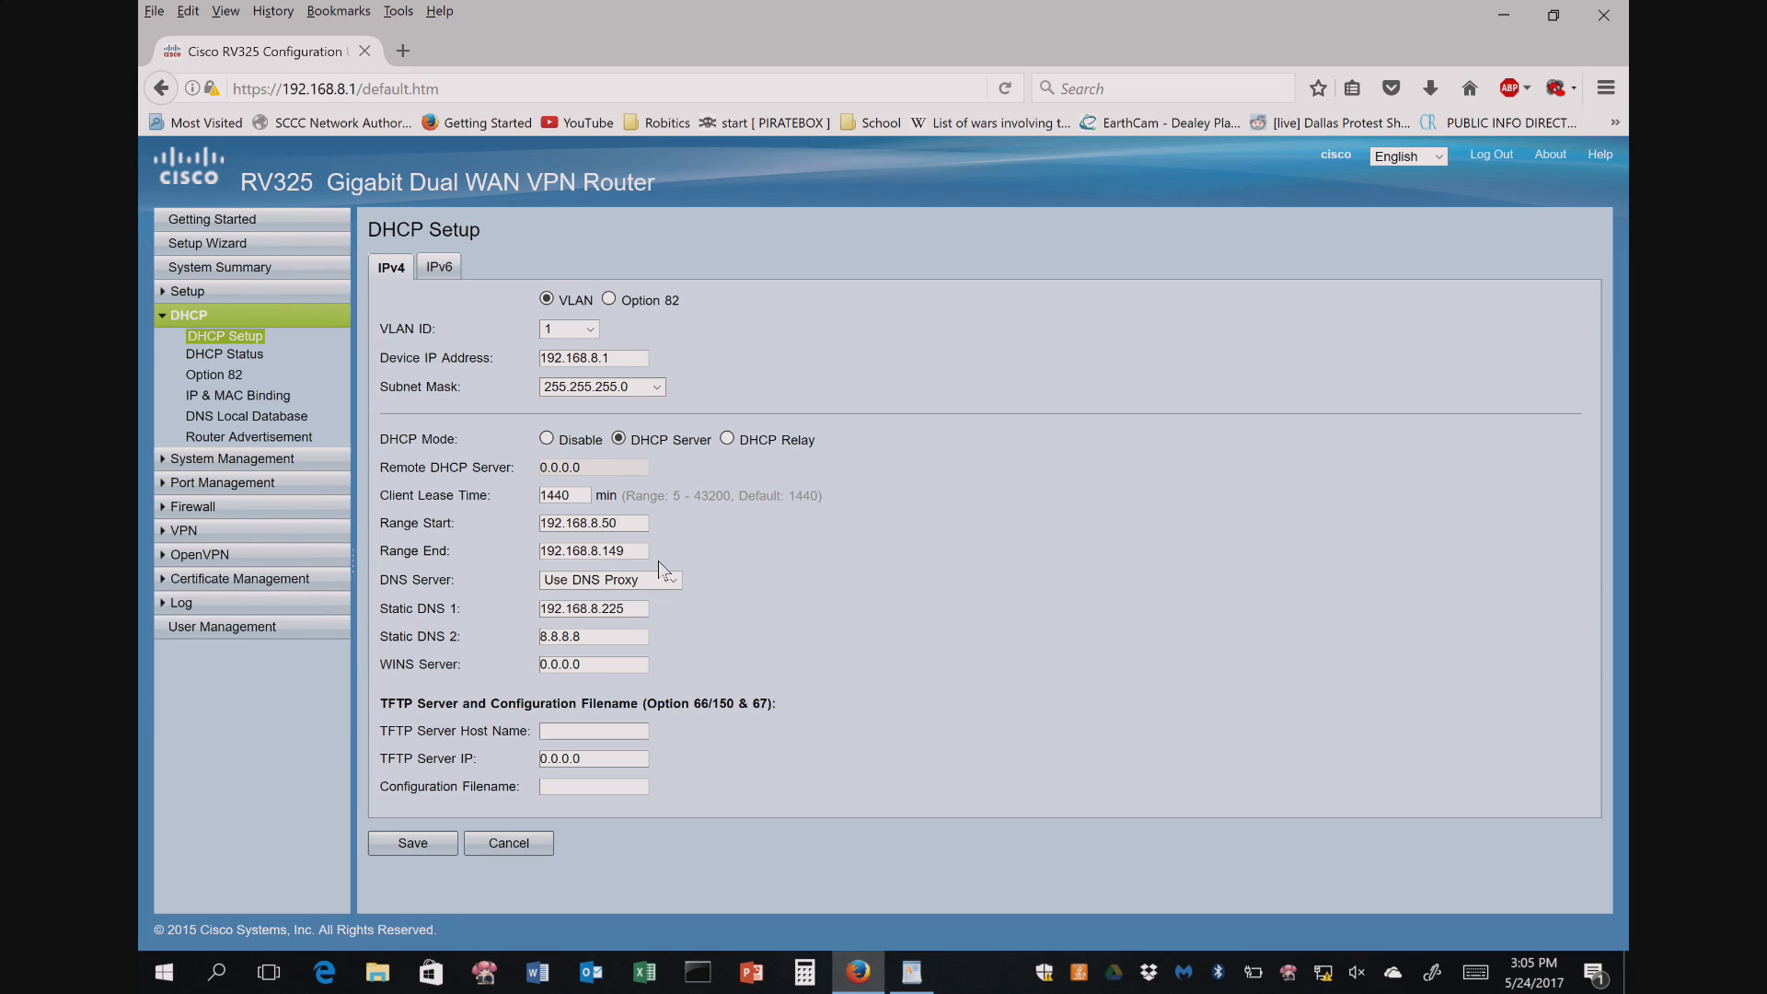
left_click(630, 552)
key("BackSpace")
key("BackSpace")
key("BackSpace")
type("20")
left_click(412, 843)
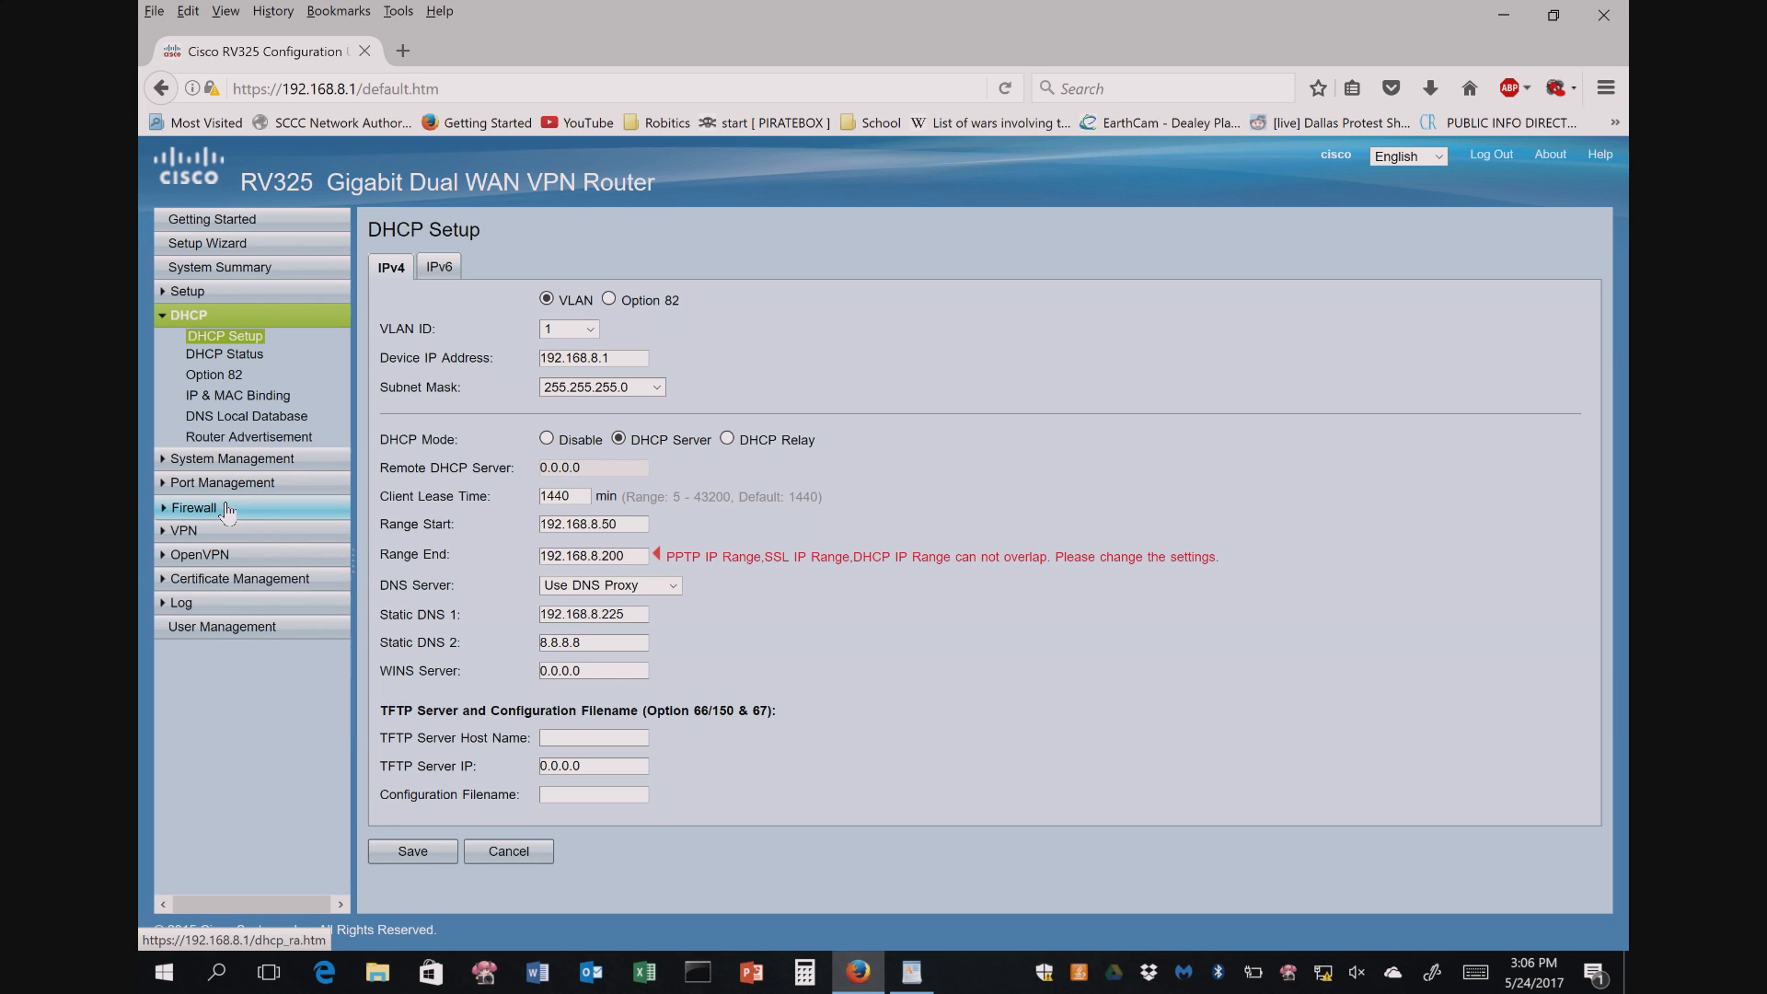
- Go to VPN > PPTP Server without saving the DHCP changes and begin editing the range start address
left_click(183, 532)
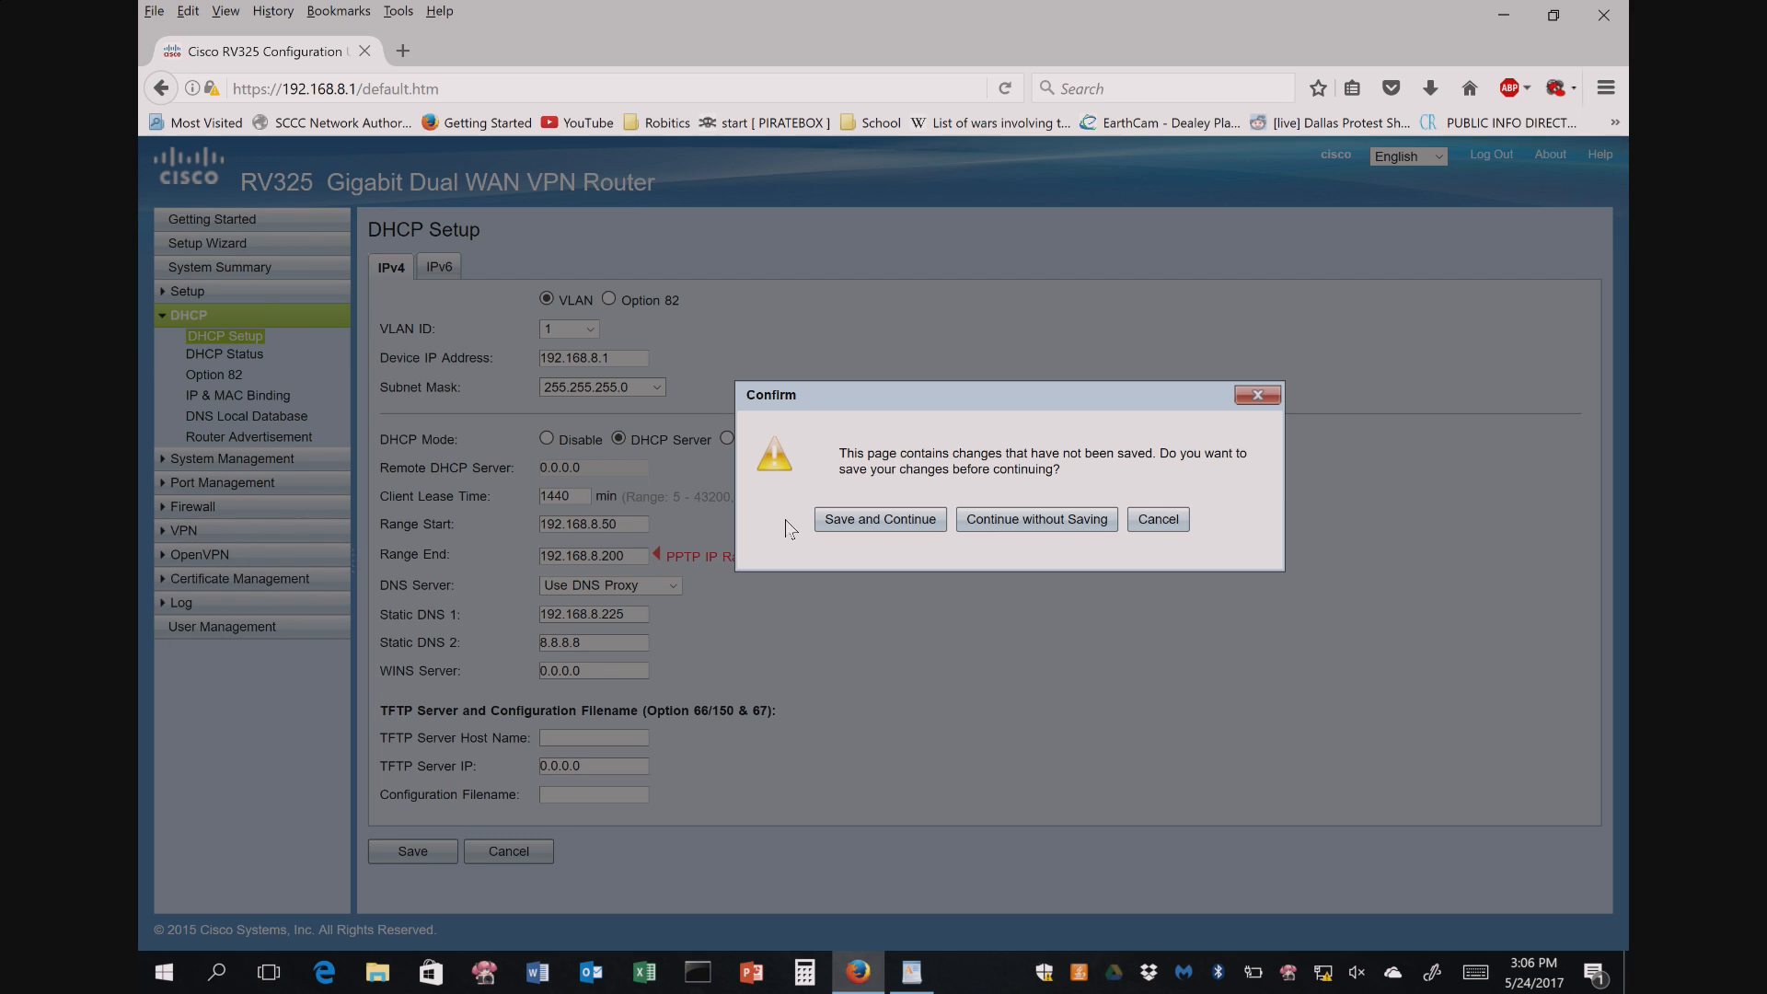
left_click(1040, 519)
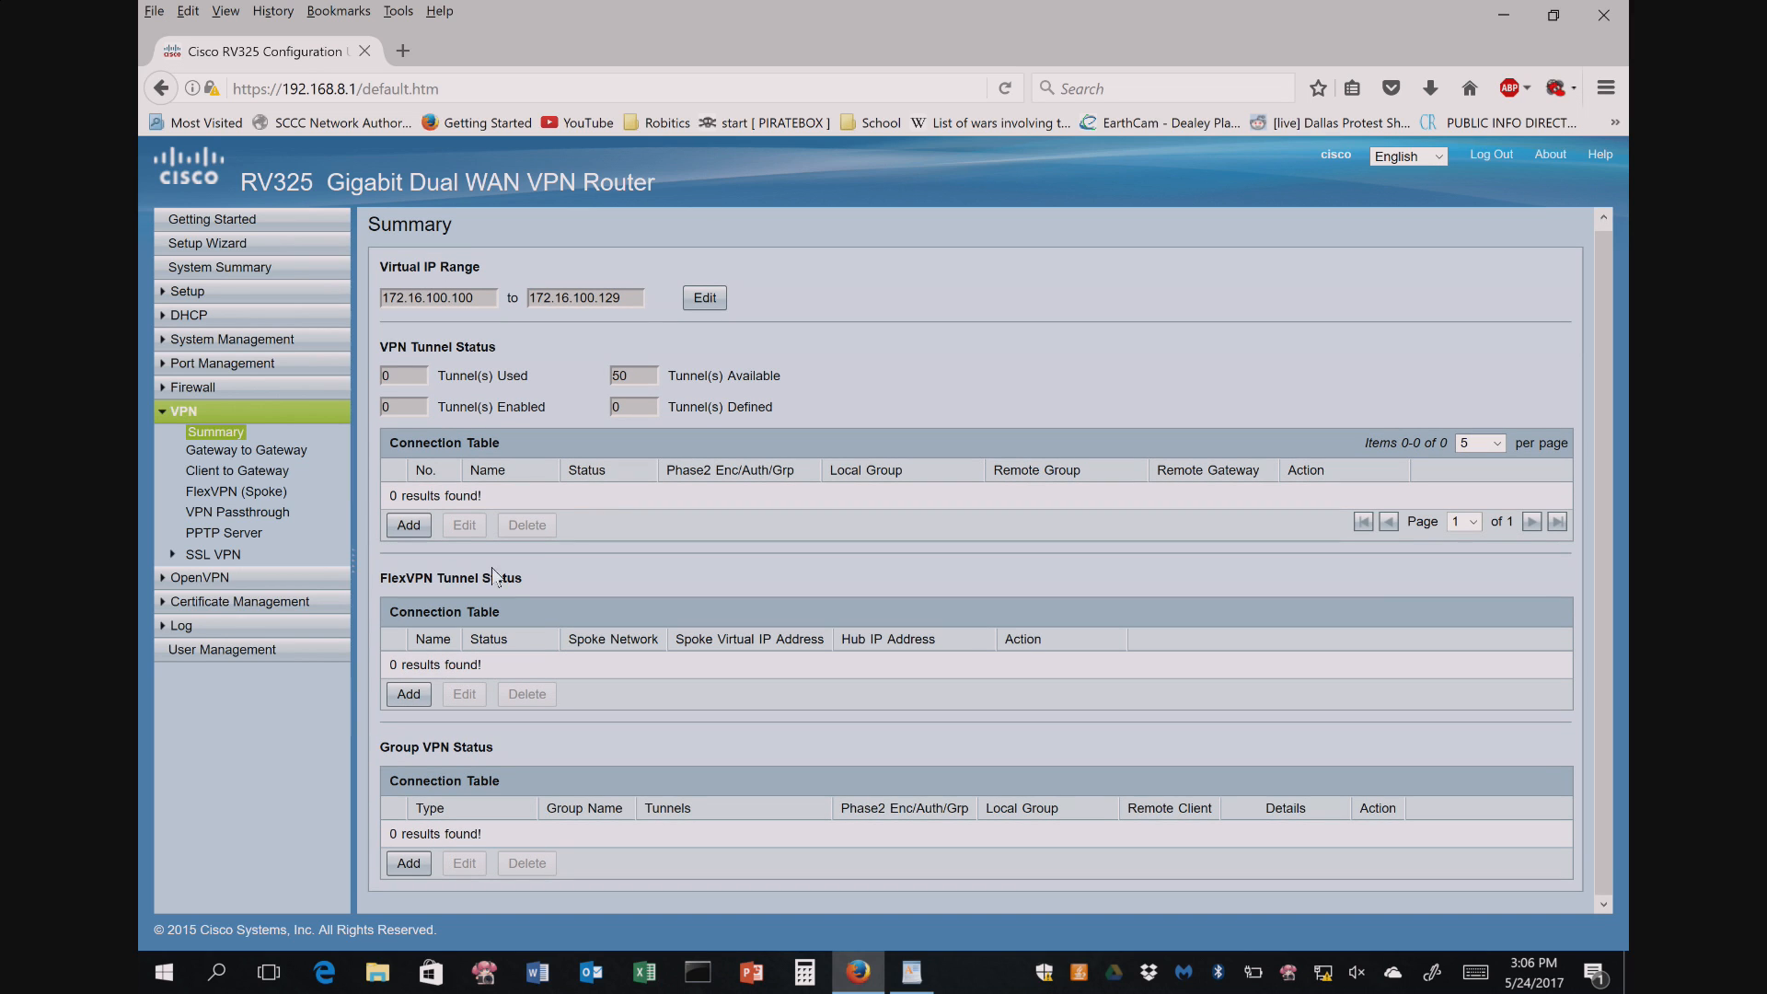
left_click(324, 537)
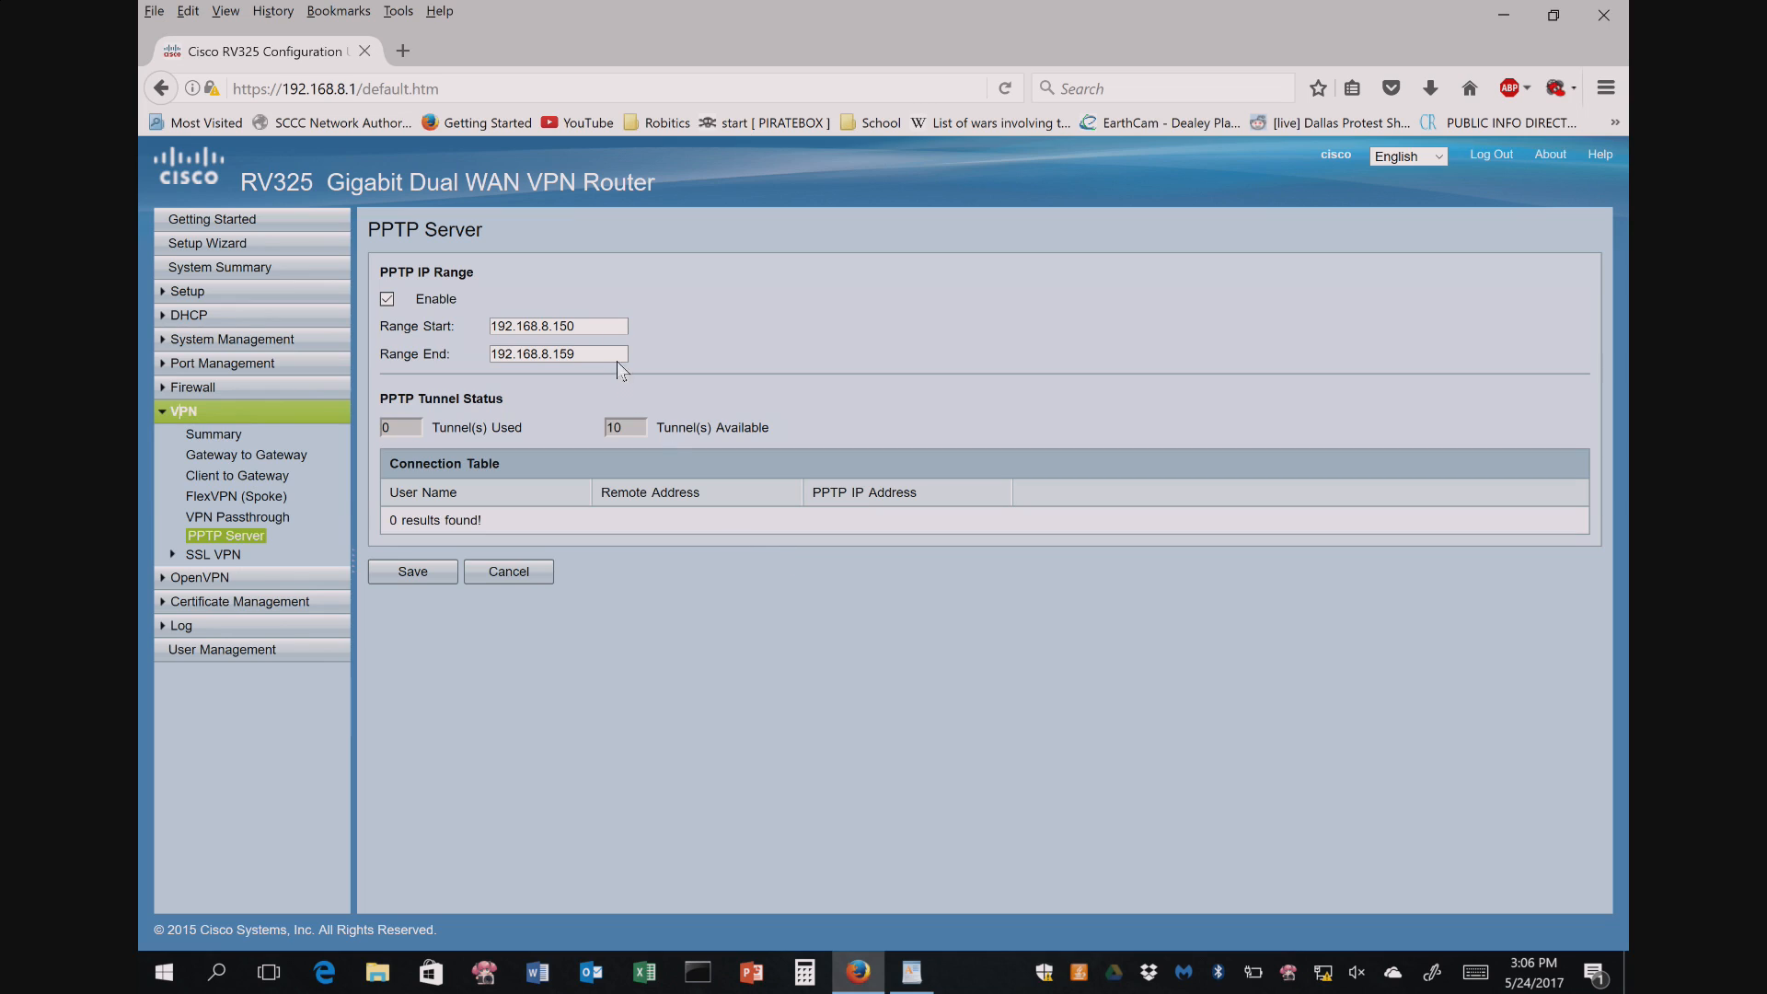
double_click(592, 327)
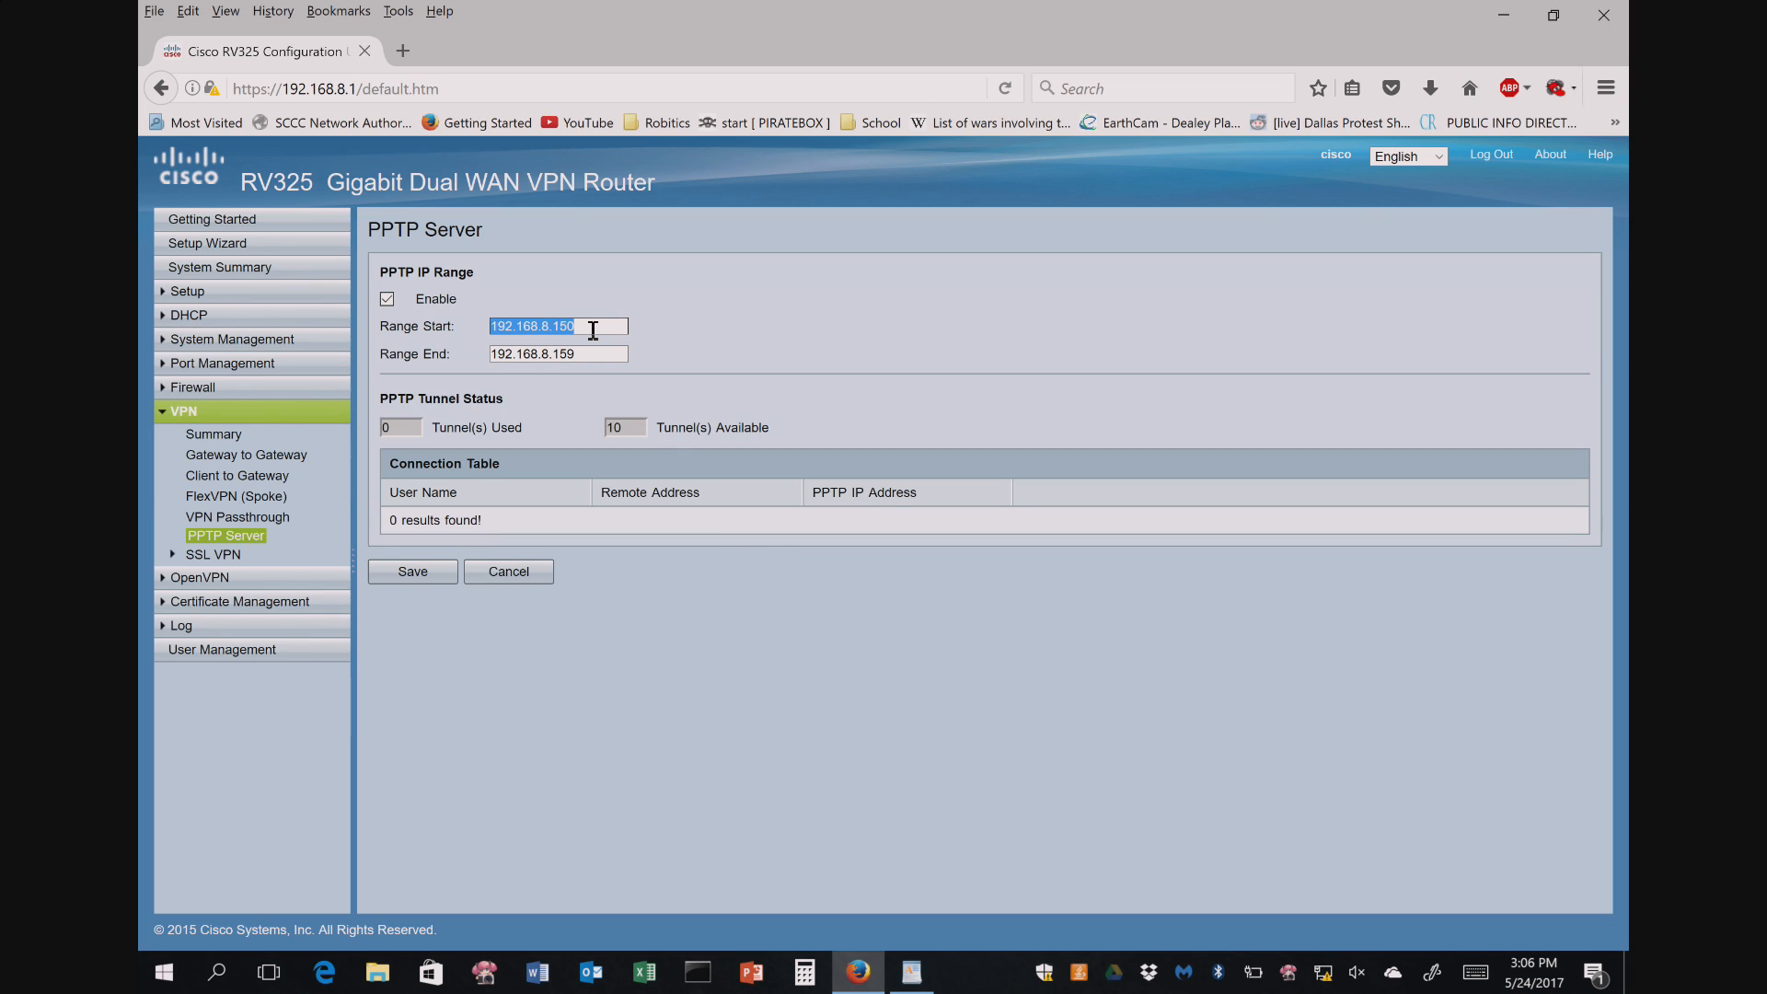
left_click(592, 330)
key("BackSpace")
key("BackSpace")
key("BackSpace")
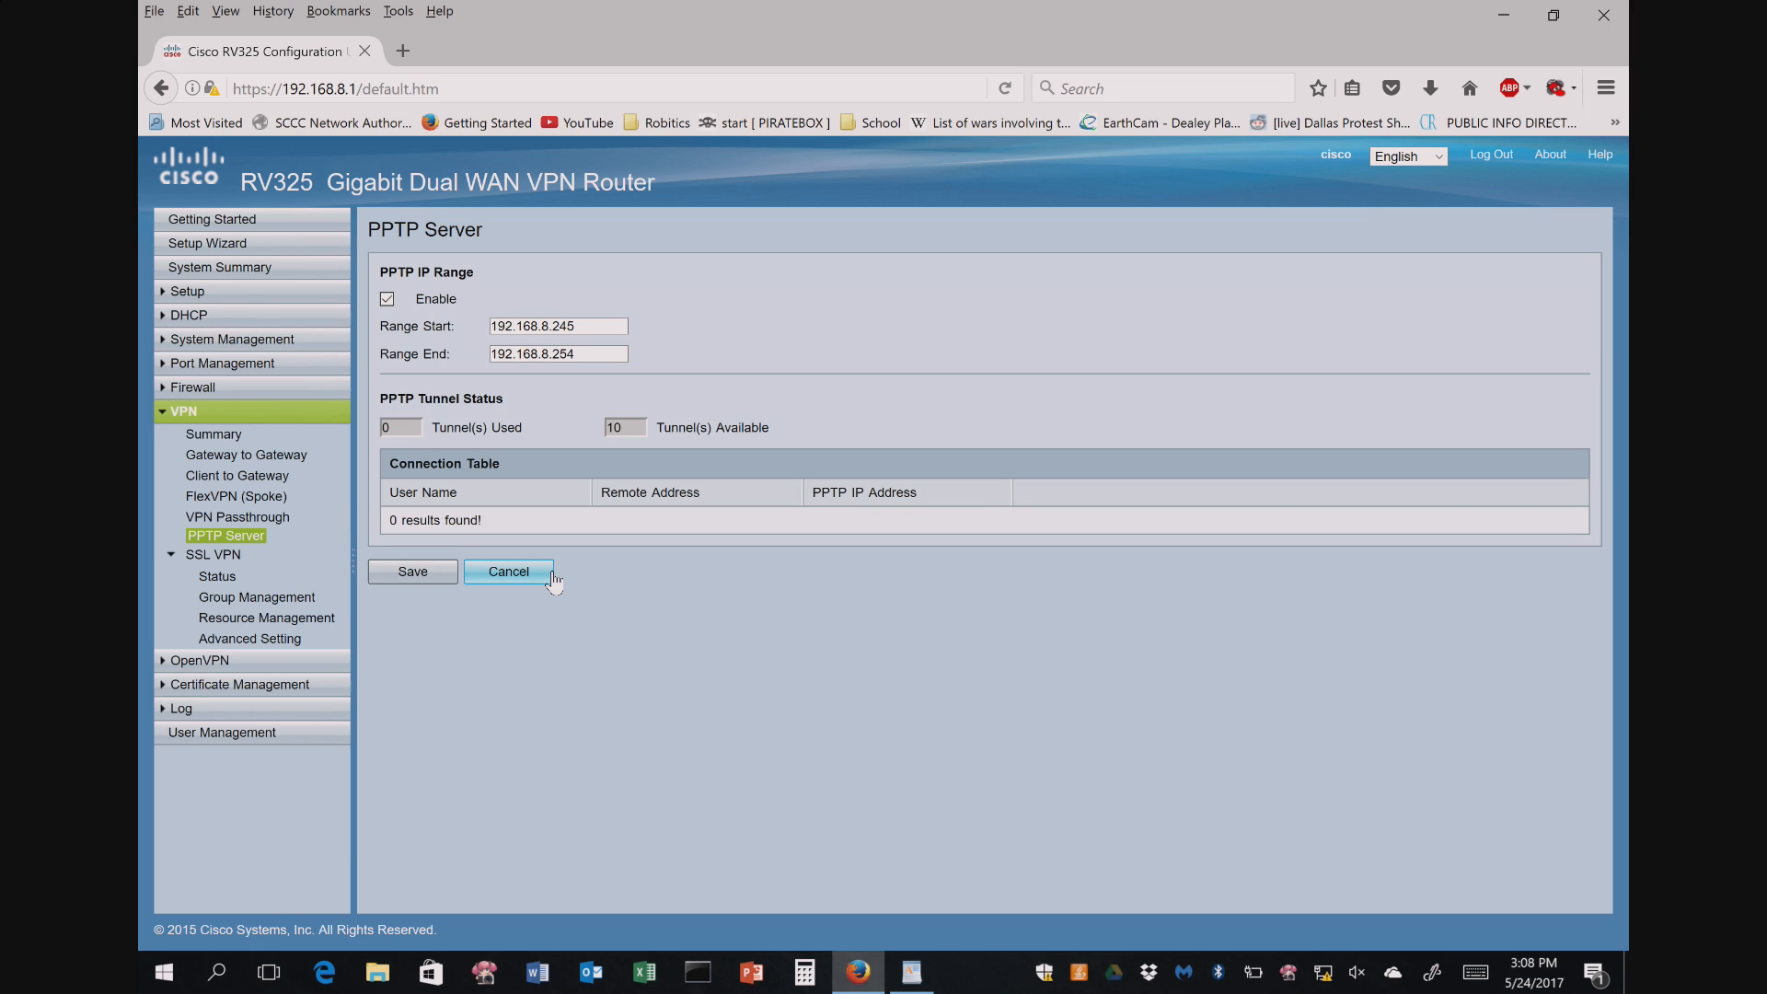
- Change the DHCP Setup lease range to 192.168.8.50 through 192.168.8.199
left_click(219, 394)
left_click(206, 295)
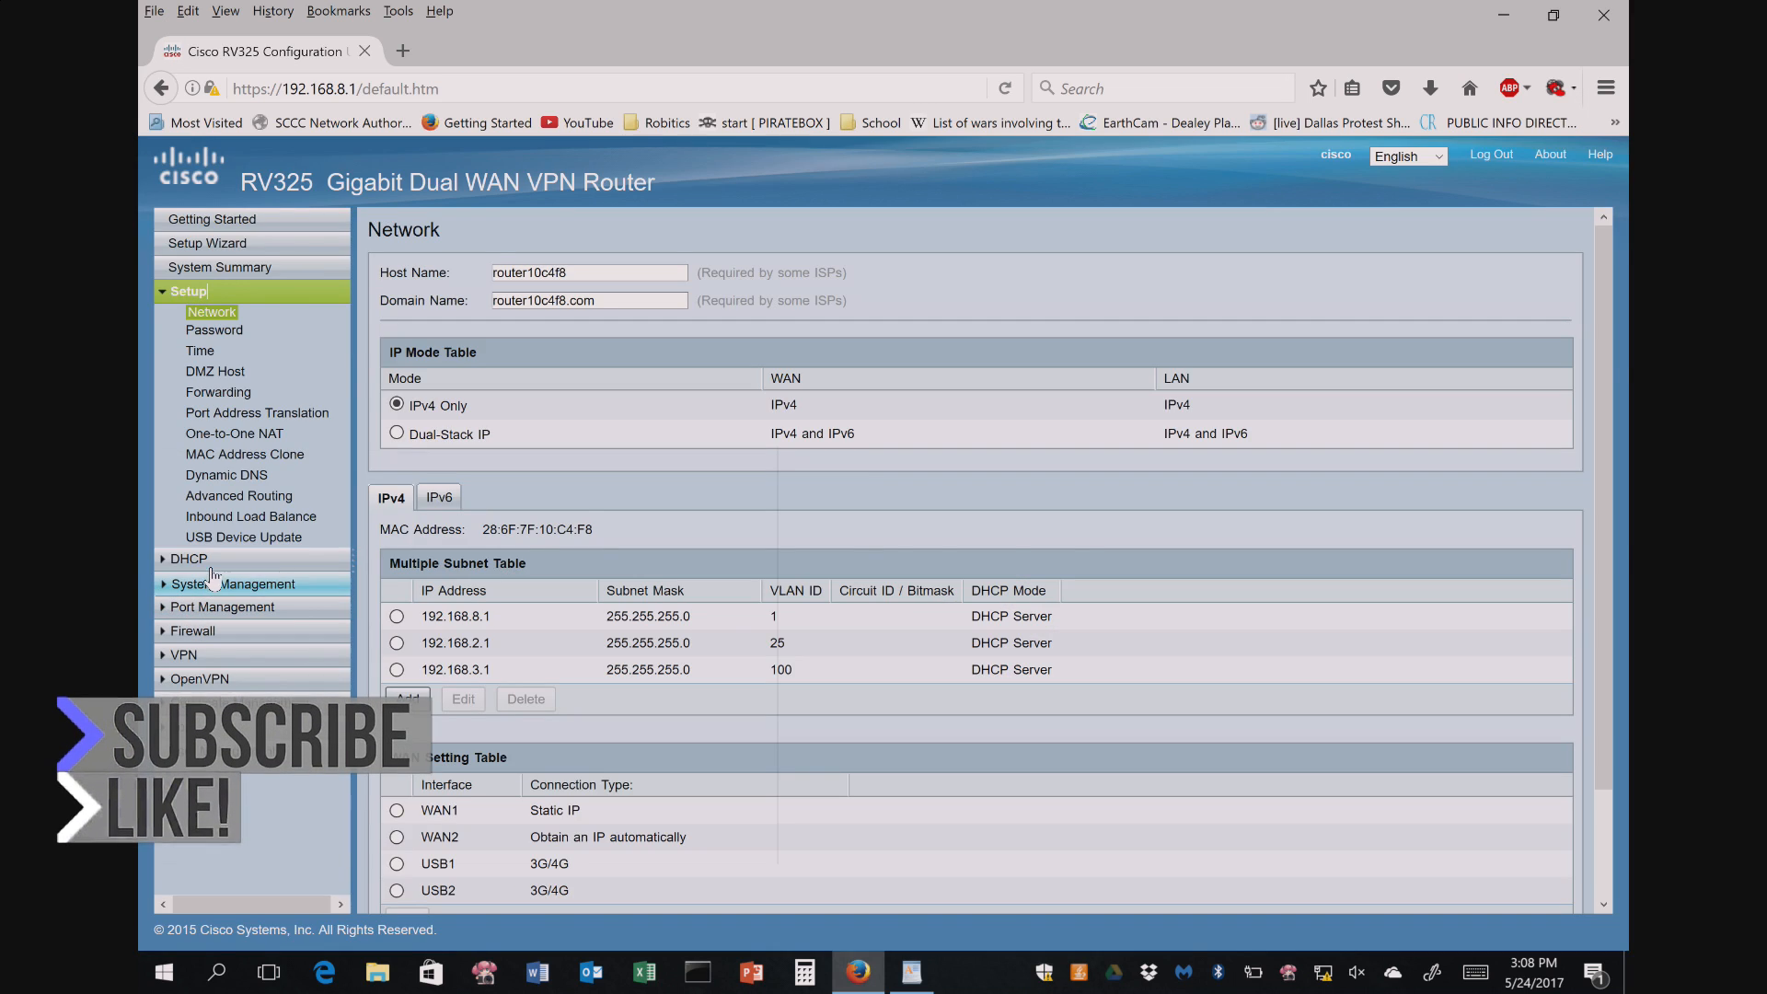
left_click(210, 561)
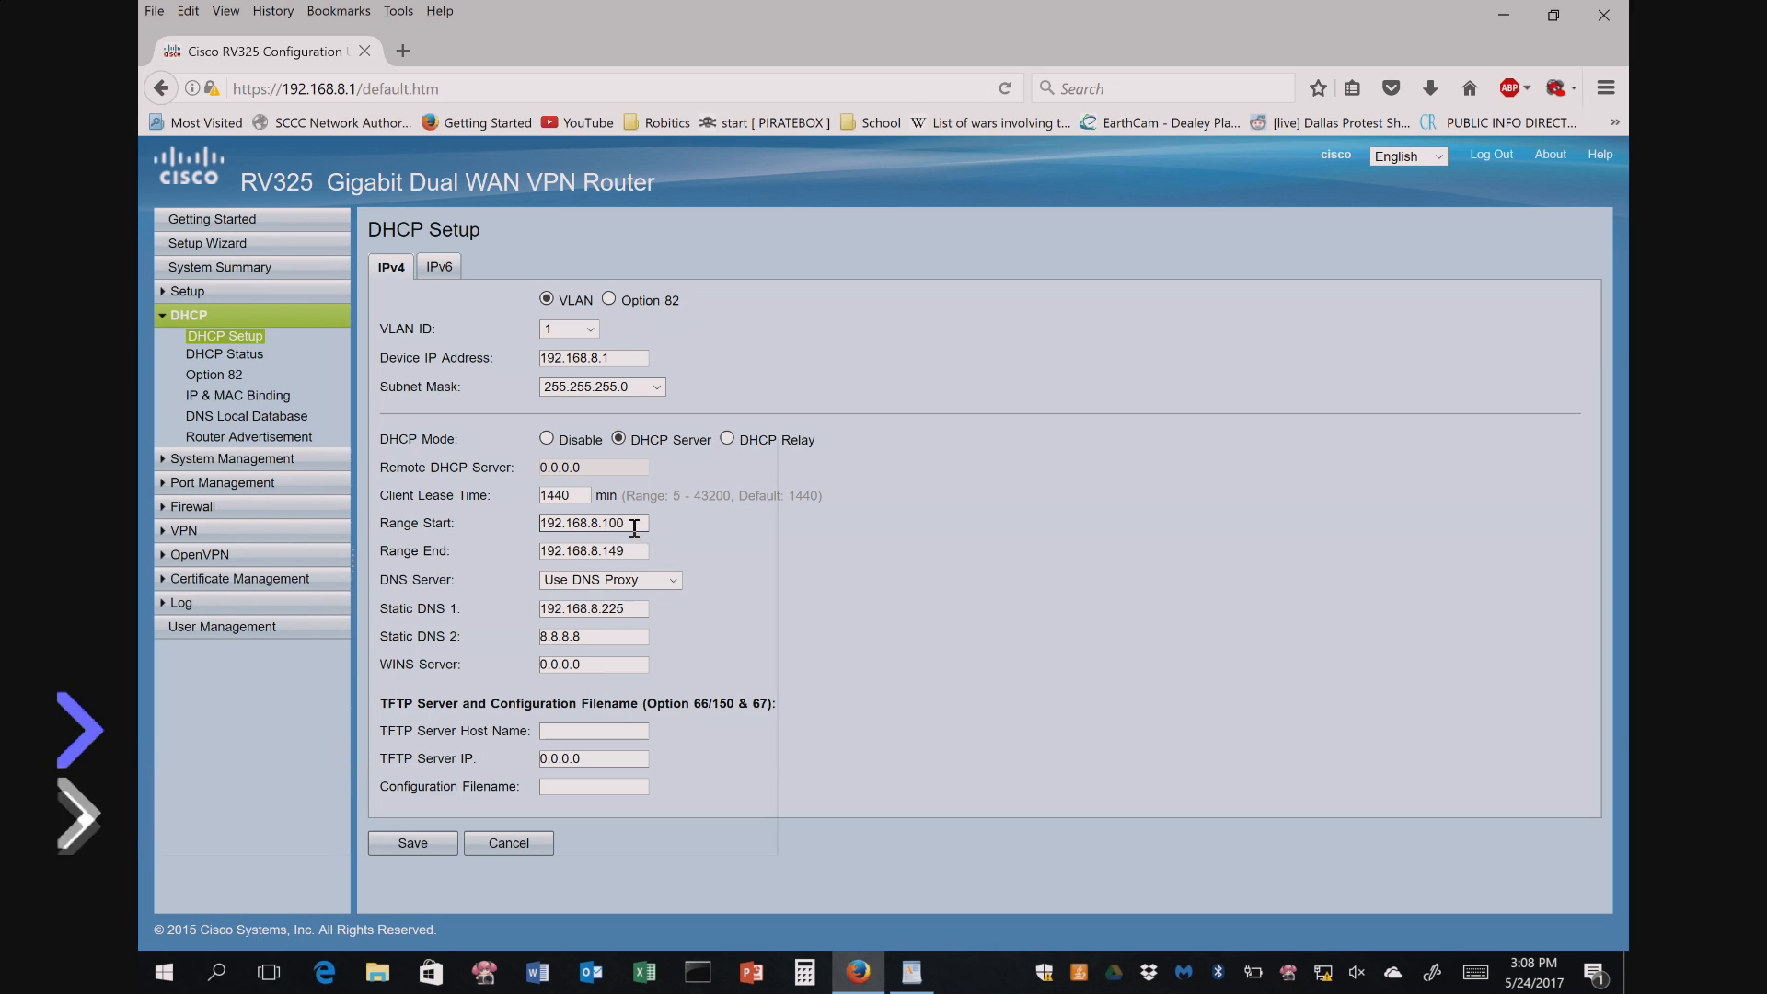
left_click(632, 524)
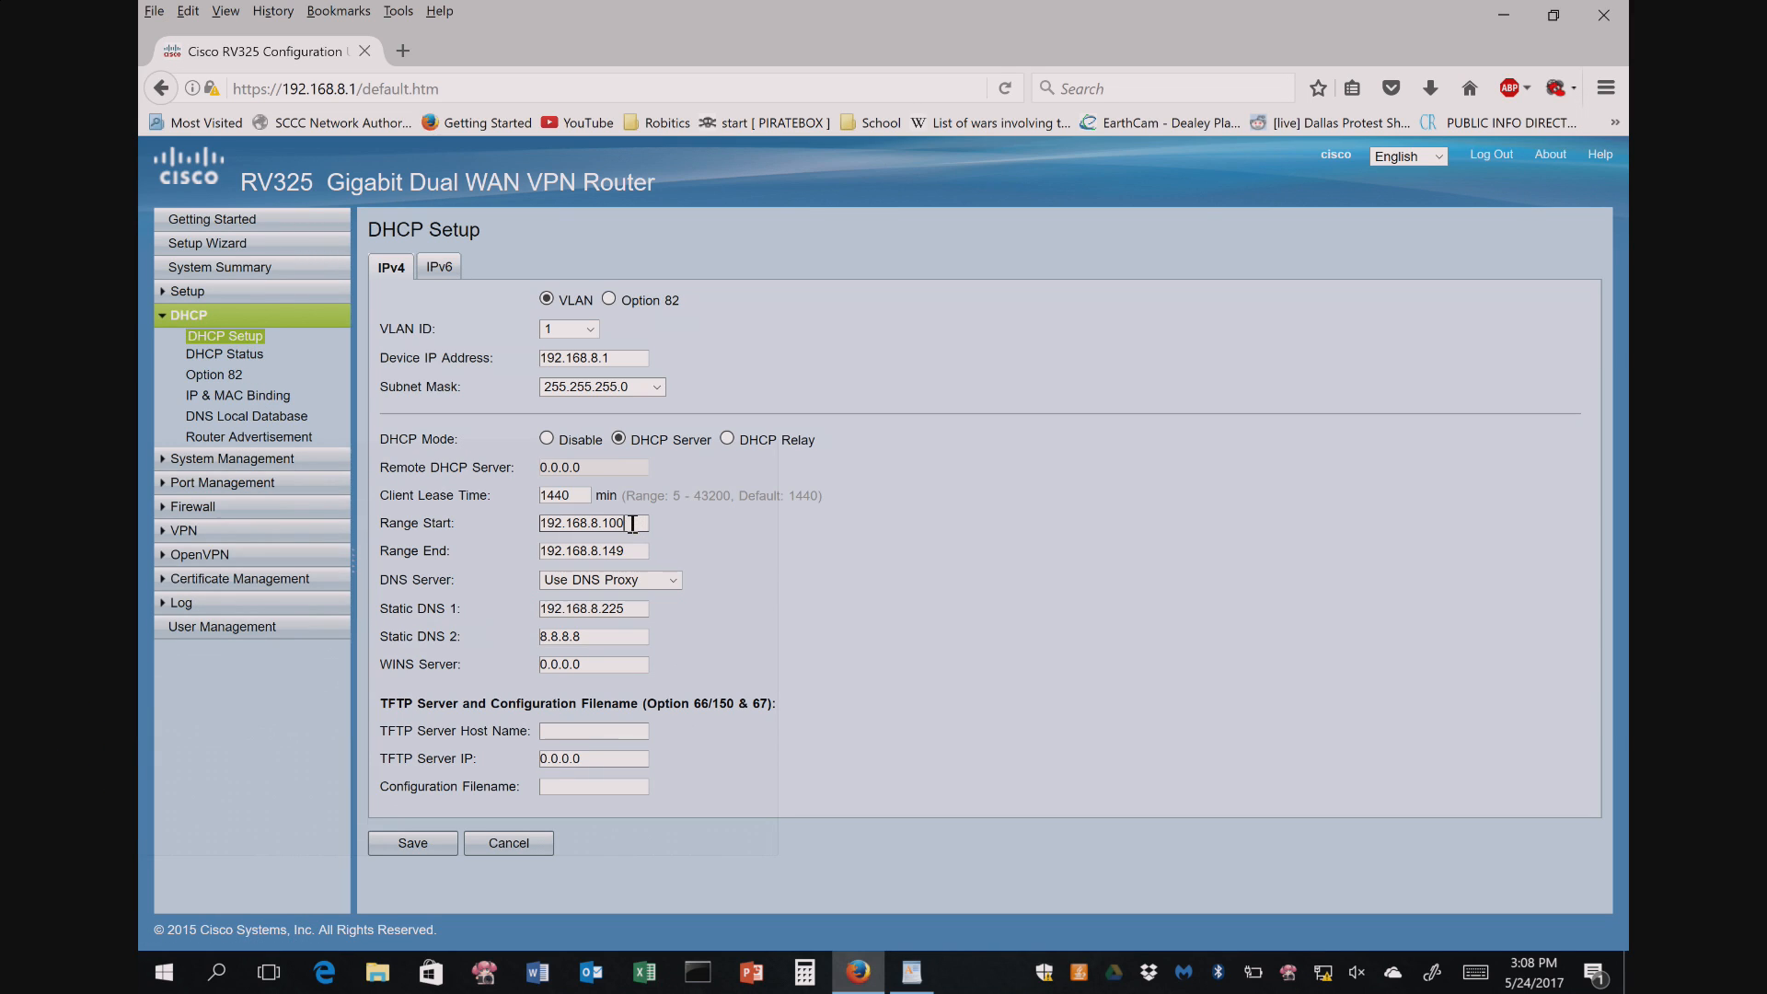
key("BackSpace")
key("BackSpace")
key("BackSpace")
type("50")
left_click(637, 550)
key("BackSpace")
key("BackSpace")
key("BackSpace")
type("199")
left_click(197, 505)
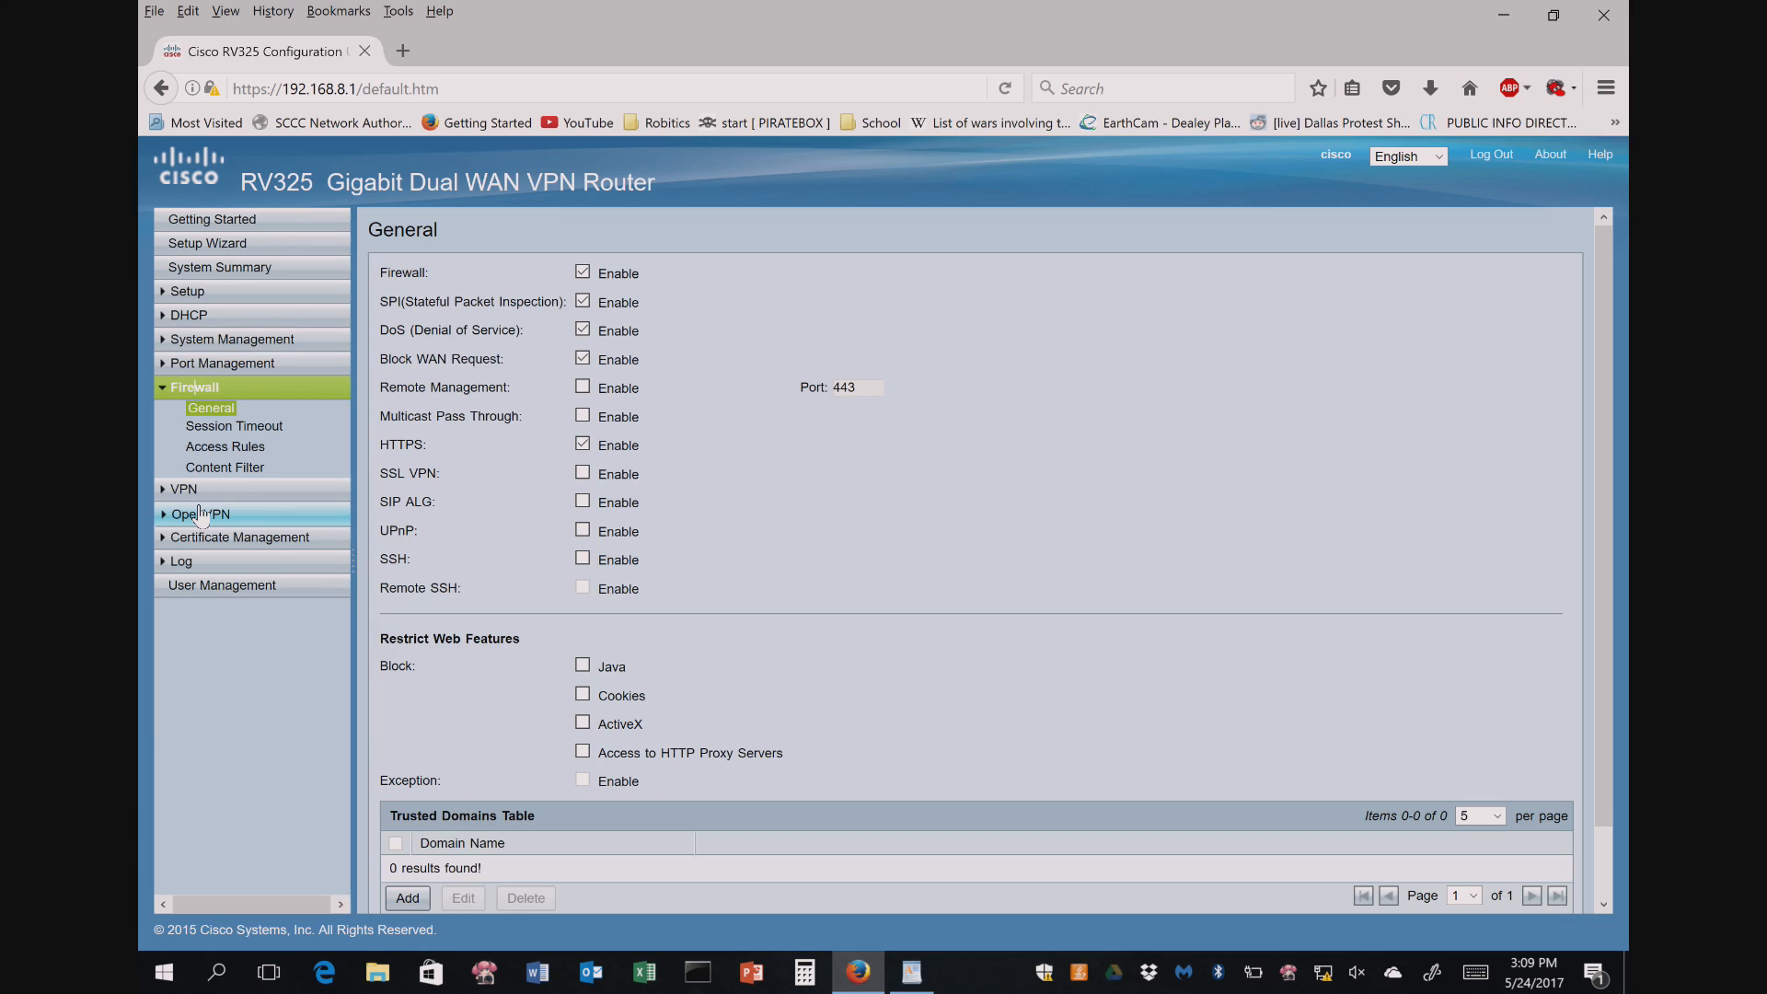
- Add an access rule for DNS with source interface ANY and single destination 192.168.8.225
left_click(228, 446)
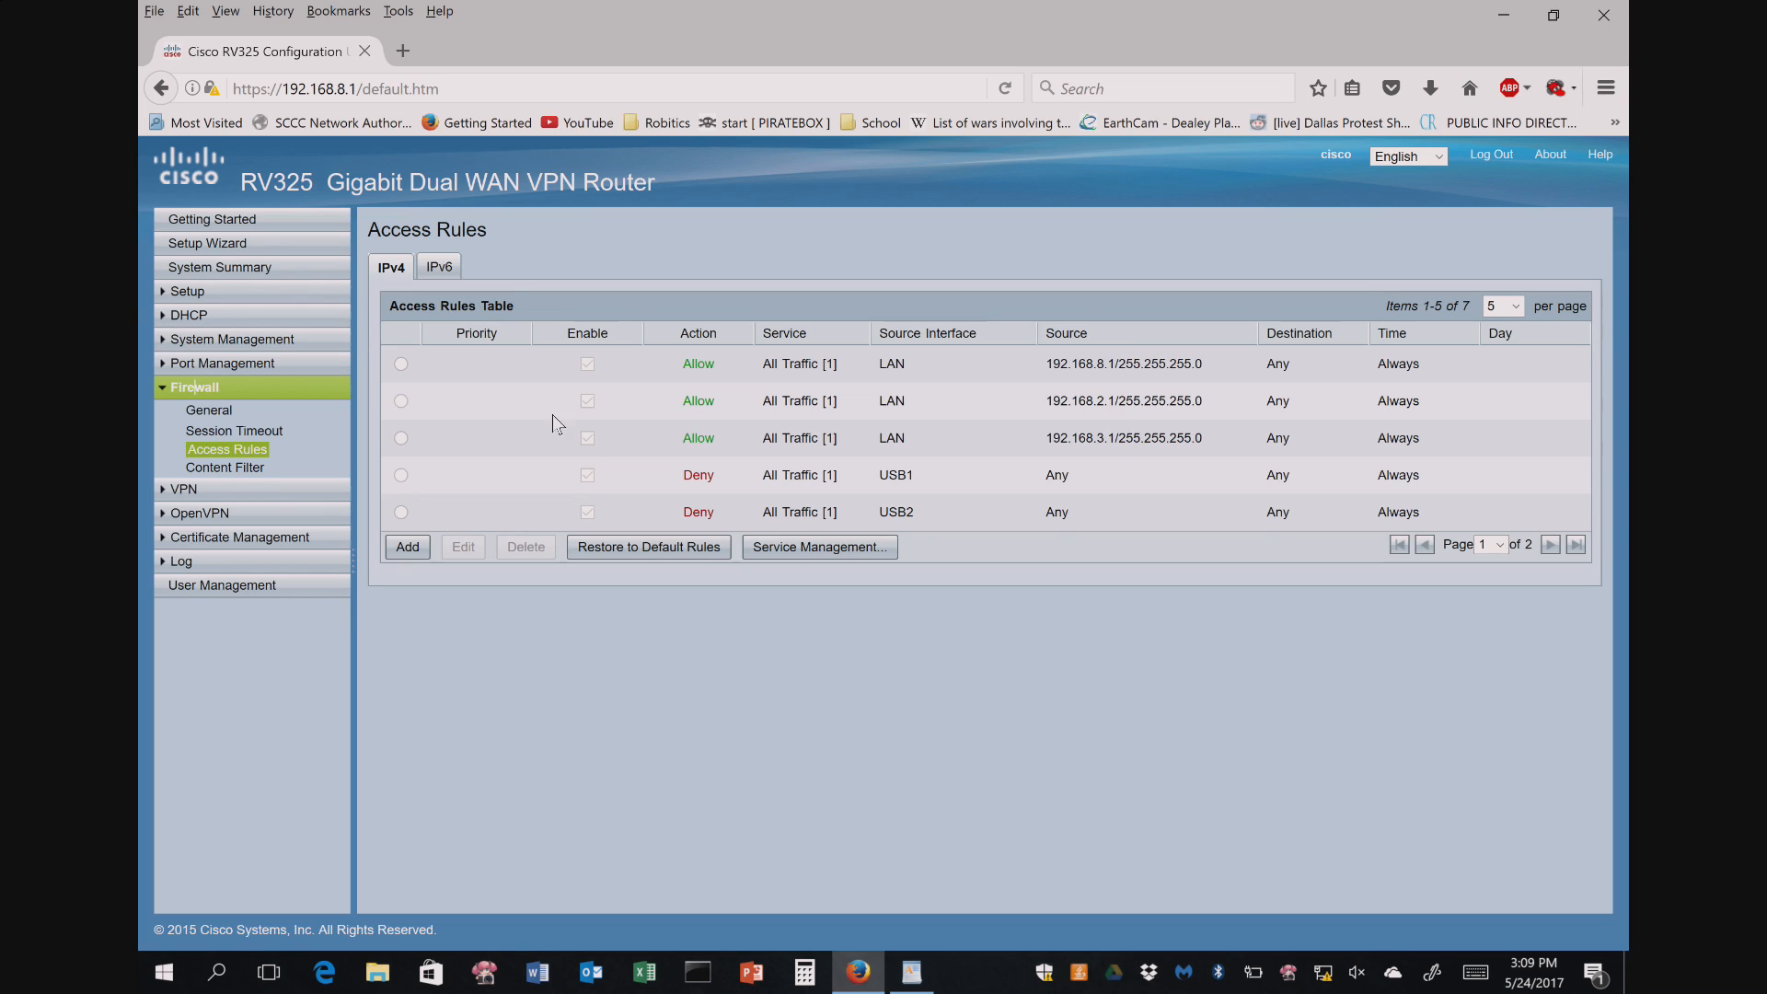
left_click(411, 549)
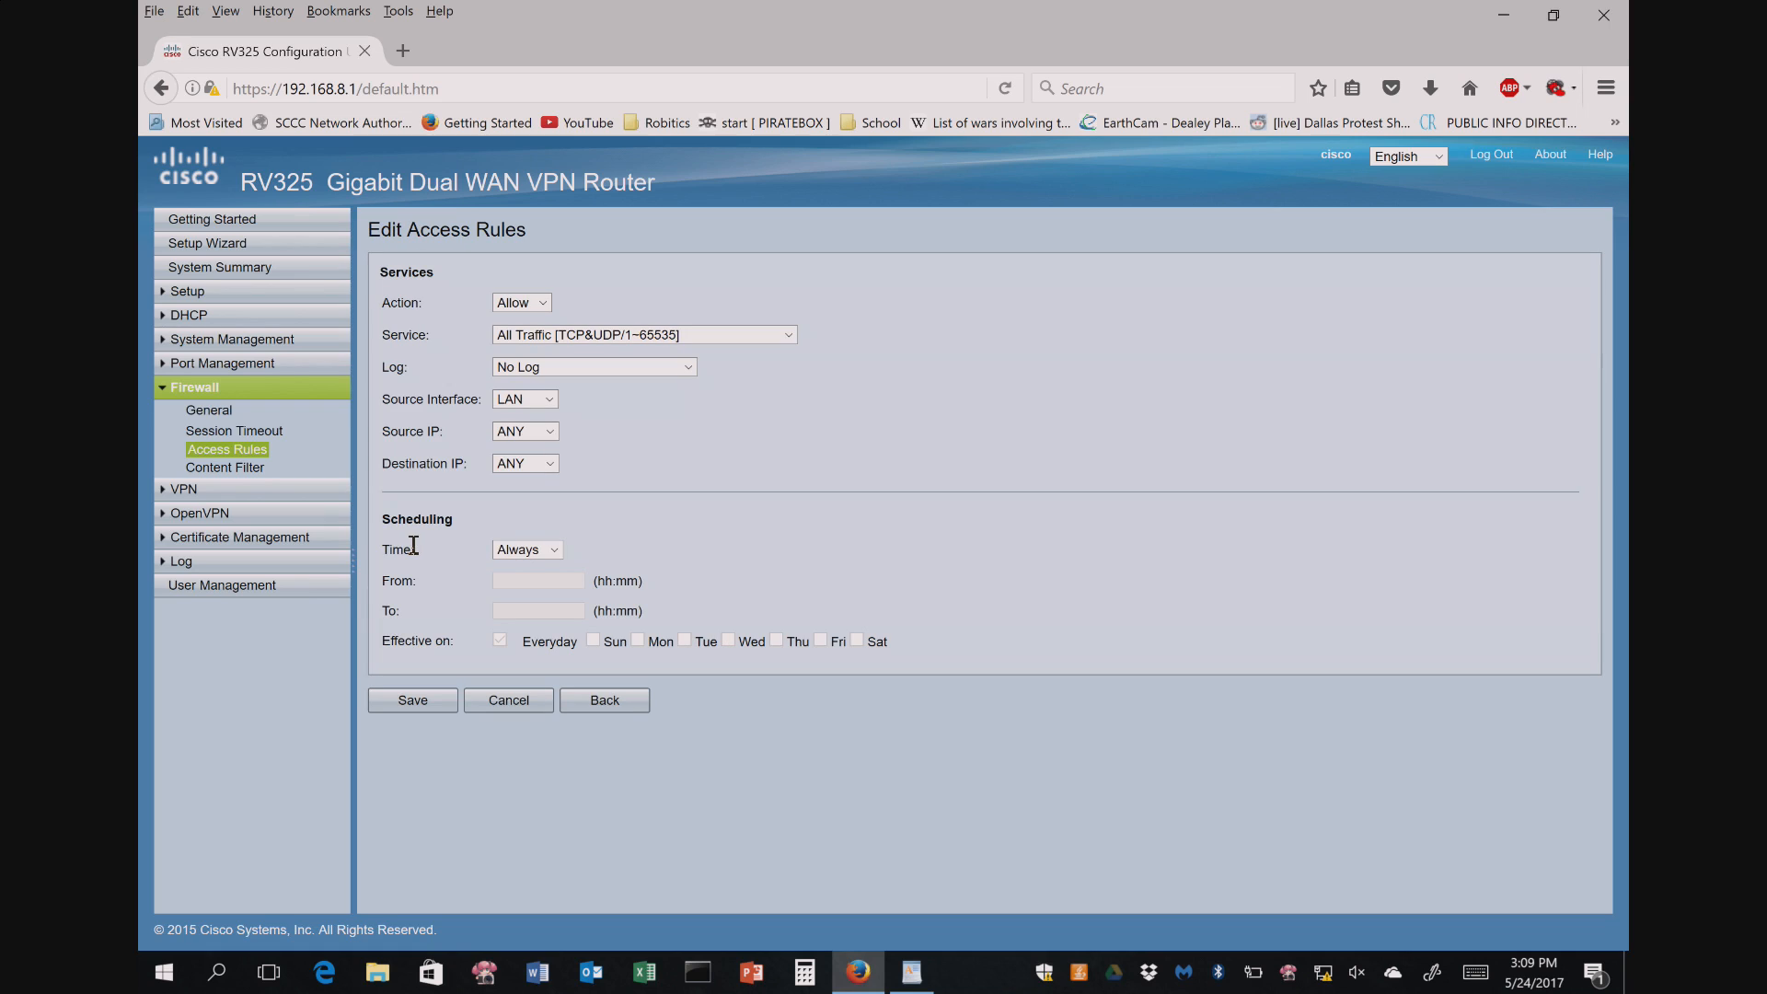
left_click(787, 334)
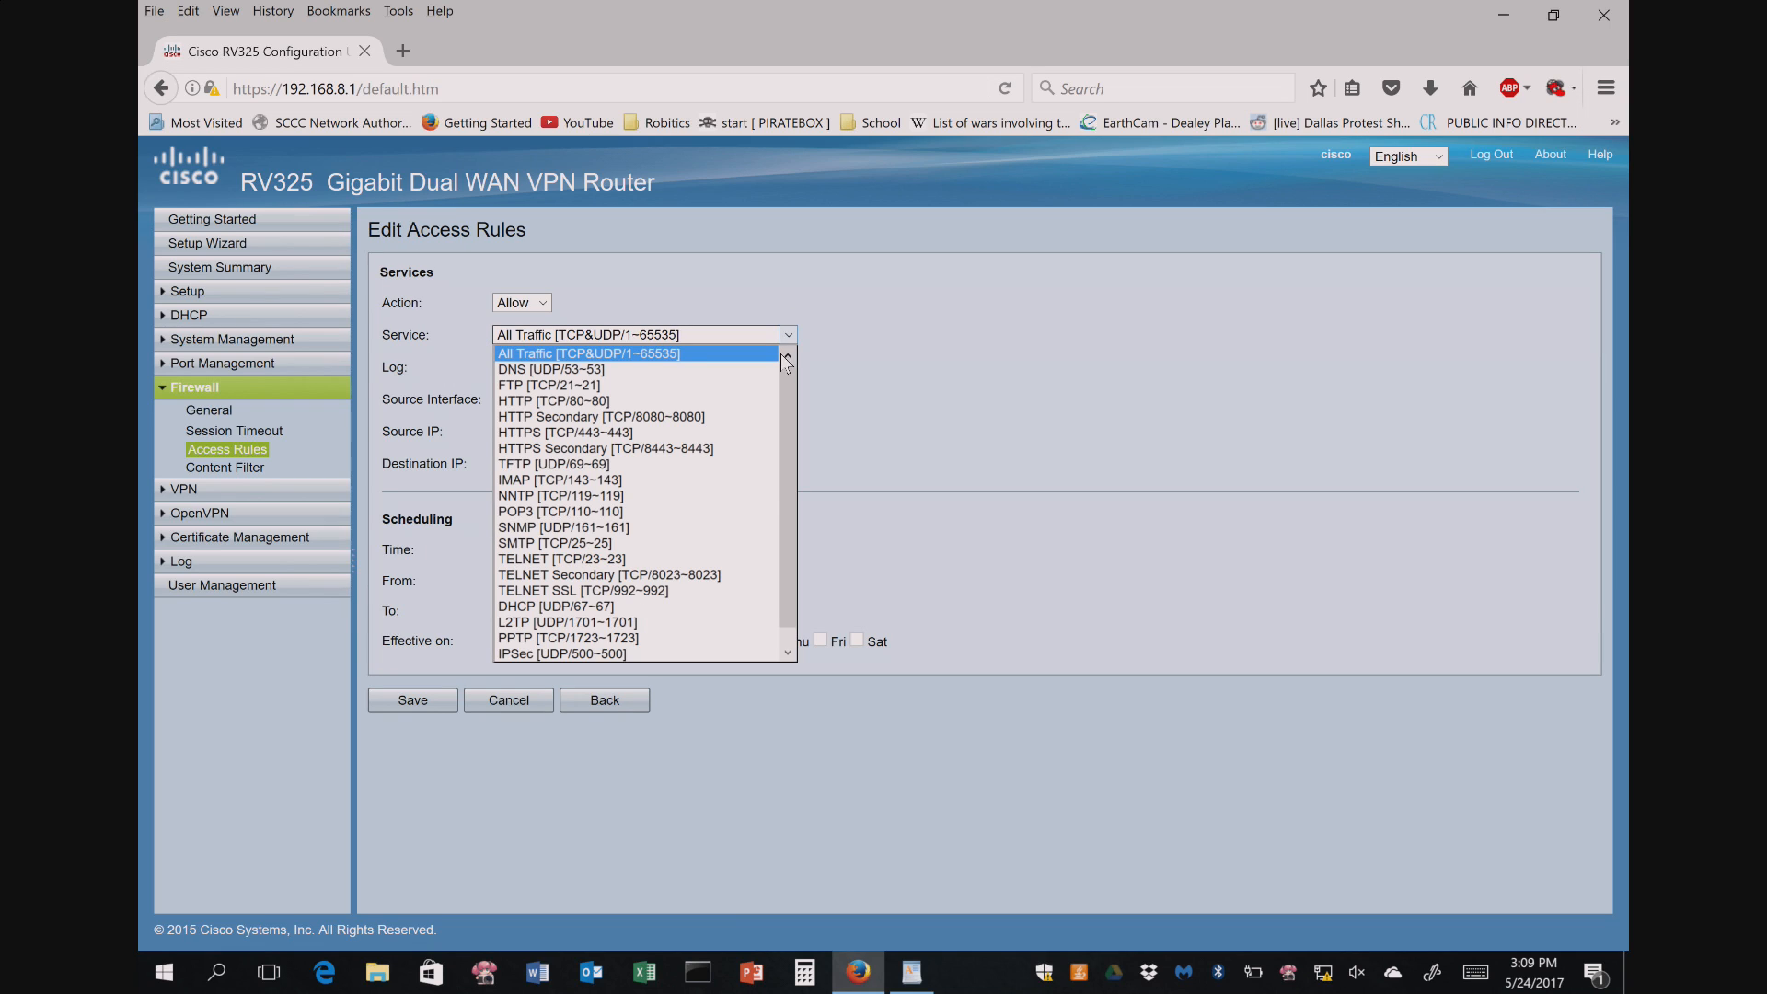
left_click(645, 369)
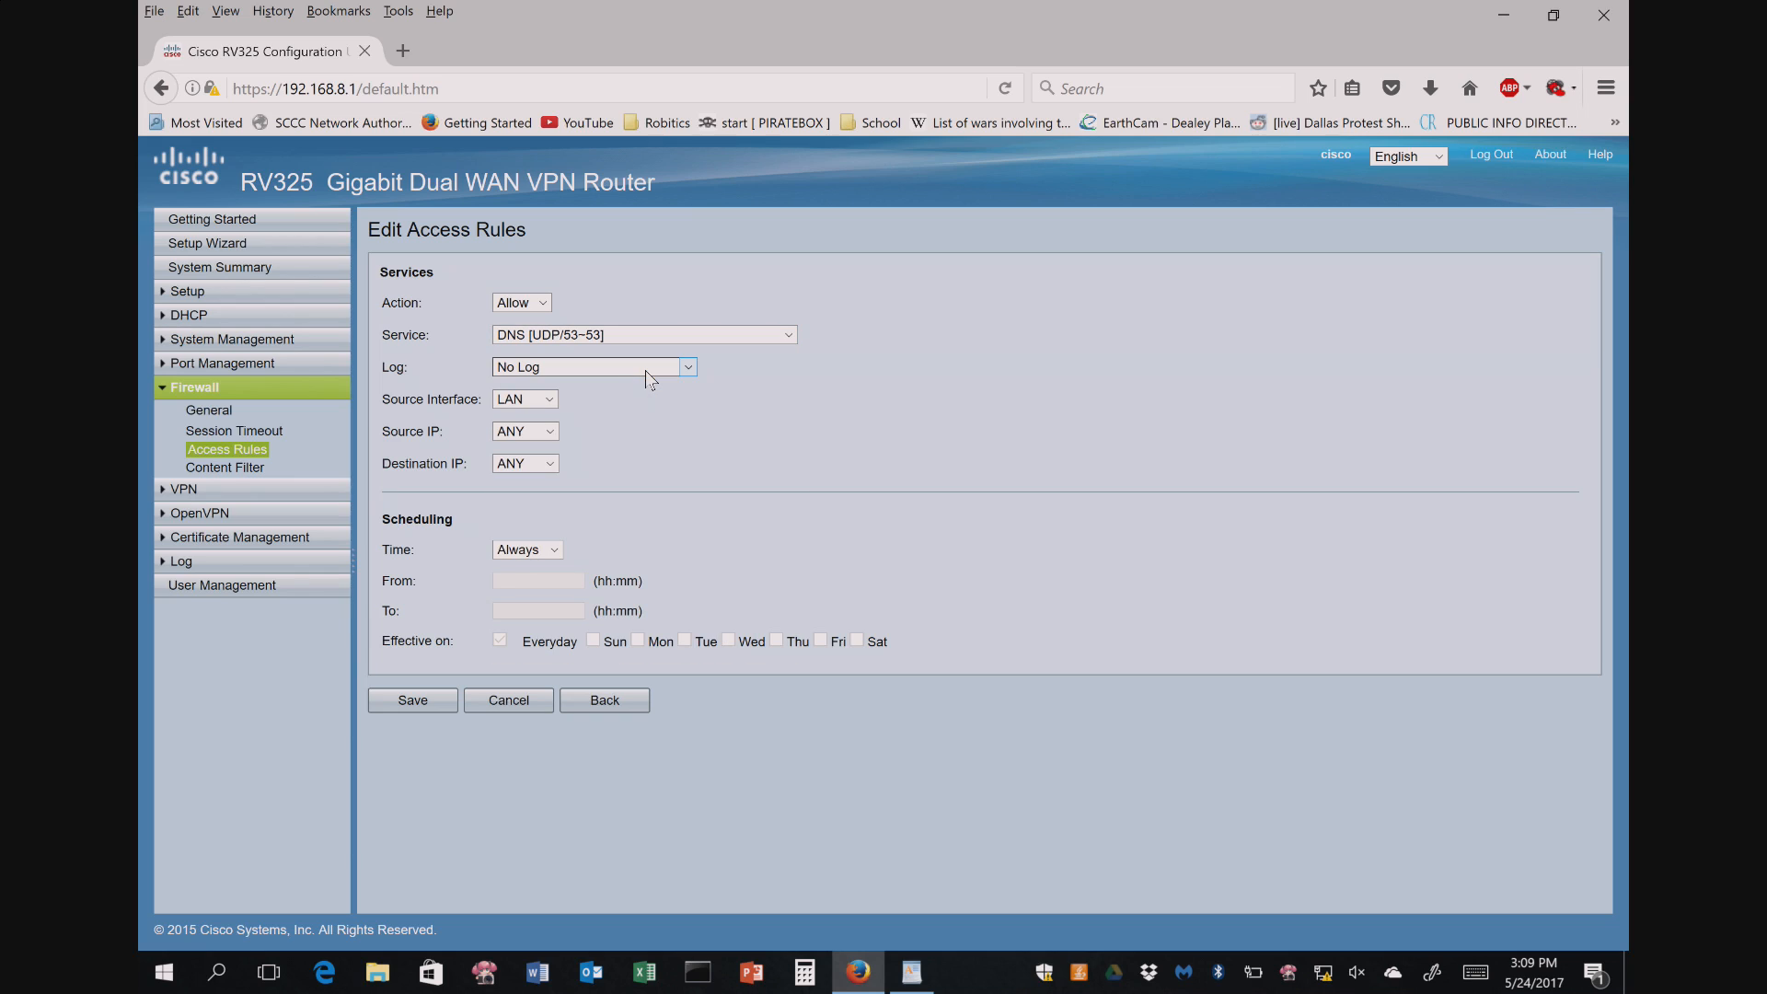
left_click(545, 399)
left_click(523, 496)
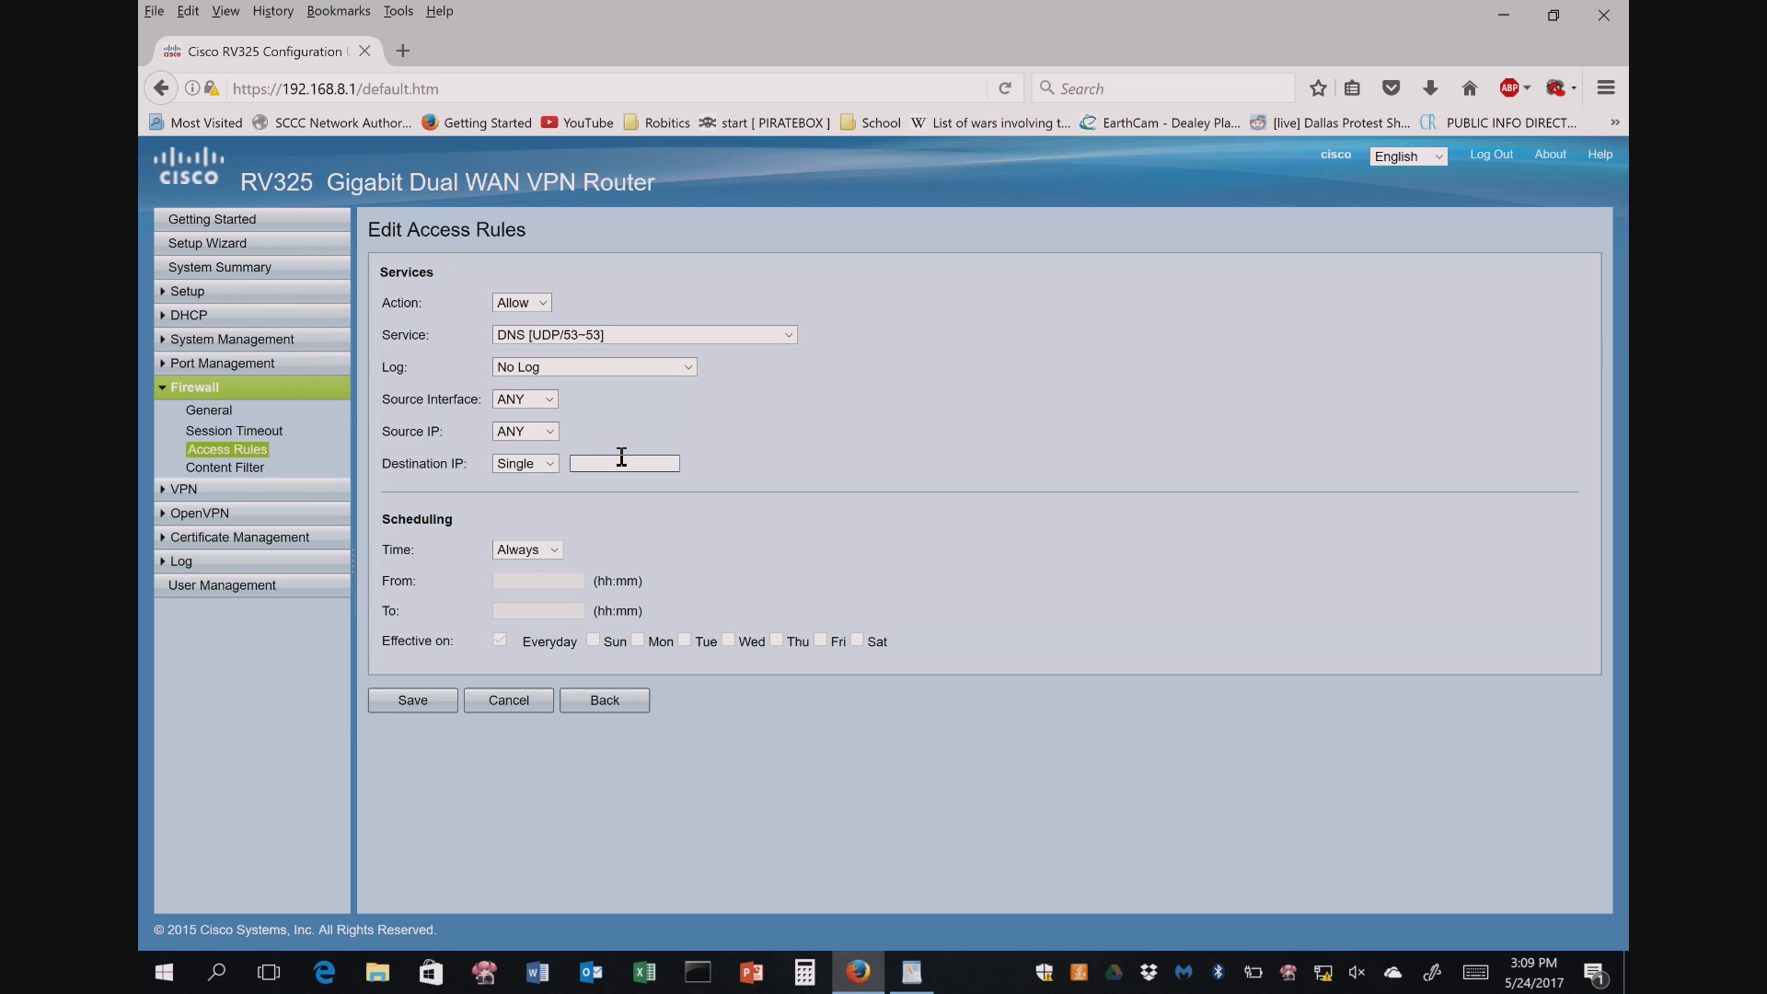
type("192.168.8.225")
left_click(410, 696)
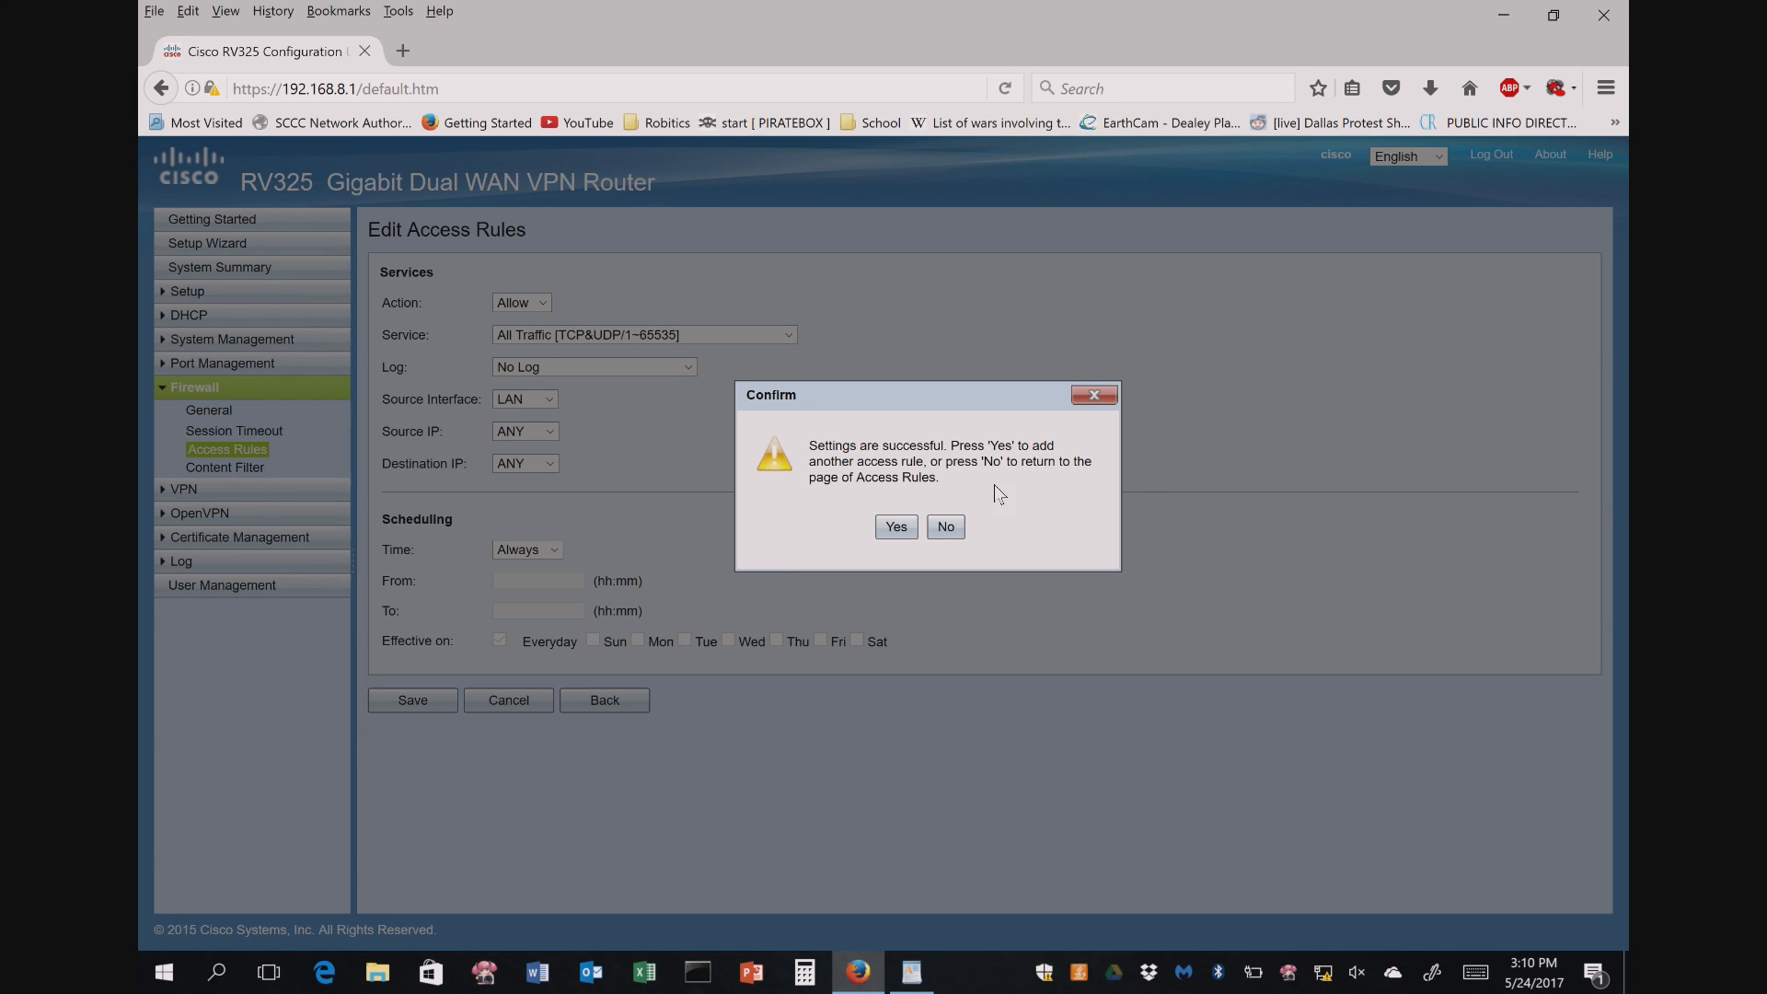
left_click(946, 528)
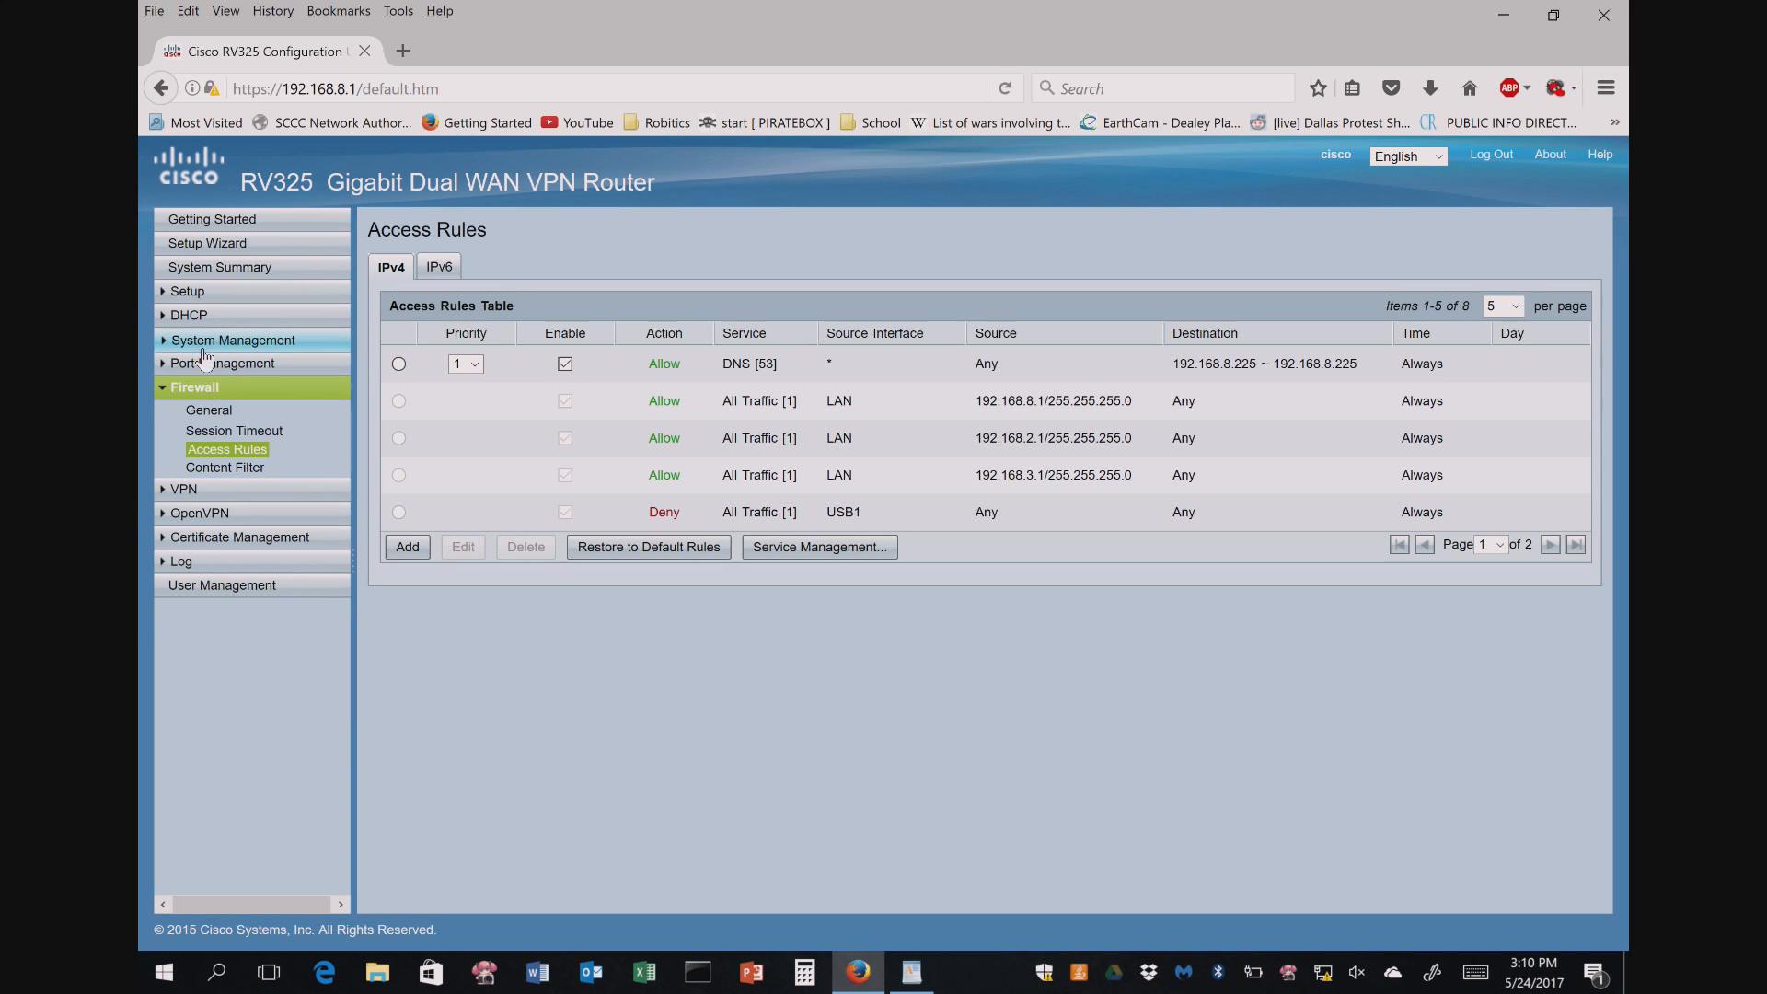
- Add a port forwarding rule sending the DNS service to 192.168.8.225 and save it
left_click(190, 290)
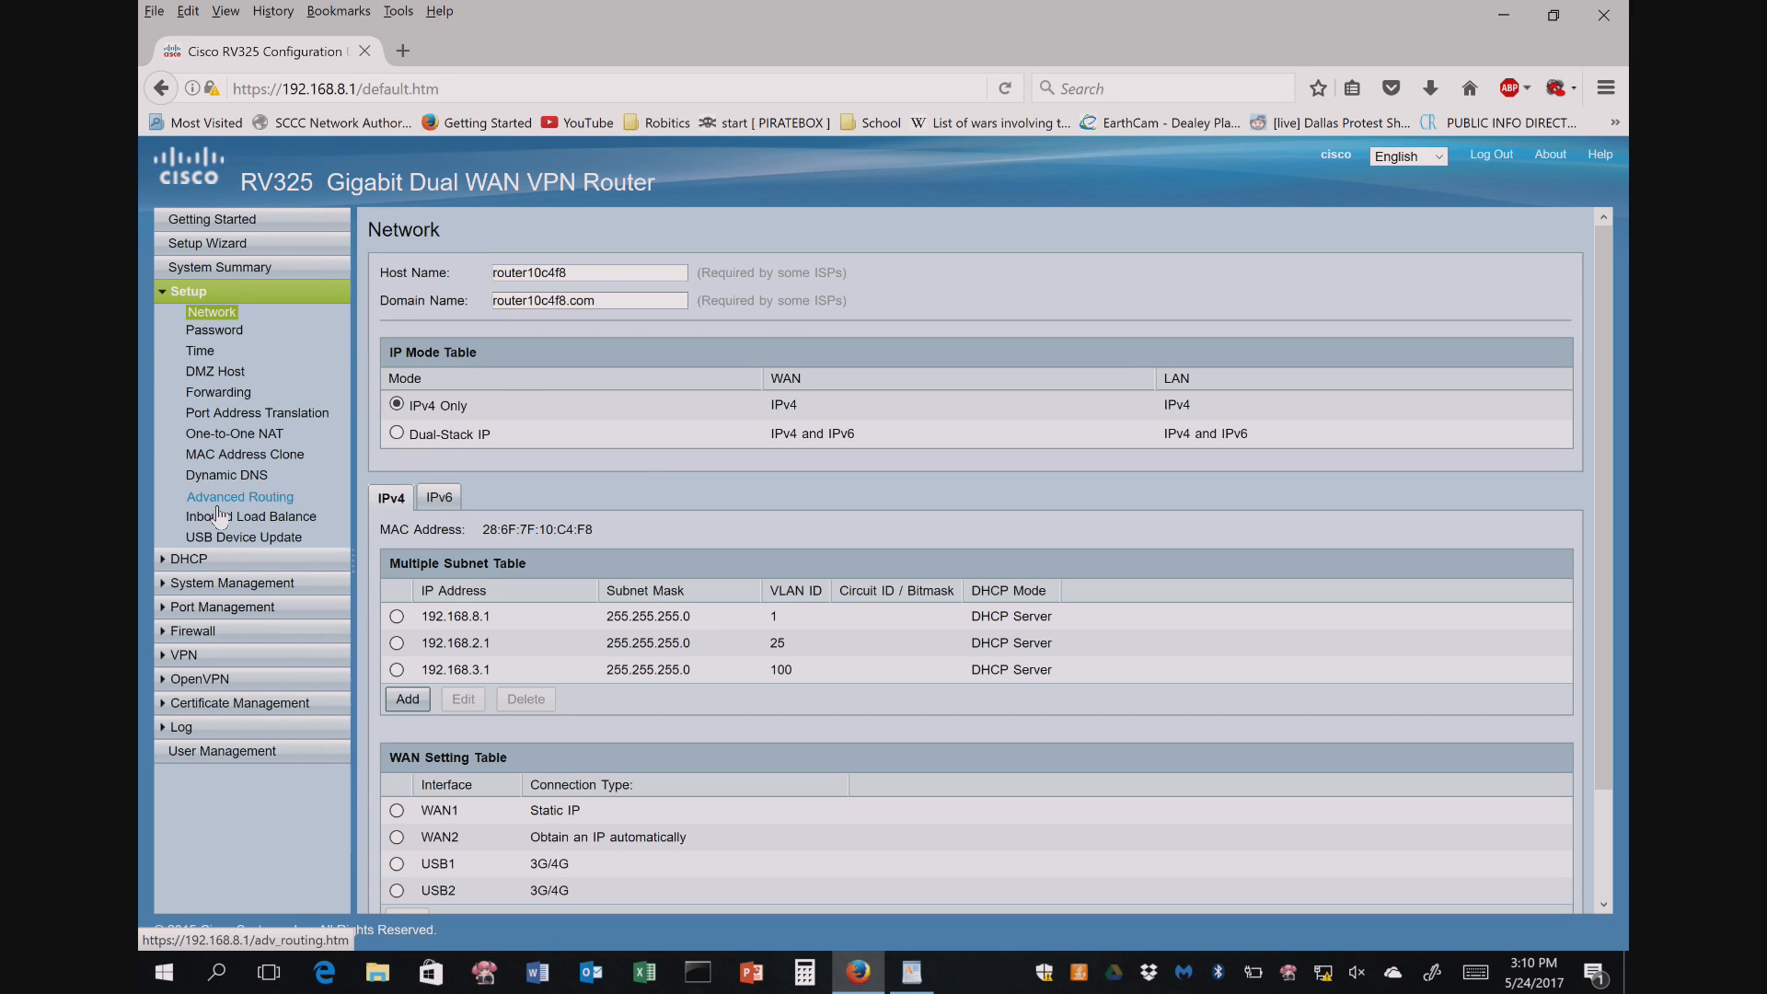
left_click(219, 393)
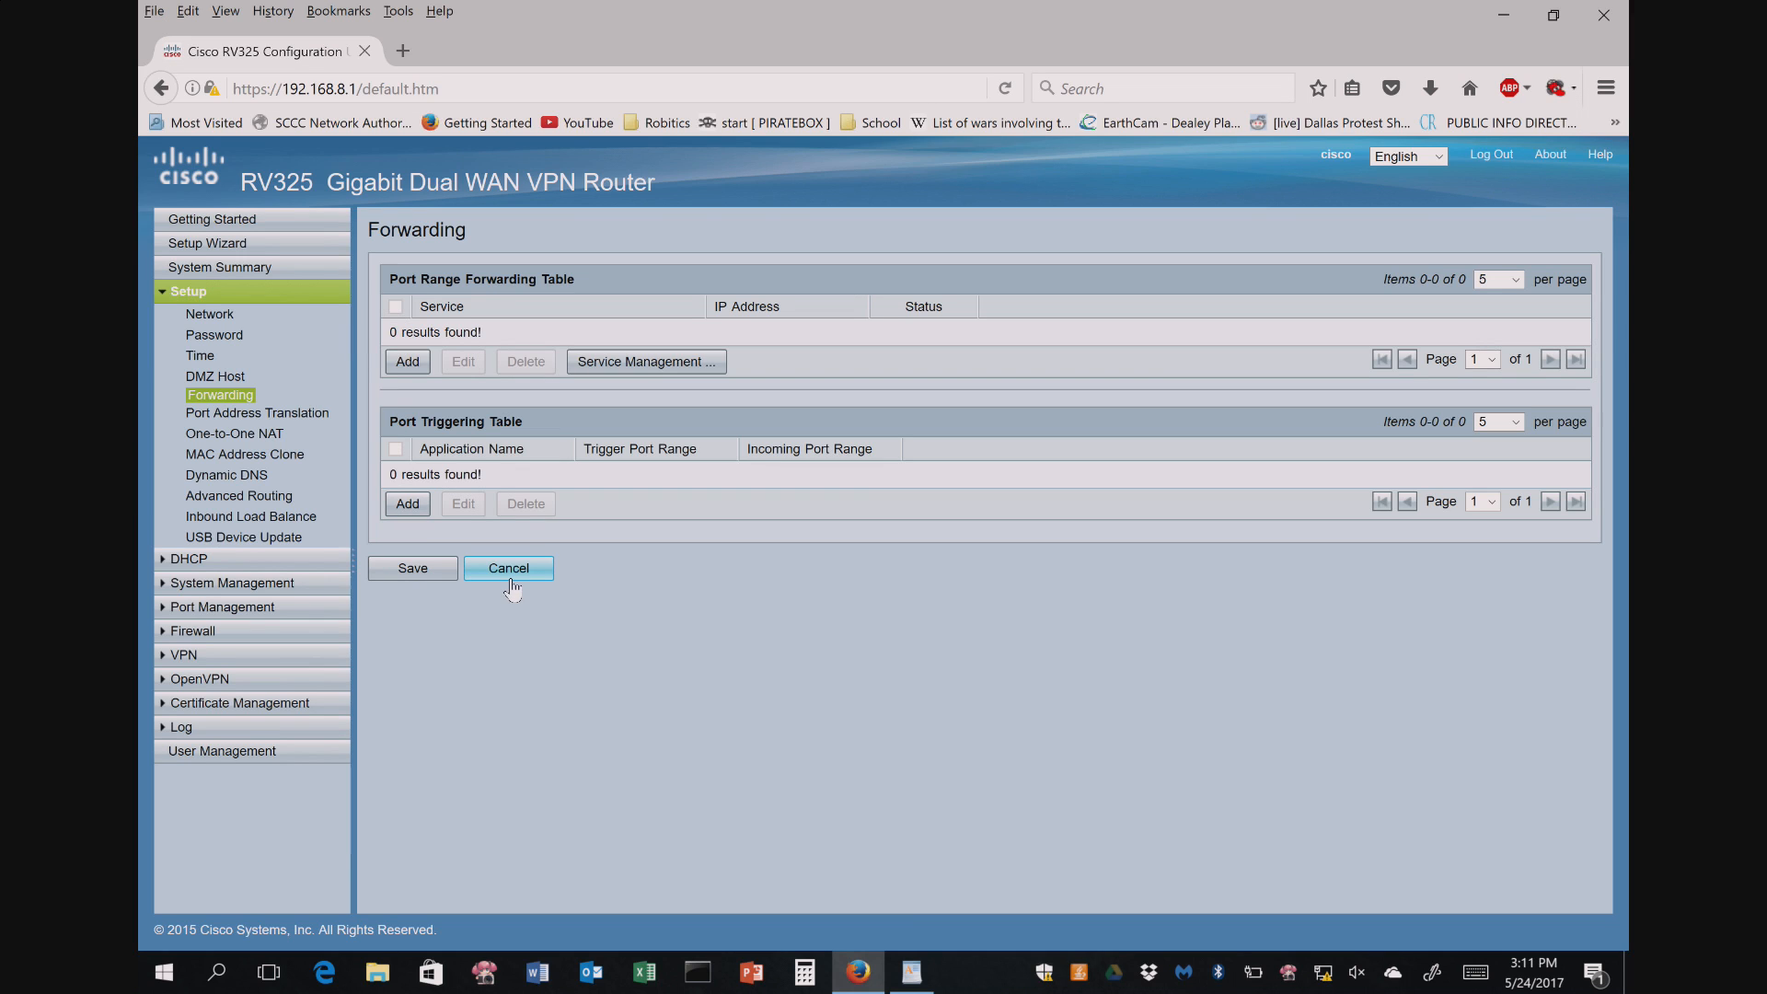
left_click(412, 366)
left_click(655, 333)
left_click(664, 366)
left_click(768, 333)
type("192.168")
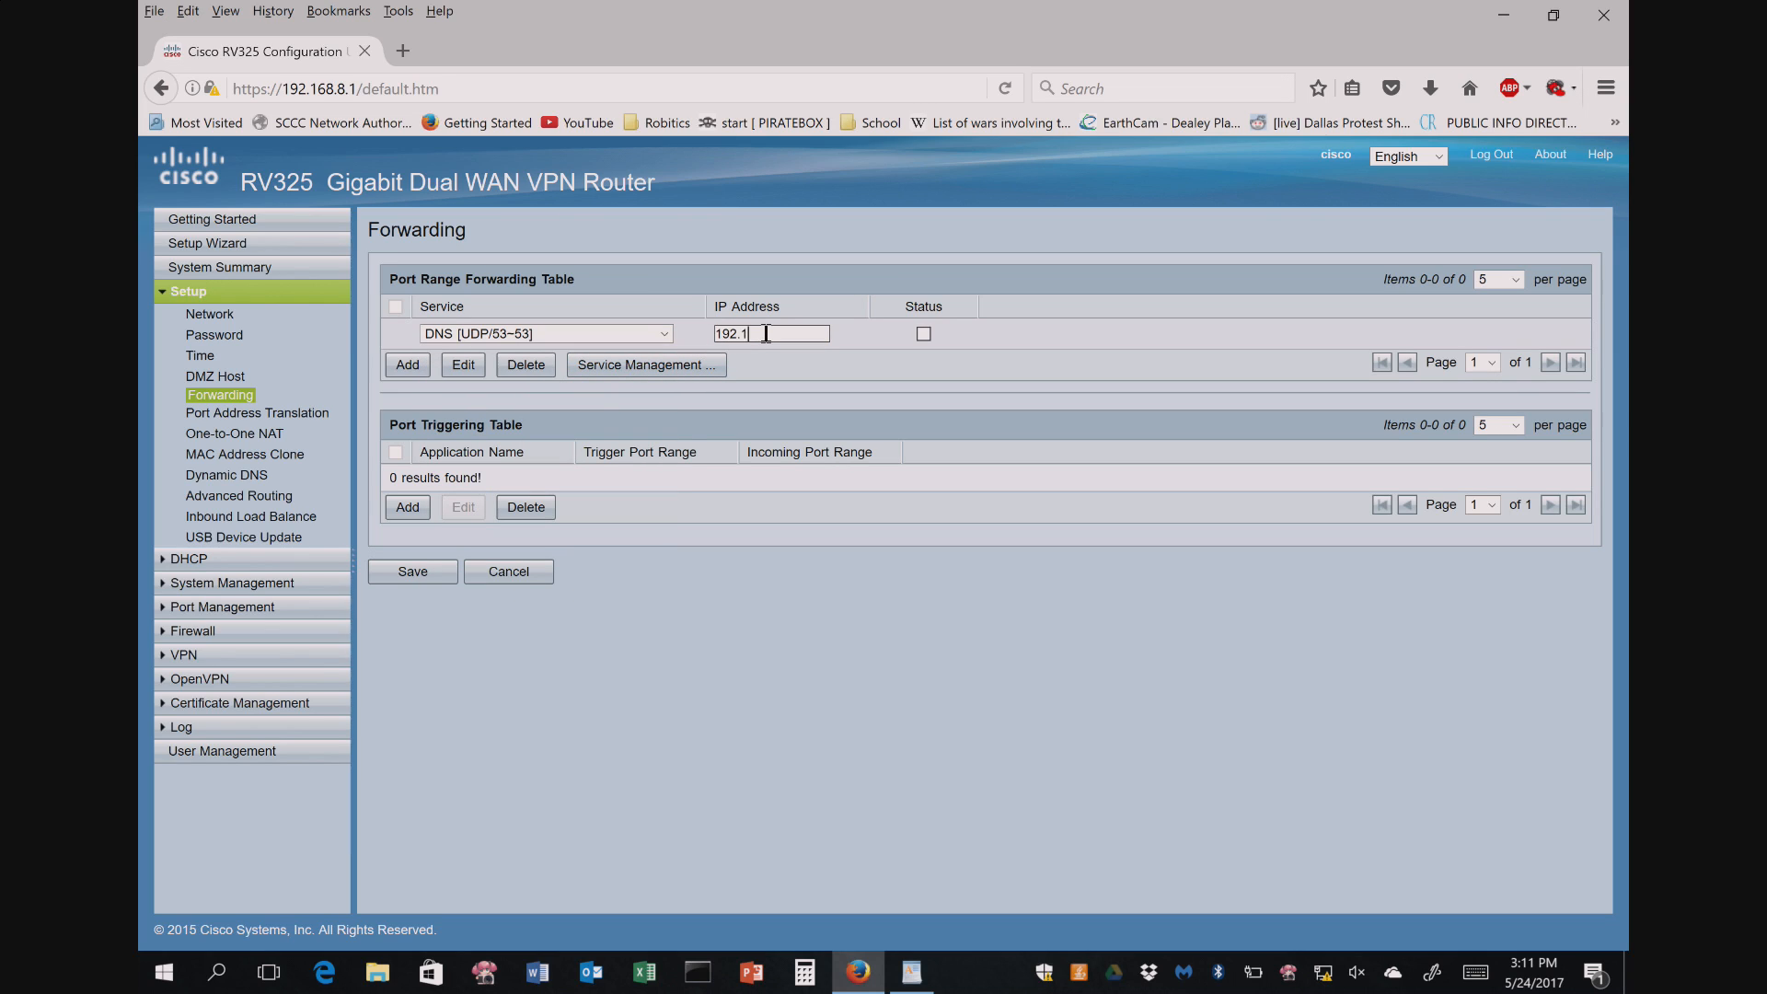
type(".8.225")
left_click(413, 571)
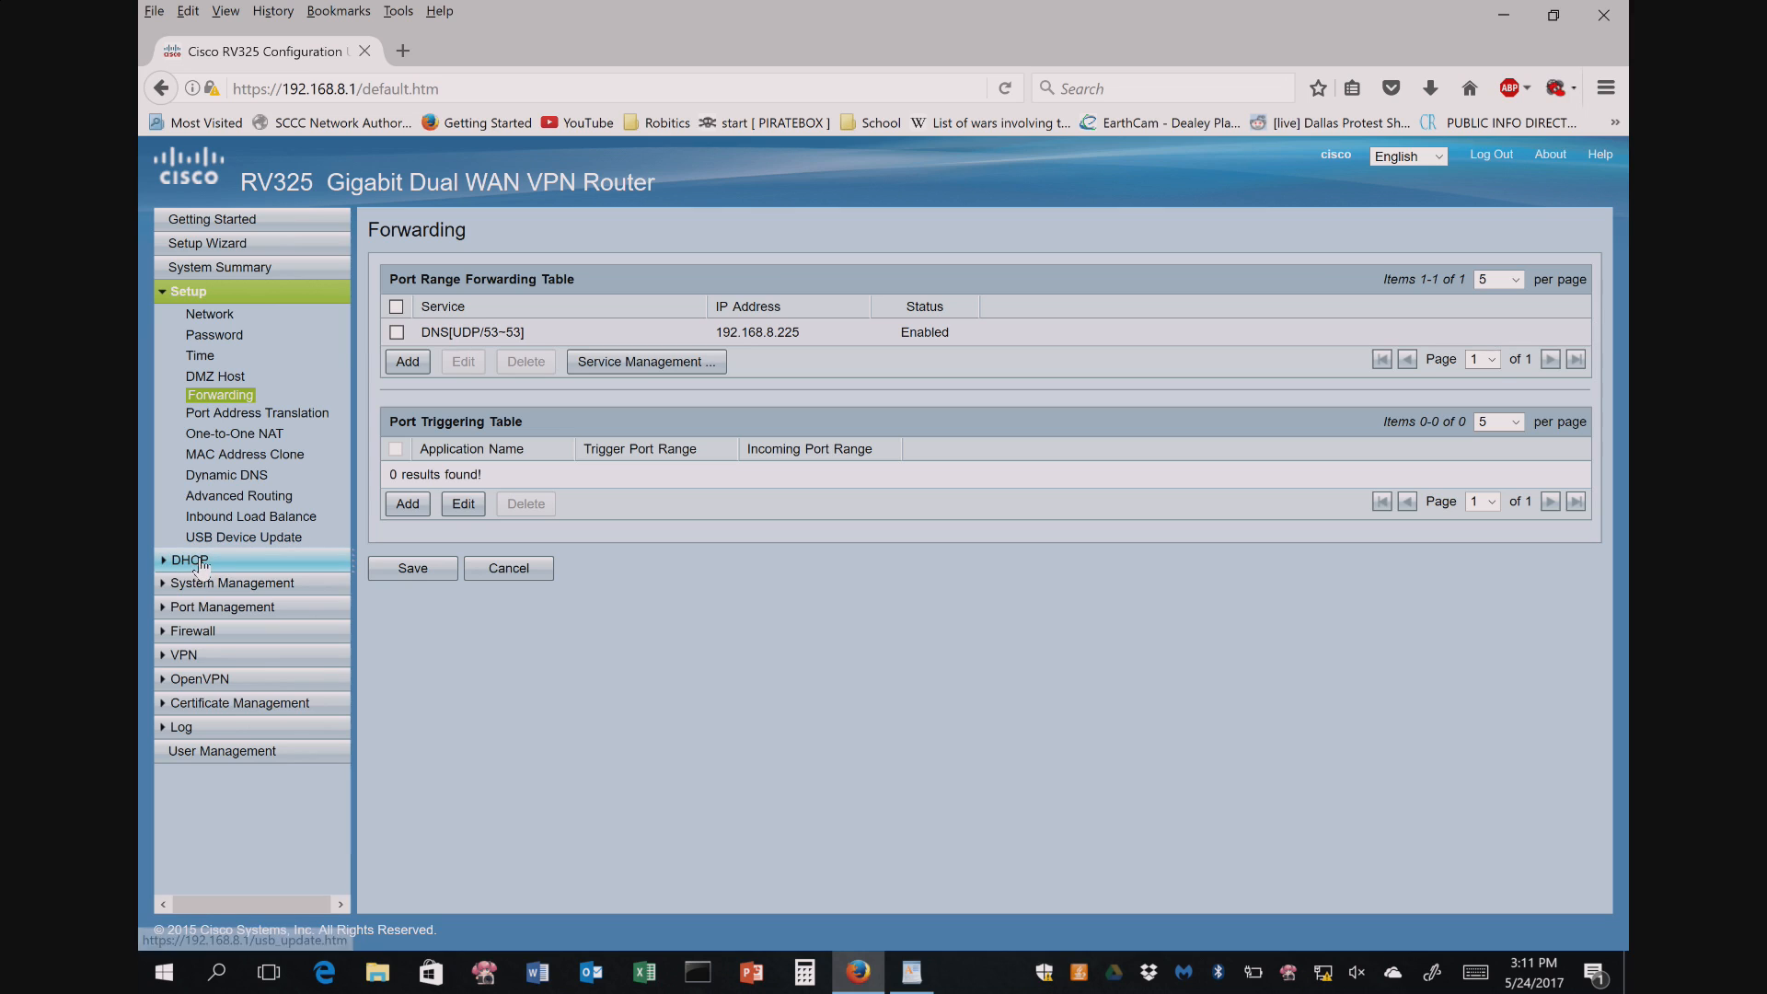
- Browse the Firewall section from General through Access Rules to the Content Filter page
left_click(202, 631)
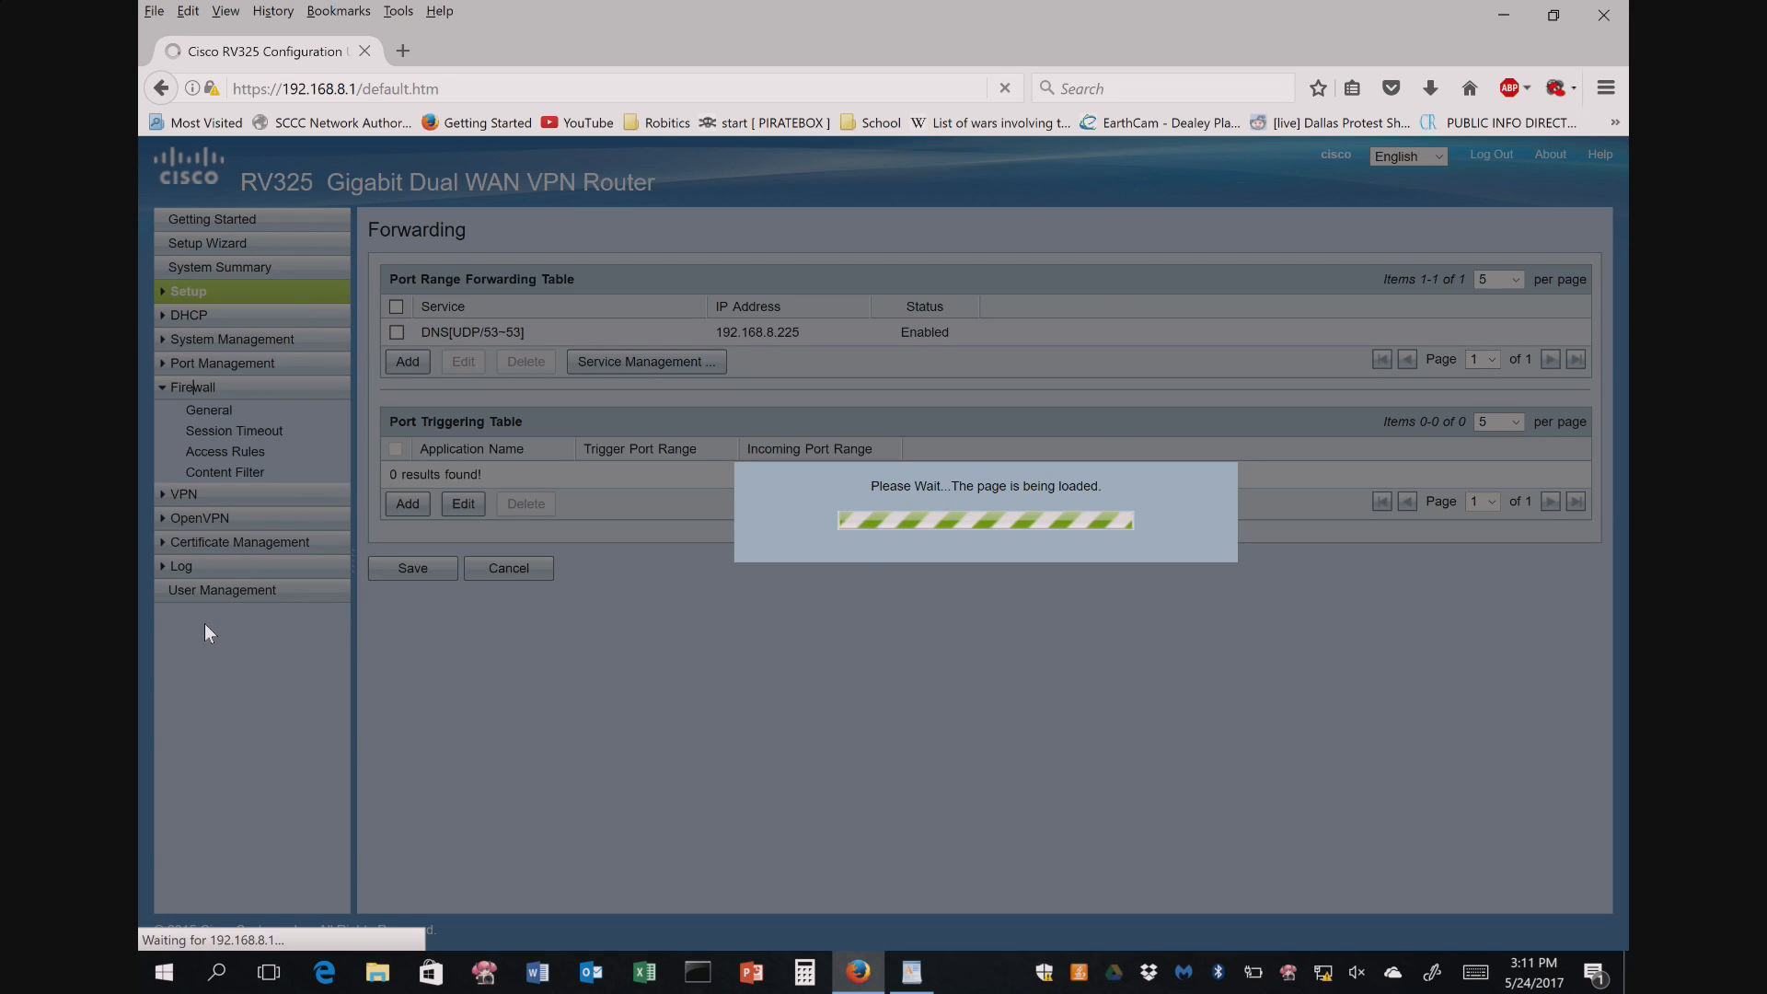
scroll(935, 511, "down", 2)
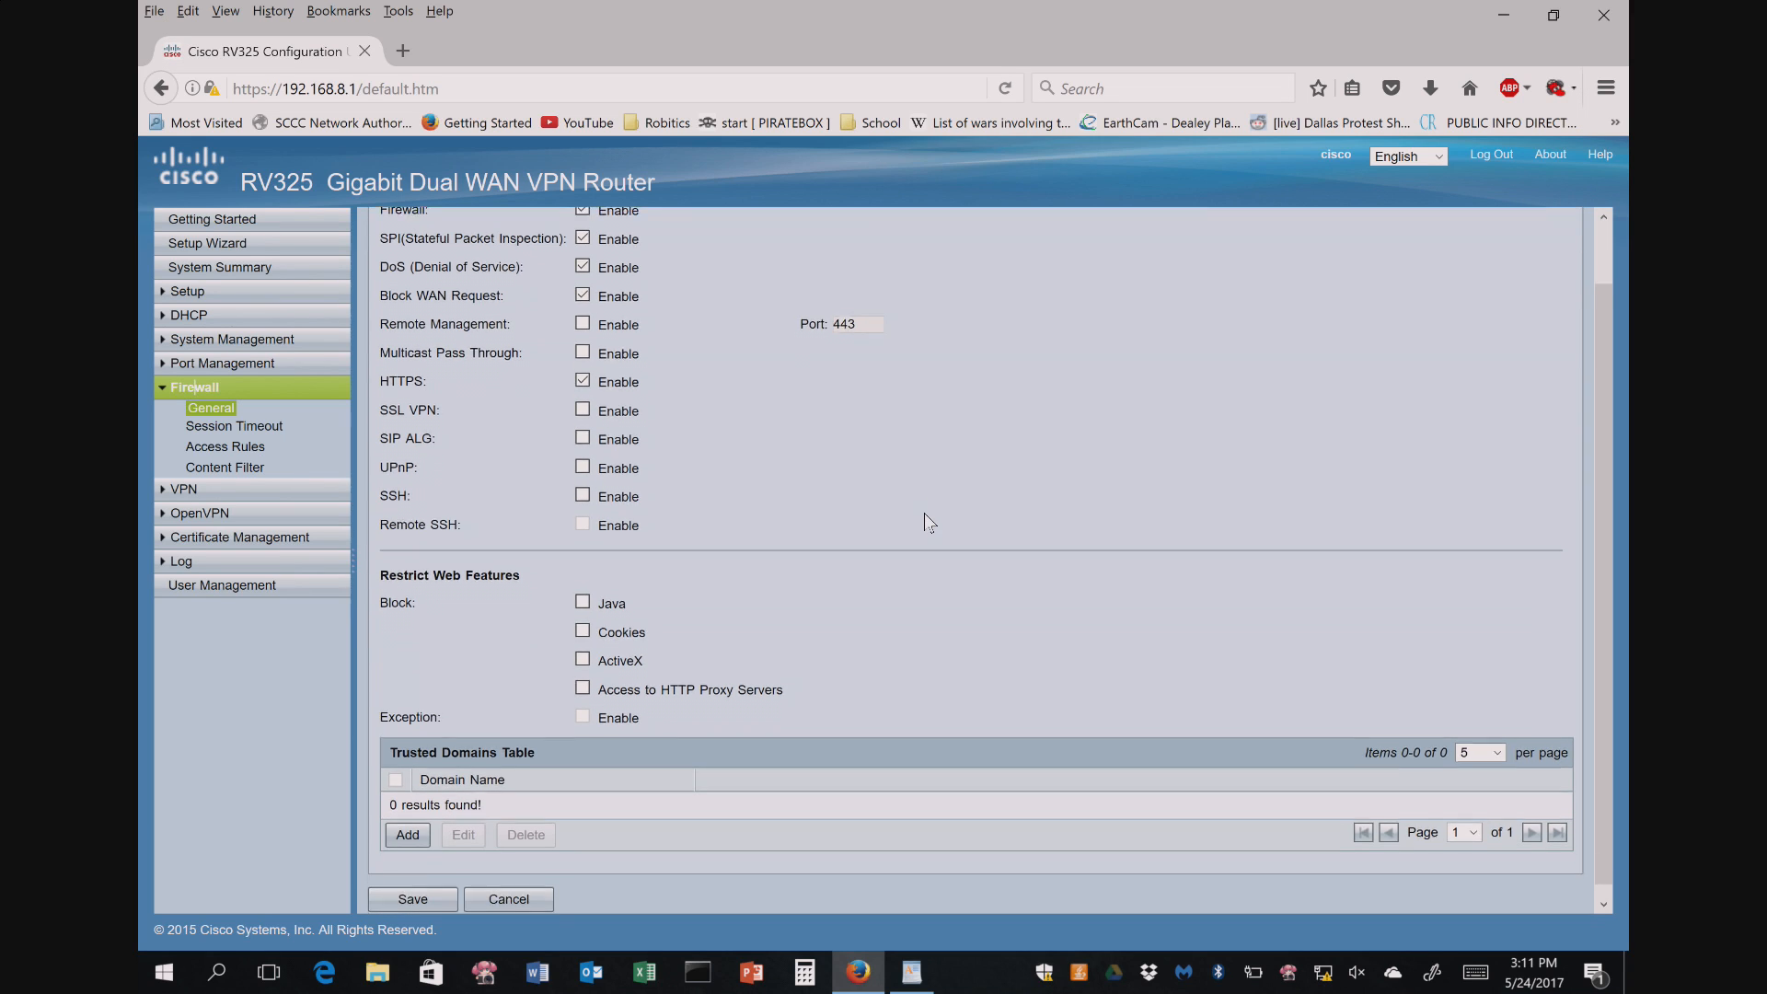
left_click(230, 446)
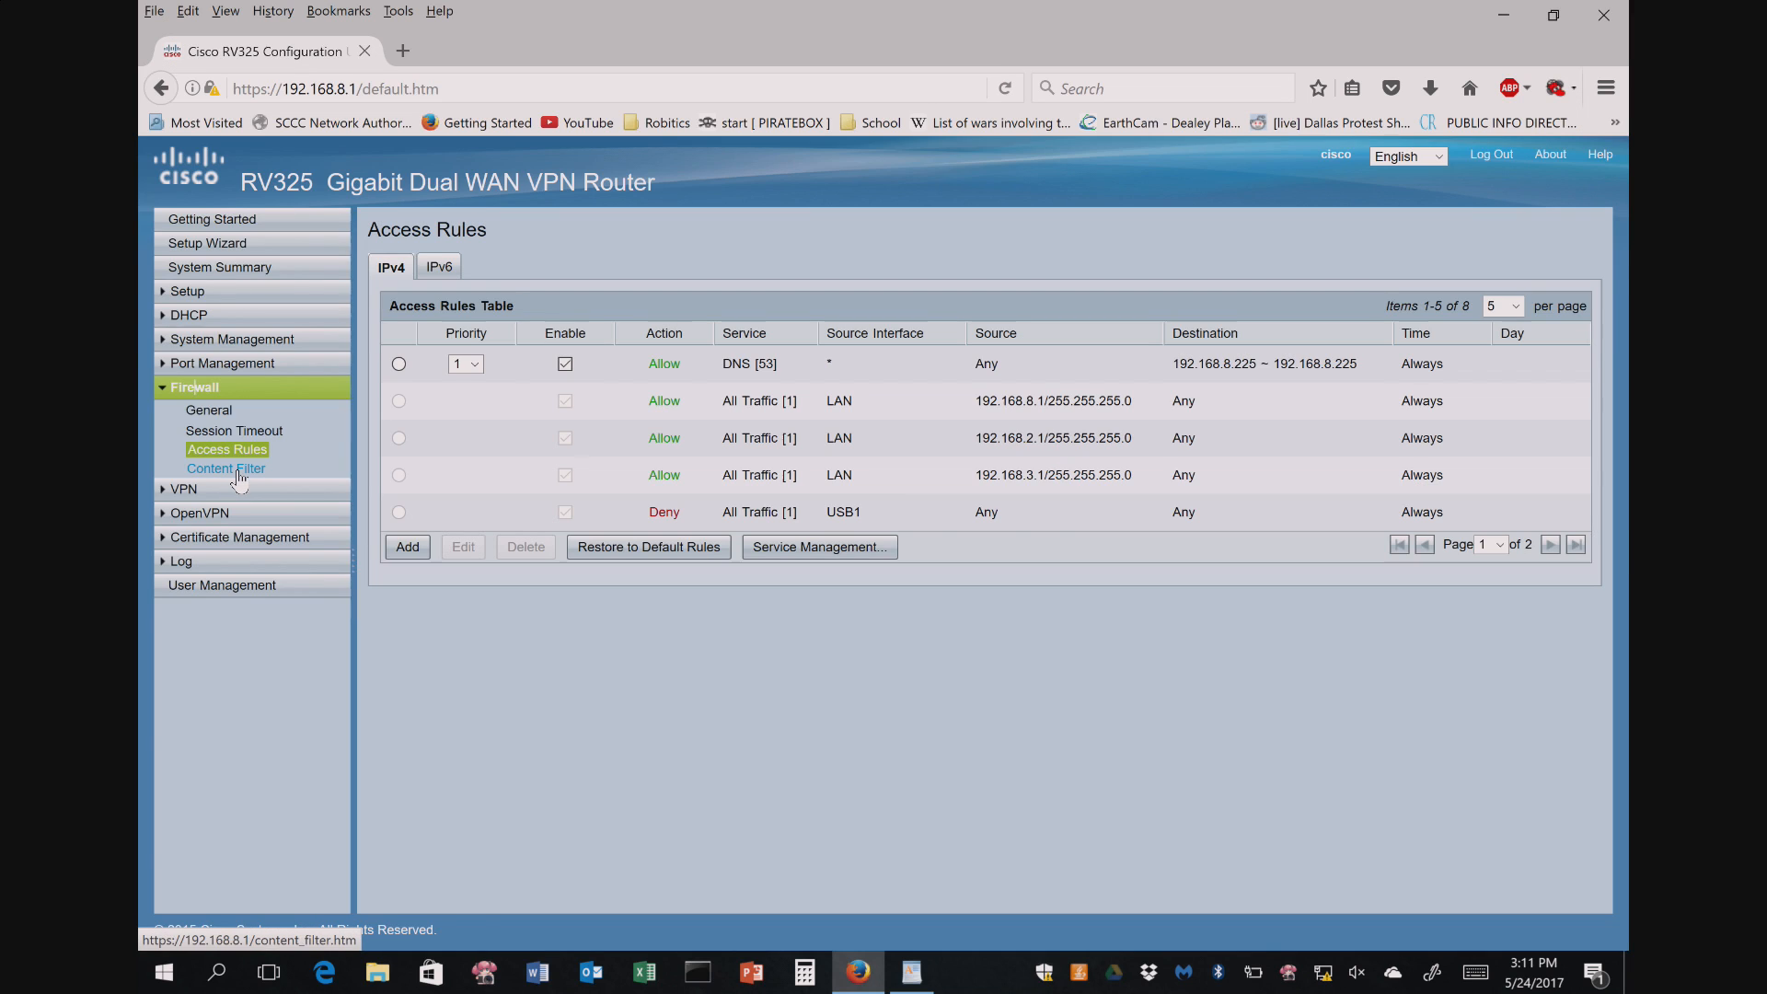
left_click(238, 470)
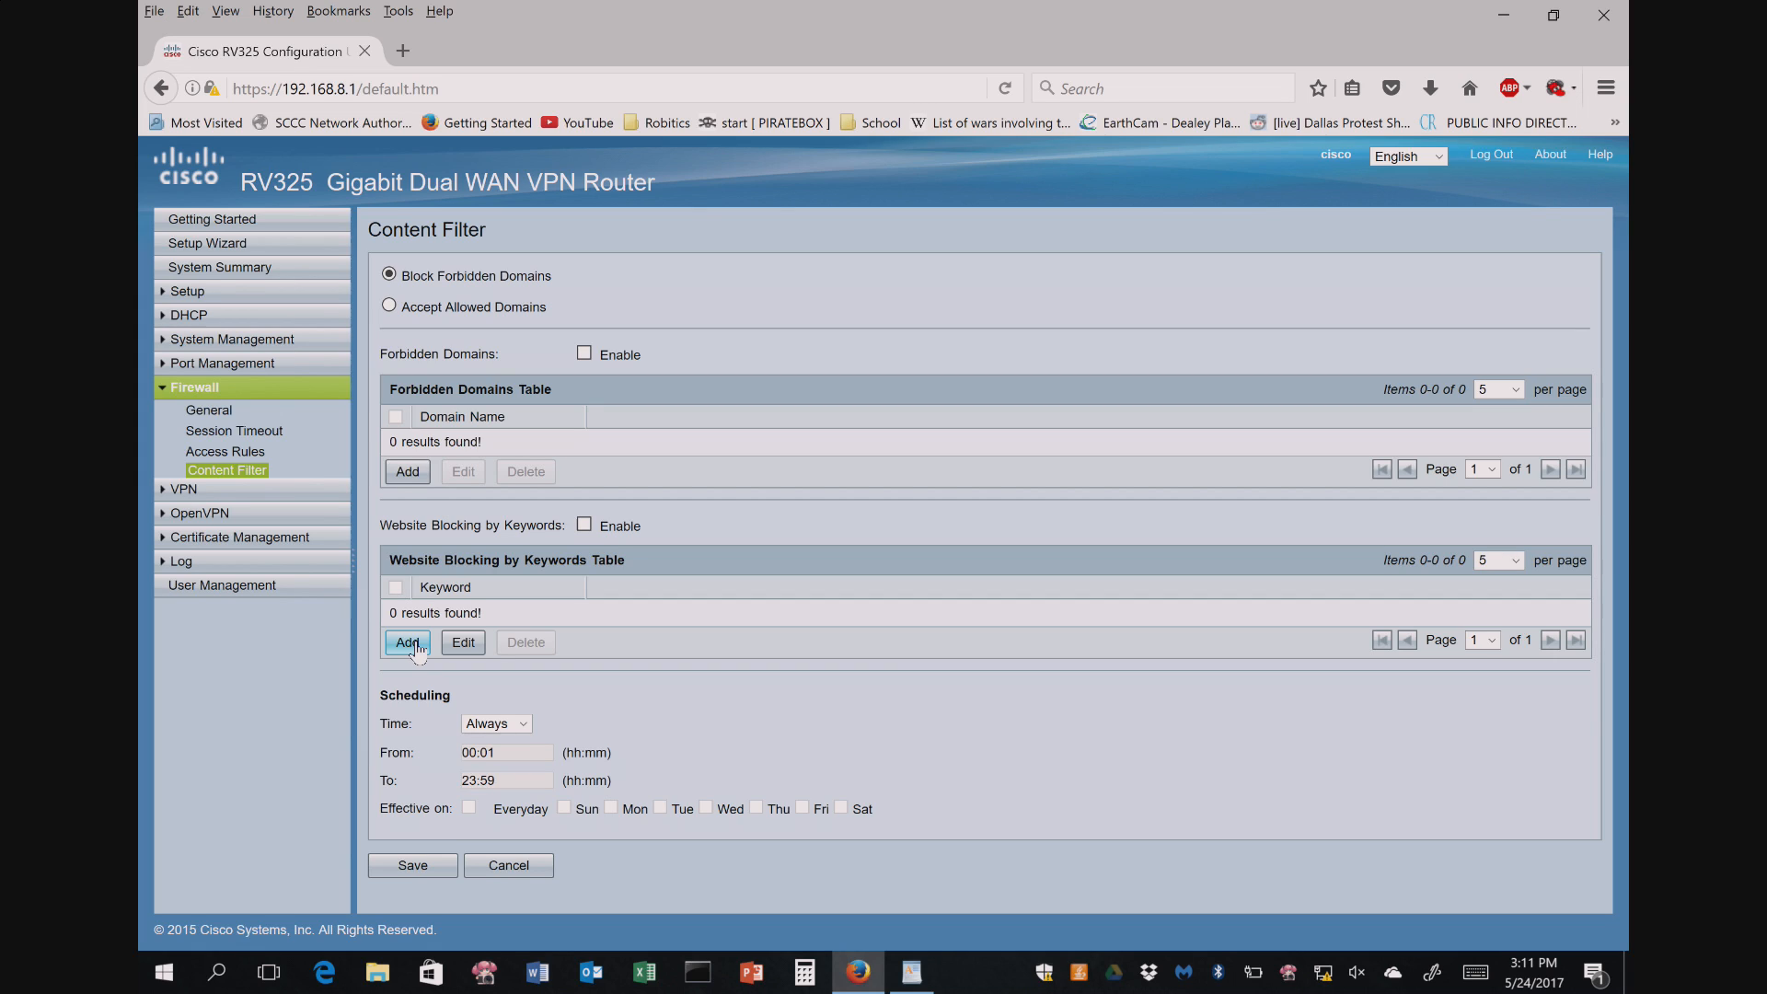
left_click(405, 475)
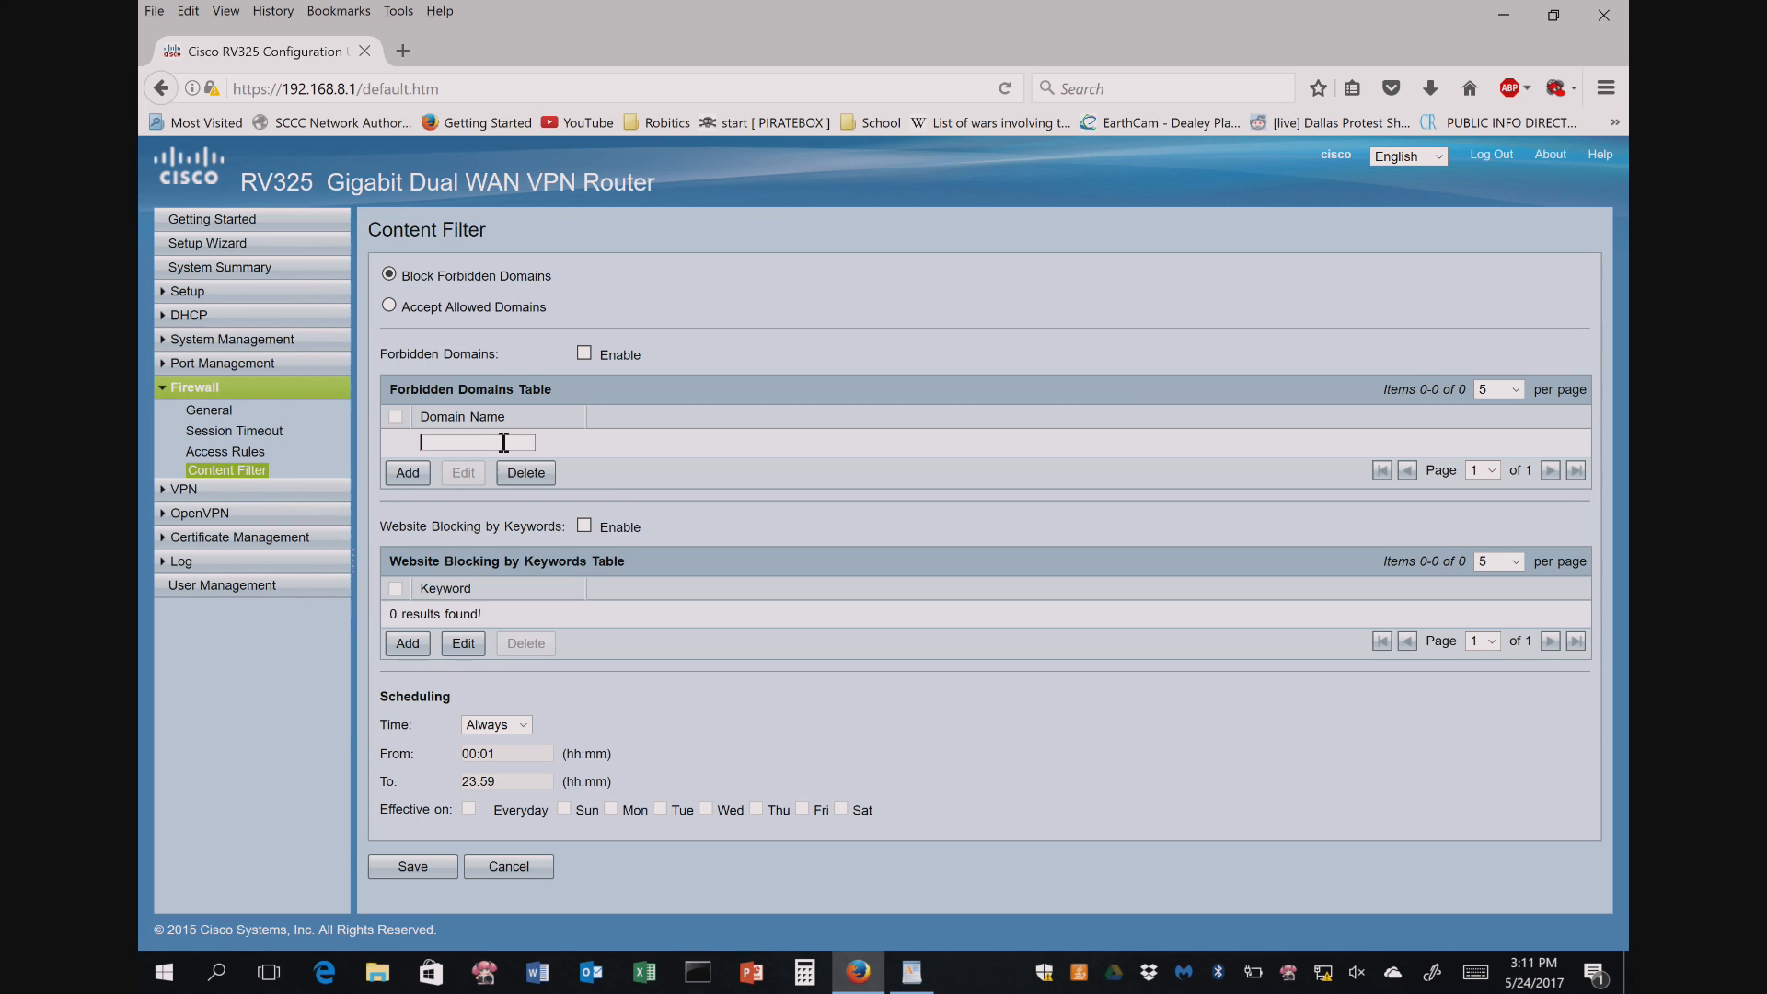
type("www.facebook.com")
left_click(408, 472)
left_click(422, 504)
left_click(500, 470)
type("www.")
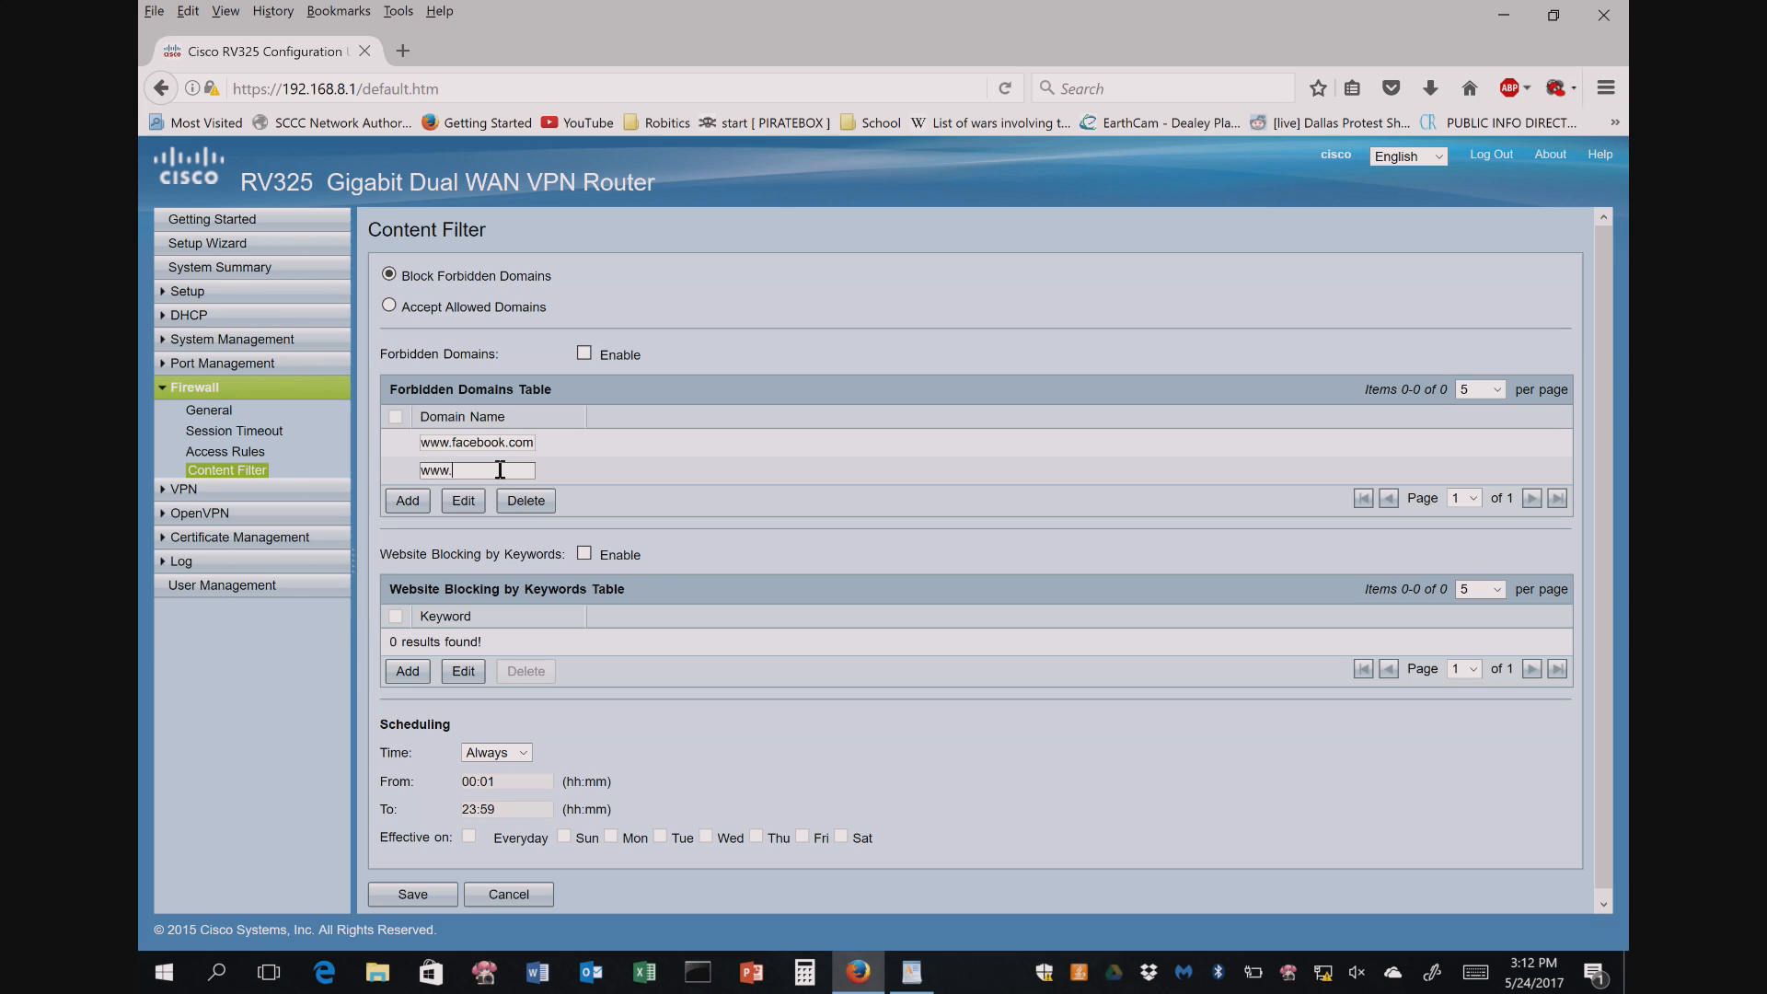
type("aol.com")
left_click(414, 891)
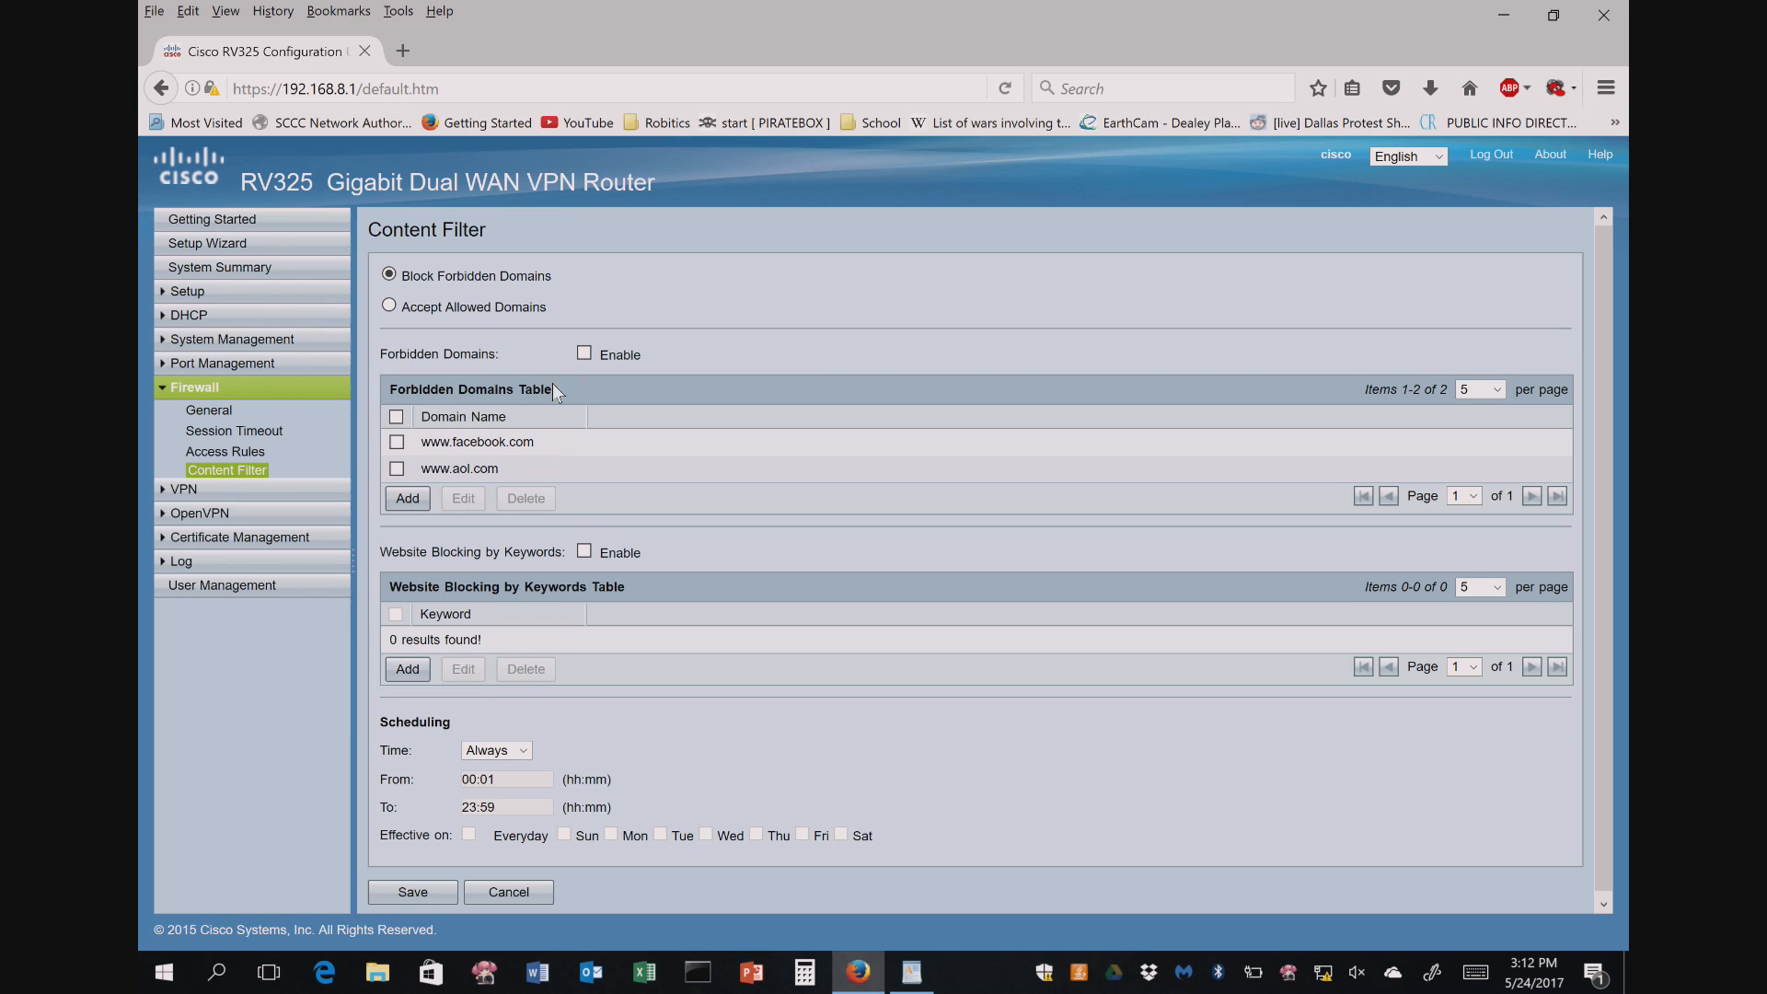
- Enable Forbidden Domains blocking and save, leaving the filter on block rather than accept
left_click(586, 354)
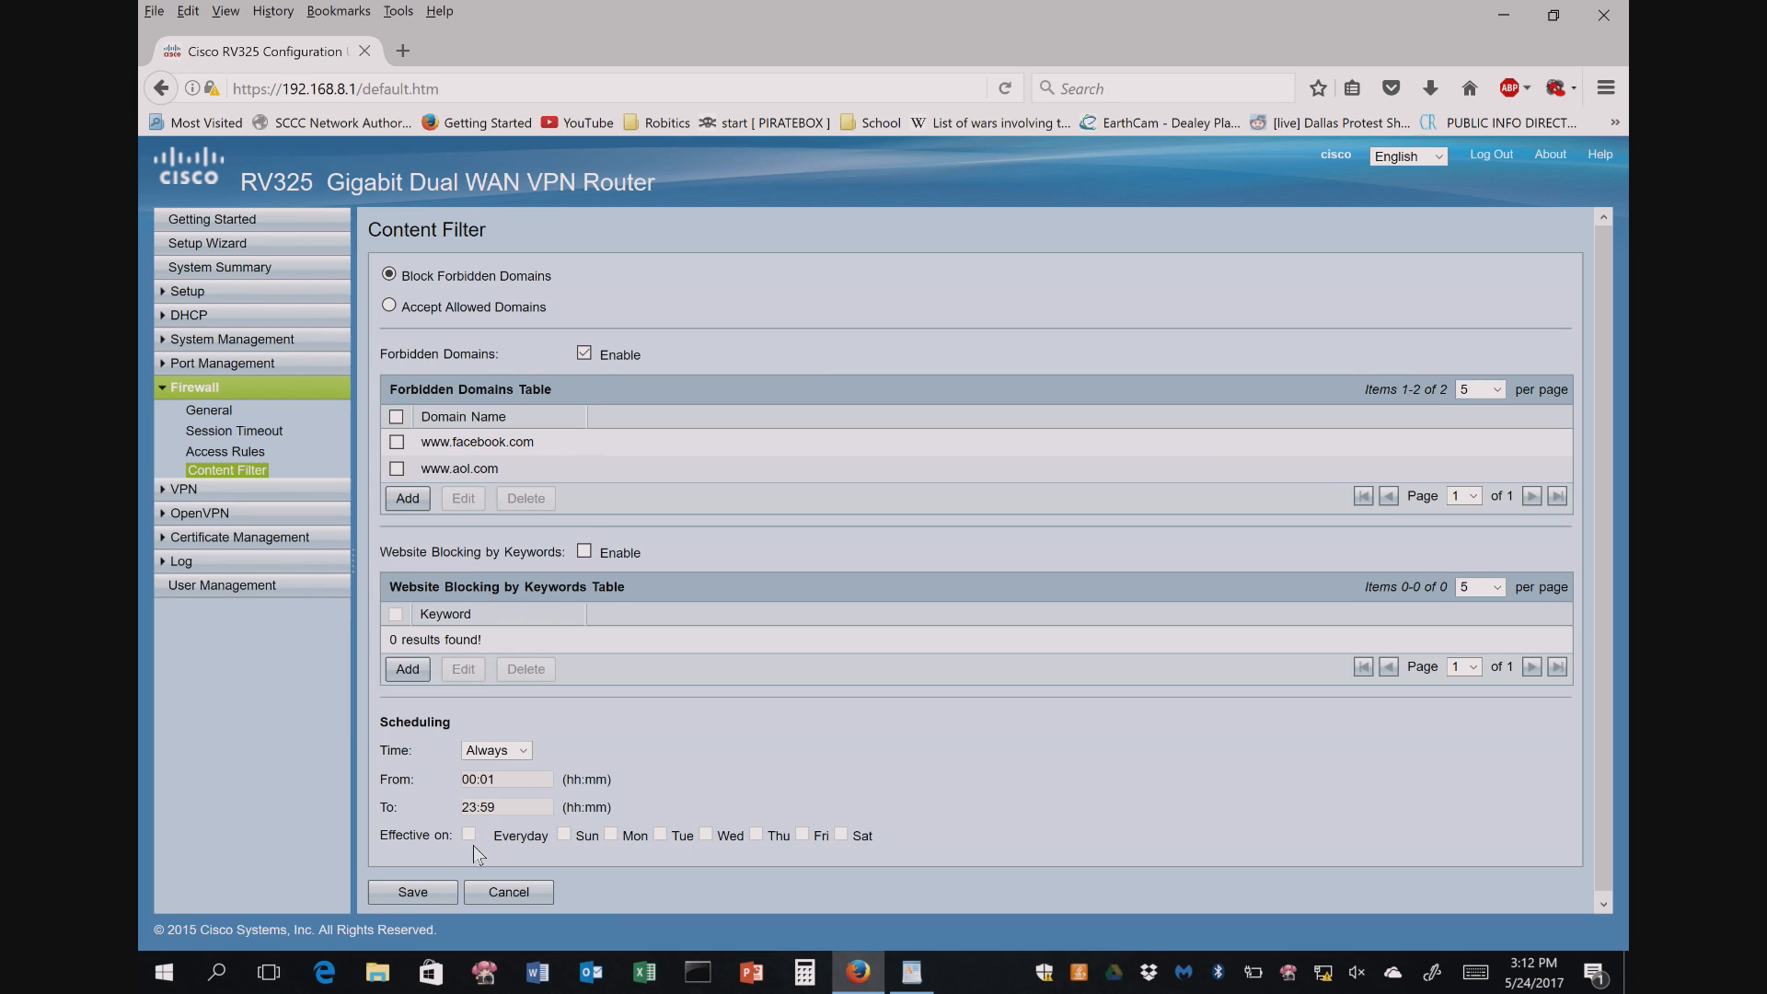
left_click(425, 890)
left_click(390, 307)
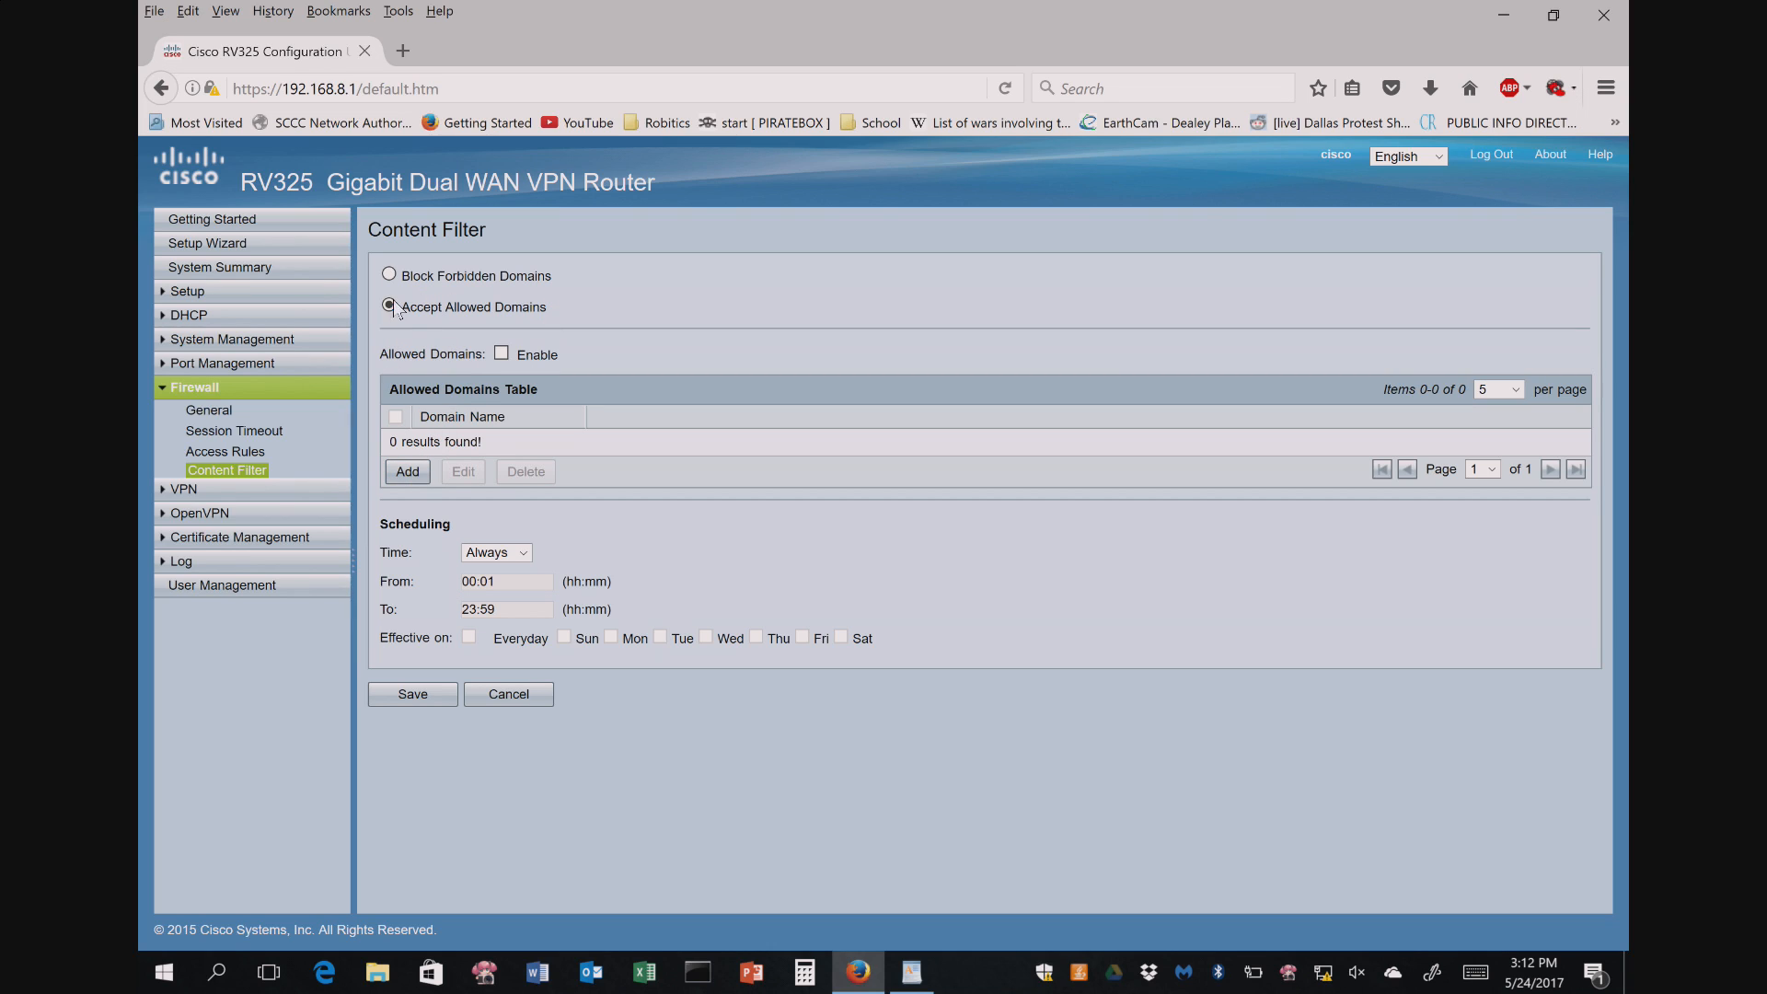
left_click(390, 274)
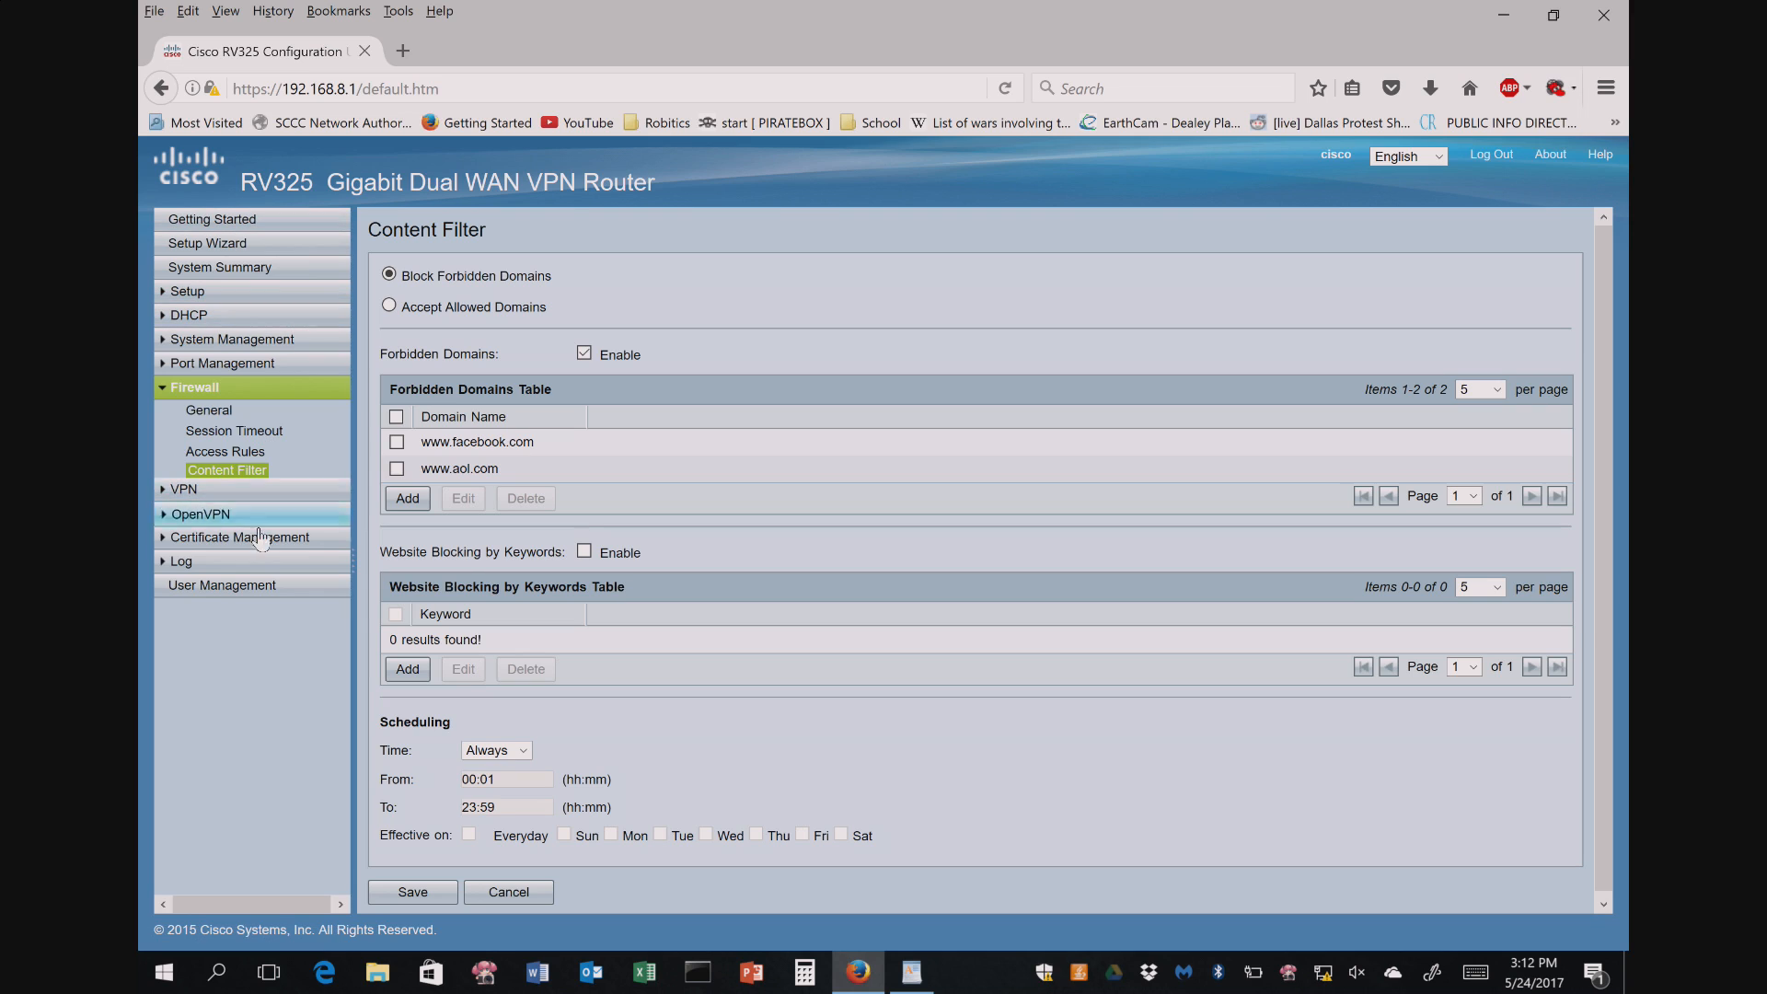
left_click(177, 561)
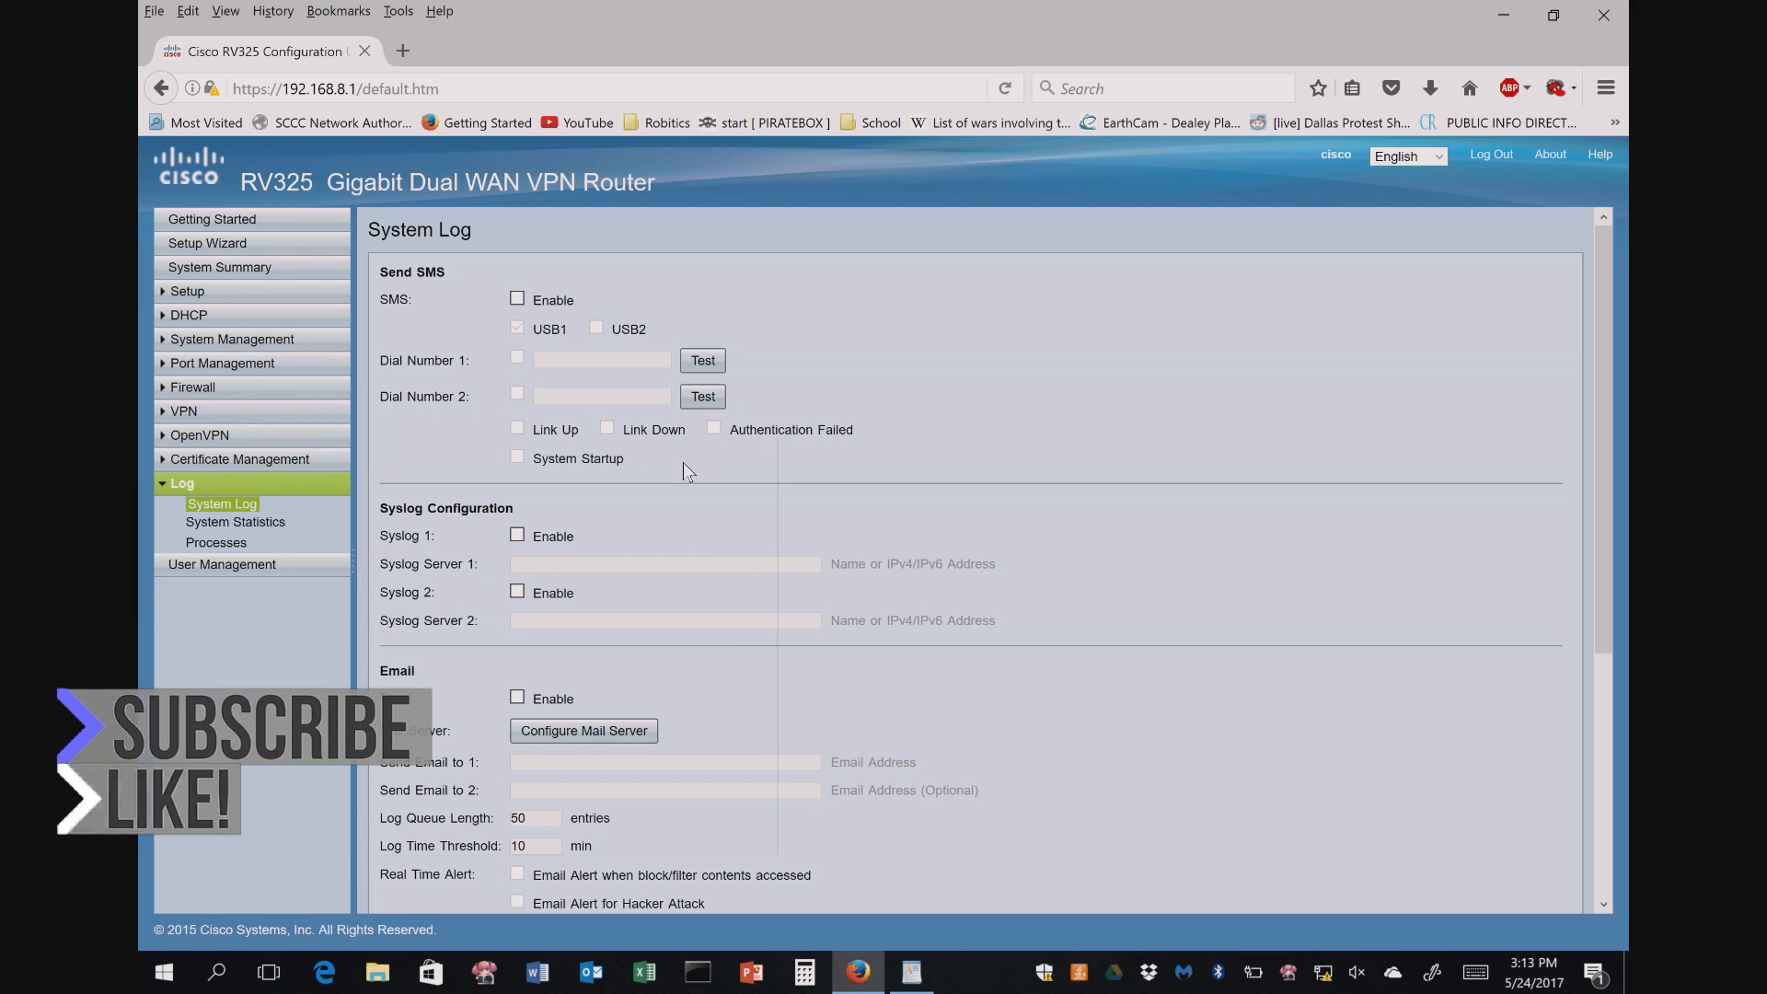
- Tick the Syn Flooding, IP Spoofing, Unauthorized Login Attempt, Win Nuke and Ping Of Death alert logs
scroll(979, 574, "down", 4)
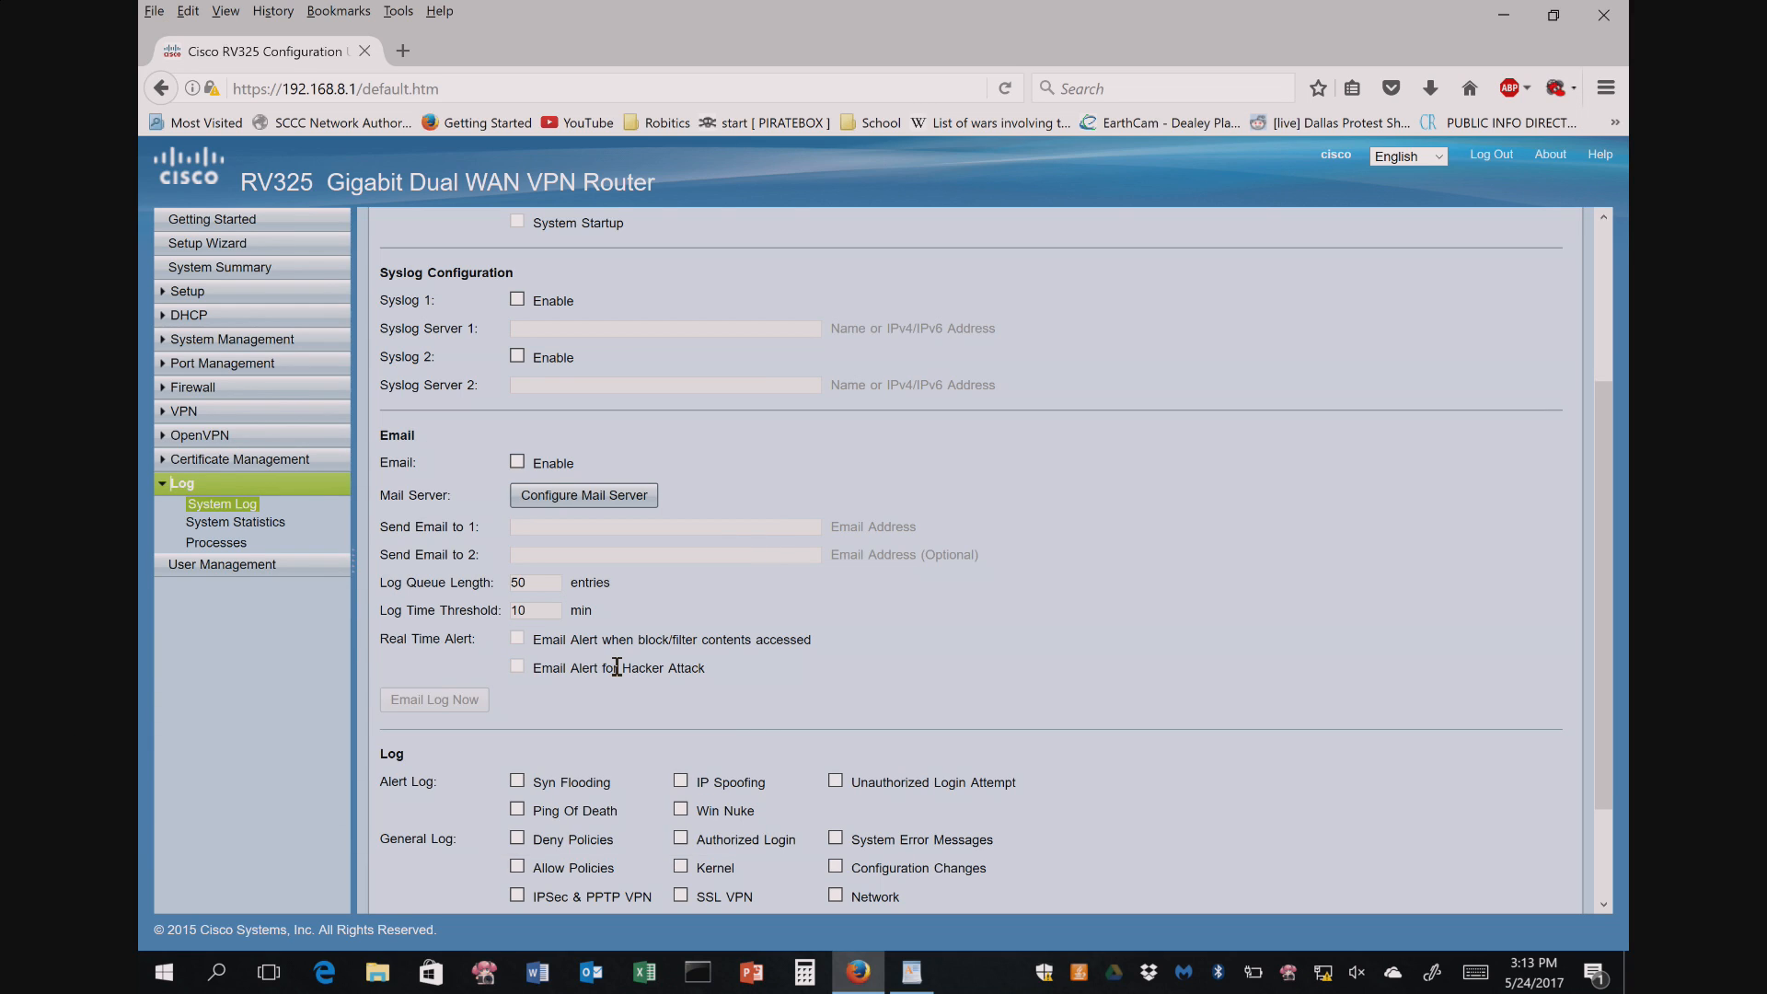
scroll(609, 667, "down", 2)
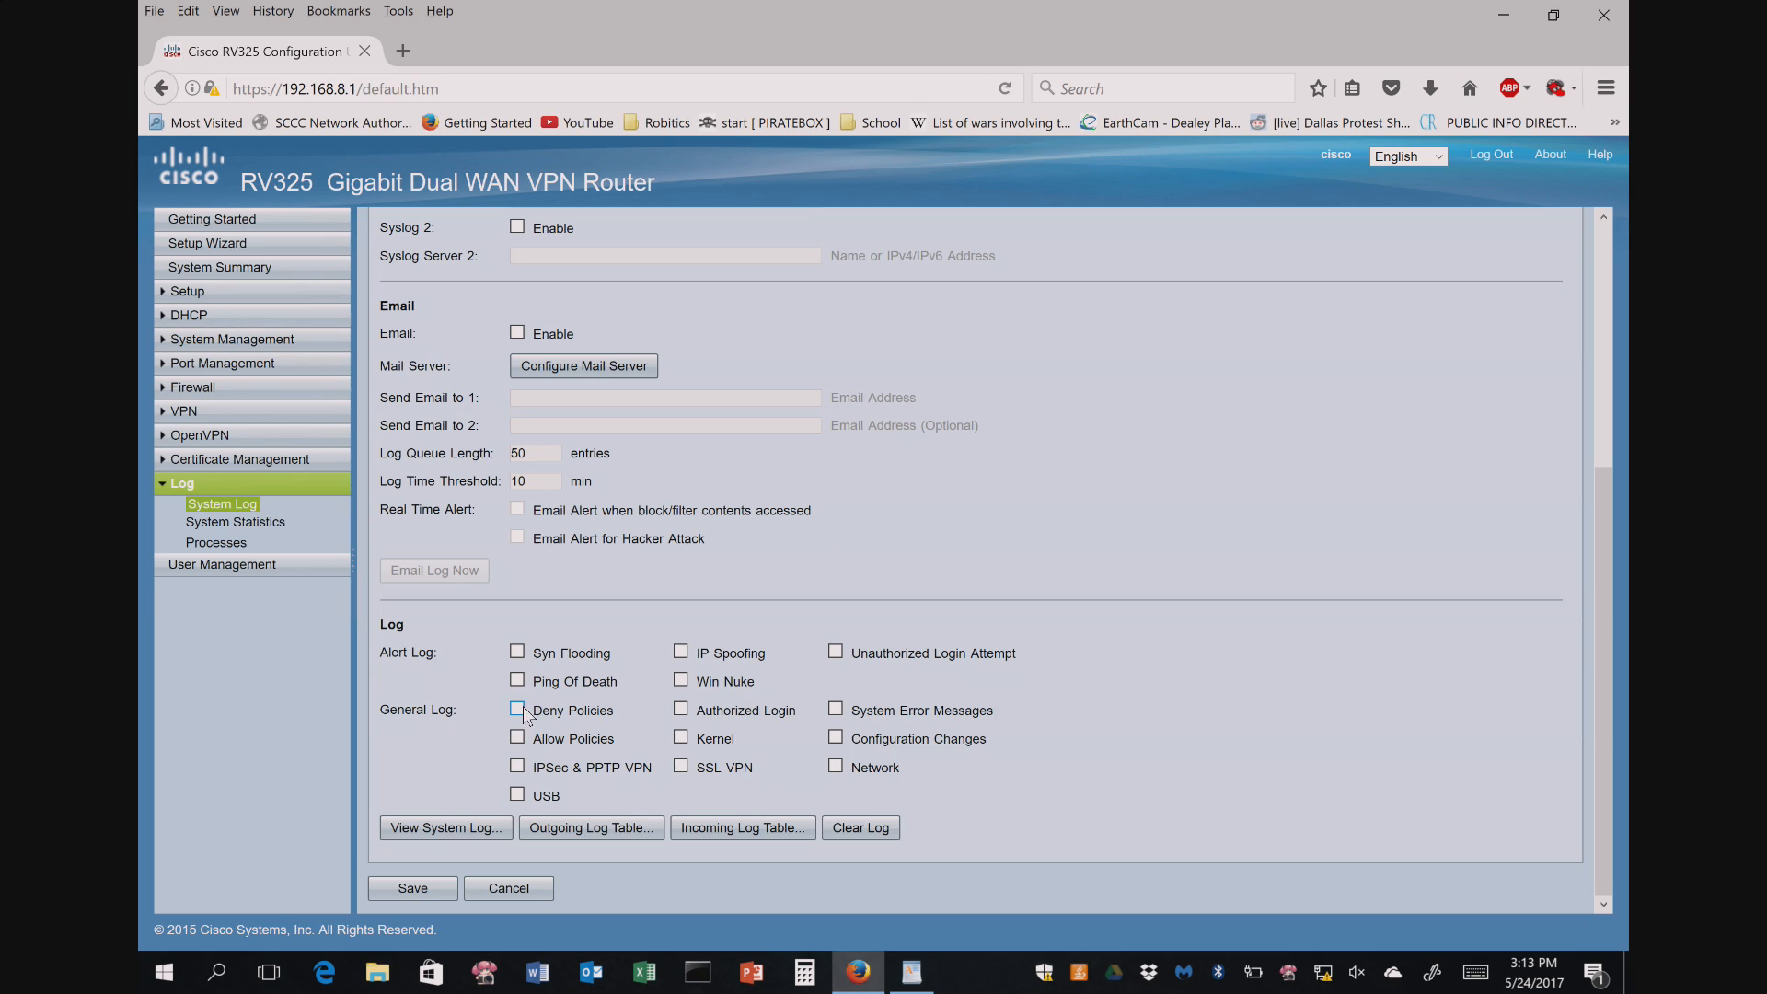
left_click(517, 652)
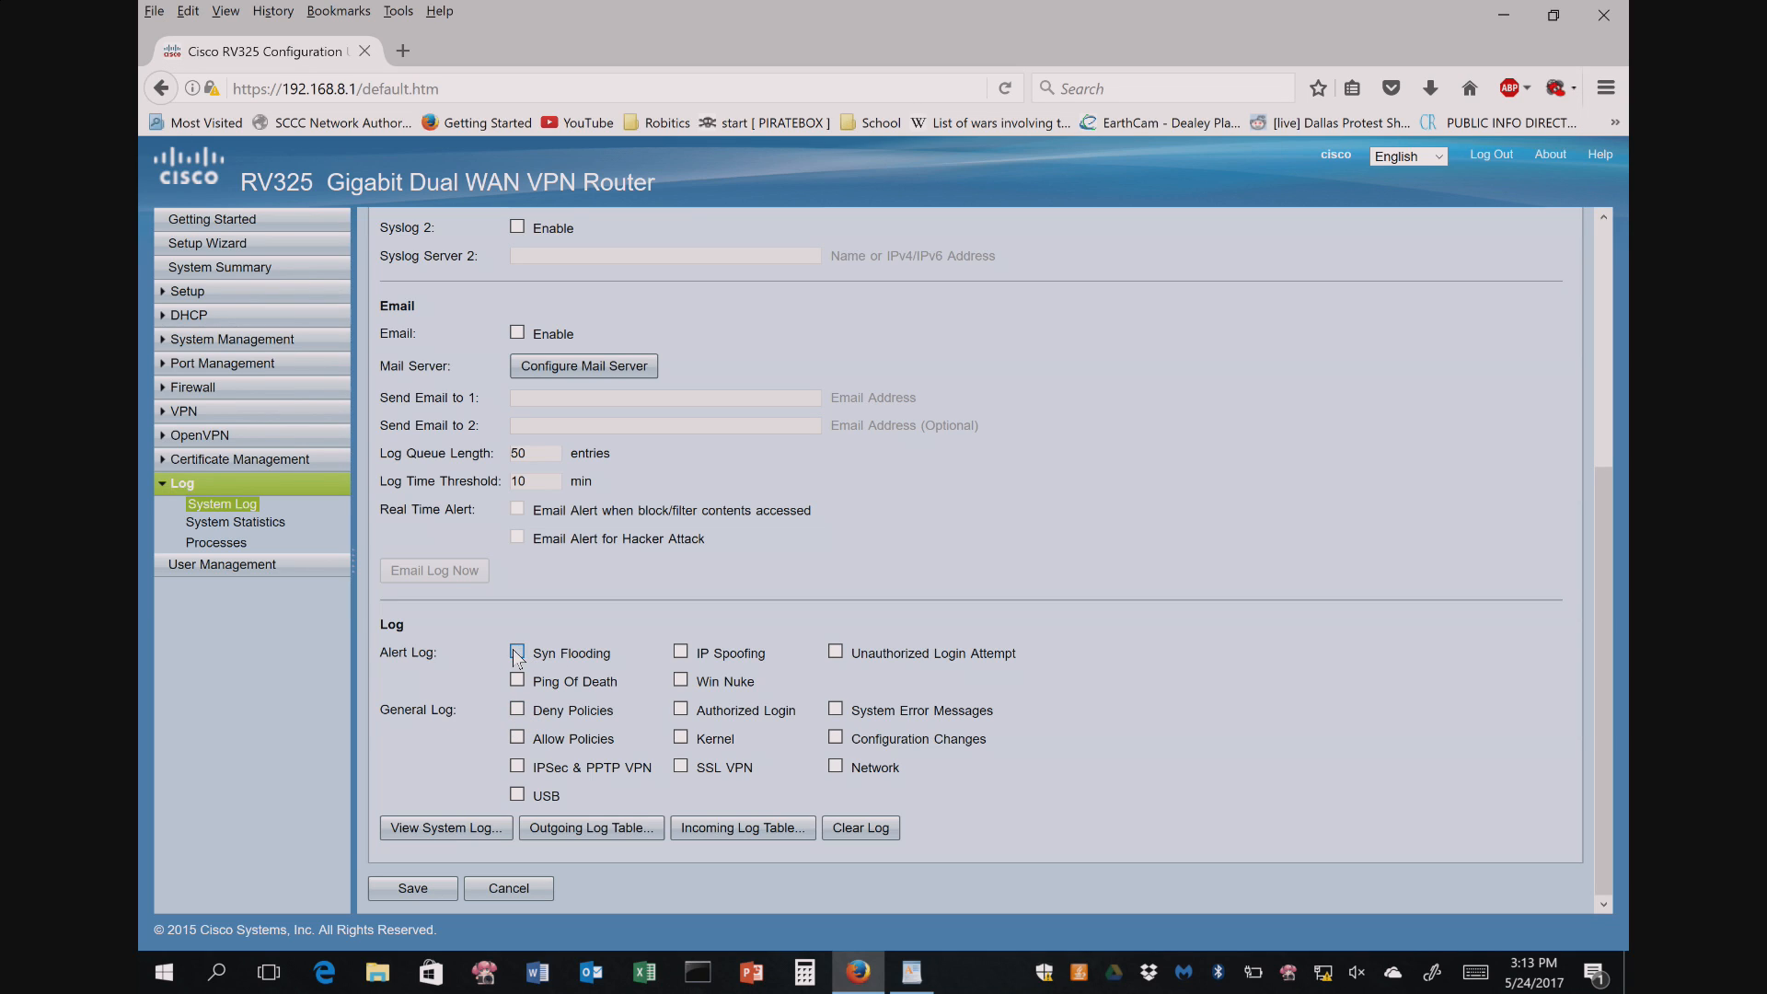
left_click(680, 652)
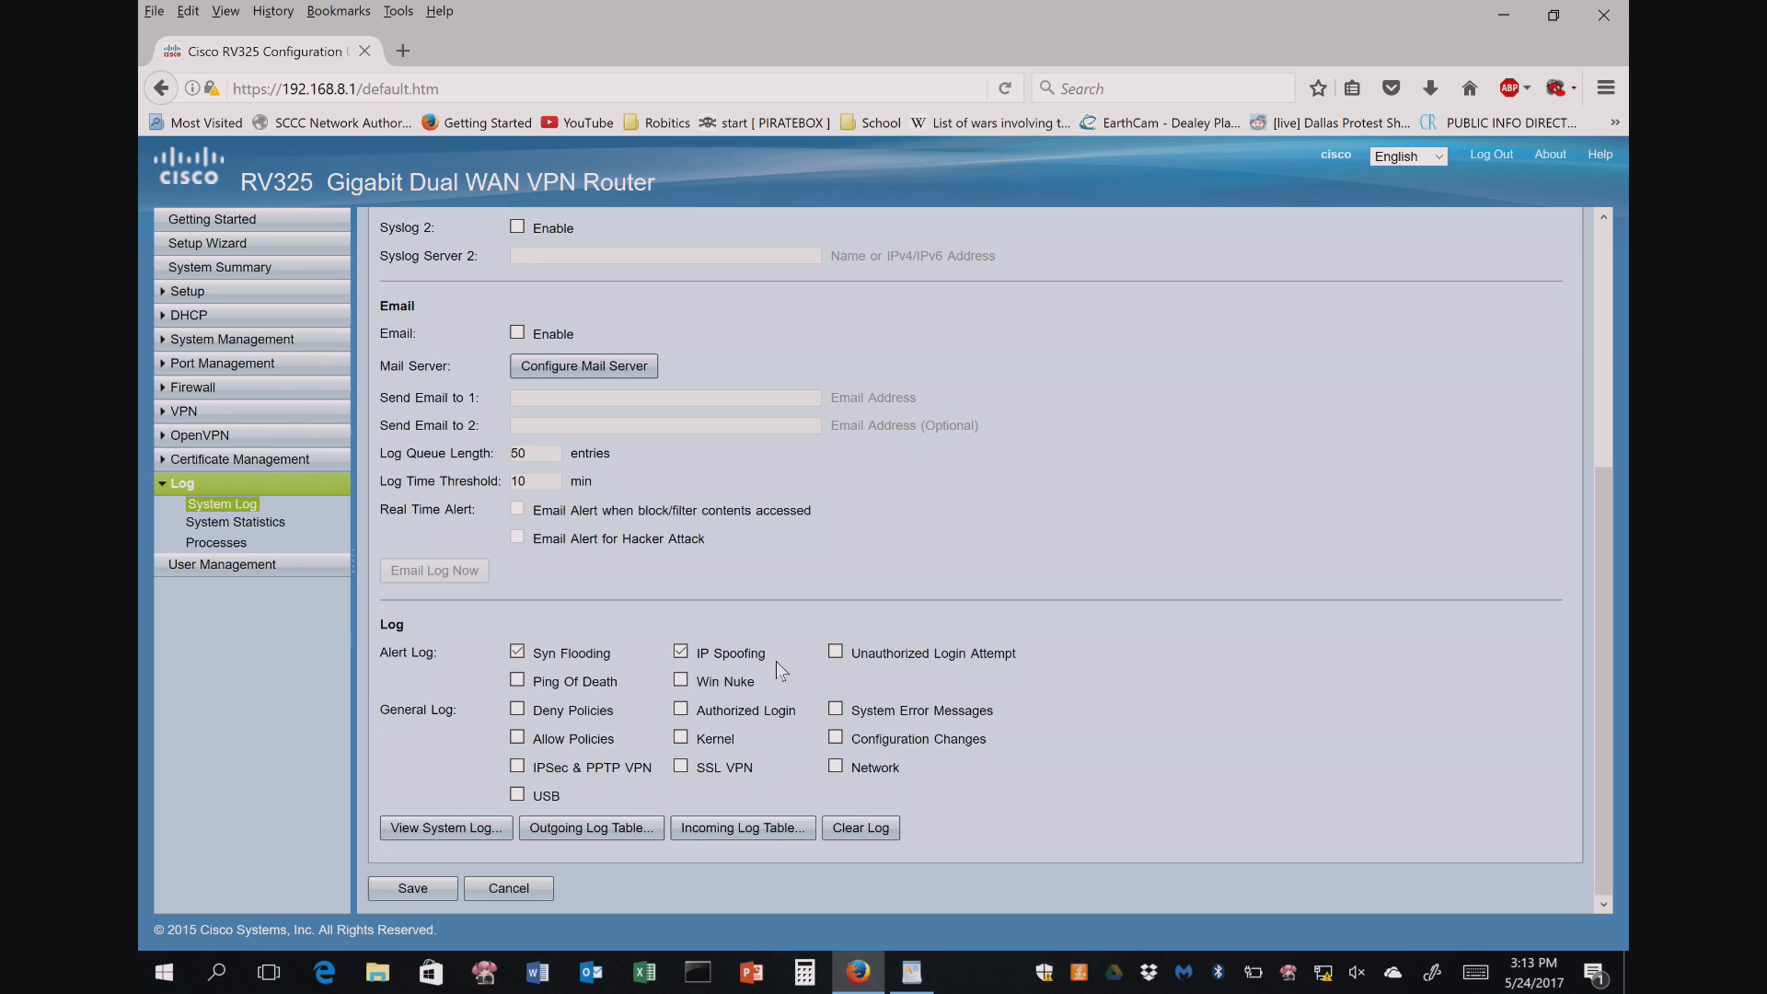
left_click(836, 653)
left_click(681, 681)
left_click(517, 683)
- Enable USB and Network general logging and save the log settings
left_click(517, 796)
left_click(835, 767)
left_click(398, 889)
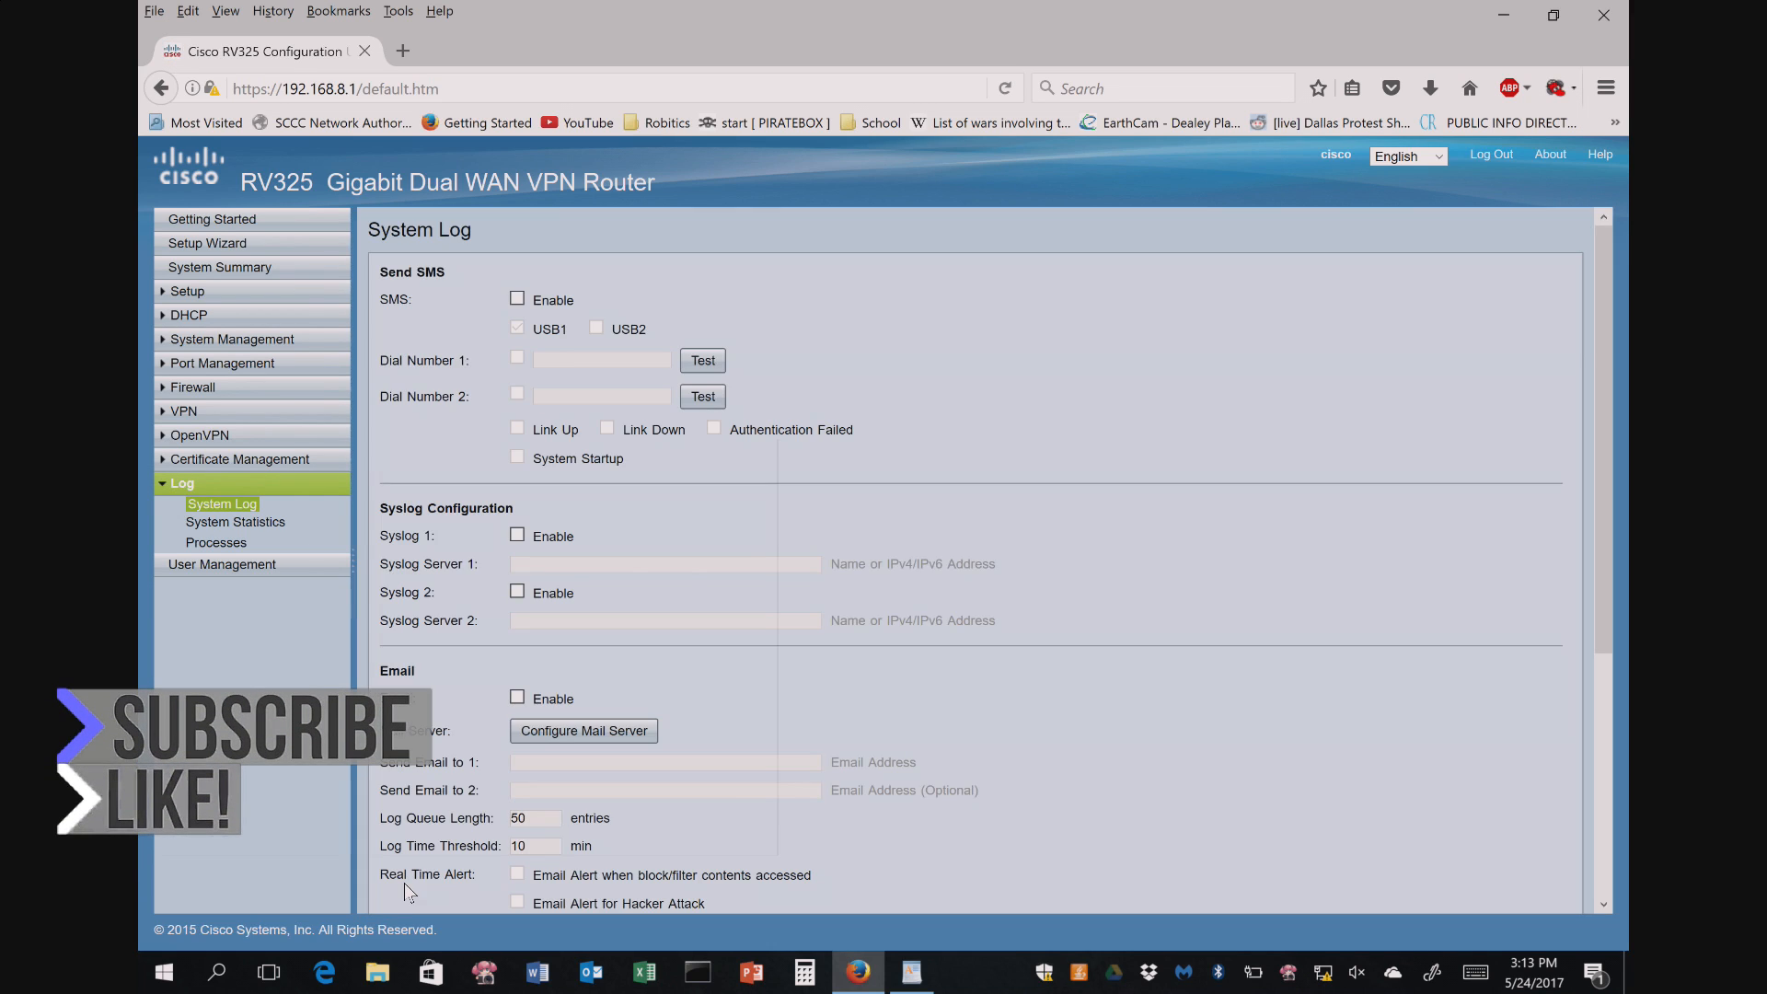
scroll(644, 603, "down", 2)
scroll(652, 593, "down", 3)
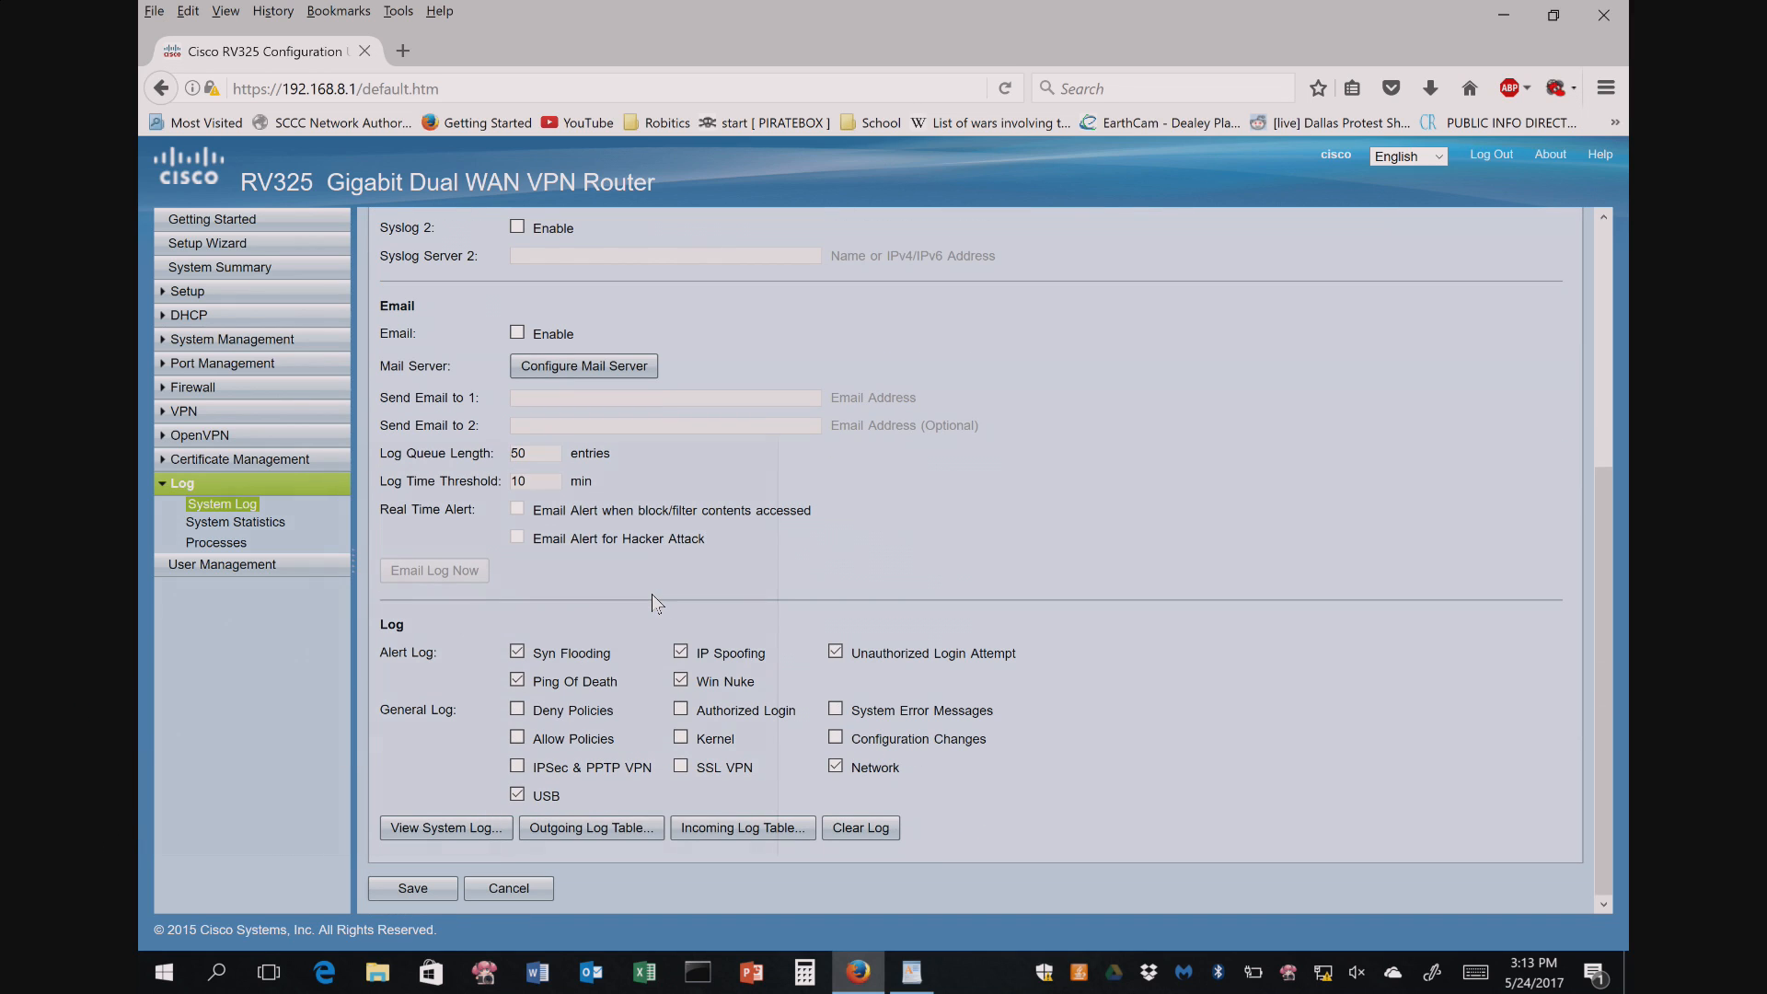
left_click(445, 830)
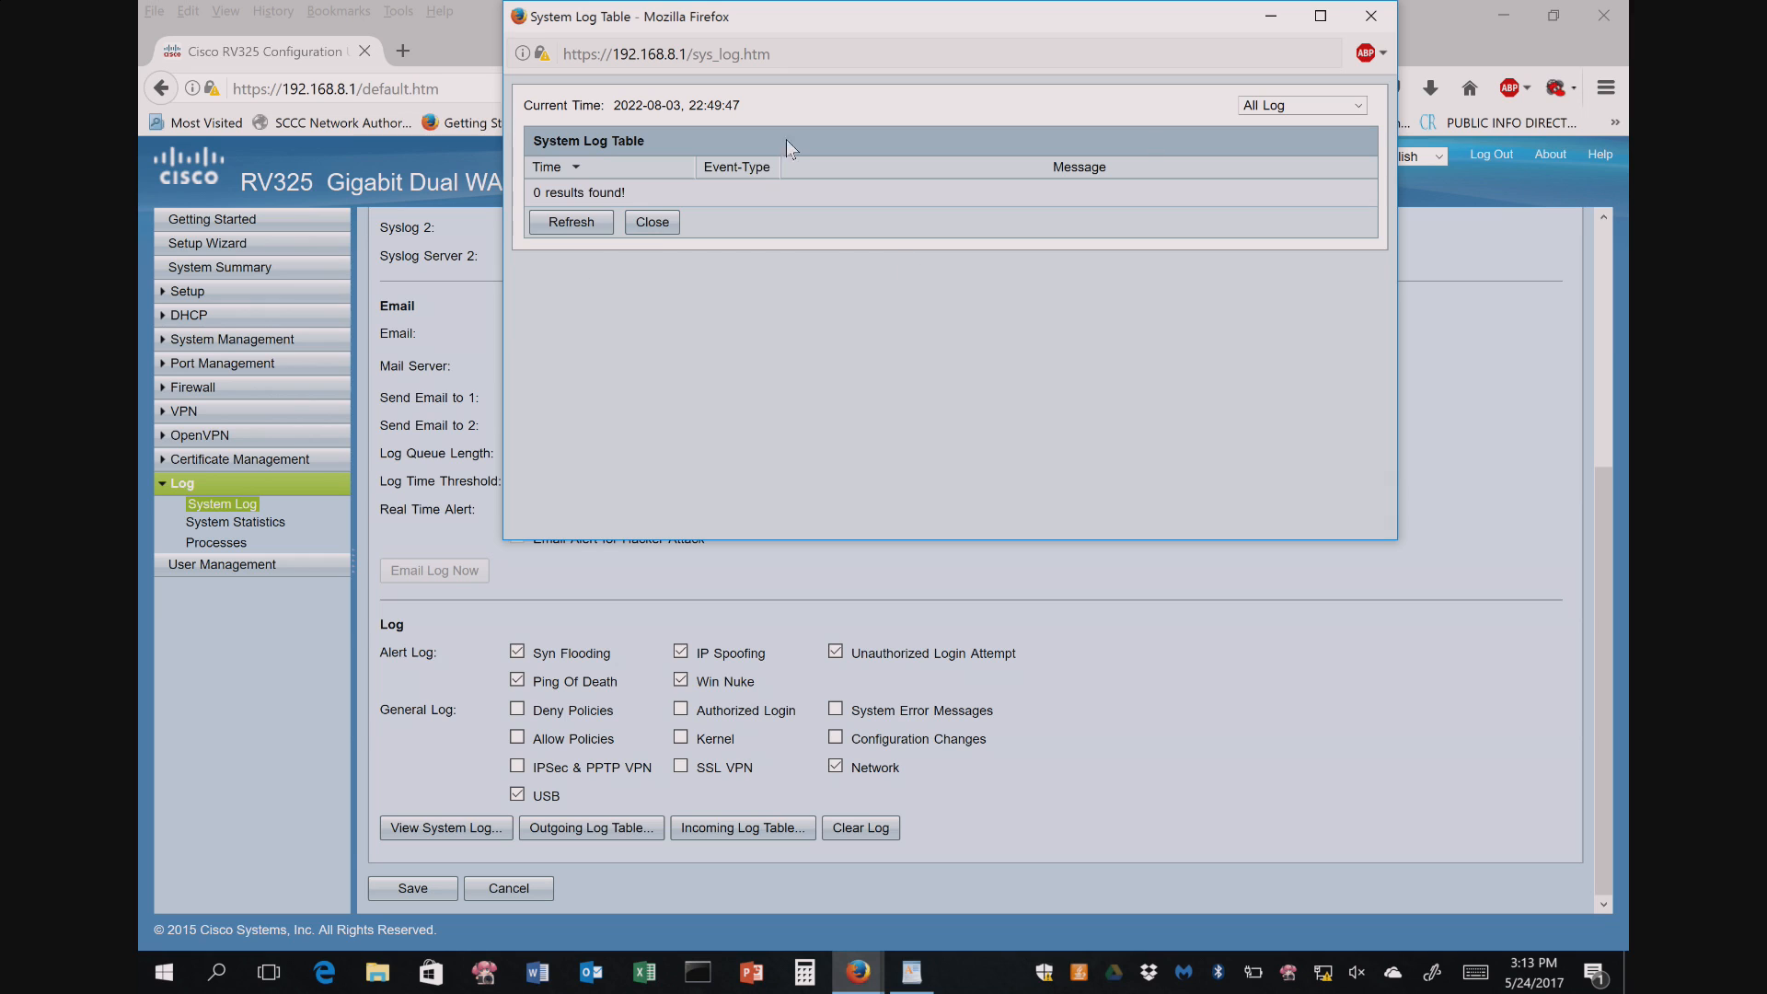
left_click(570, 228)
left_click(1382, 15)
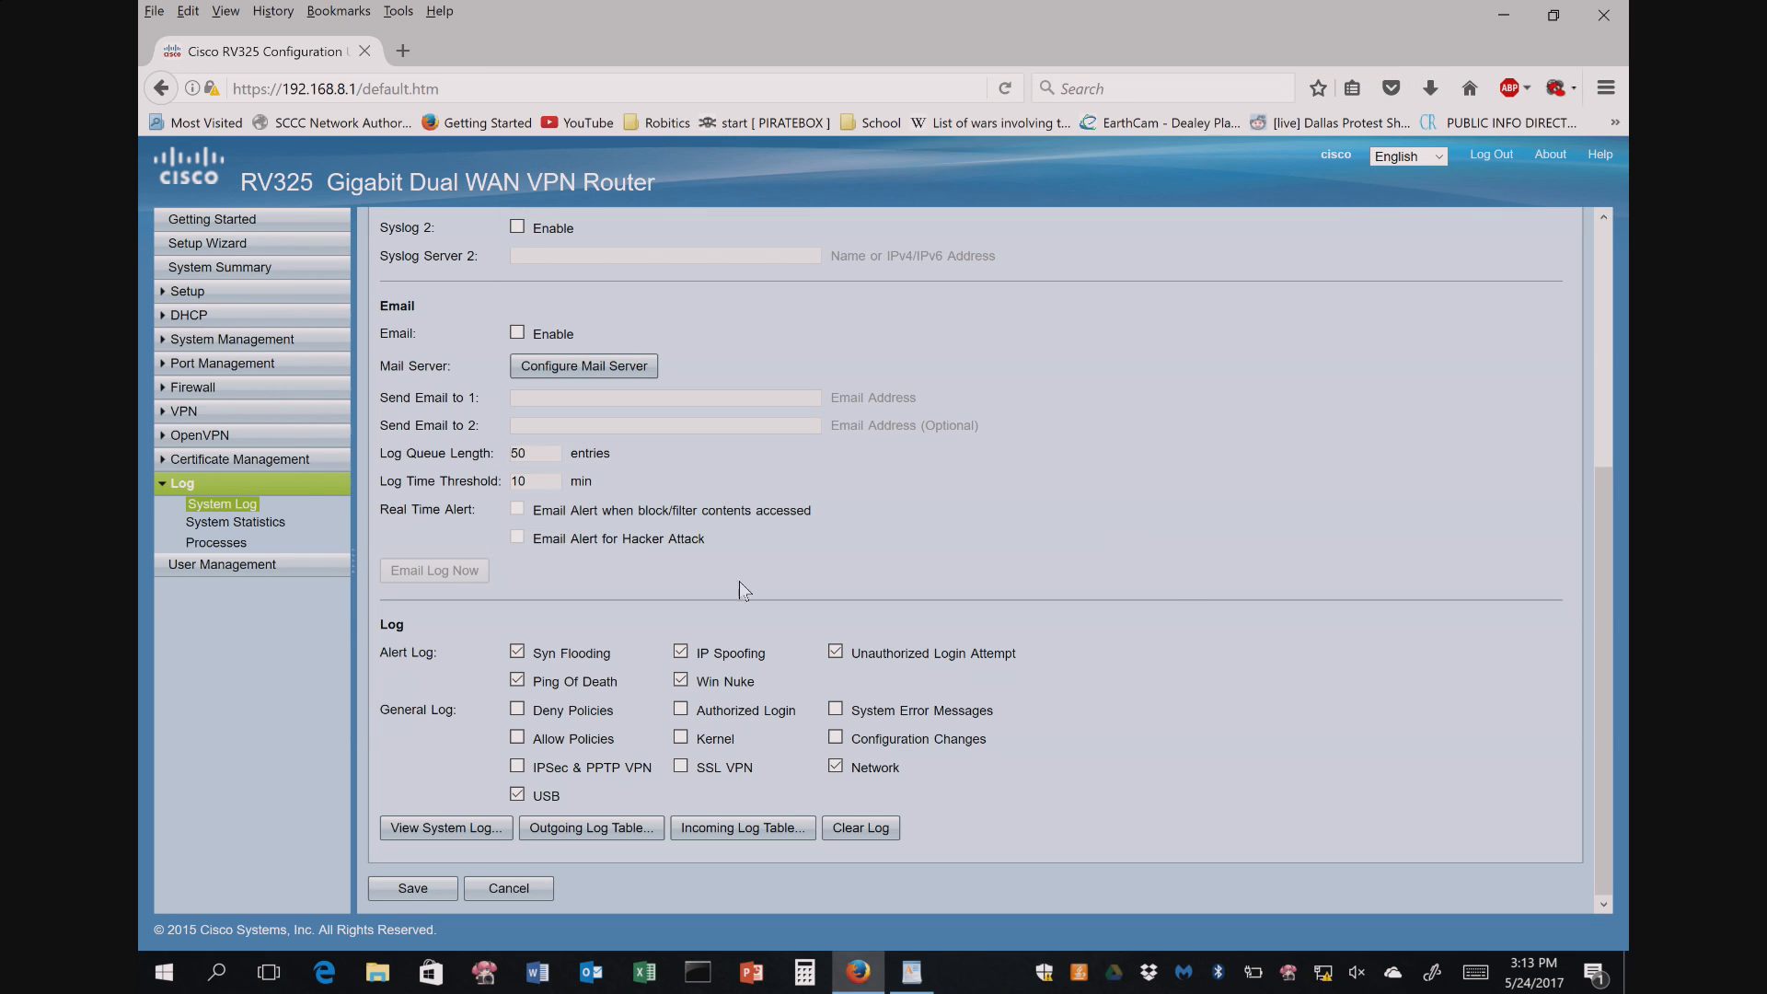
scroll(598, 589, "up", 5)
left_click(225, 523)
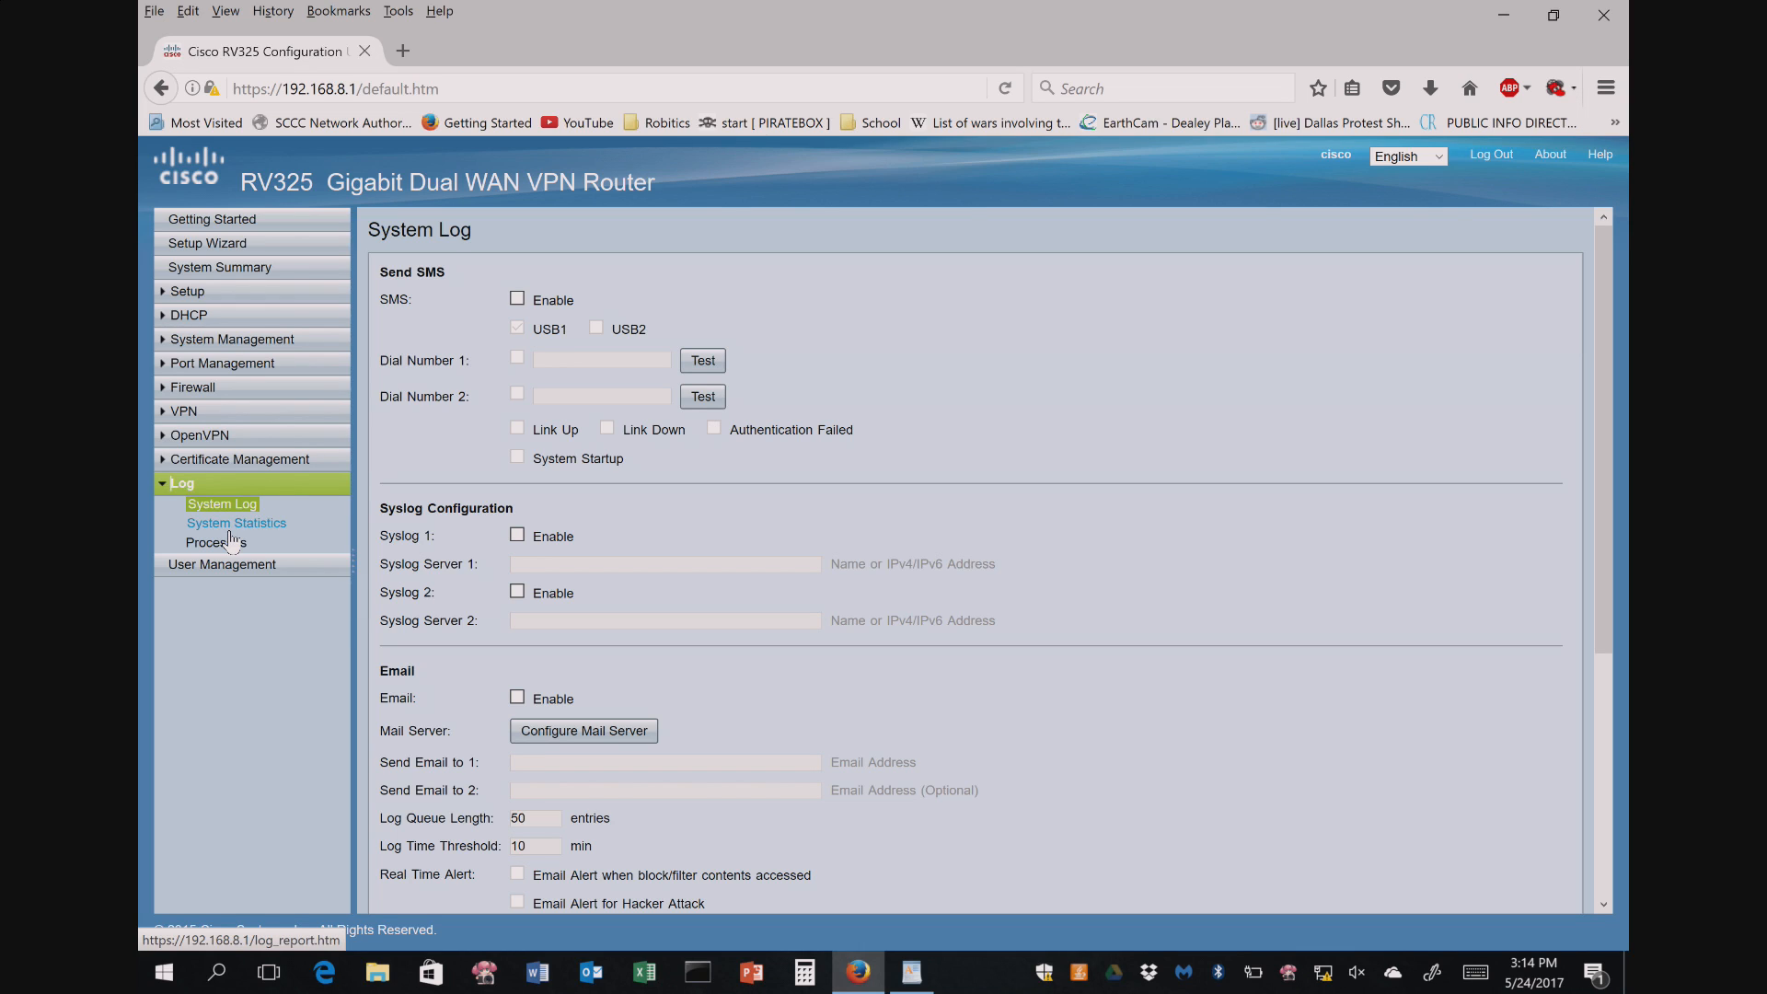
- Look over the OpenVPN Summary and Server pages, then return to the Network setup page
left_click(201, 434)
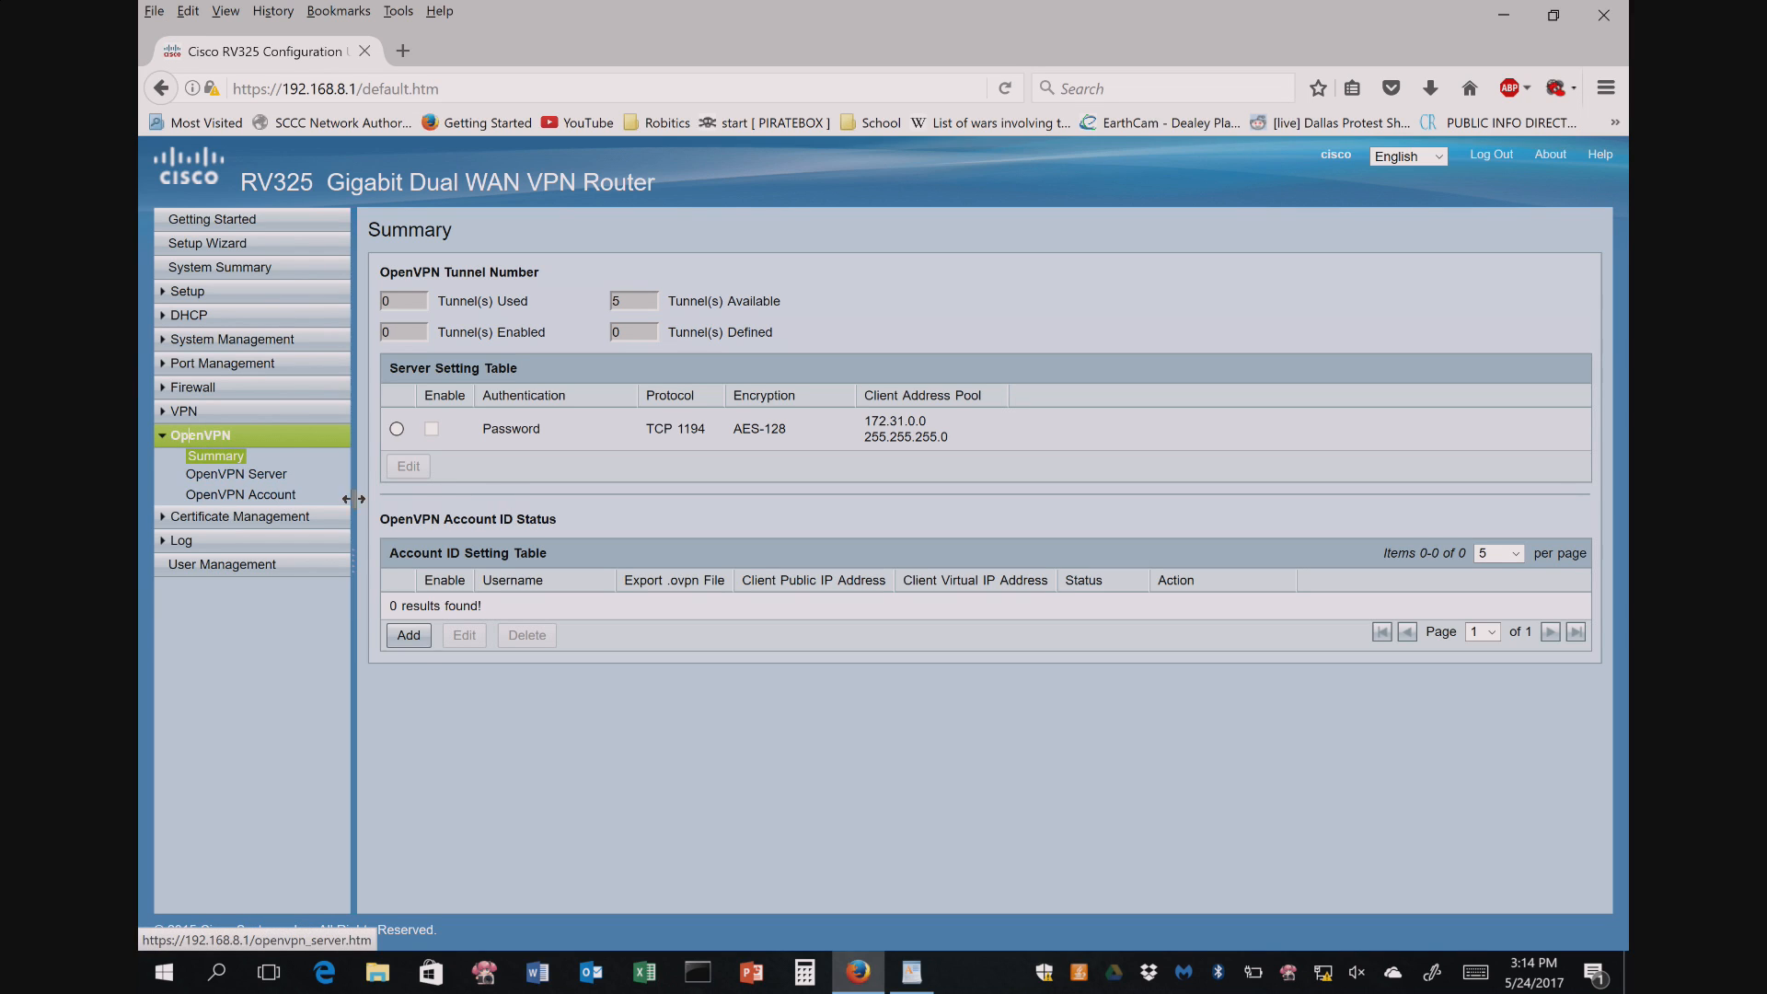
left_click(234, 475)
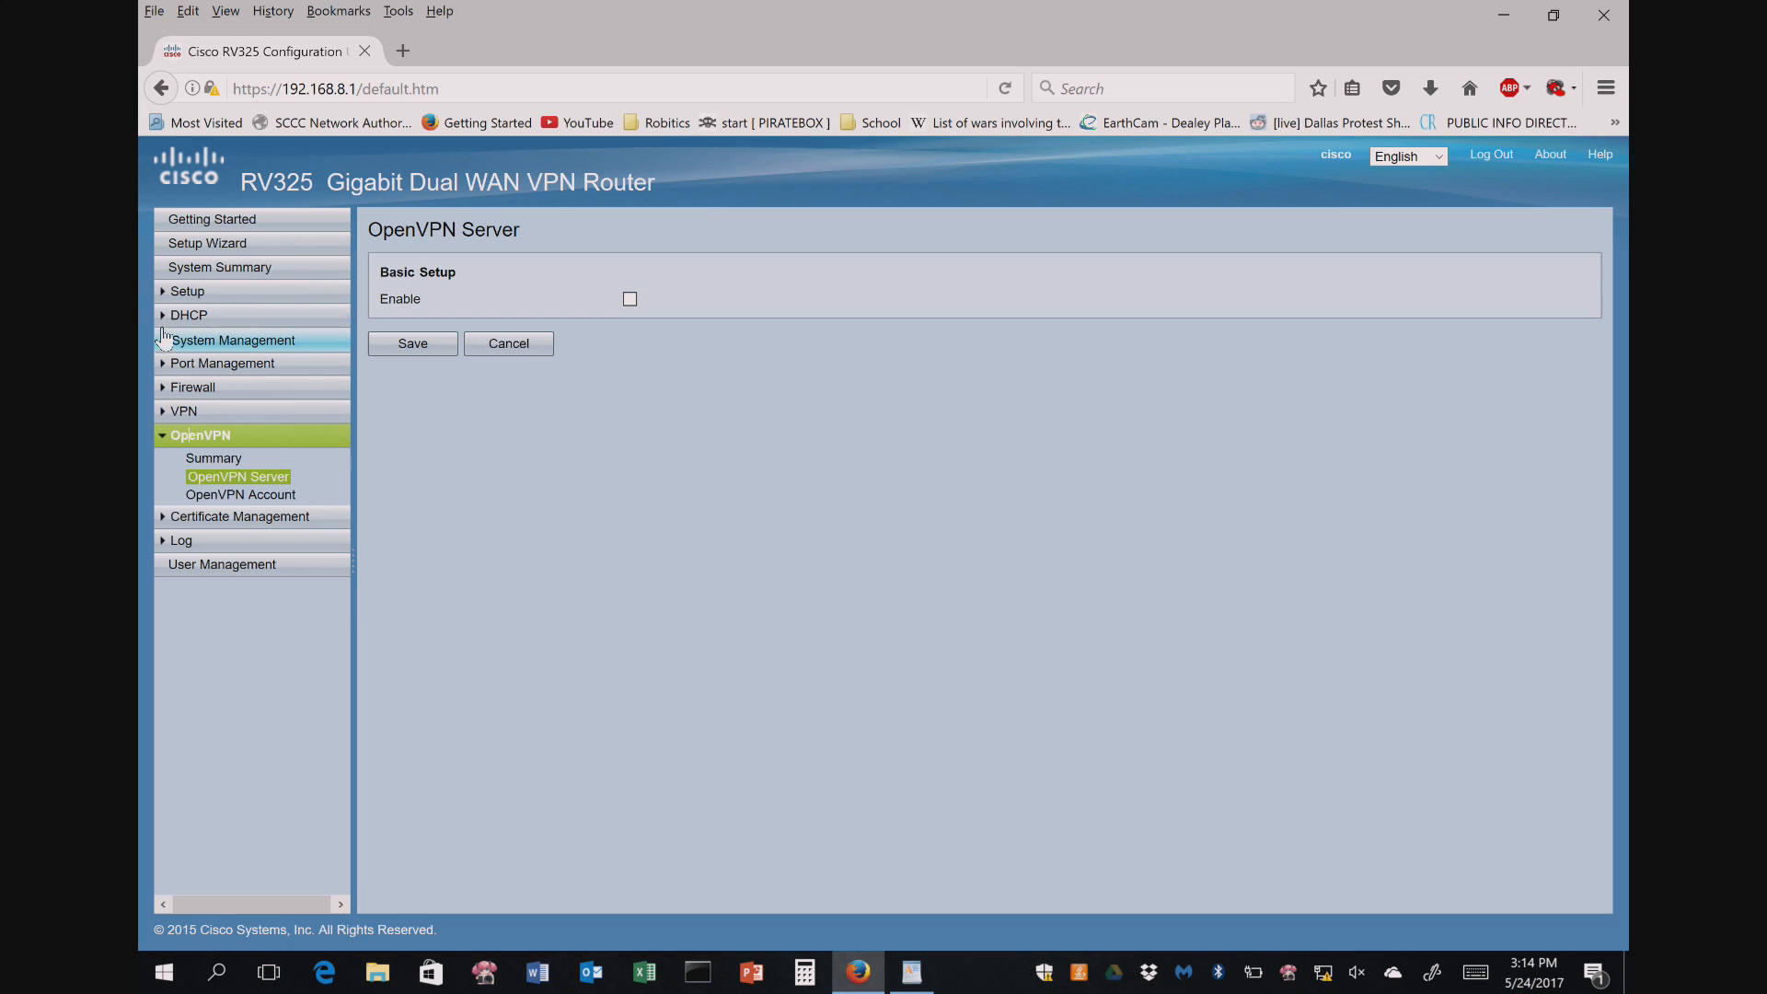
left_click(167, 292)
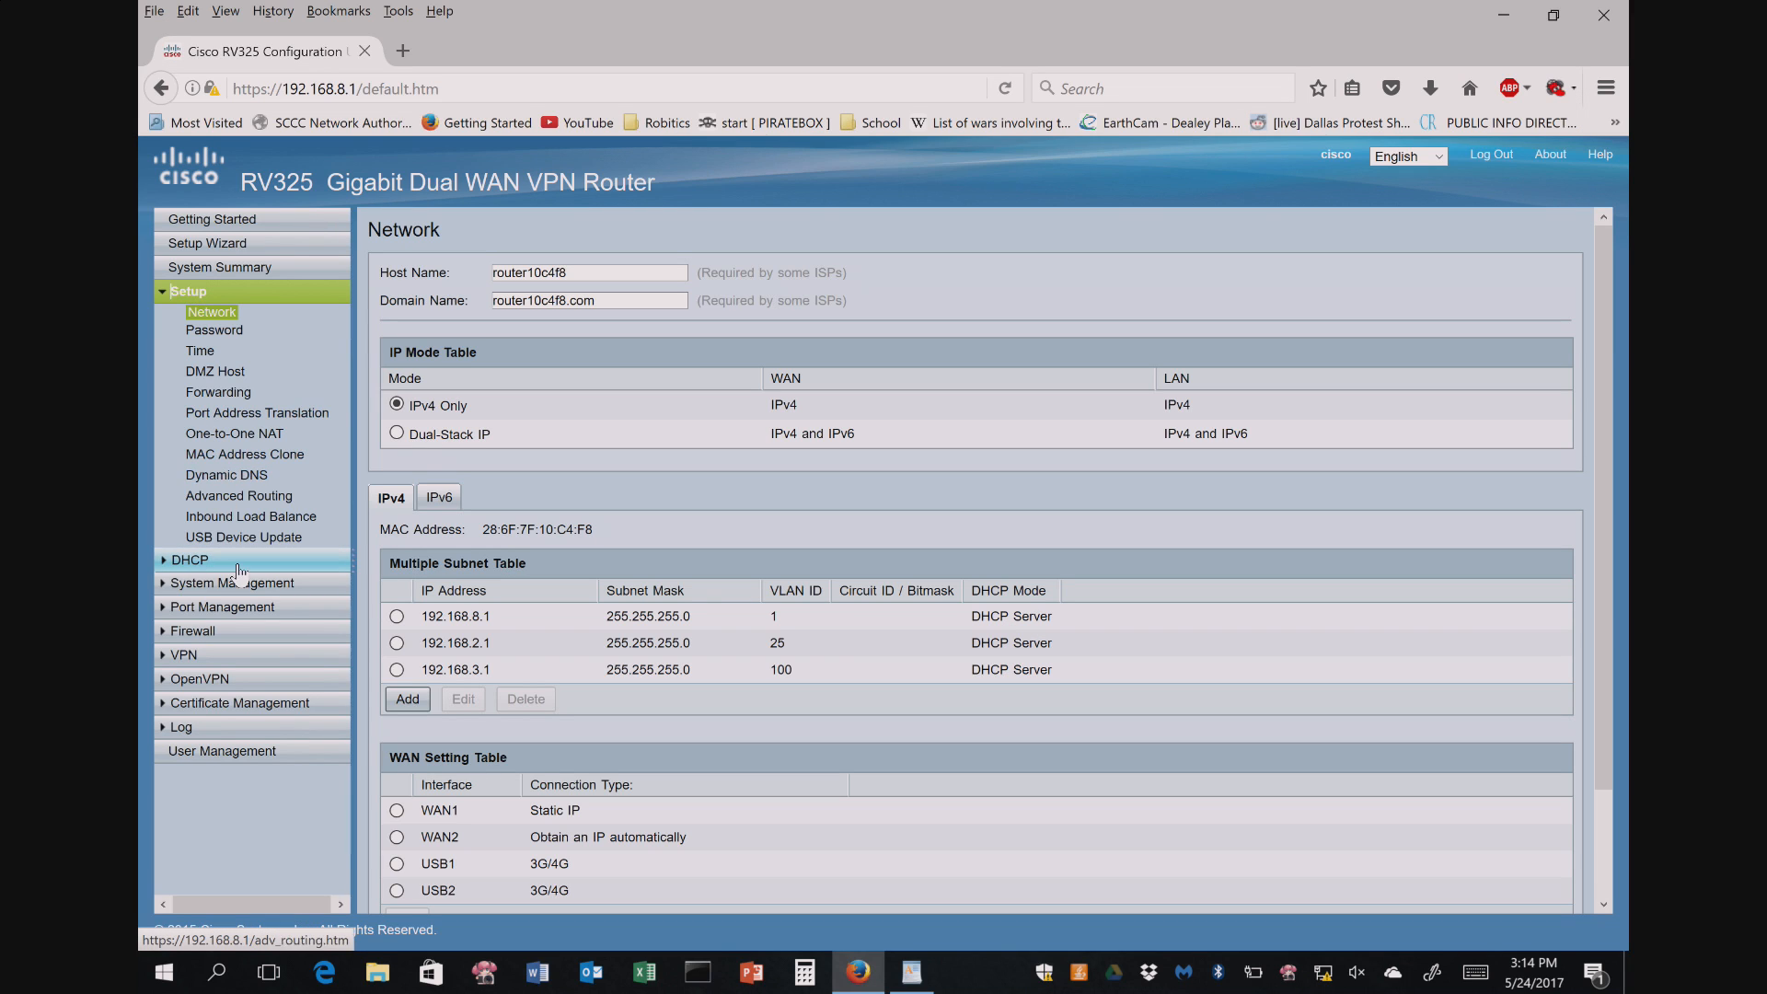
- Enter 100000 as WAN1's upstream and downstream bandwidth in Bandwidth Management
left_click(189, 583)
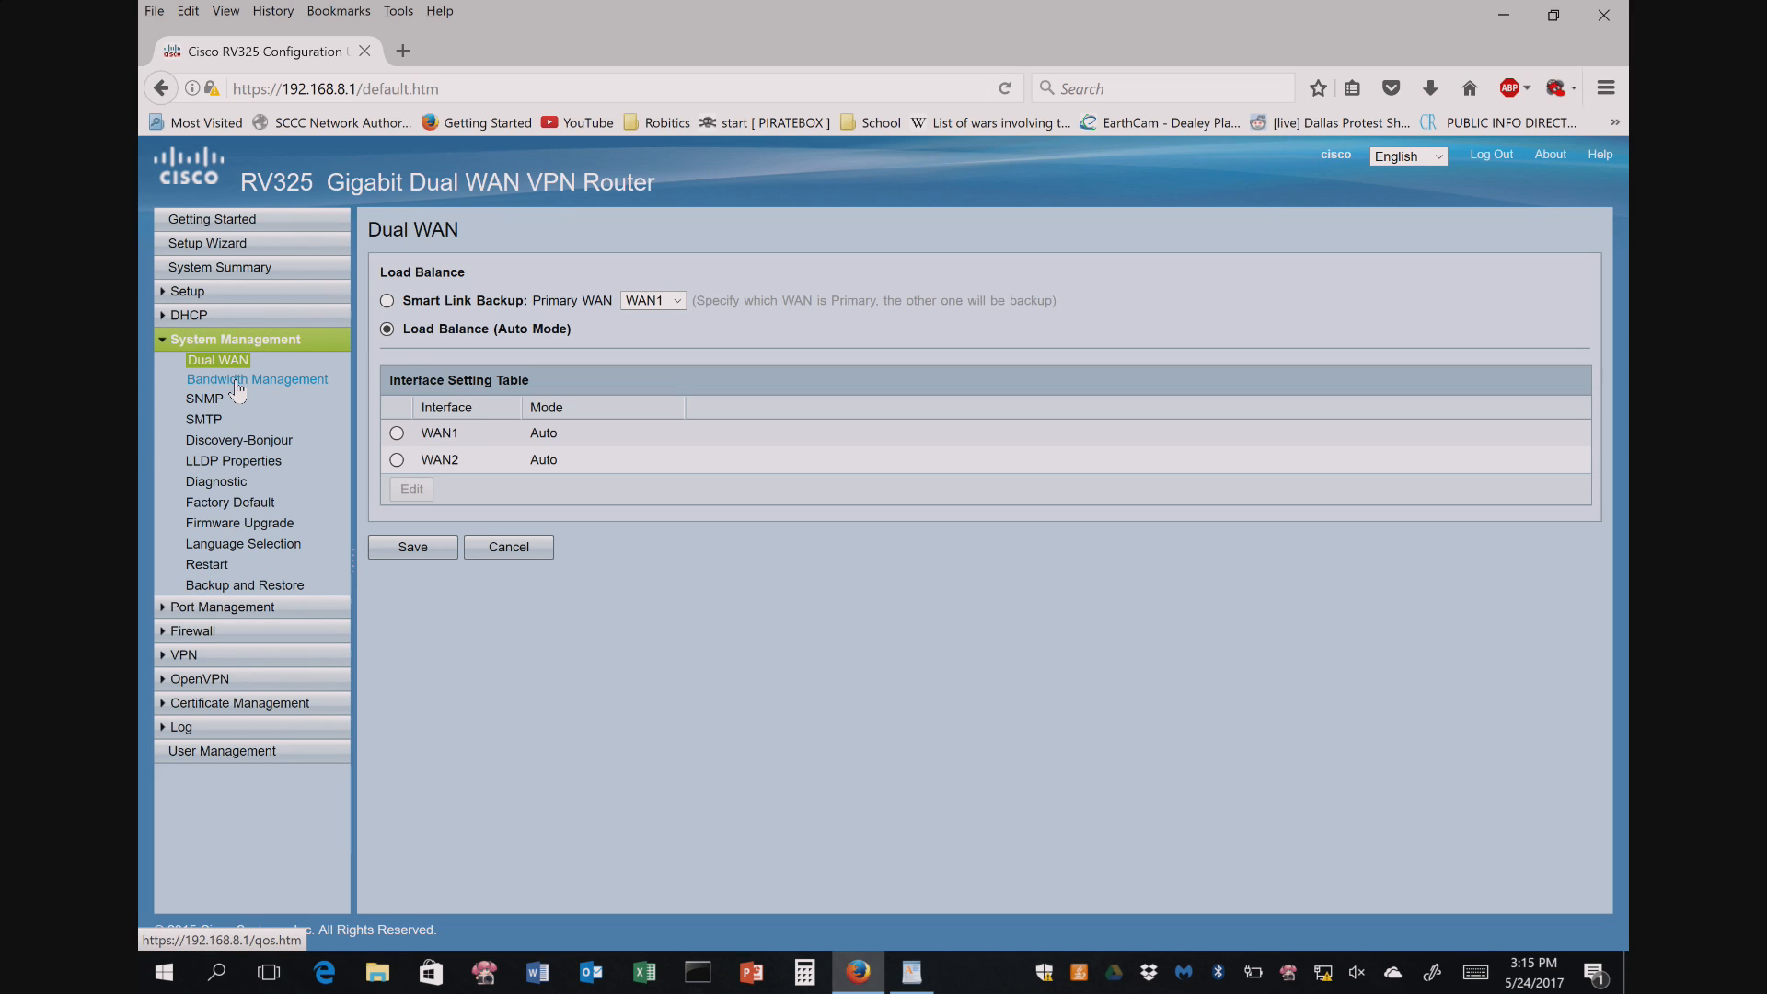
left_click(236, 380)
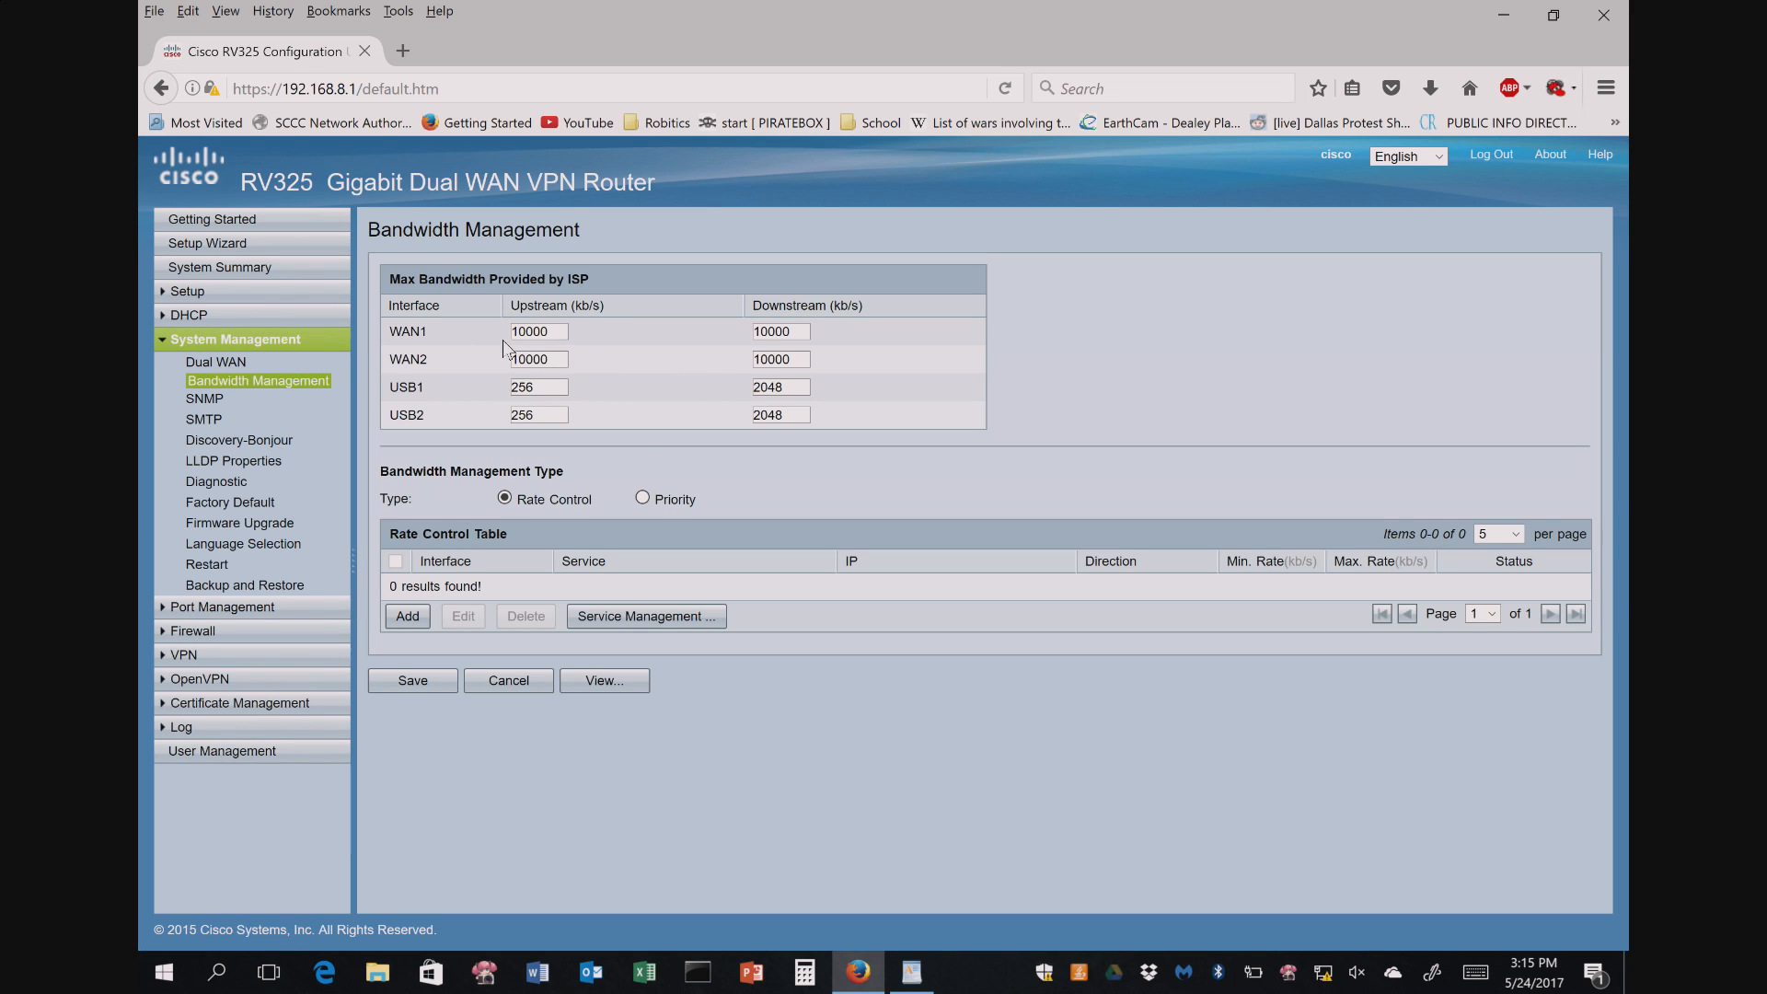
double_click(551, 330)
type("100000")
double_click(799, 330)
key("BackSpace")
type("100000")
left_click(401, 688)
- Correct both WAN1 bandwidth values to 1000000 kb/s and save
double_click(568, 330)
left_click(566, 329)
type("0")
double_click(805, 330)
left_click(806, 330)
type("0")
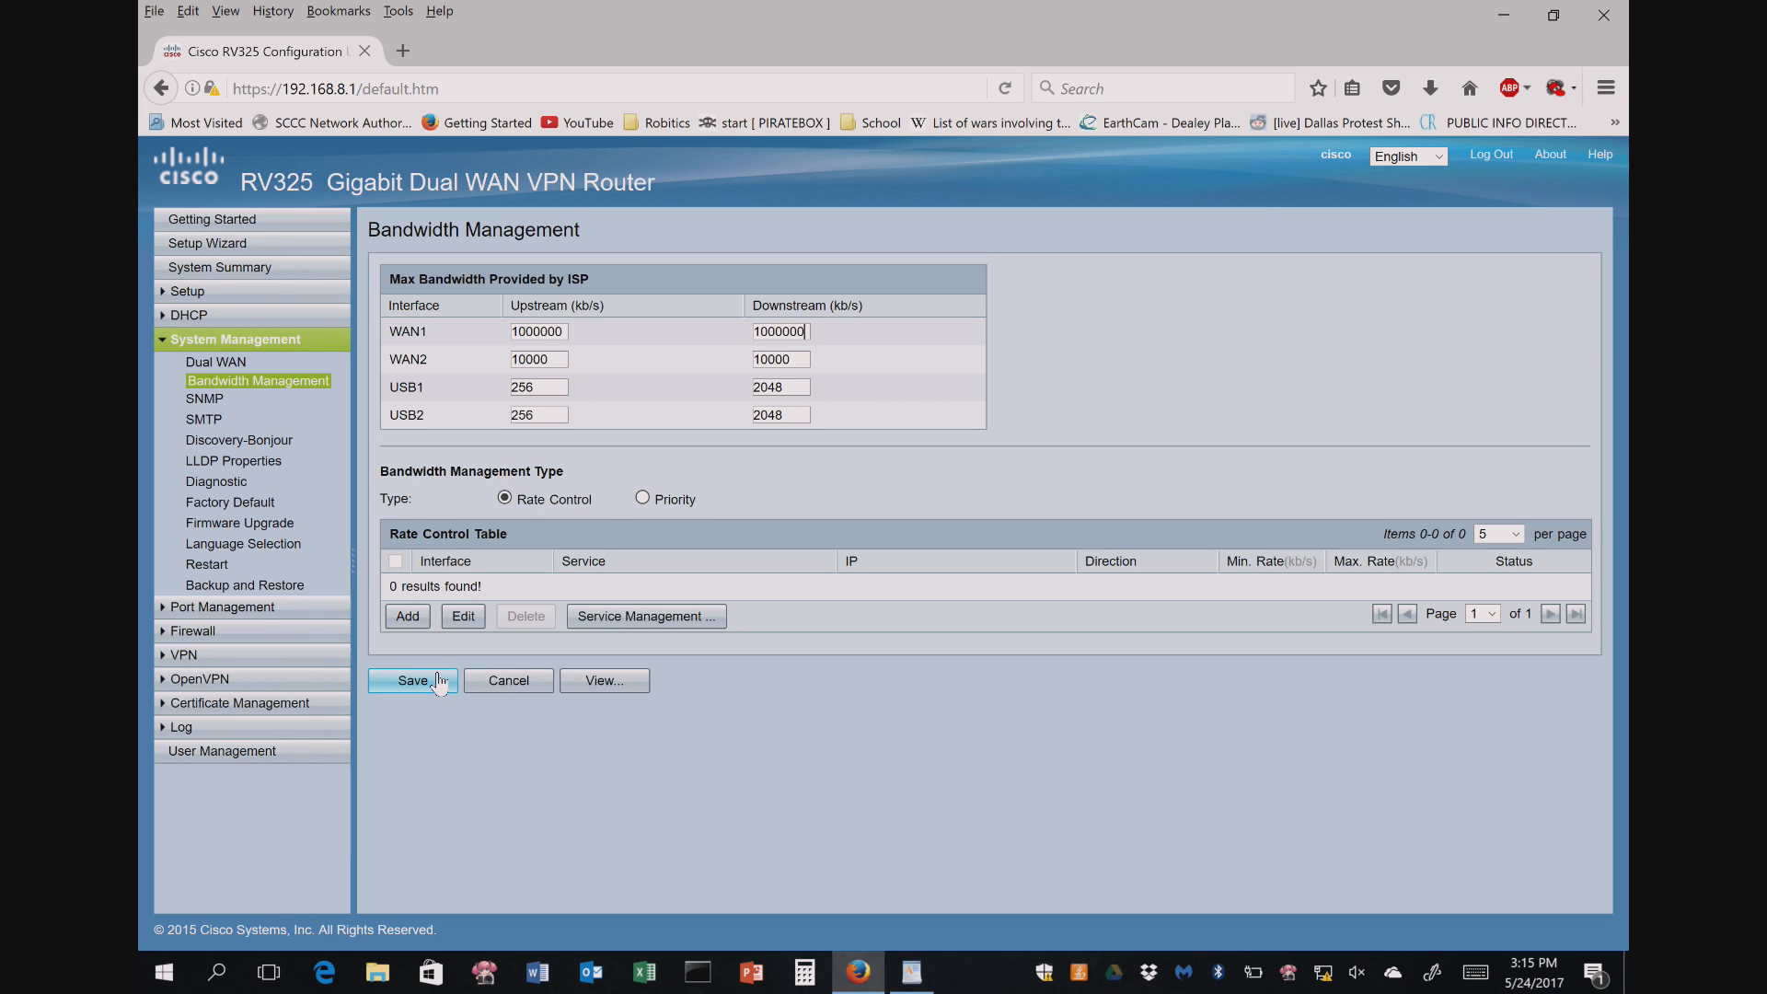
left_click(430, 681)
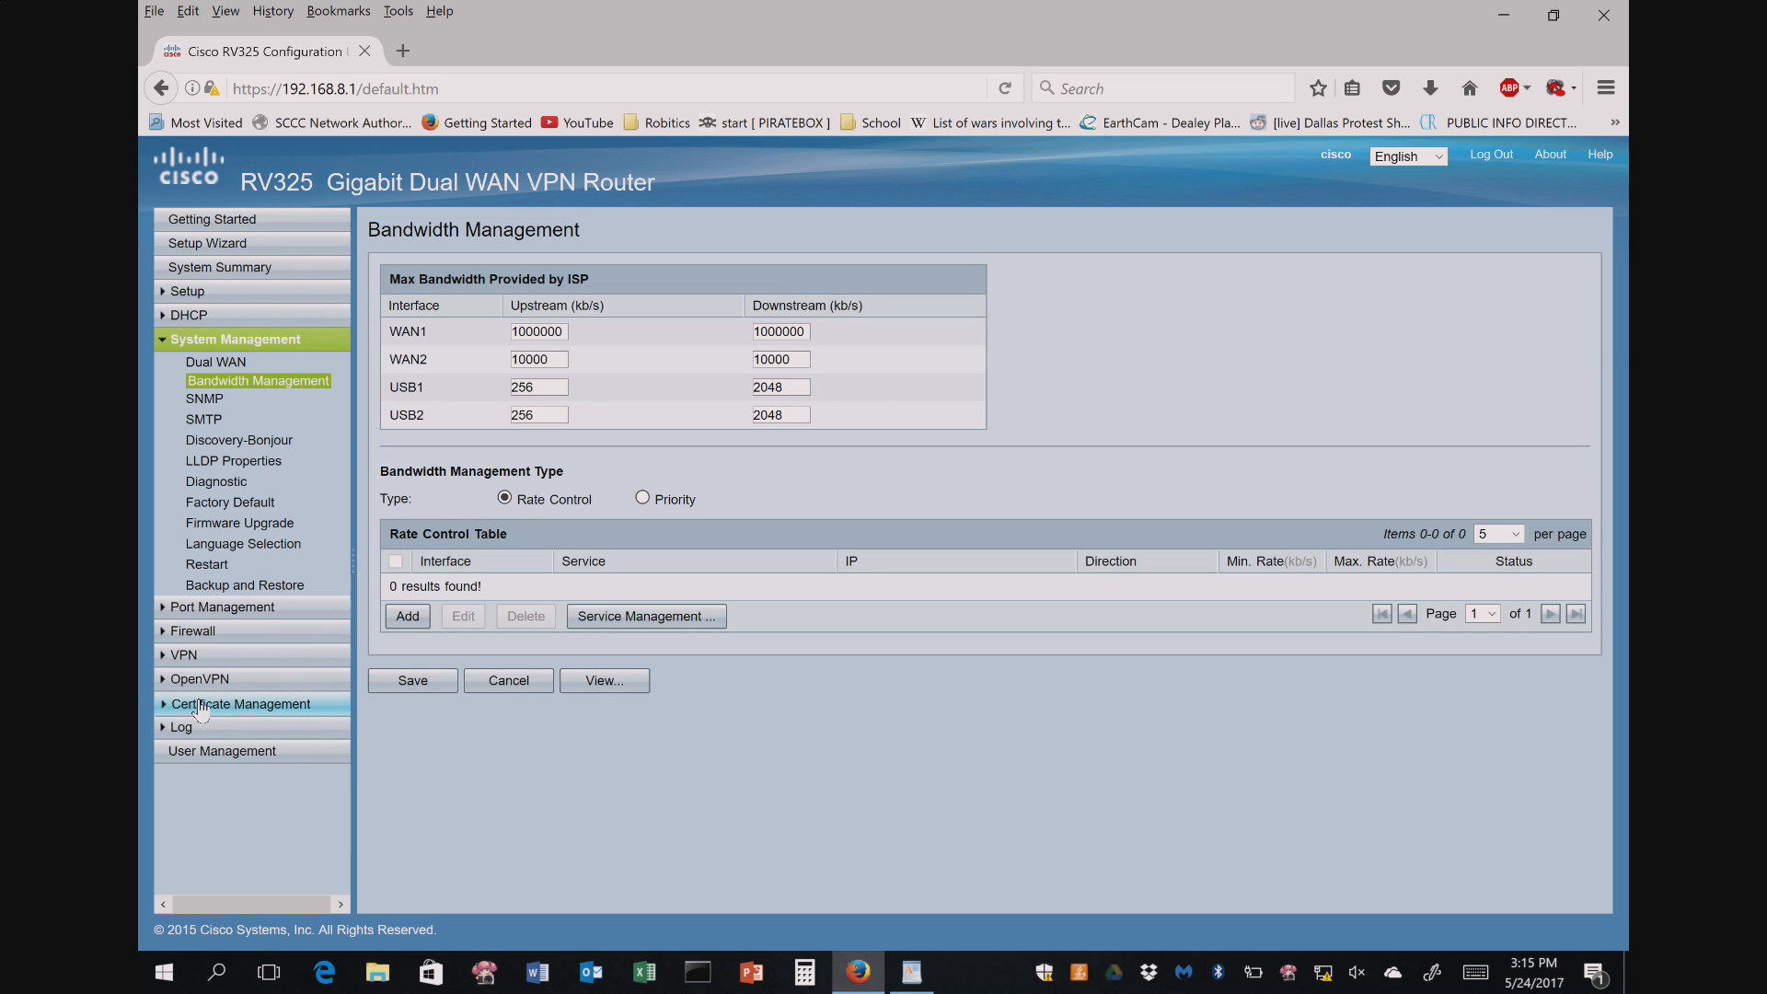
- Review the SNMP page's SNMPv1/v2c settings, then display the SMTP page
left_click(206, 402)
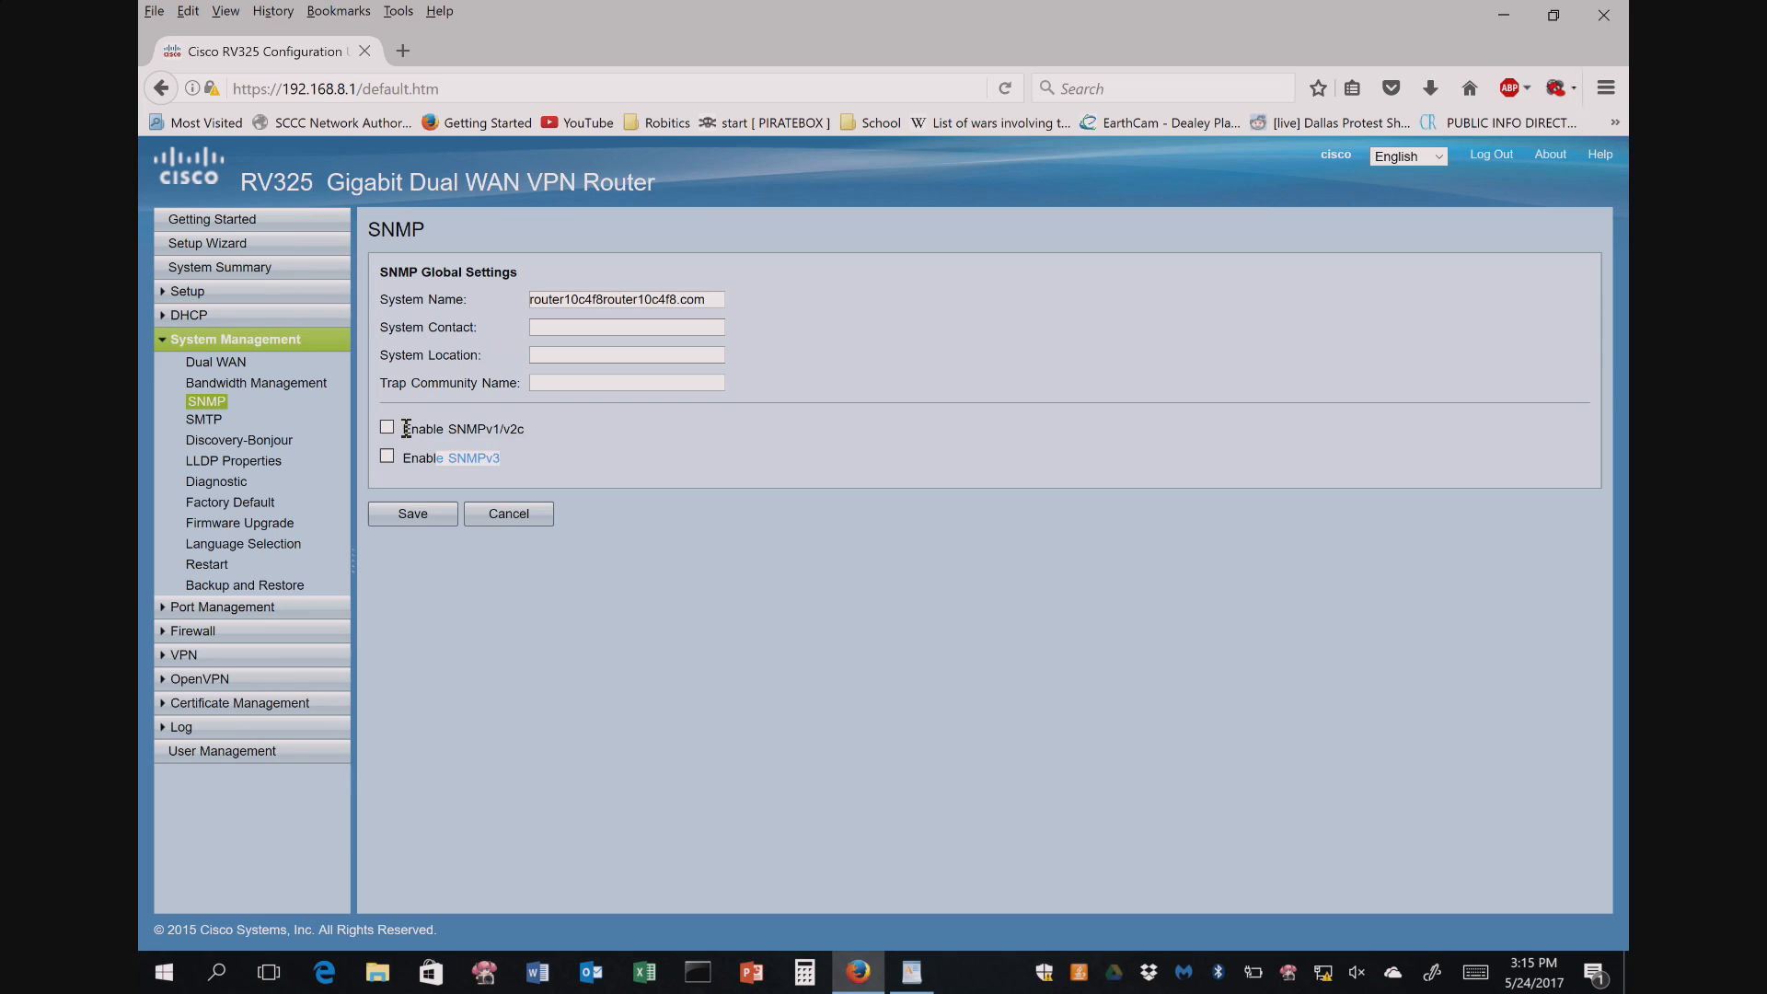
left_click_drag(402, 428, 526, 427)
left_click(517, 477)
left_click(209, 422)
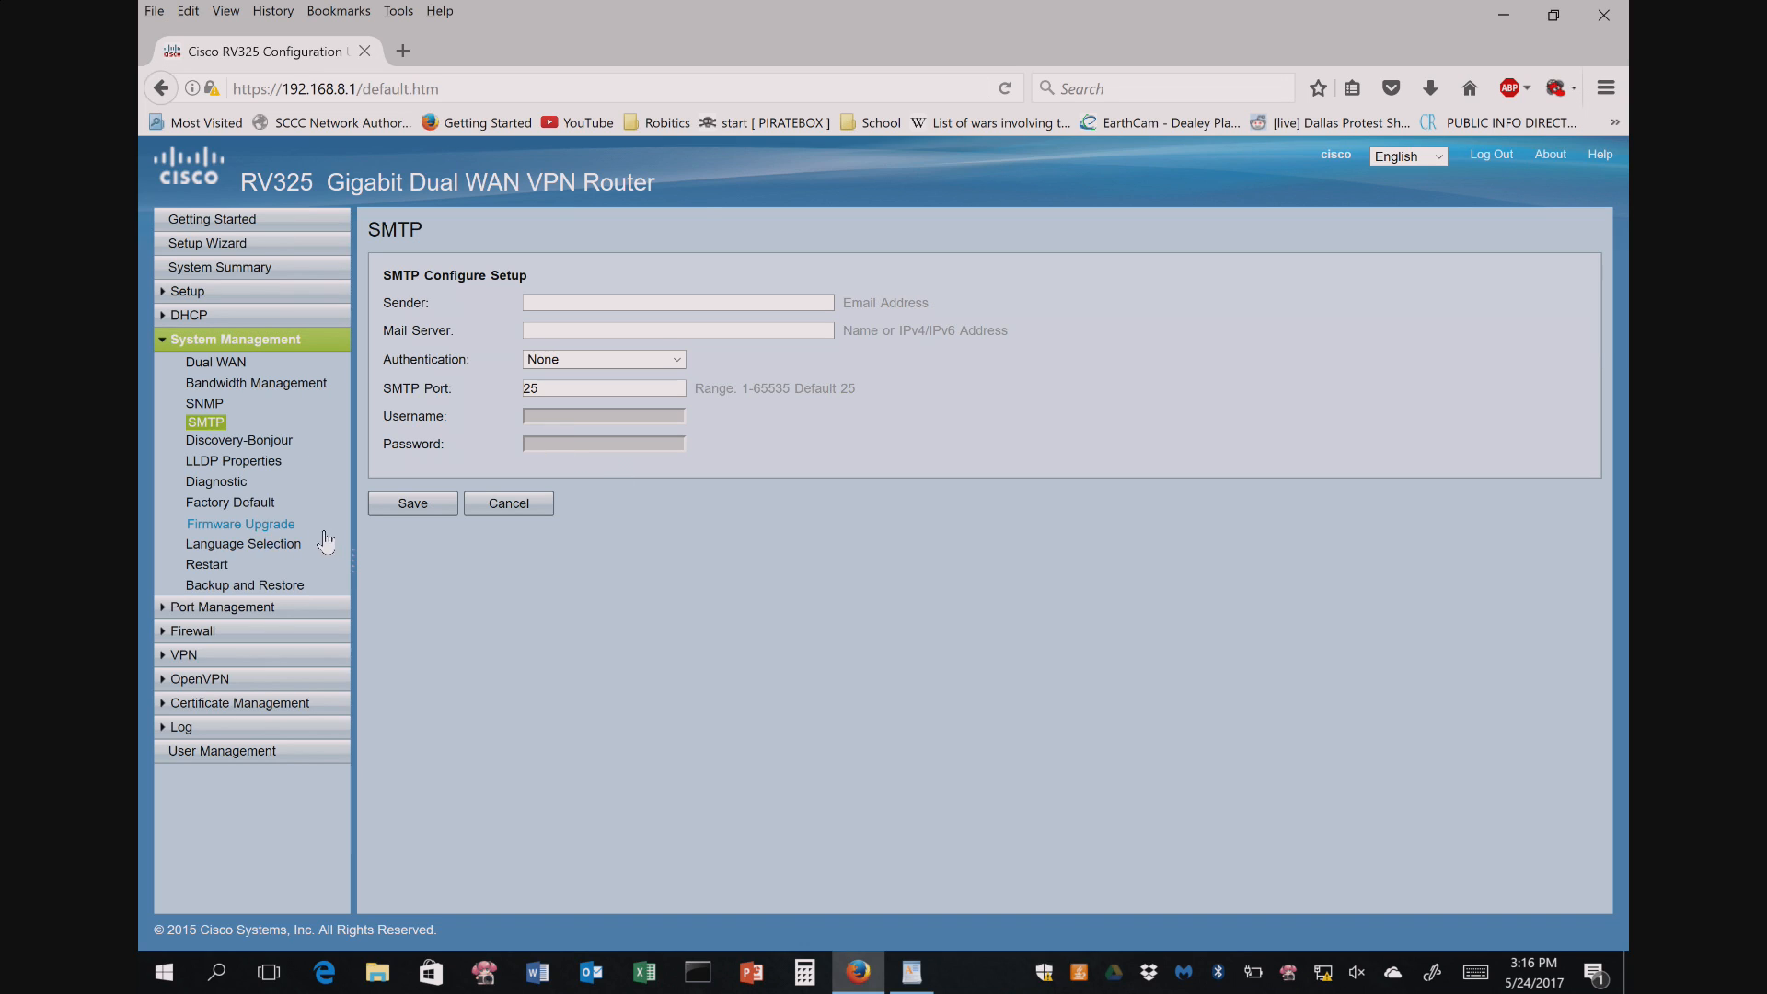
- Inspect LAN1's Priority and Mode choices in Port Setup unchanged, then view Port Status
left_click(219, 605)
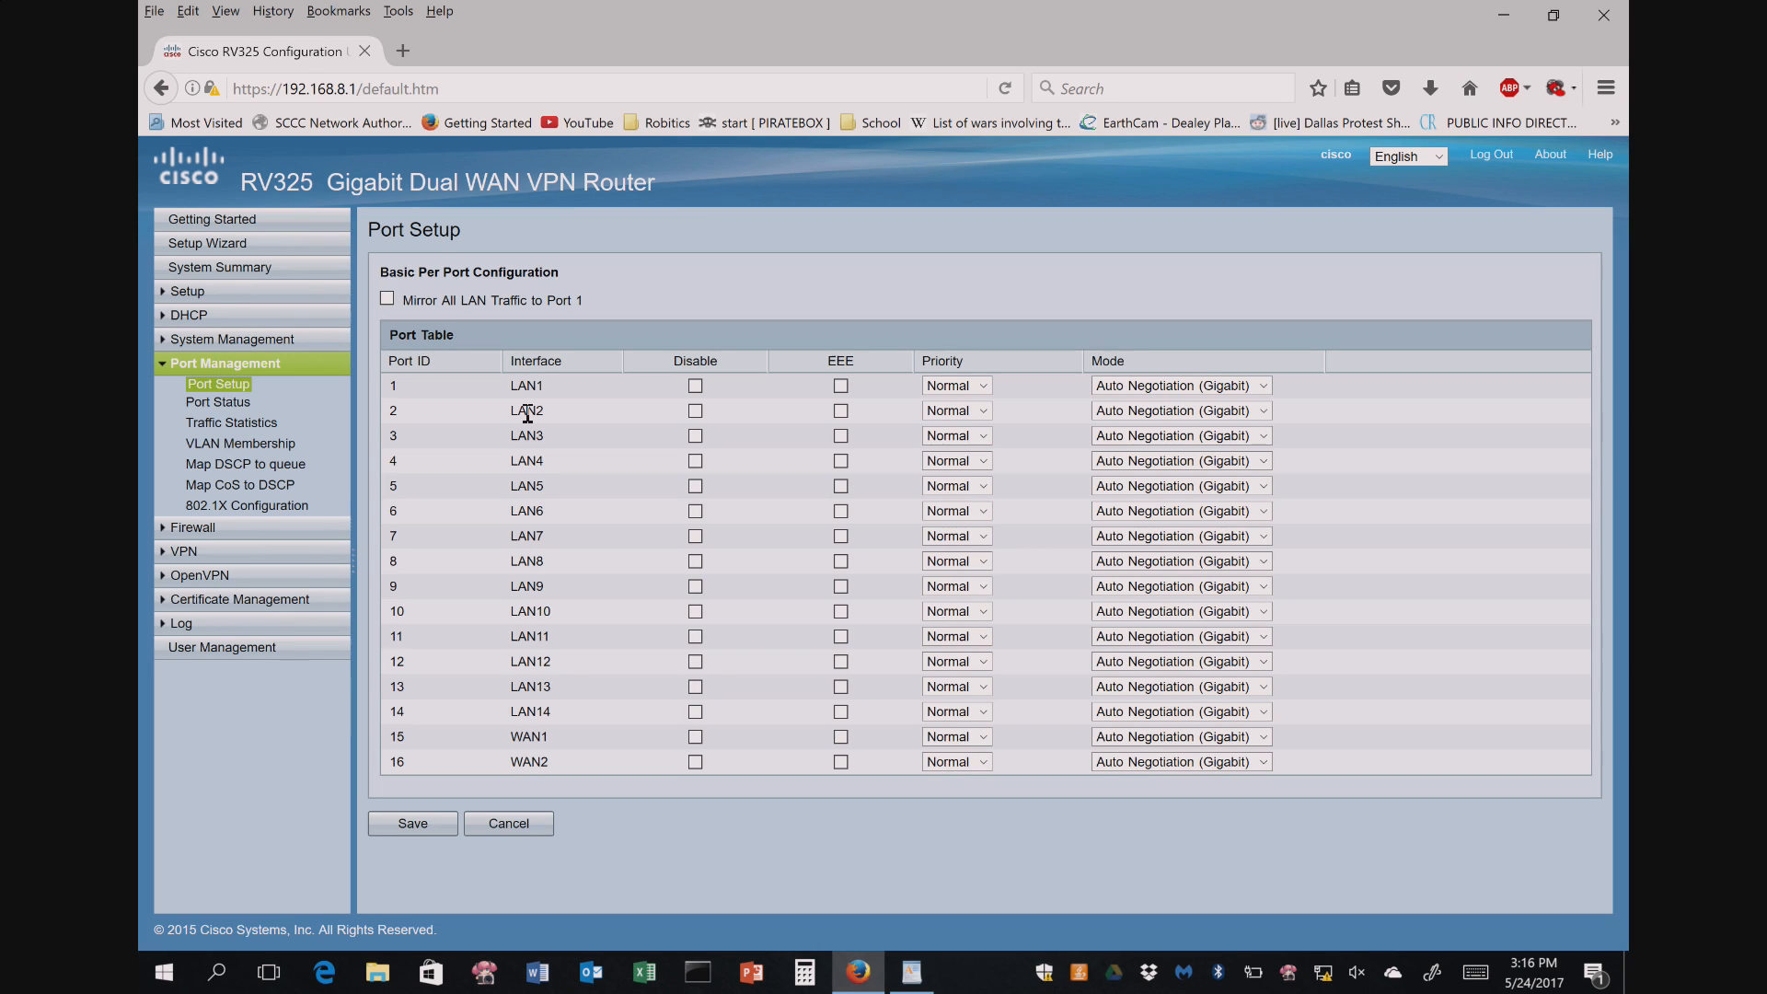
left_click(983, 386)
left_click(983, 390)
left_click(1263, 386)
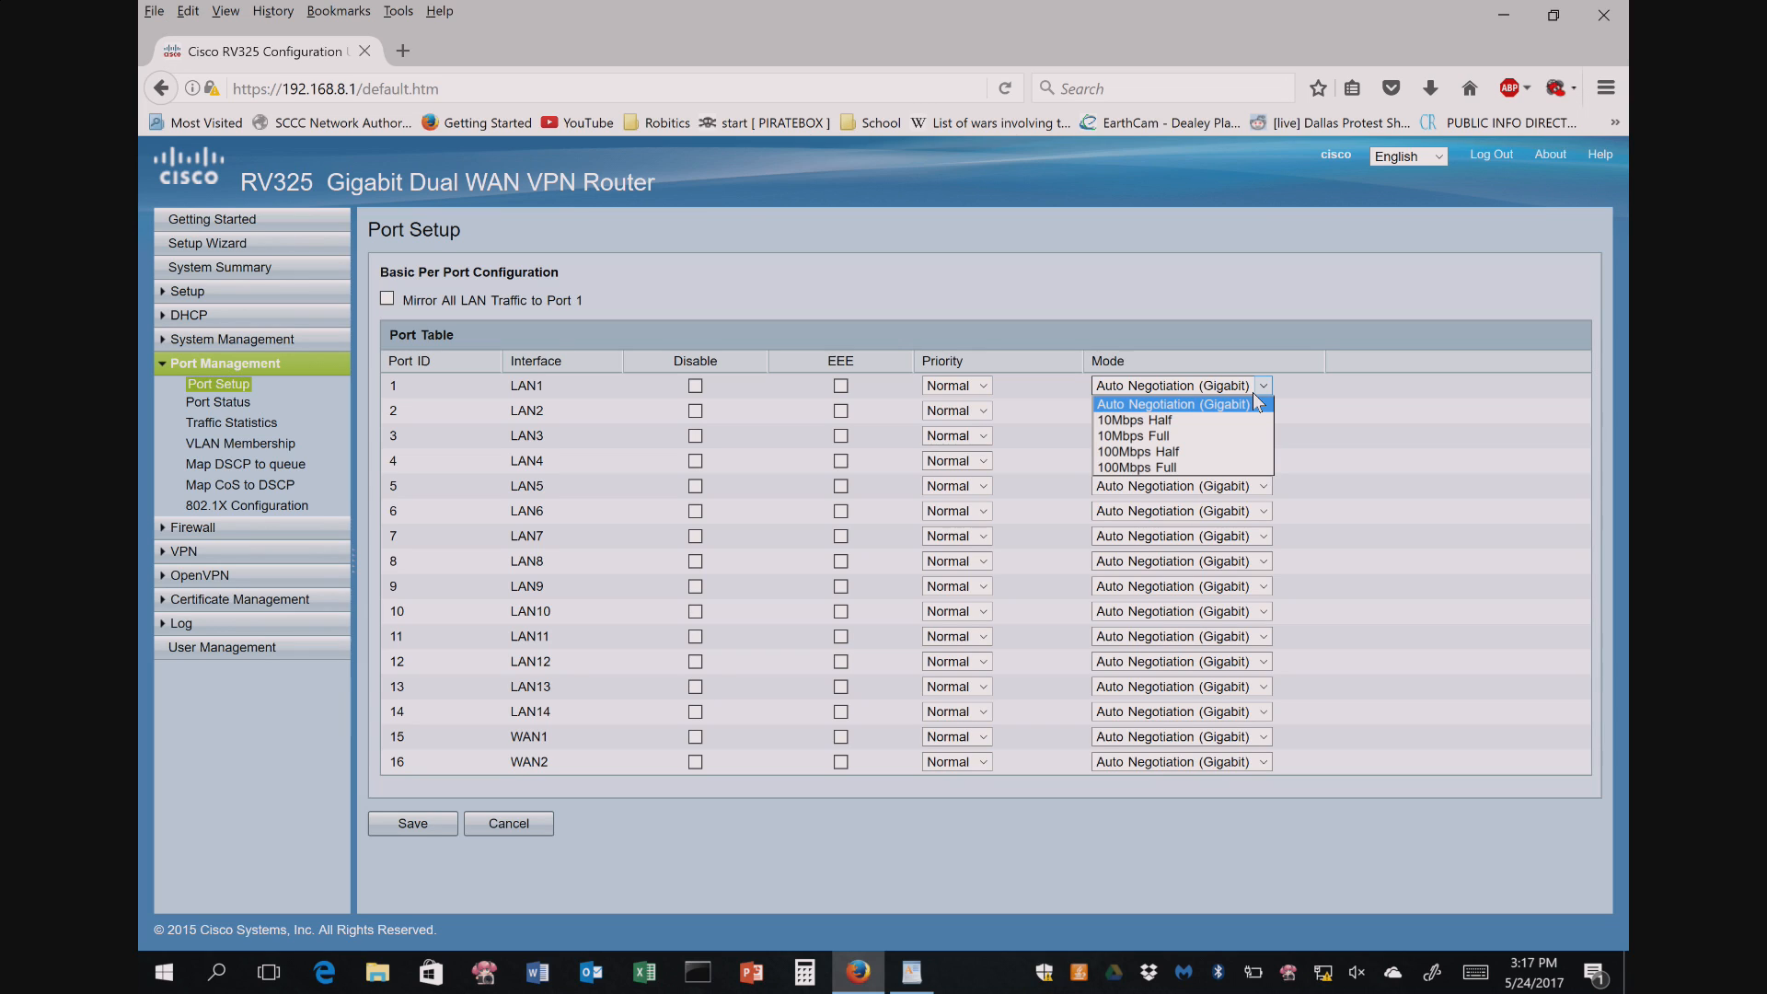
left_click(1264, 385)
left_click(1265, 385)
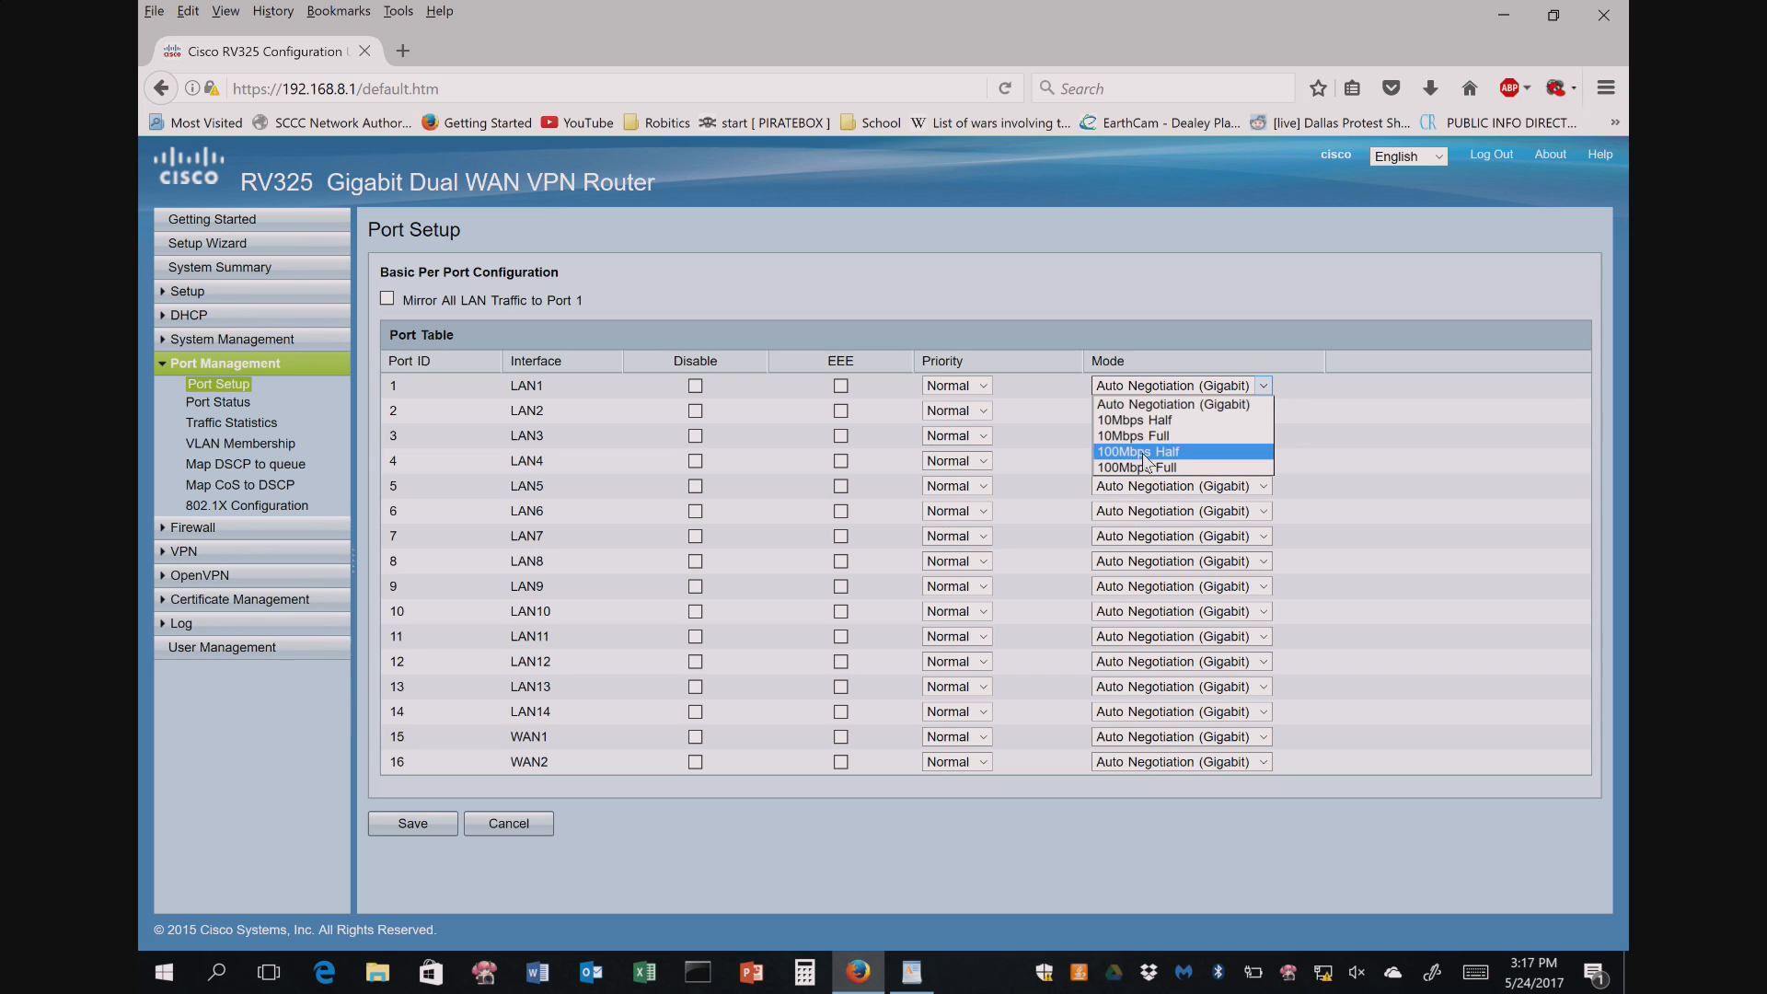
left_click(1264, 386)
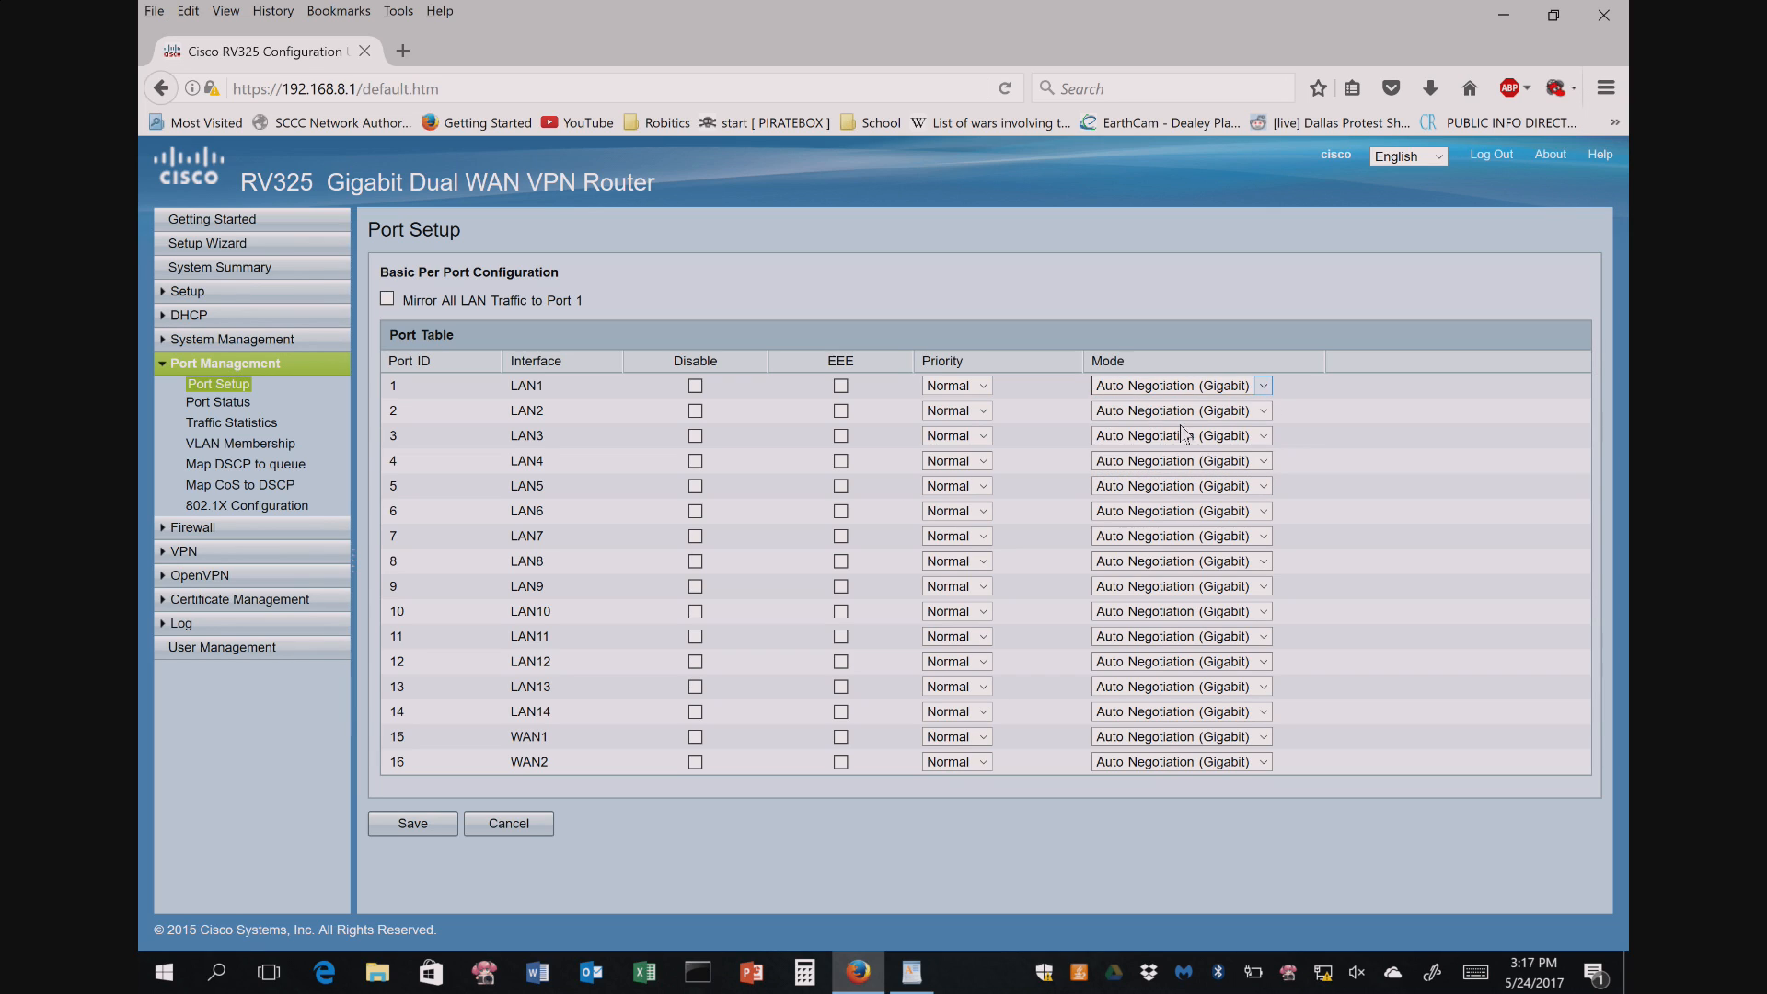
left_click(221, 402)
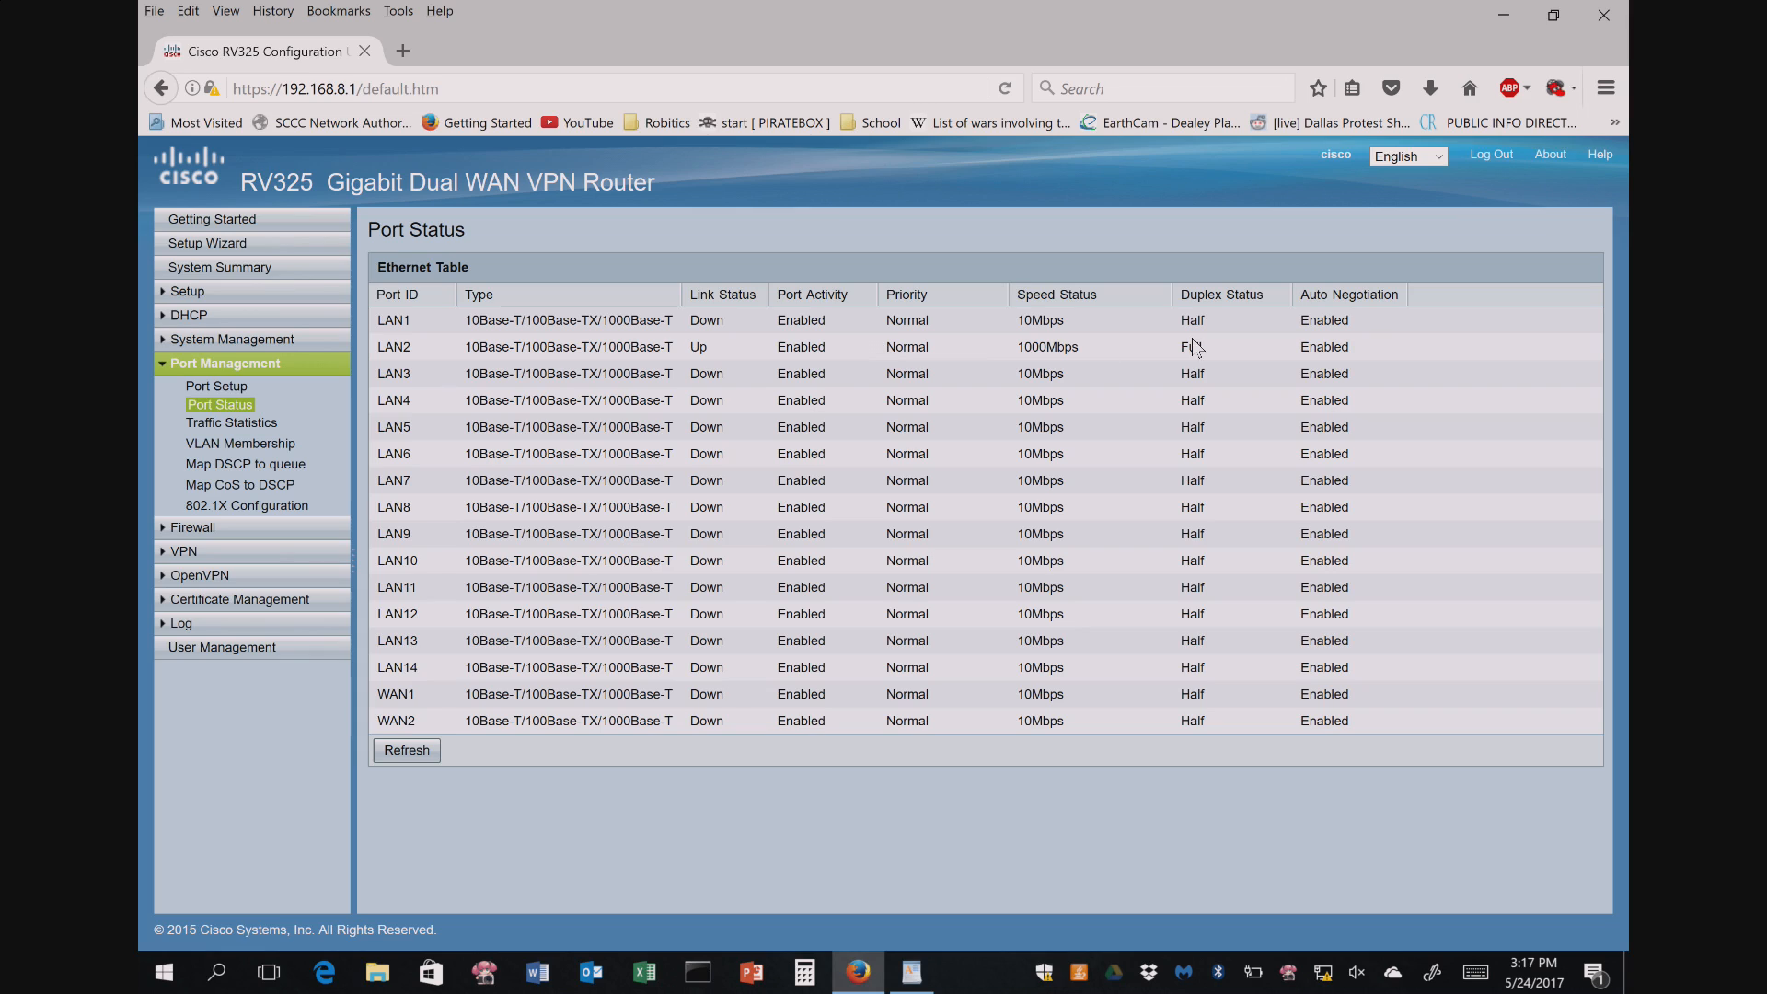
left_click_drag(1024, 346, 1240, 340)
- Review LAN2's packet and byte counts in Traffic Statistics, then view VLAN Membership
left_click(231, 424)
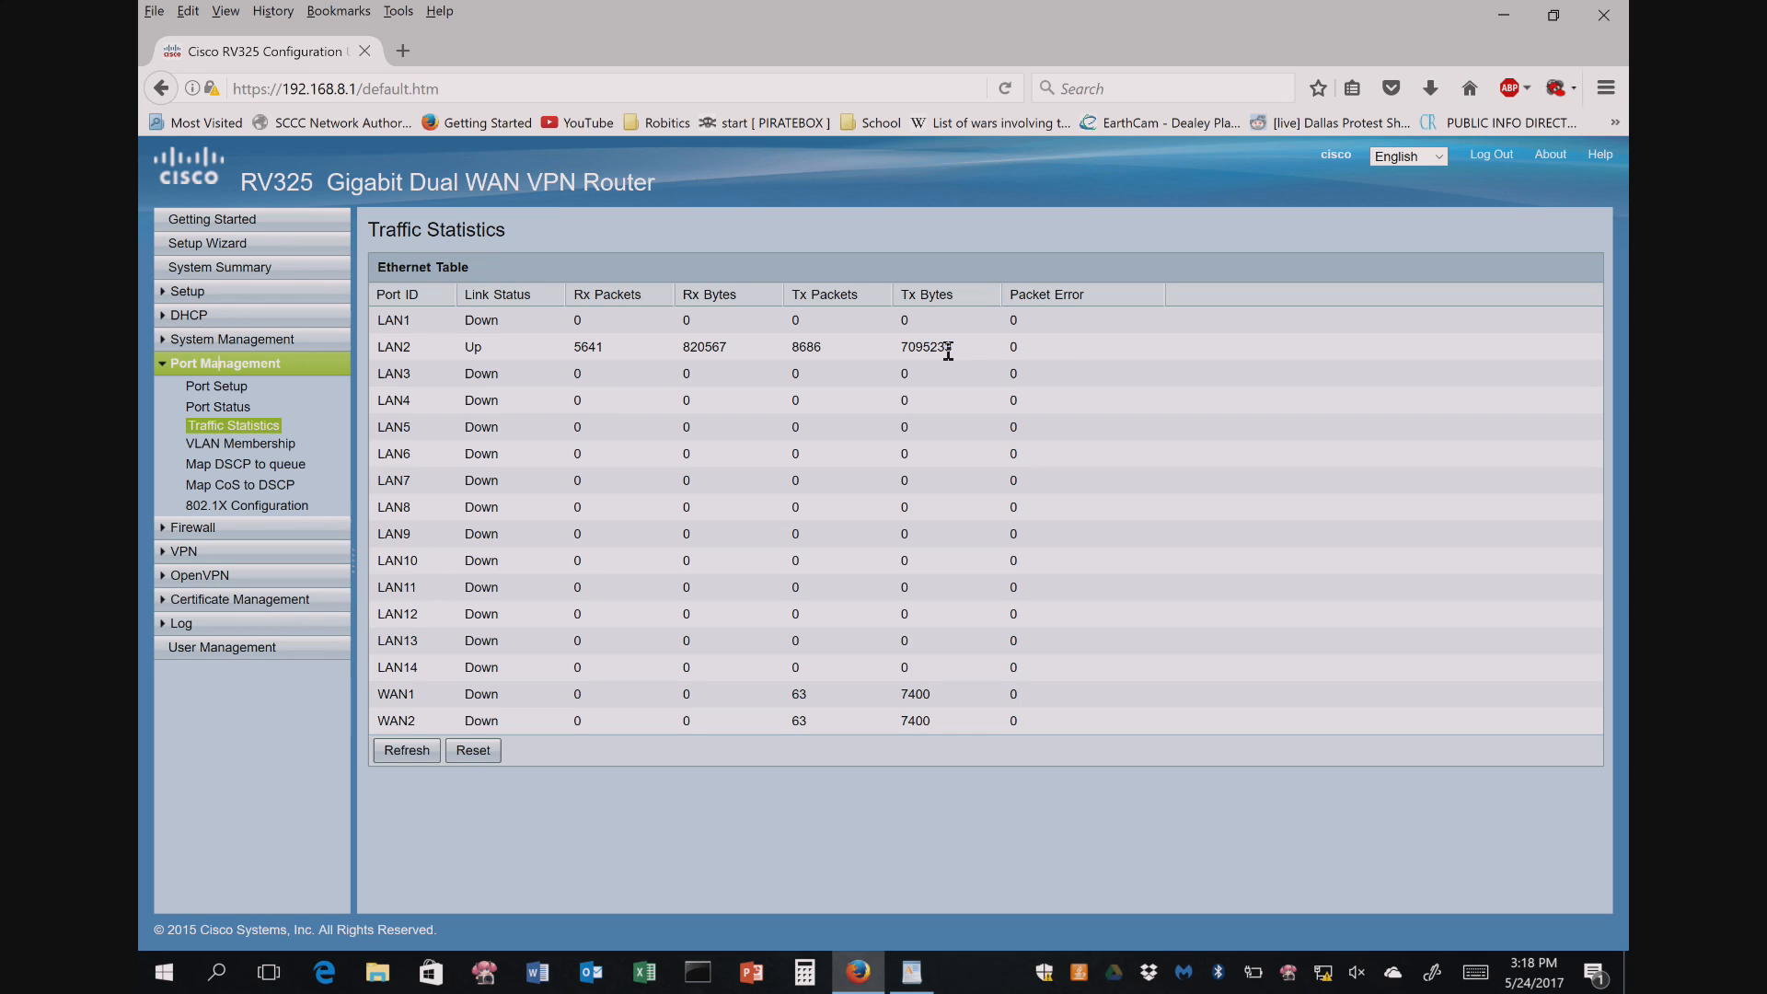
left_click_drag(957, 355, 885, 355)
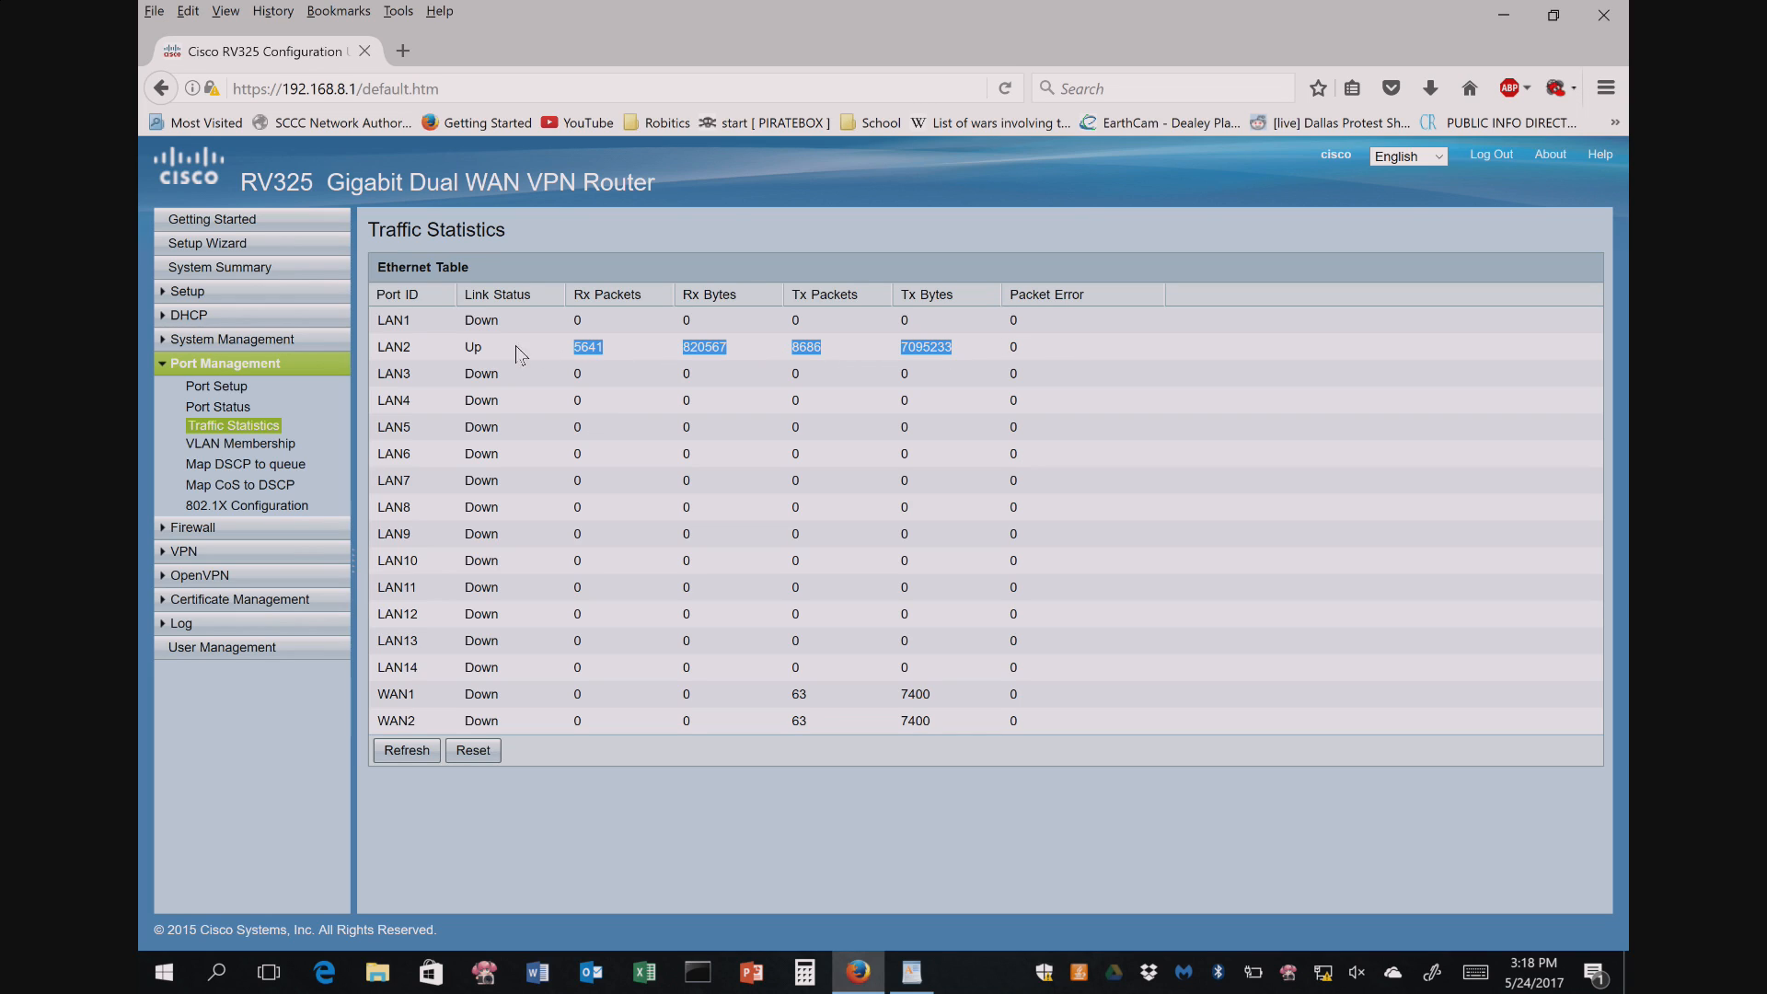
left_click(1015, 347)
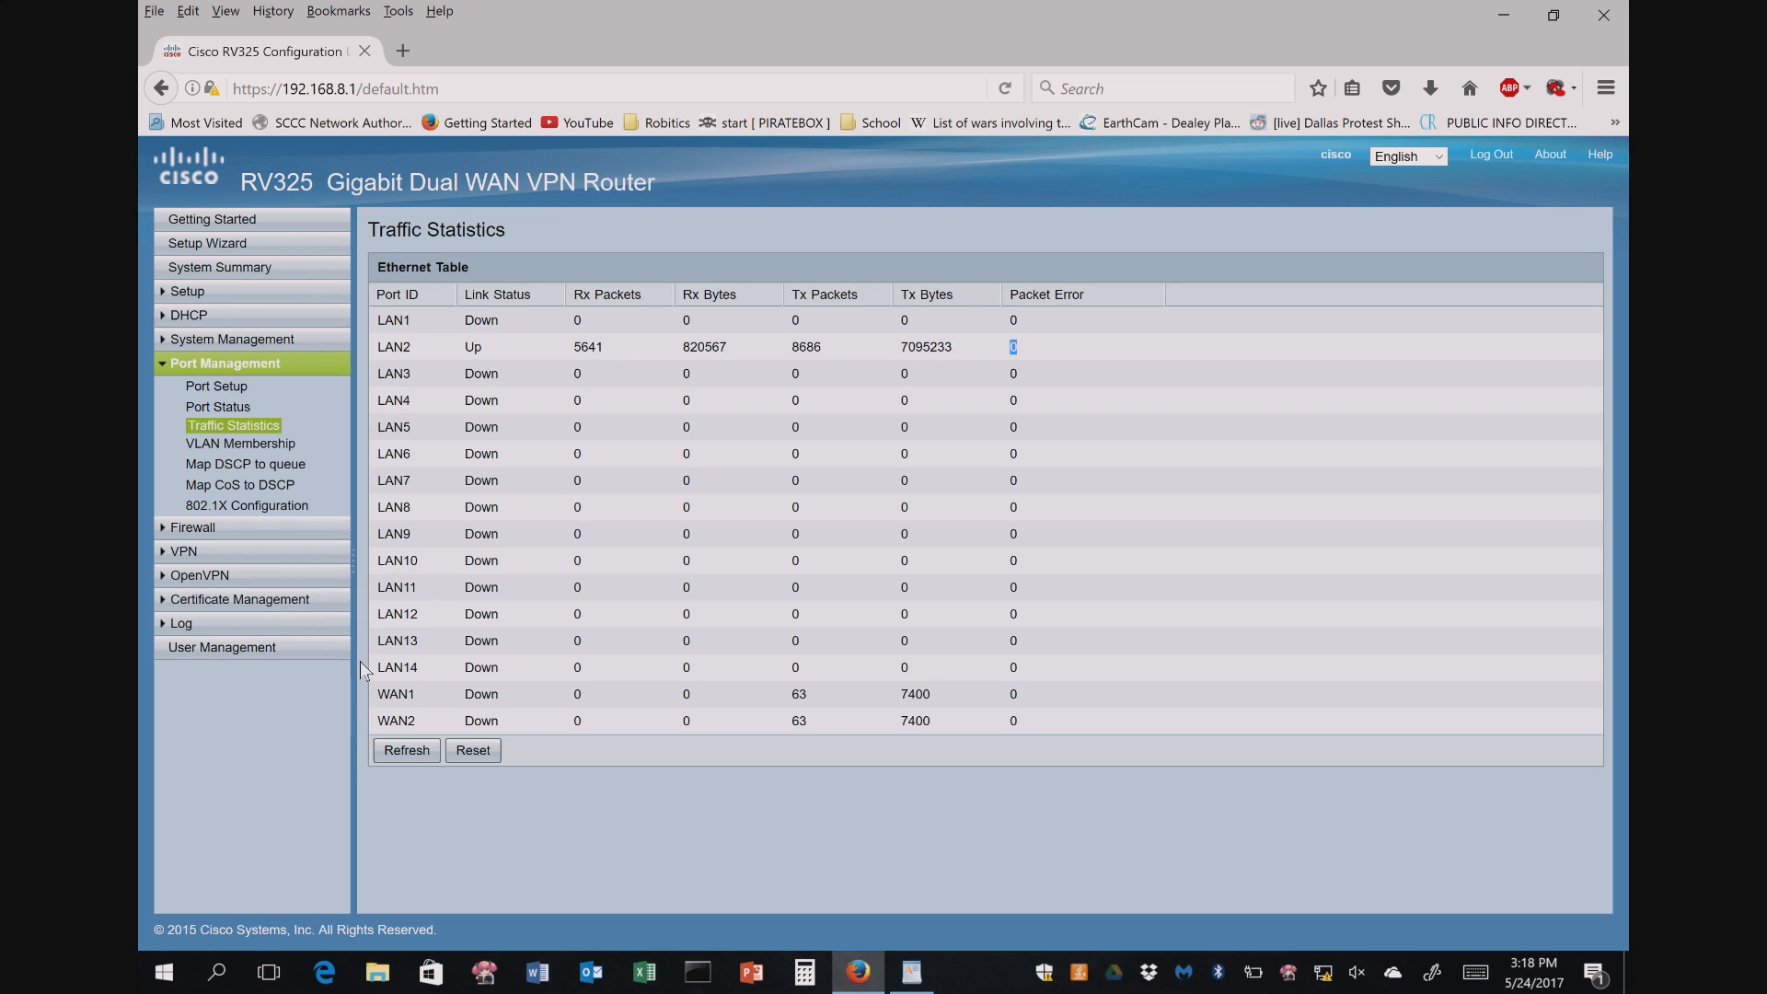
left_click(237, 445)
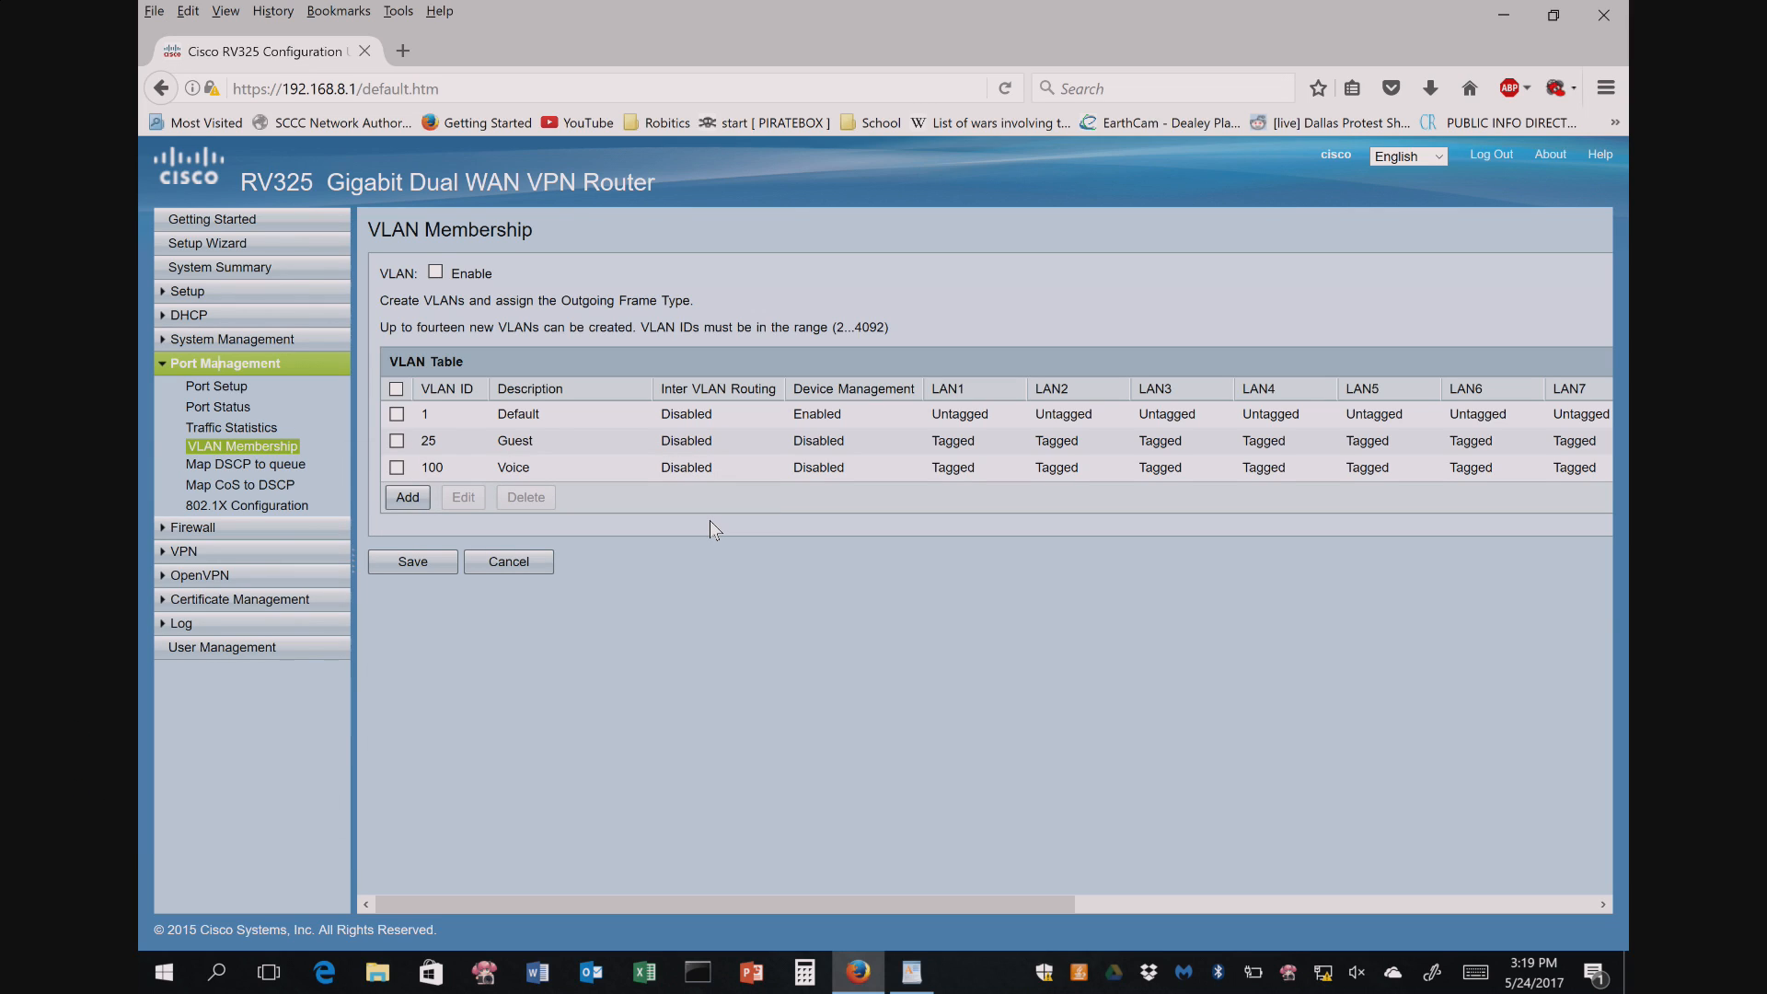
- Review VLAN 1's Untagged entries for LAN5–LAN7, then bring up the Trusted SSL Certificate list
left_click(402, 502)
left_click_drag(1597, 411, 433, 416)
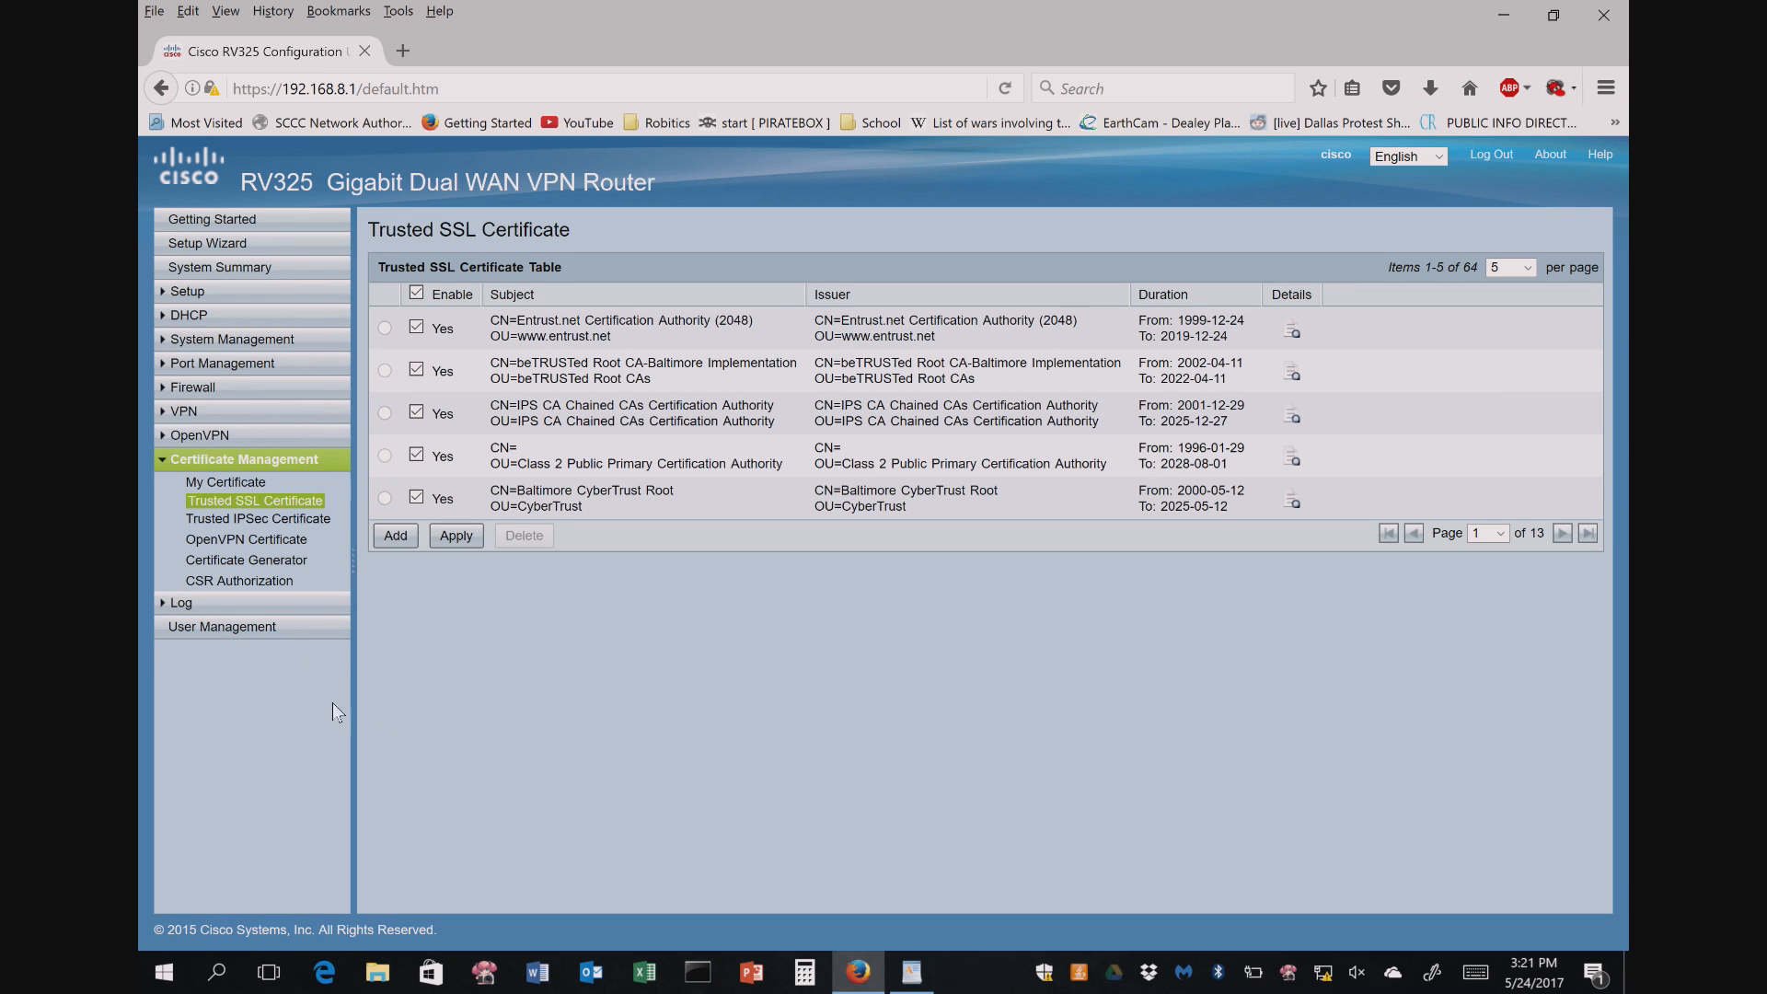
left_click(225, 243)
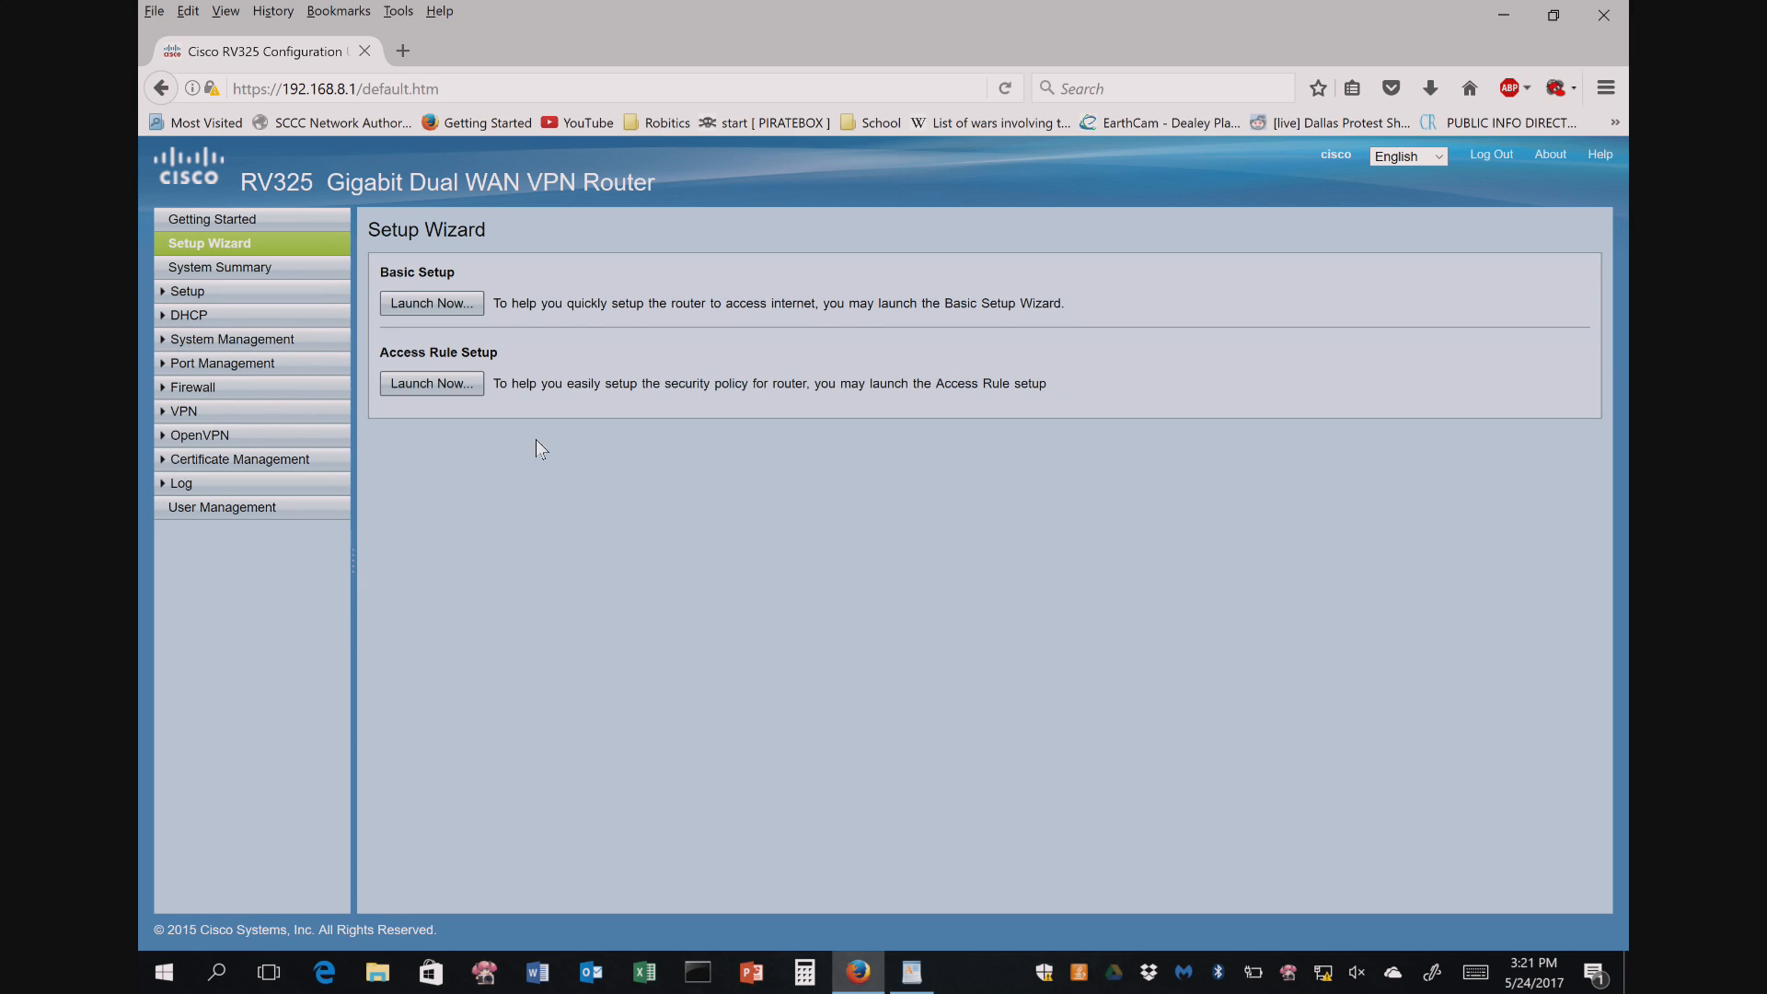
left_click(426, 387)
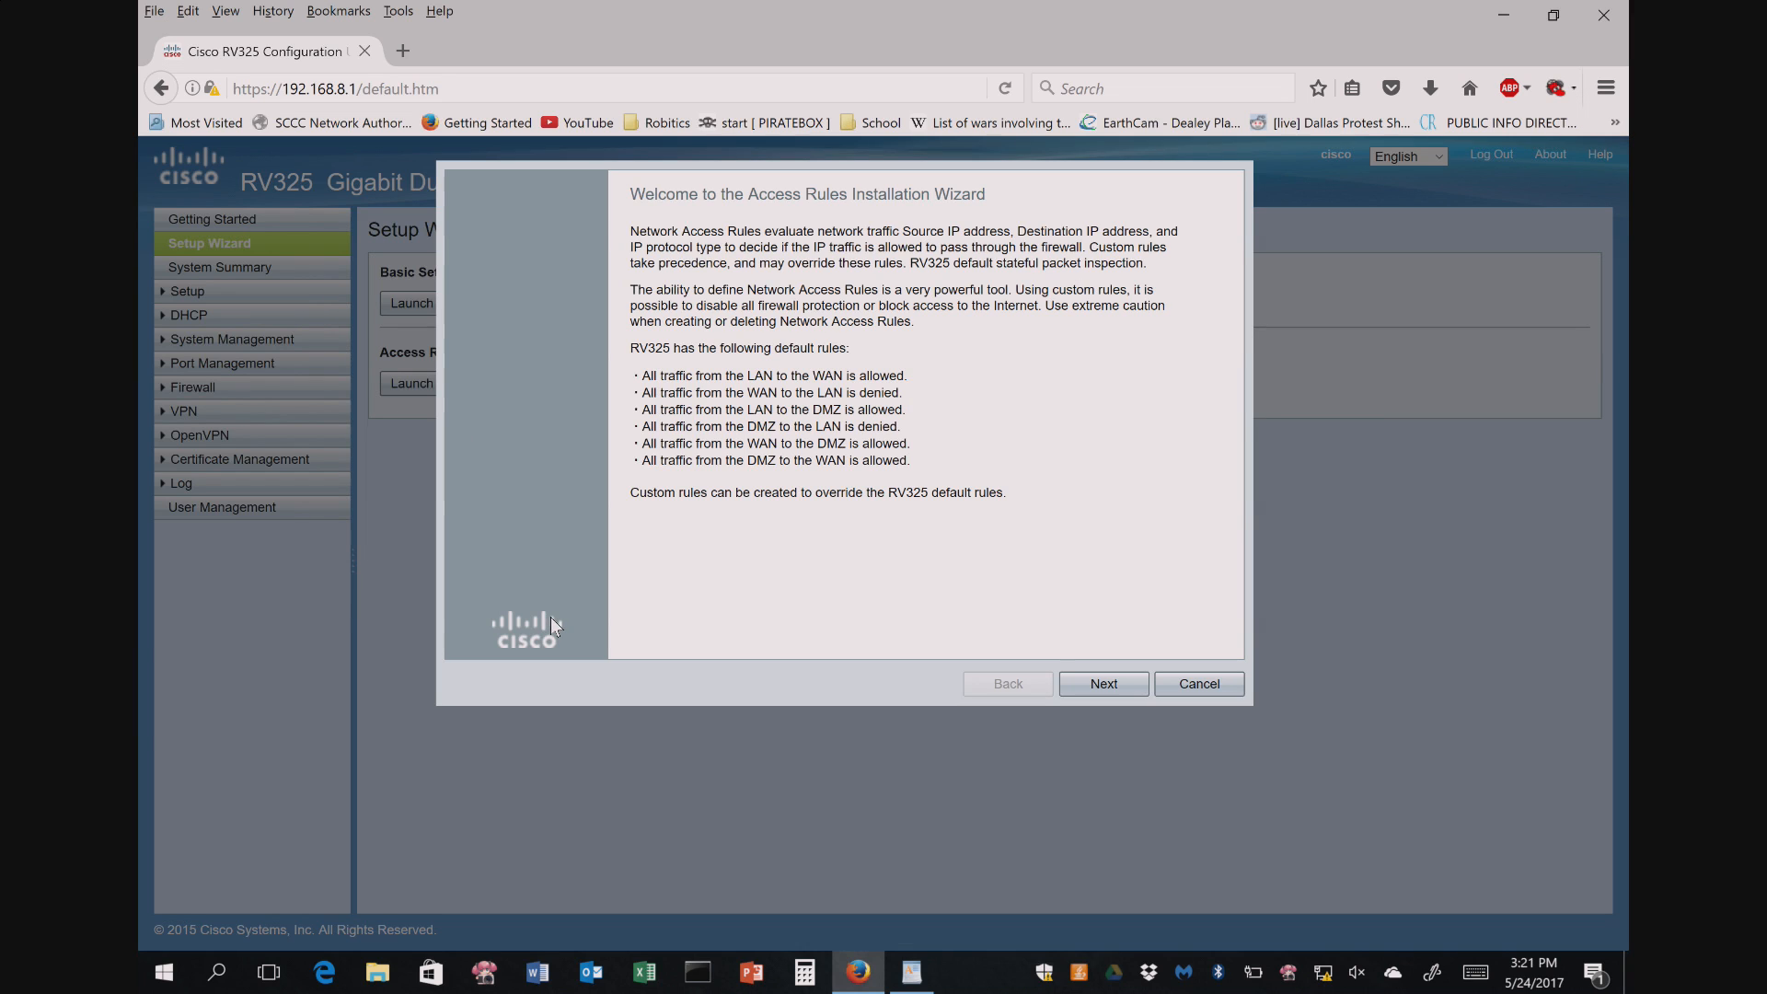
left_click(1104, 685)
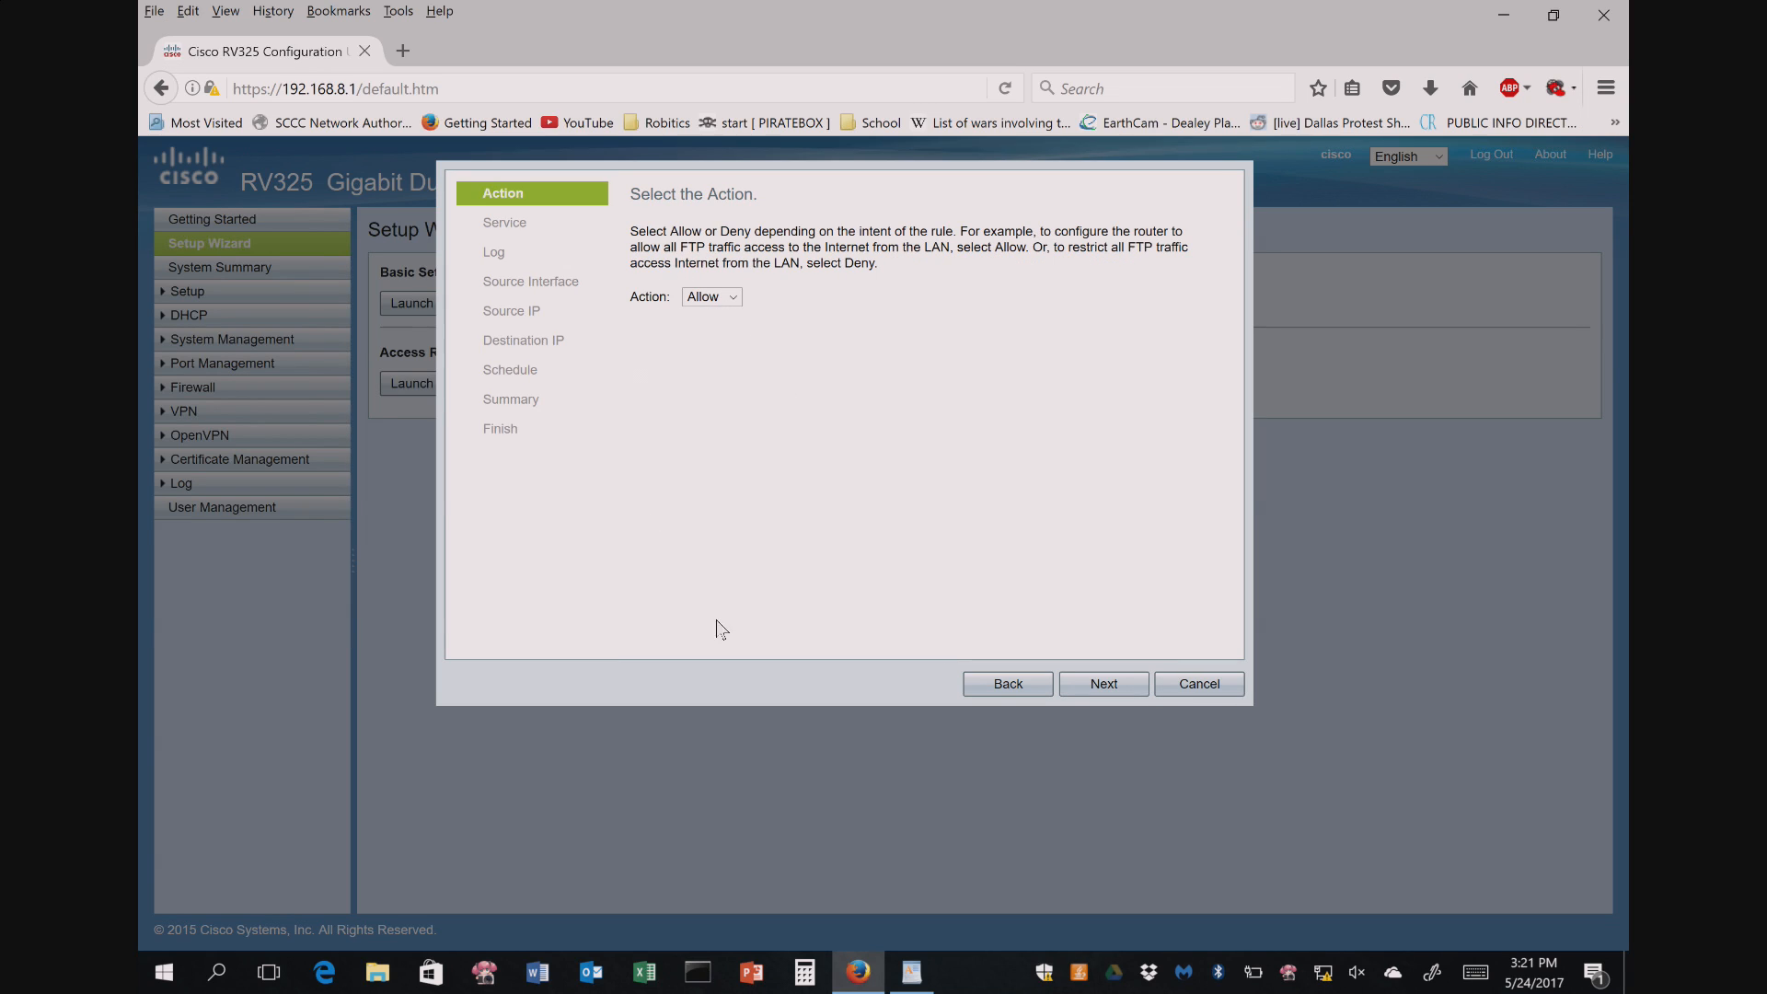
left_click(1185, 688)
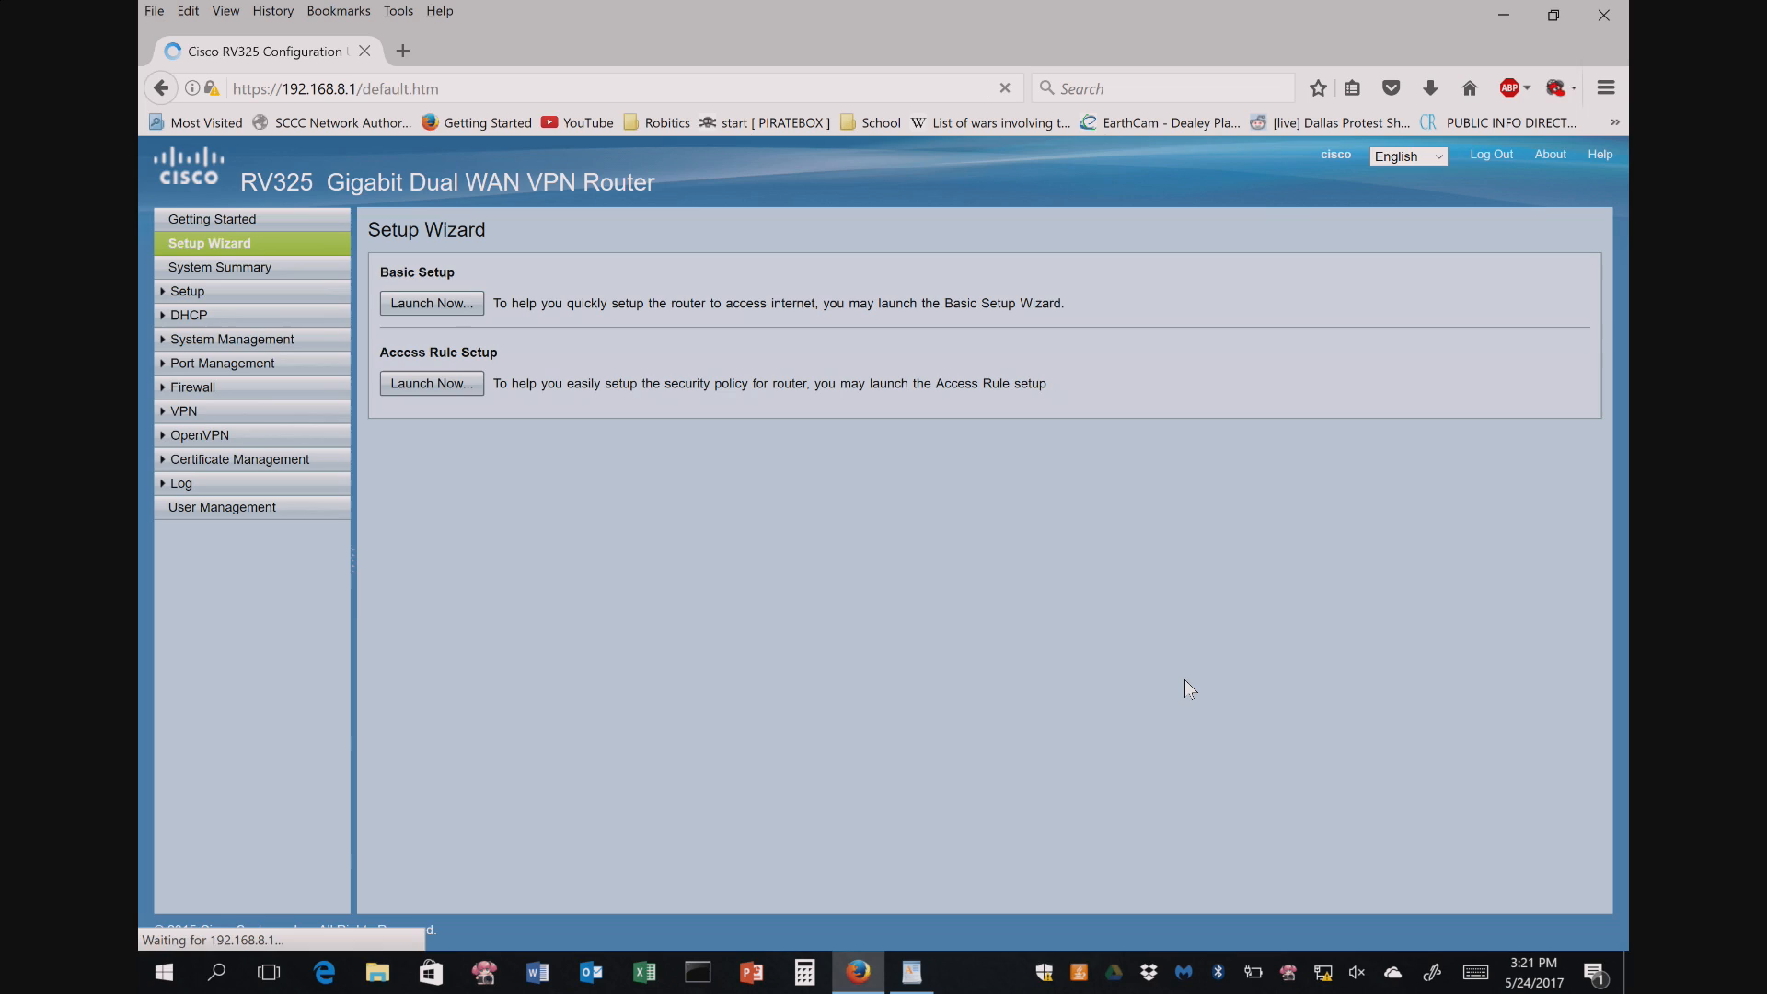